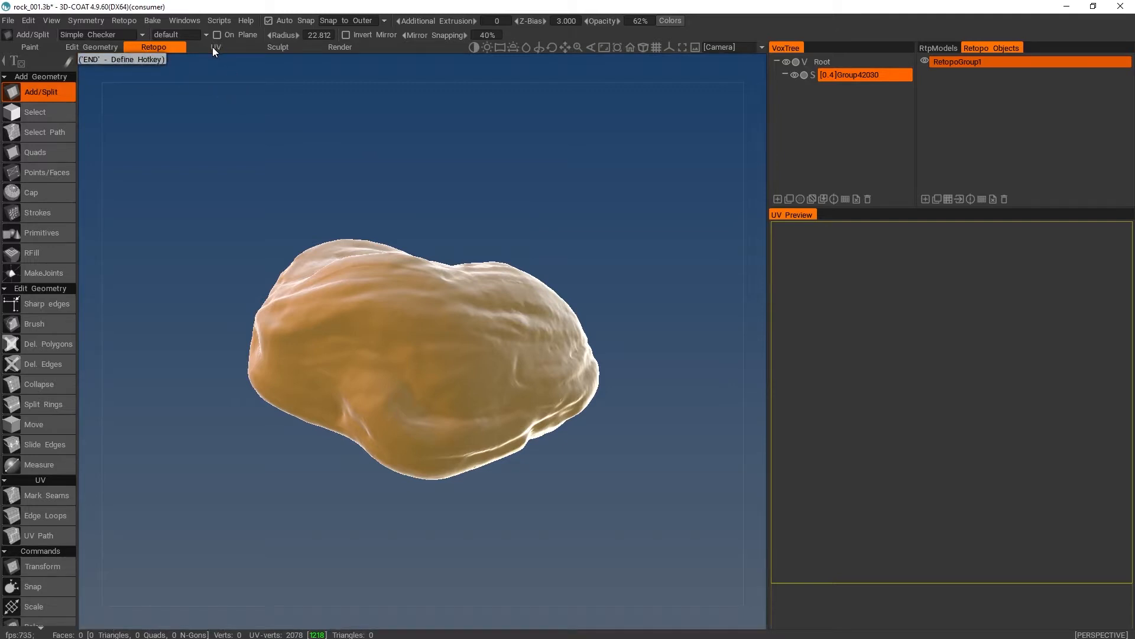
- Activate the Points/Faces tool for building retopology geometry on the rock
{"action": "left_click_drag", "start_coordinate": [298, 210], "coordinate": [332, 239]}
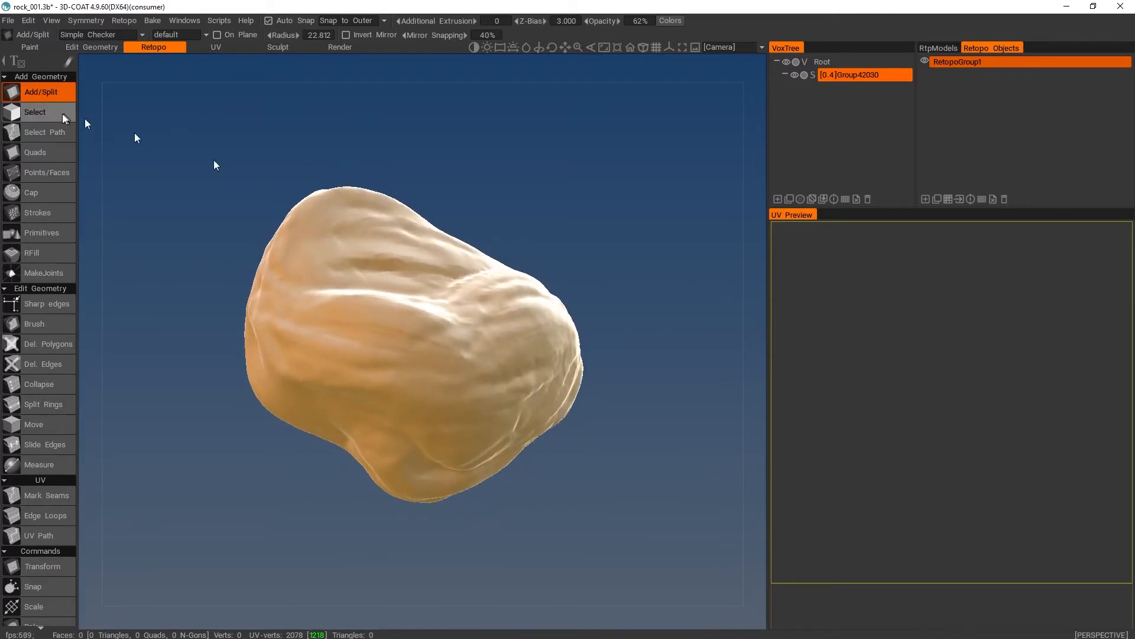
{"action": "left_click", "coordinate": [38, 172]}
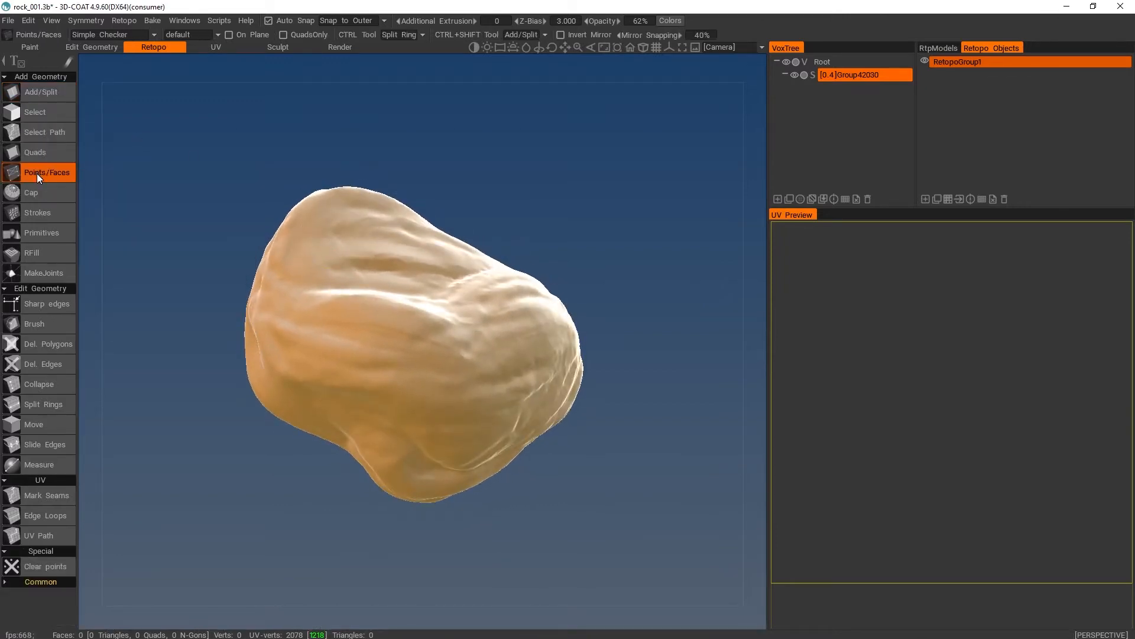
{"action": "left_click", "coordinate": [228, 196]}
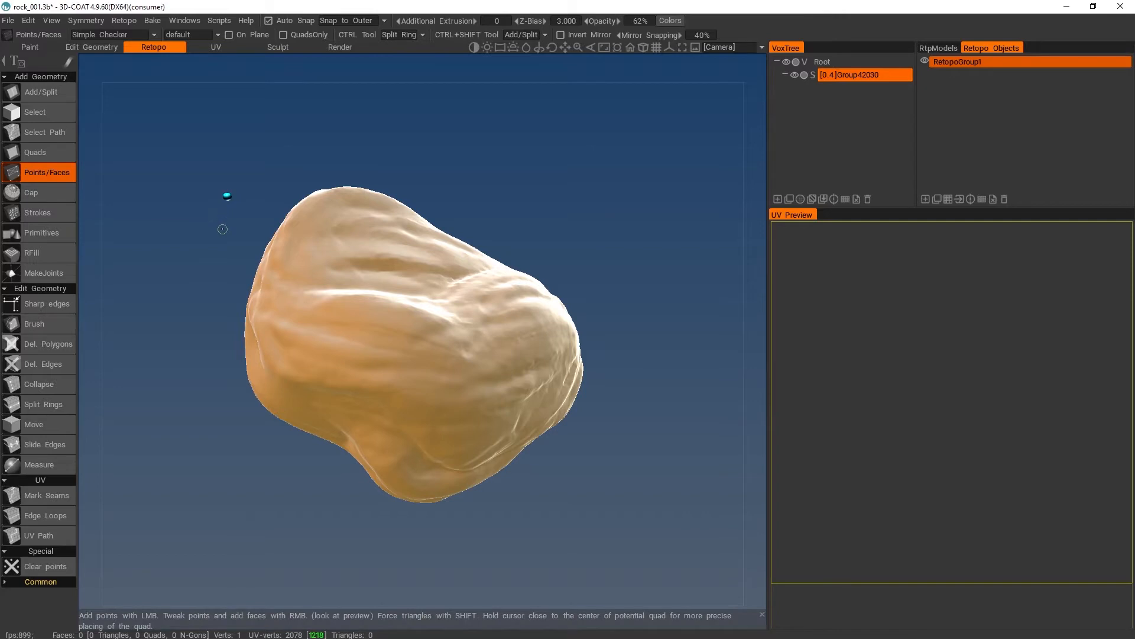
{"action": "left_click", "coordinate": [210, 322]}
{"action": "left_click", "coordinate": [260, 178]}
{"action": "left_click", "coordinate": [352, 133]}
{"action": "left_click", "coordinate": [428, 126]}
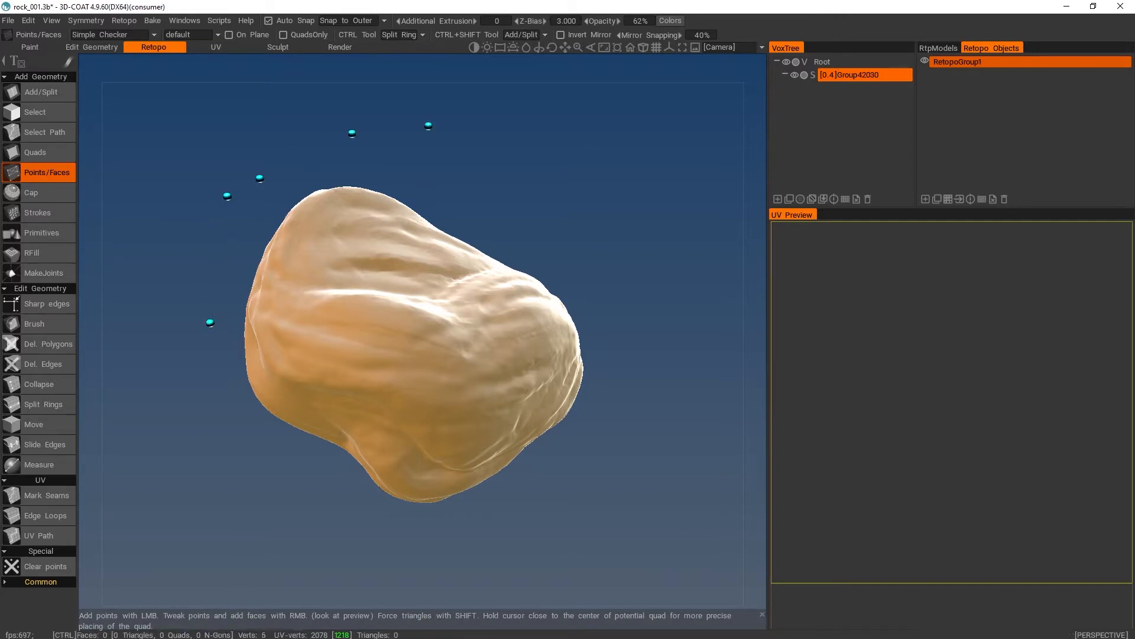
{"action": "key", "text": "ctrl+z"}
{"action": "key", "text": "ctrl+z"}
{"action": "key", "text": "ctrl+z"}
{"action": "key", "text": "ctrl+z"}
{"action": "key", "text": "ctrl+z"}
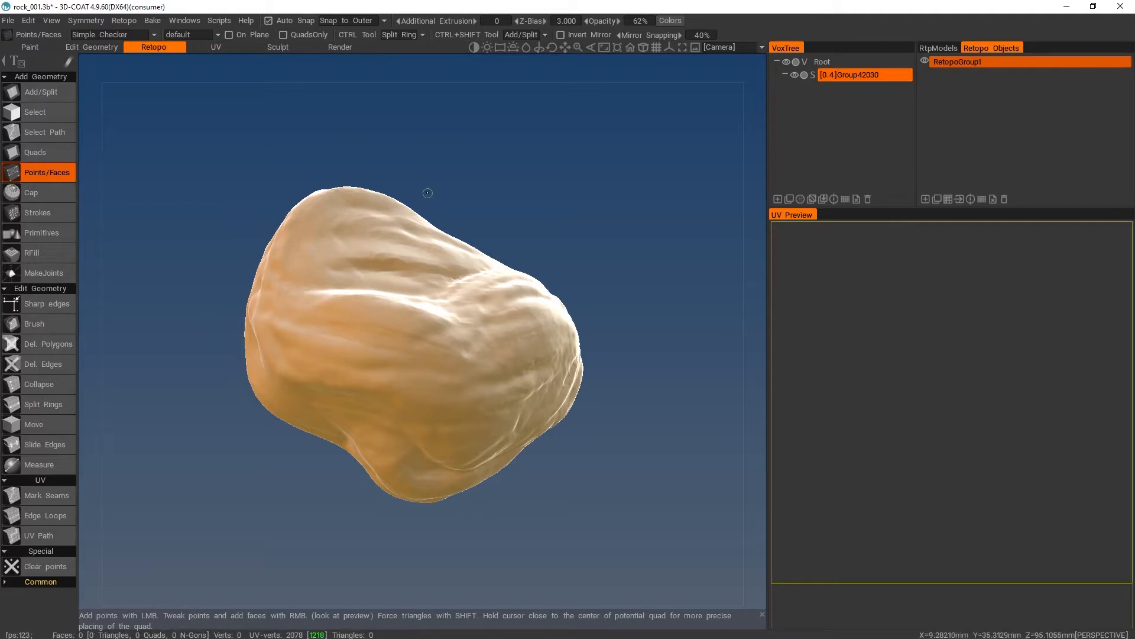
- Place four points on the rock's surface near its narrow end and fill them with the first quad
{"action": "left_click_drag", "start_coordinate": [545, 206], "coordinate": [578, 190], "text": "alt"}
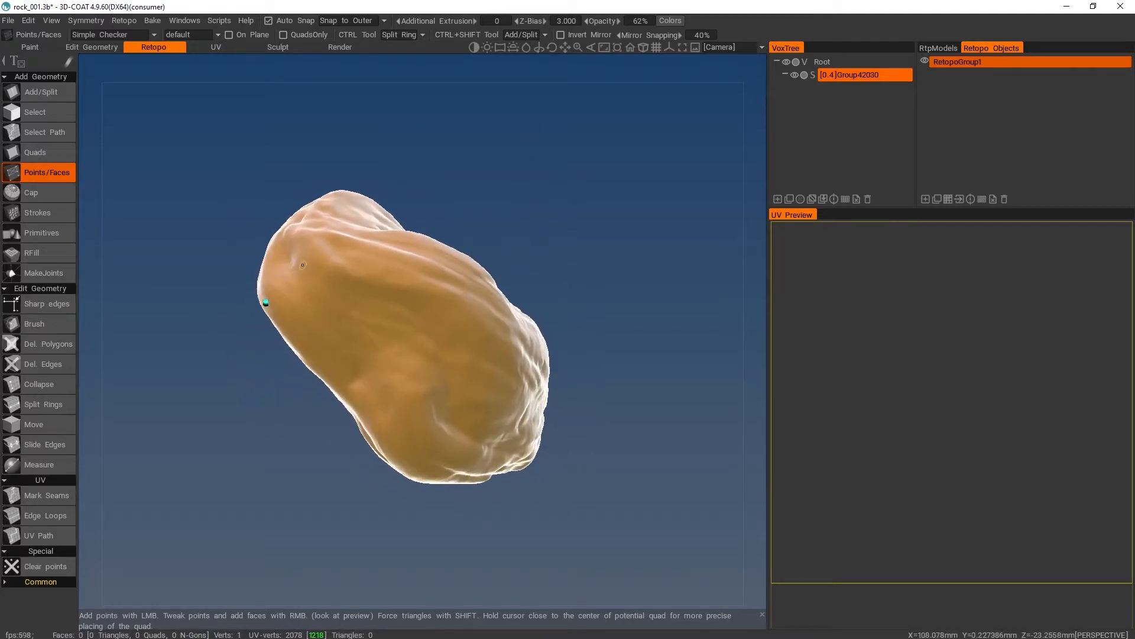
{"action": "left_click", "coordinate": [313, 262]}
{"action": "left_click", "coordinate": [360, 308]}
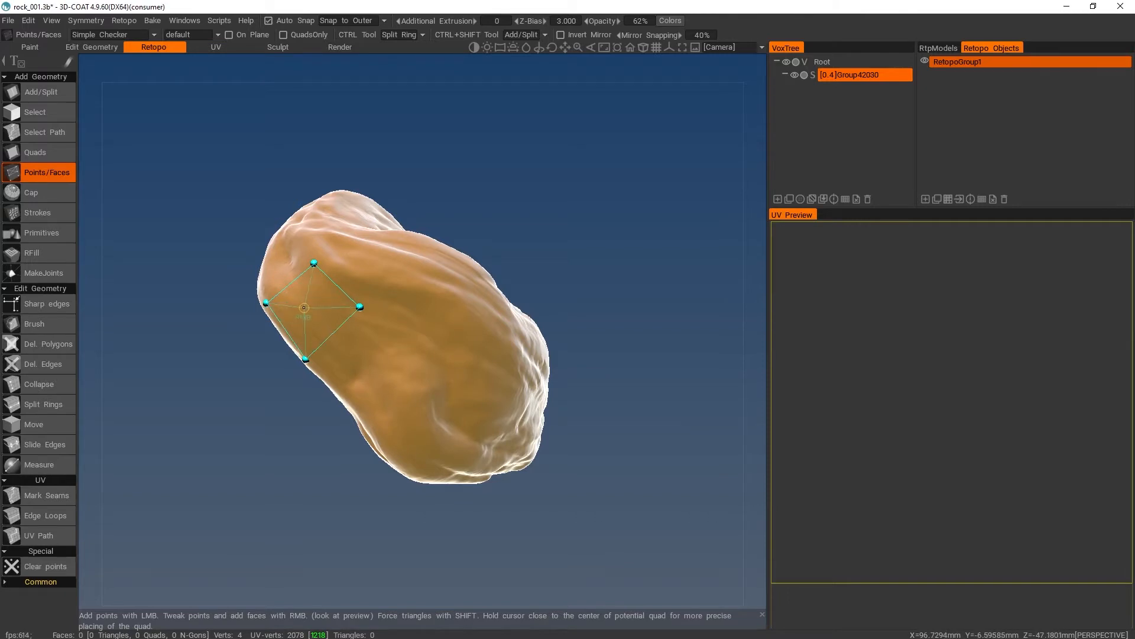
{"action": "right_click", "coordinate": [303, 309]}
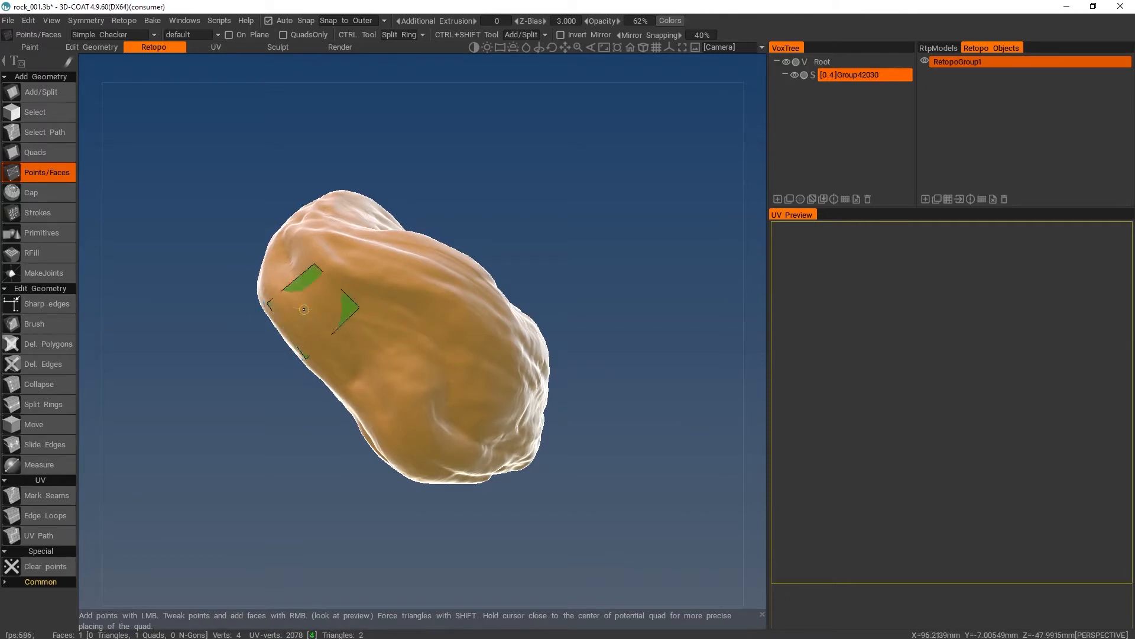
- Extend the strip from the first quad with two more quads along the rock's lower side
{"action": "left_click_drag", "start_coordinate": [398, 238], "coordinate": [377, 361], "text": "alt"}
{"action": "left_click", "coordinate": [414, 338]}
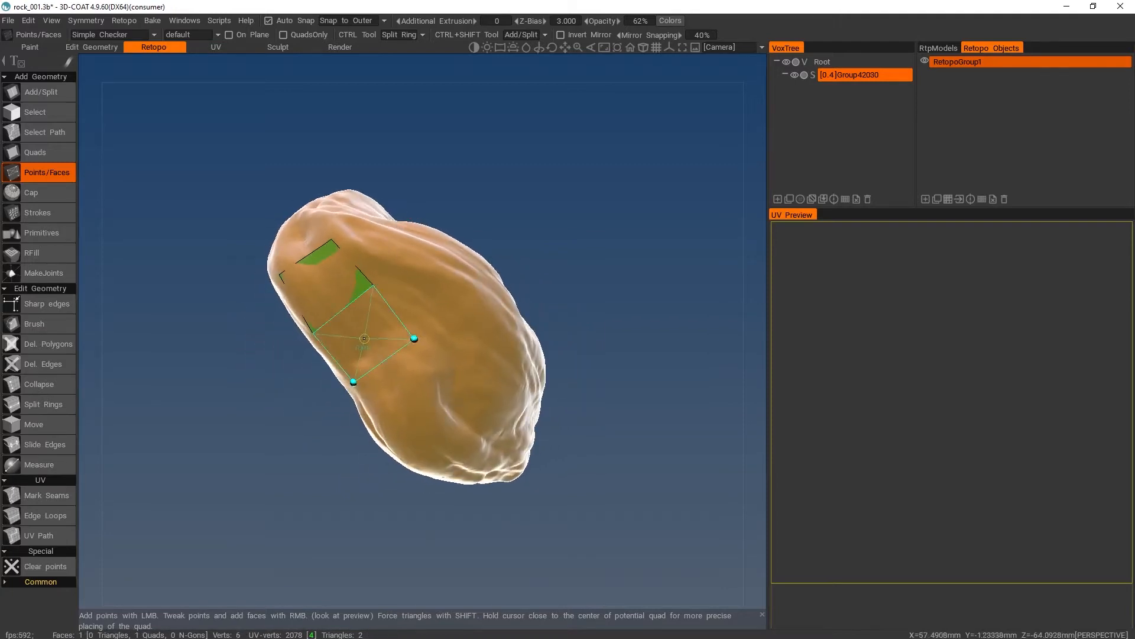
{"action": "right_click", "coordinate": [367, 343]}
{"action": "left_click", "coordinate": [450, 407]}
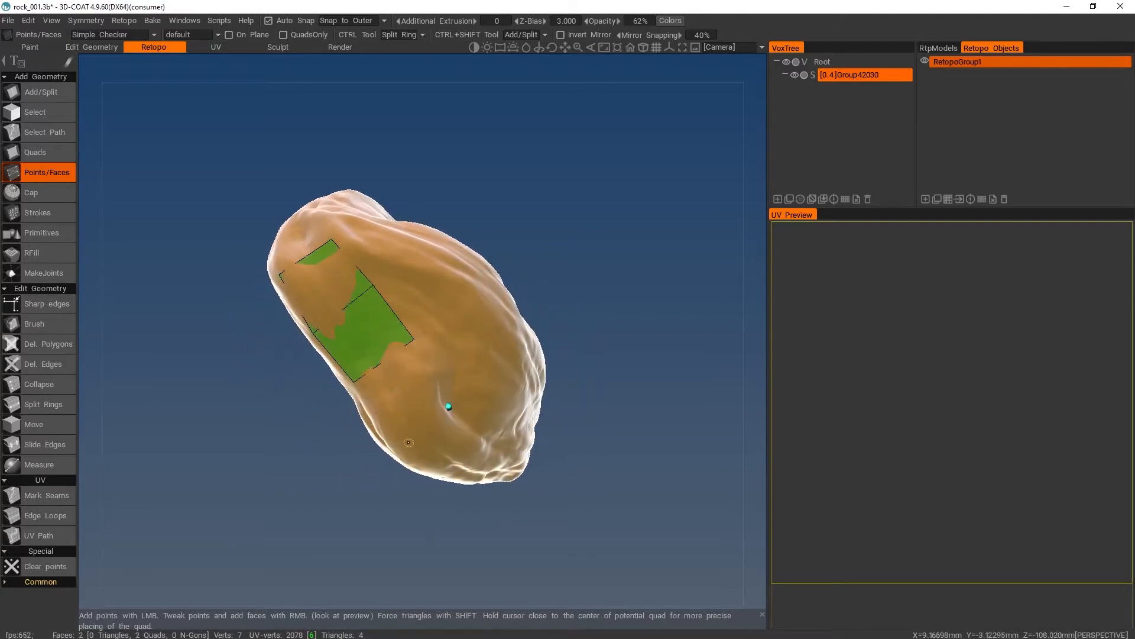
{"action": "left_click", "coordinate": [392, 445]}
{"action": "right_click", "coordinate": [404, 392]}
- Continue the strip around the rock's lower bulge with two quads, adding new surface points for each
{"action": "left_click_drag", "start_coordinate": [429, 331], "coordinate": [565, 356], "text": "alt"}
{"action": "left_click", "coordinate": [501, 382]}
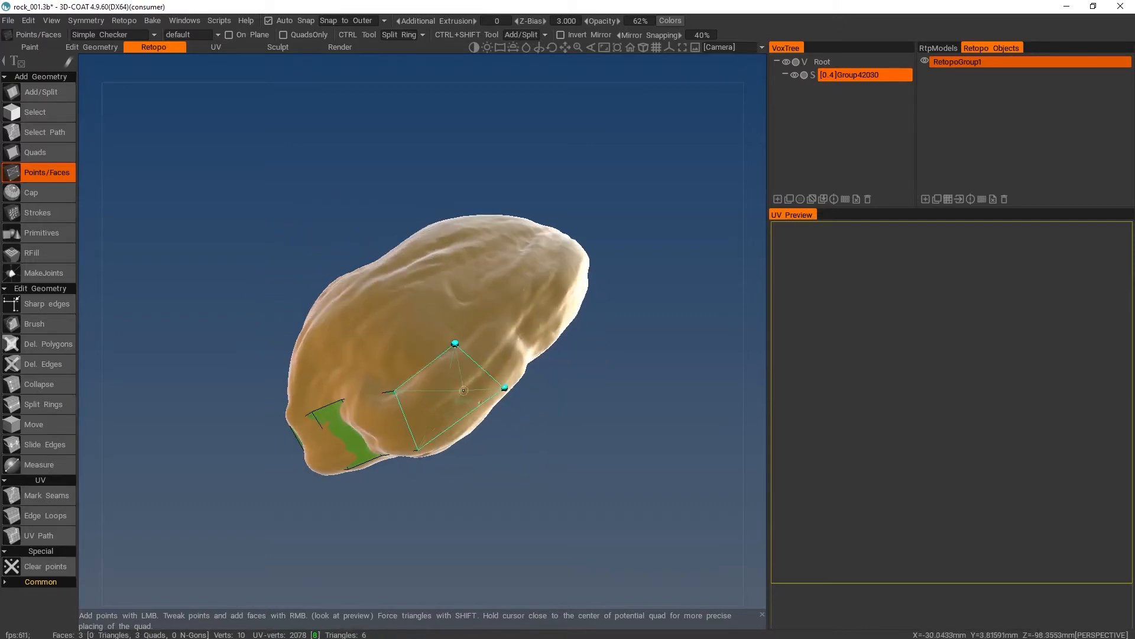
{"action": "right_click", "coordinate": [455, 385]}
{"action": "left_click", "coordinate": [512, 280]}
{"action": "left_click", "coordinate": [564, 318]}
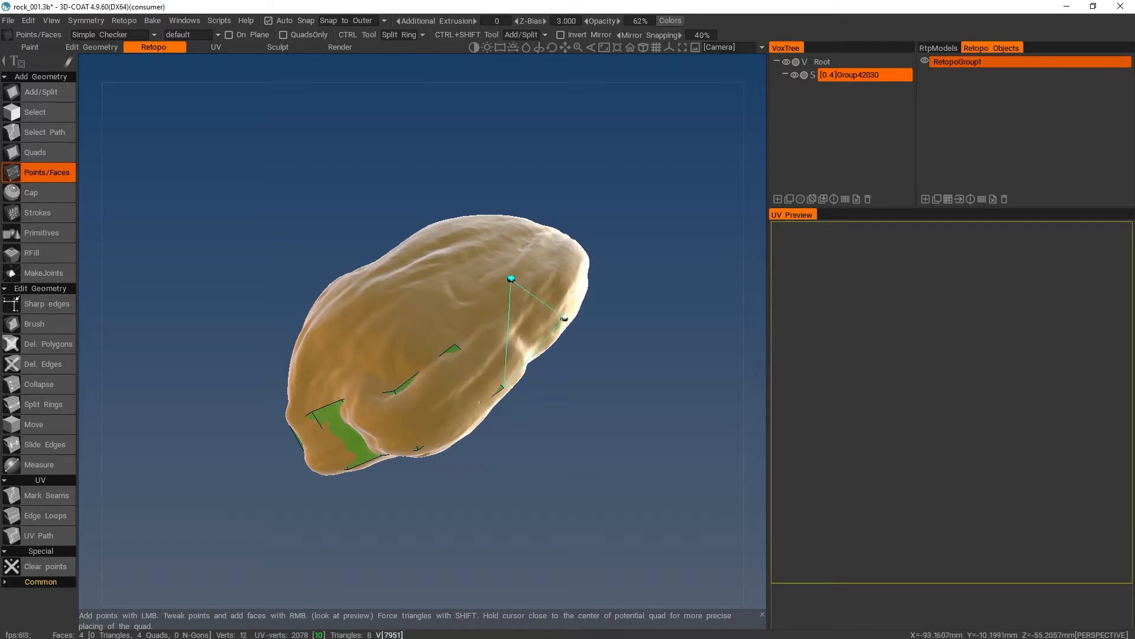
{"action": "right_click", "coordinate": [518, 313]}
- Carry the strip up around the rock's rounded far end with two further quads
{"action": "left_click_drag", "start_coordinate": [569, 239], "coordinate": [519, 331], "text": "alt"}
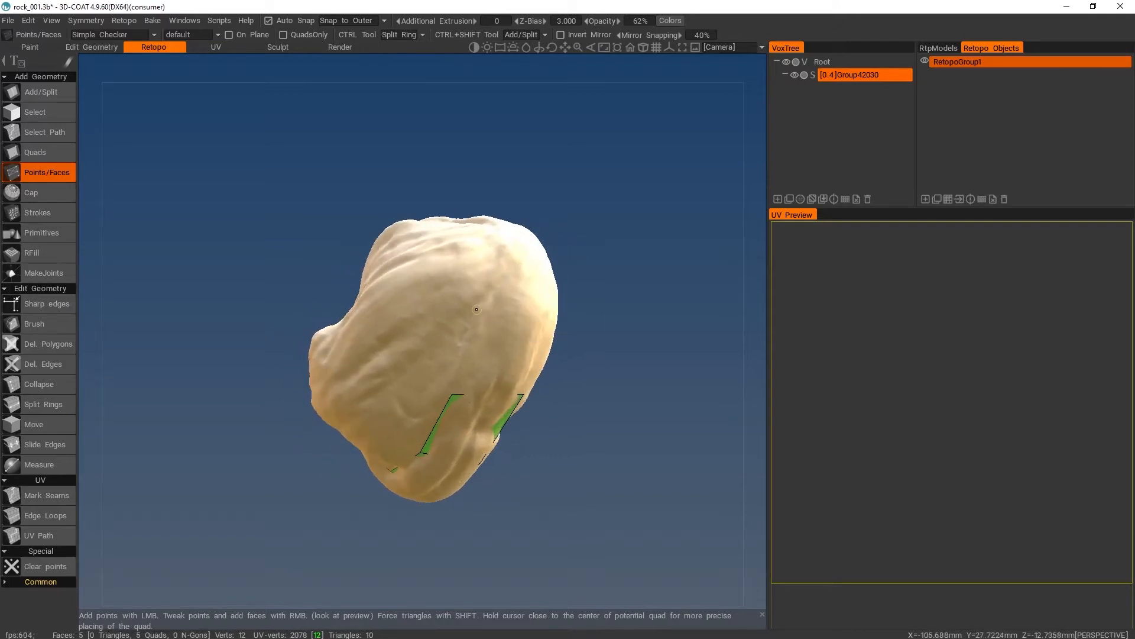
{"action": "left_click", "coordinate": [547, 314]}
{"action": "left_click_drag", "start_coordinate": [525, 271], "coordinate": [503, 350], "text": "alt"}
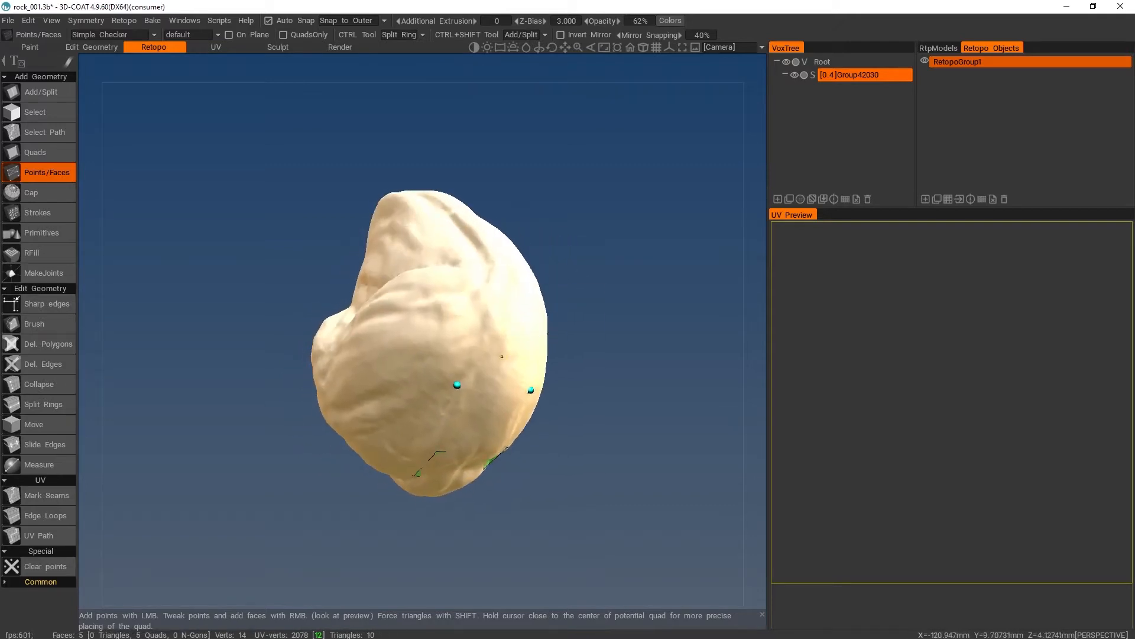
{"action": "right_click", "coordinate": [478, 410]}
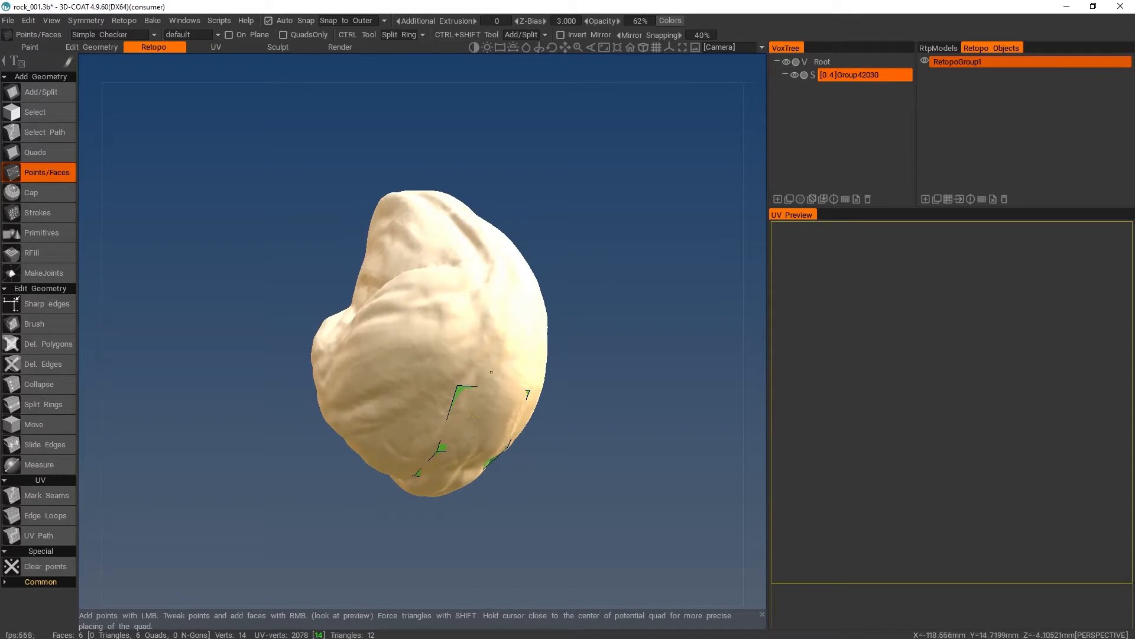
{"action": "left_click", "coordinate": [539, 298]}
{"action": "right_click", "coordinate": [513, 333]}
- Add two quads to the strip along the groove on the rock's narrow side
{"action": "left_click_drag", "start_coordinate": [492, 237], "coordinate": [394, 364], "text": "alt"}
{"action": "left_click", "coordinate": [479, 366]}
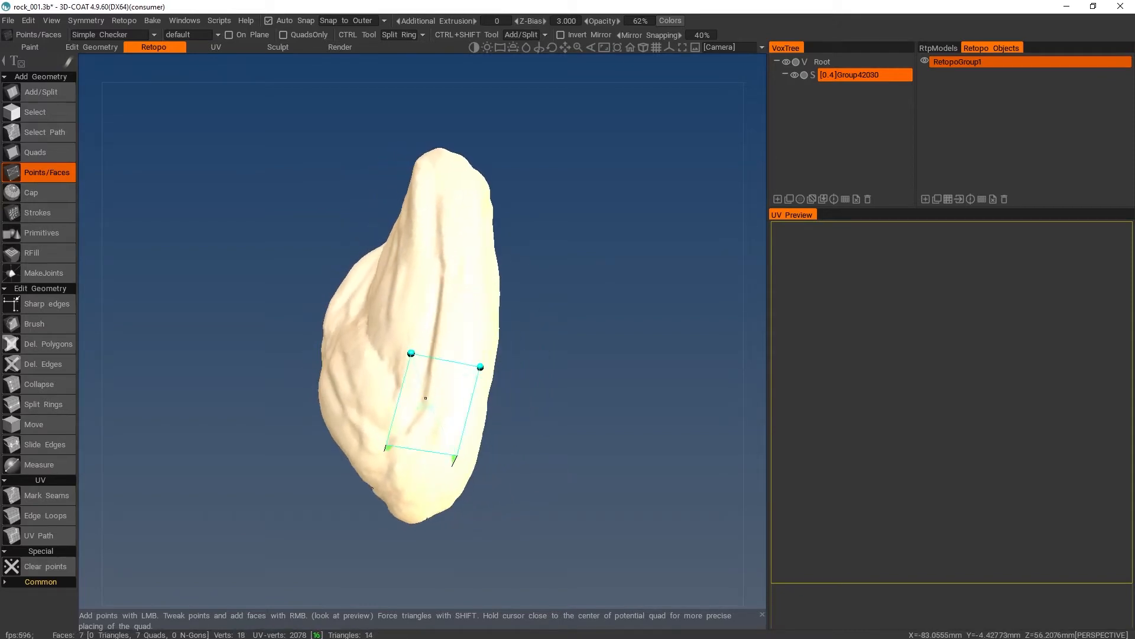
{"action": "right_click", "coordinate": [435, 408]}
{"action": "left_click", "coordinate": [485, 276]}
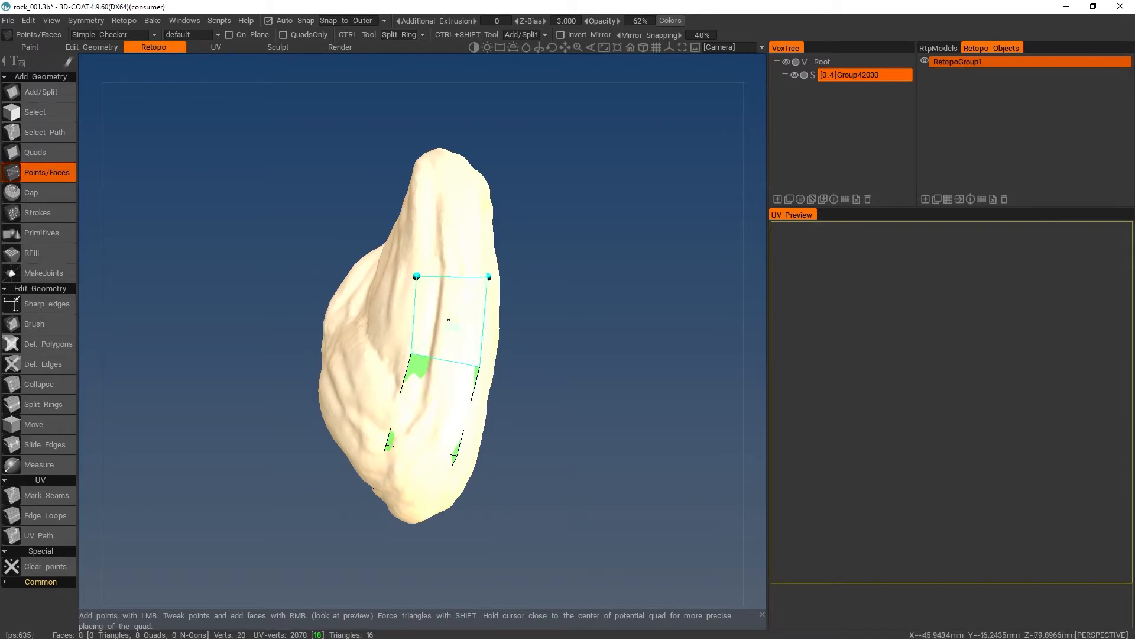
{"action": "right_click", "coordinate": [449, 320]}
- Place two points farther along the rock's long edge and add one larger quad to the strip
{"action": "left_click_drag", "start_coordinate": [444, 197], "coordinate": [195, 248], "text": "alt"}
{"action": "left_click", "coordinate": [480, 376]}
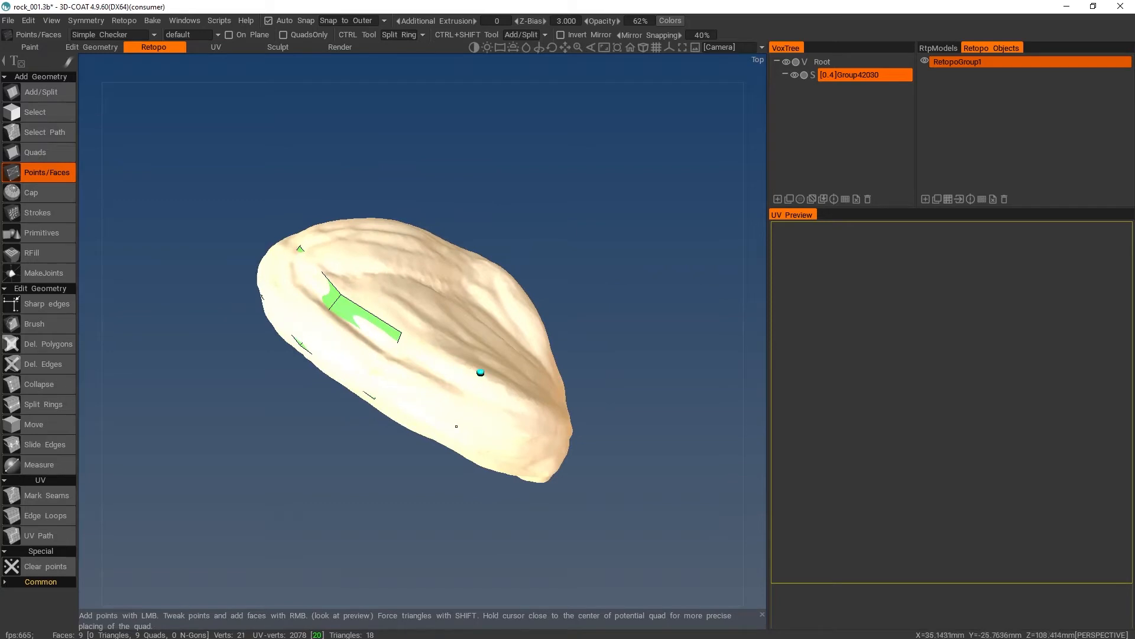
{"action": "left_click", "coordinate": [449, 437]}
{"action": "right_click", "coordinate": [436, 391]}
- Wrap the strip around the rock's opposite end by building two more quads from new surface points
{"action": "left_click_drag", "start_coordinate": [546, 385], "coordinate": [366, 298], "text": "alt"}
{"action": "left_click", "coordinate": [297, 316]}
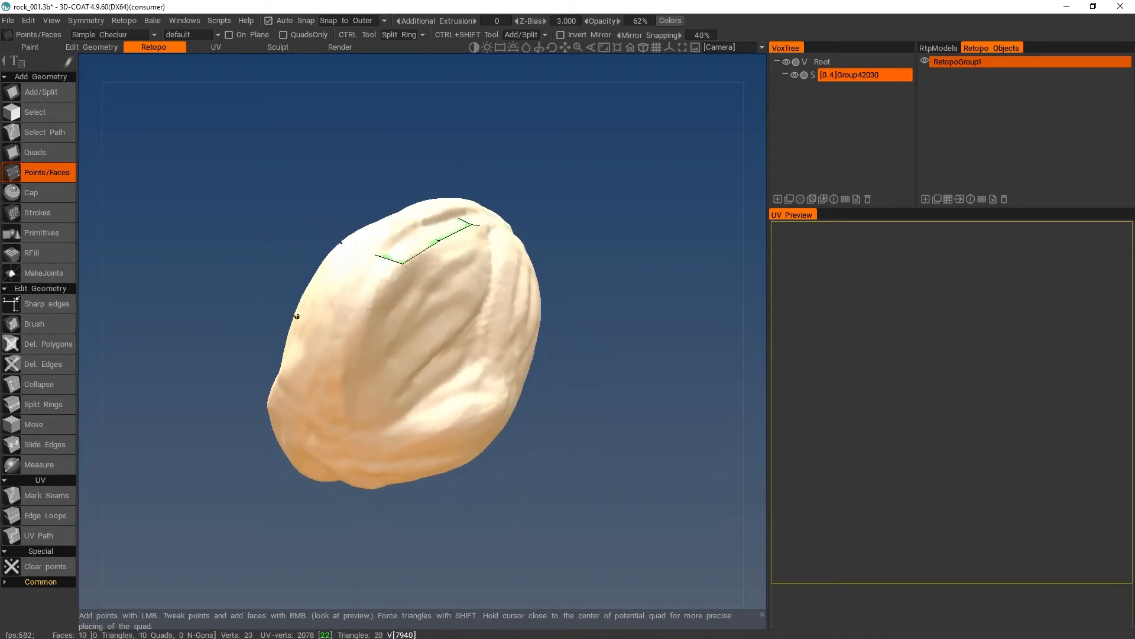
{"action": "left_click", "coordinate": [347, 332]}
{"action": "right_click", "coordinate": [344, 289]}
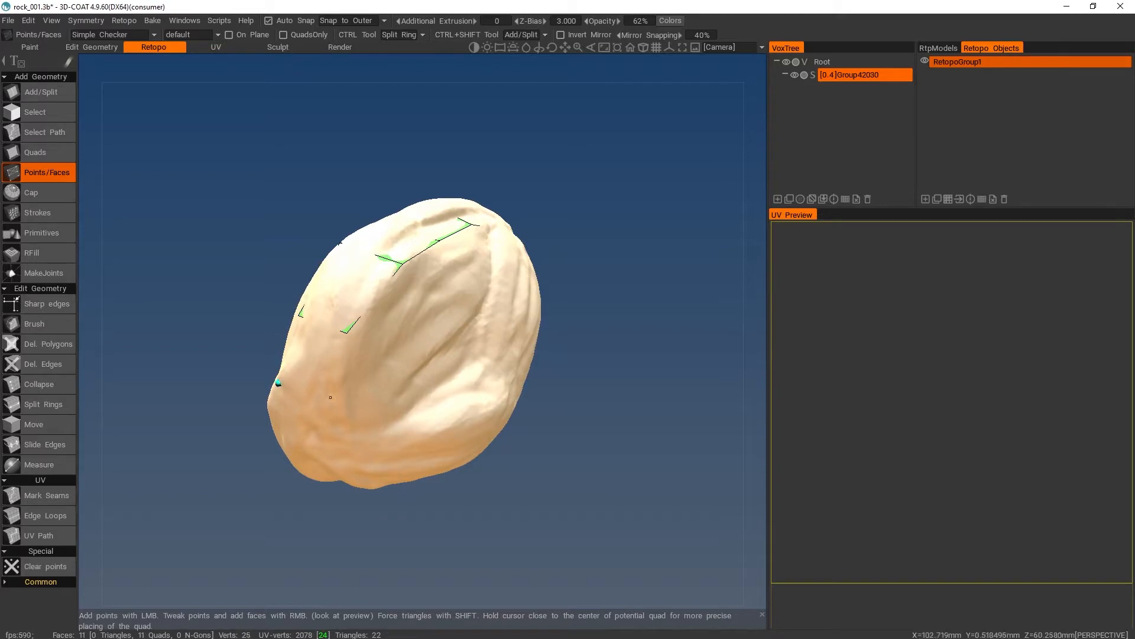
{"action": "left_click", "coordinate": [329, 406]}
{"action": "right_click", "coordinate": [317, 370]}
- Close the strip into a ring around the rock with two quads that reach the first face
{"action": "left_click_drag", "start_coordinate": [441, 384], "coordinate": [366, 308], "text": "alt"}
{"action": "left_click", "coordinate": [365, 308]}
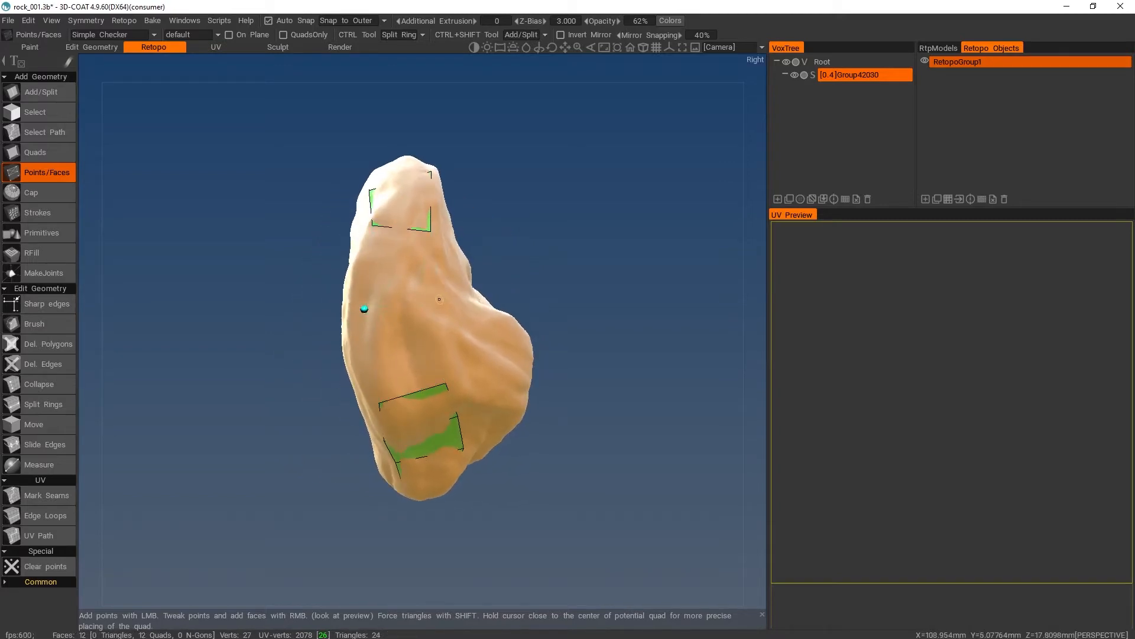
{"action": "left_click", "coordinate": [440, 299]}
{"action": "right_click", "coordinate": [396, 279]}
{"action": "right_click", "coordinate": [405, 351]}
- Start a cross strip by building a quad outward from the ring's inner edge onto the rock's broad face
{"action": "left_click_drag", "start_coordinate": [502, 329], "coordinate": [334, 258], "text": "alt"}
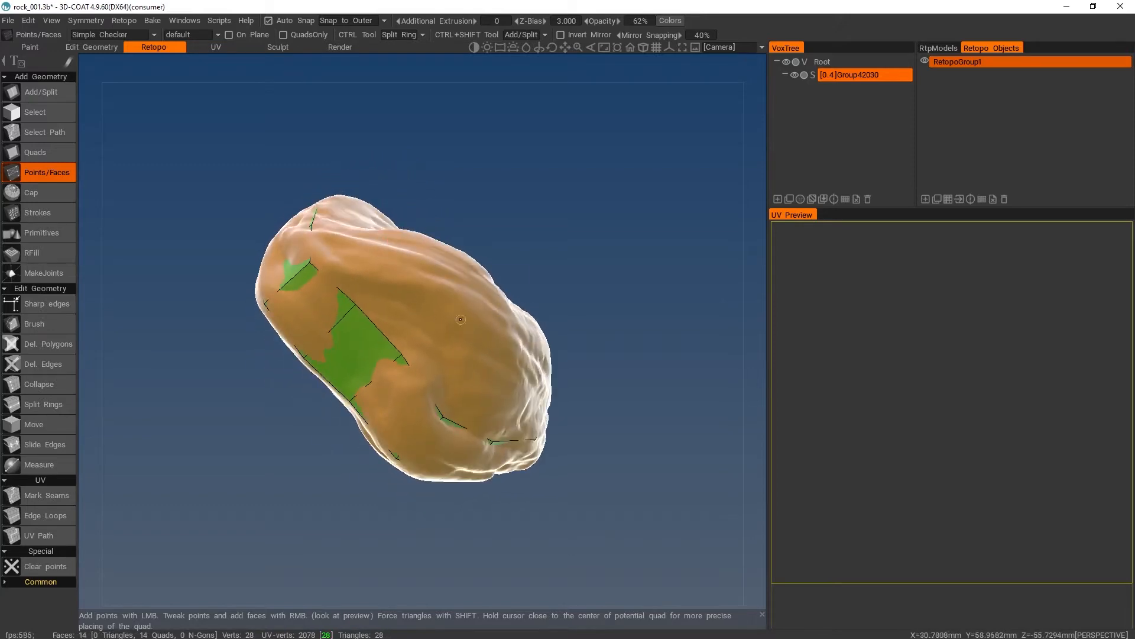
{"action": "left_click_drag", "start_coordinate": [461, 319], "coordinate": [420, 219], "text": "alt"}
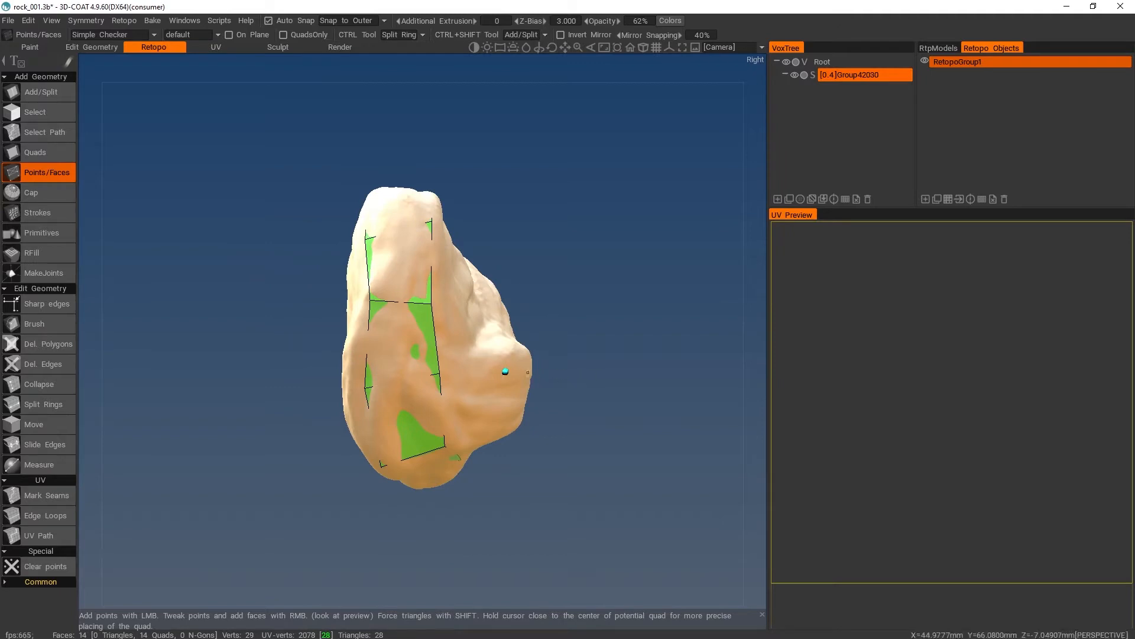
{"action": "left_click_drag", "start_coordinate": [505, 370], "coordinate": [391, 318], "text": "alt"}
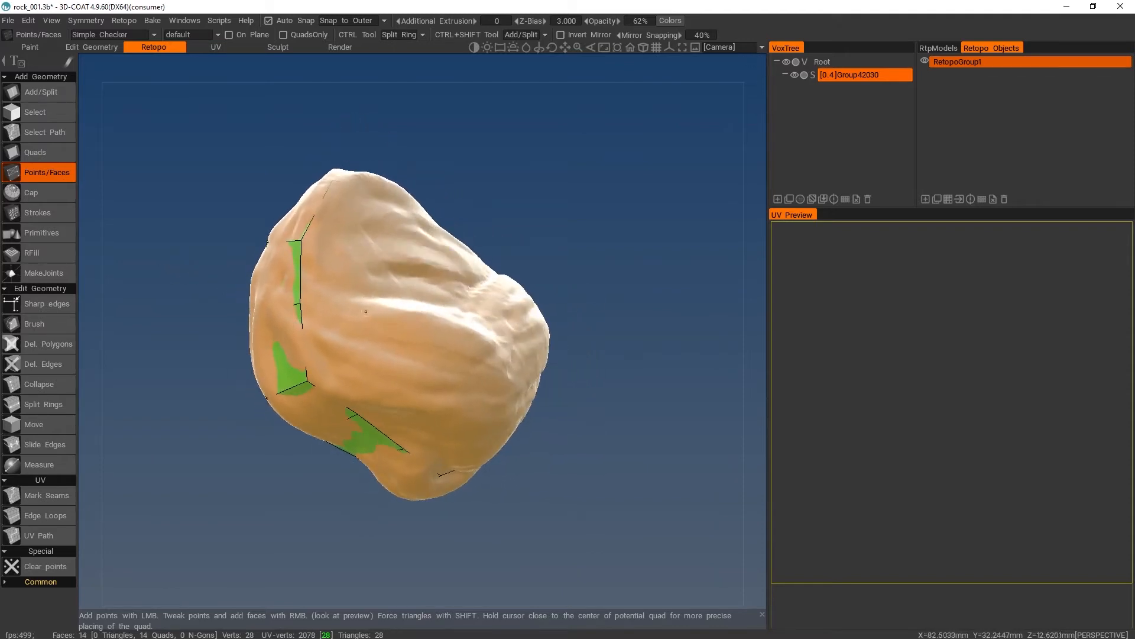
{"action": "left_click", "coordinate": [366, 389]}
{"action": "right_click", "coordinate": [339, 350]}
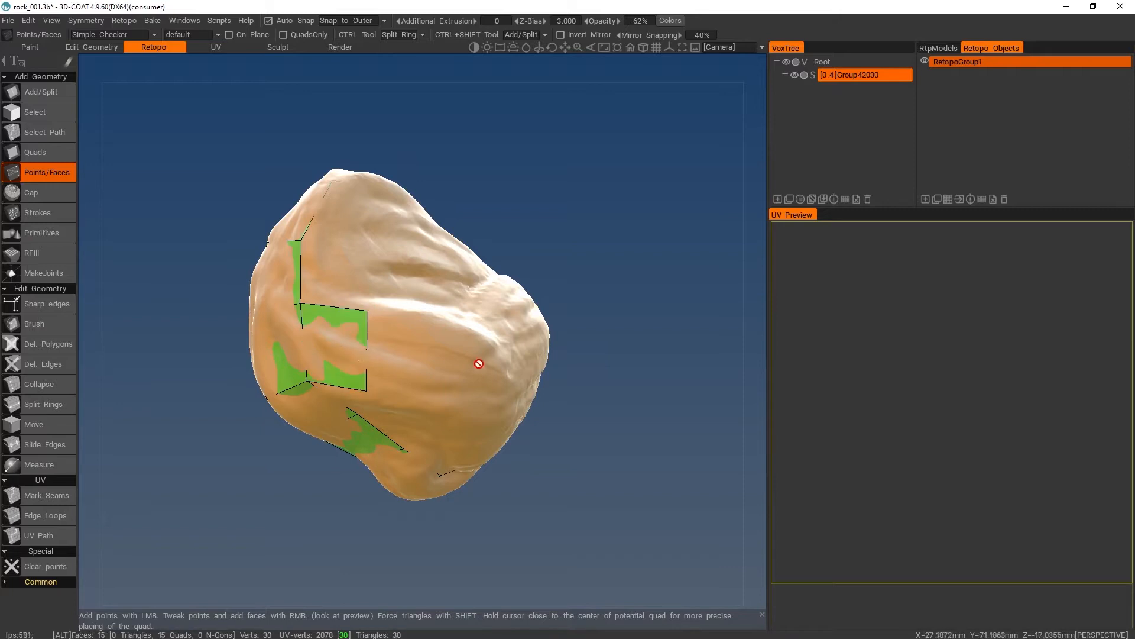
- Extend the cross strip over the rock's raised bulge with two quads
{"action": "left_click_drag", "start_coordinate": [478, 361], "coordinate": [362, 325], "text": "alt"}
{"action": "left_click", "coordinate": [381, 314]}
{"action": "left_click", "coordinate": [374, 393]}
{"action": "right_click", "coordinate": [347, 353]}
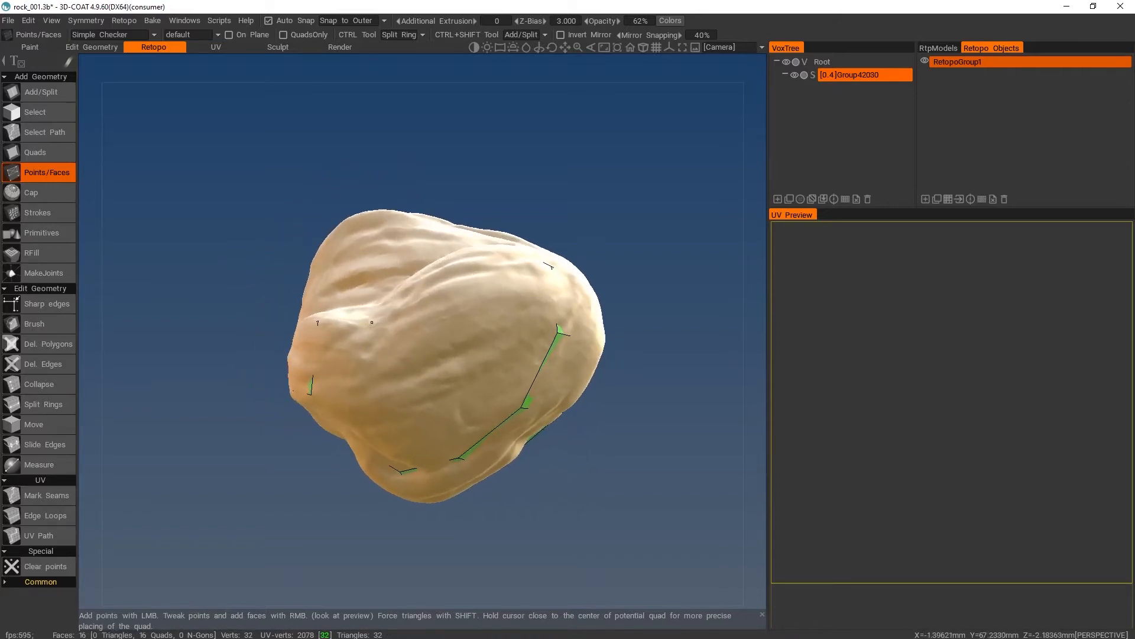
{"action": "left_click", "coordinate": [372, 322]}
{"action": "left_click", "coordinate": [373, 392]}
{"action": "right_click", "coordinate": [358, 356]}
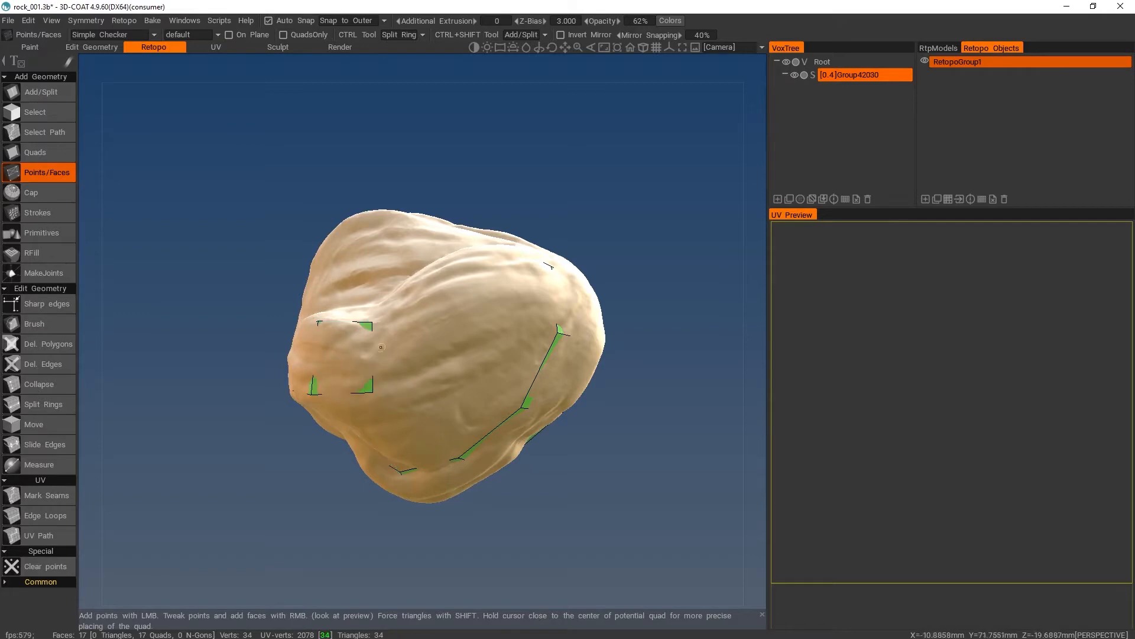
- Bend the cross strip diagonally over the rock with two quads, and join it to the ring's far side with a third
{"action": "left_click_drag", "start_coordinate": [381, 346], "coordinate": [454, 323], "text": "alt"}
{"action": "left_click", "coordinate": [451, 313]}
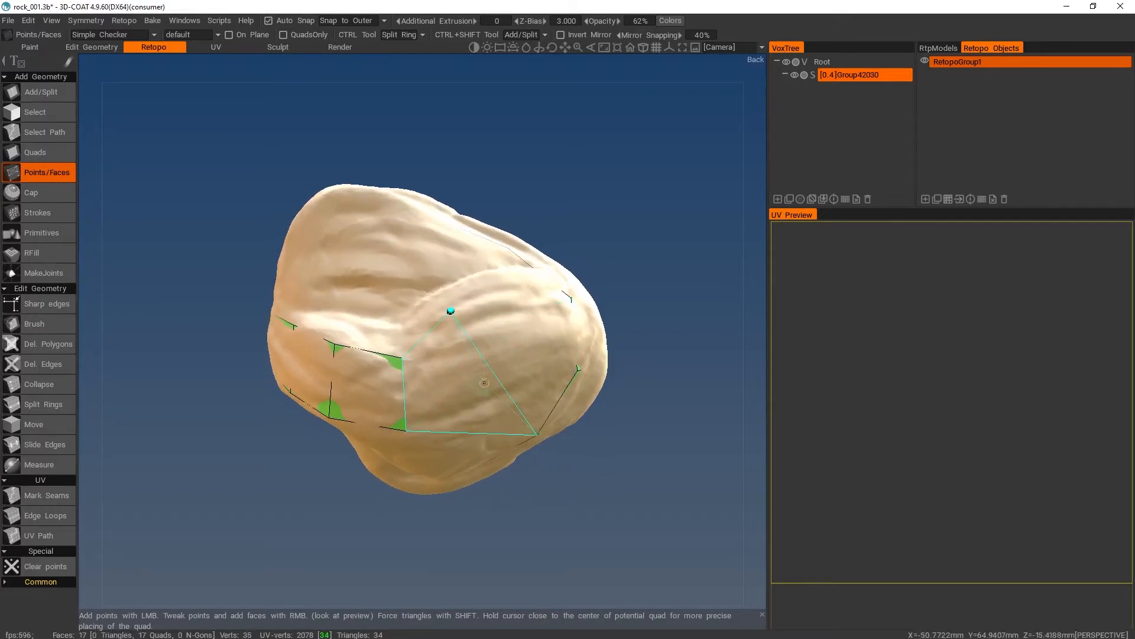
{"action": "left_click", "coordinate": [484, 377]}
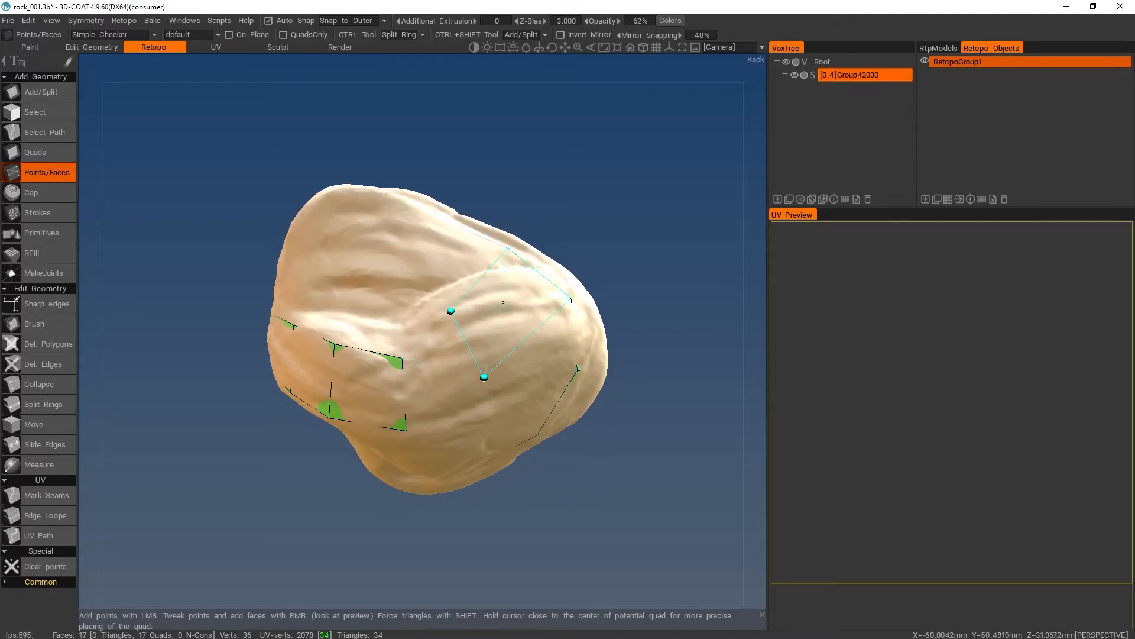
{"action": "right_click", "coordinate": [440, 368]}
{"action": "left_click", "coordinate": [536, 327]}
{"action": "left_click", "coordinate": [489, 278]}
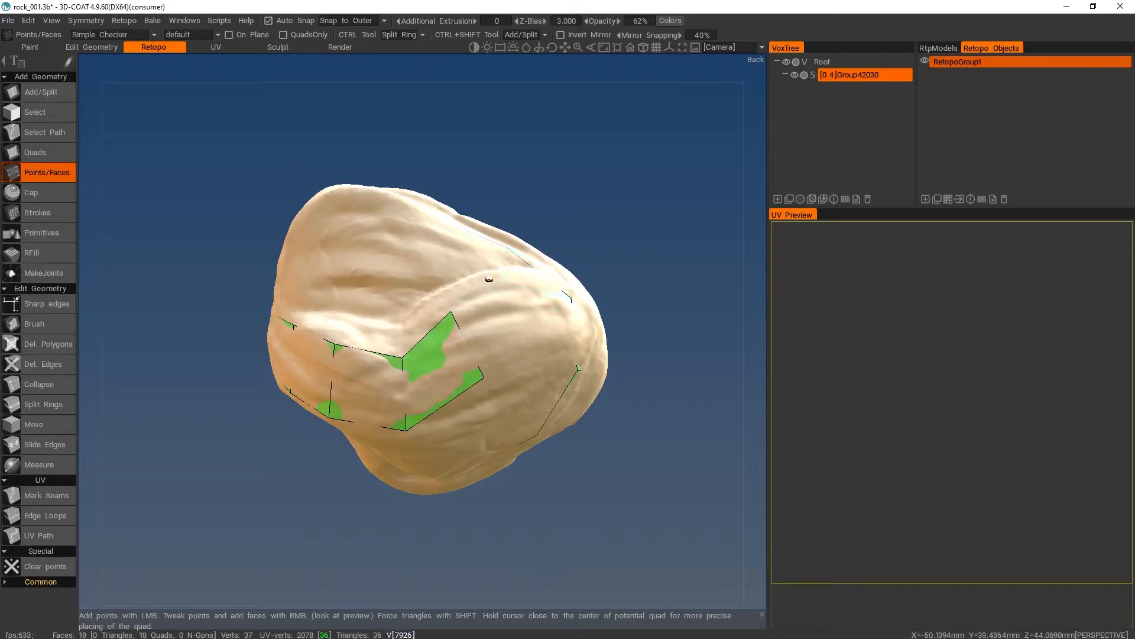
{"action": "right_click", "coordinate": [488, 314]}
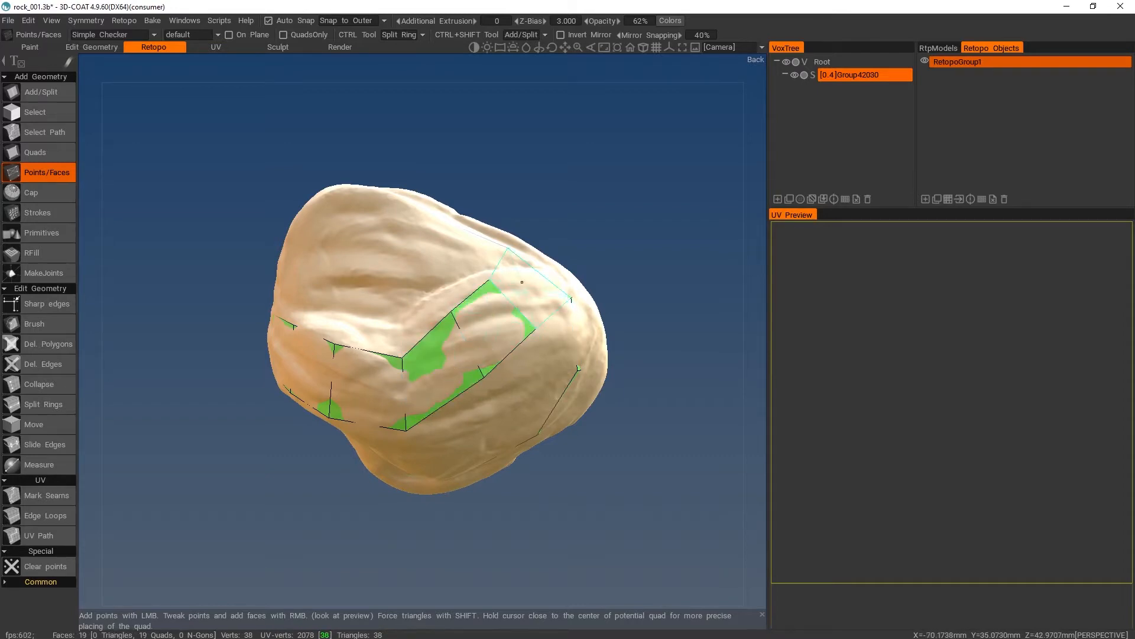
{"action": "right_click", "coordinate": [526, 287]}
{"action": "left_click_drag", "start_coordinate": [515, 285], "coordinate": [456, 258], "text": "alt"}
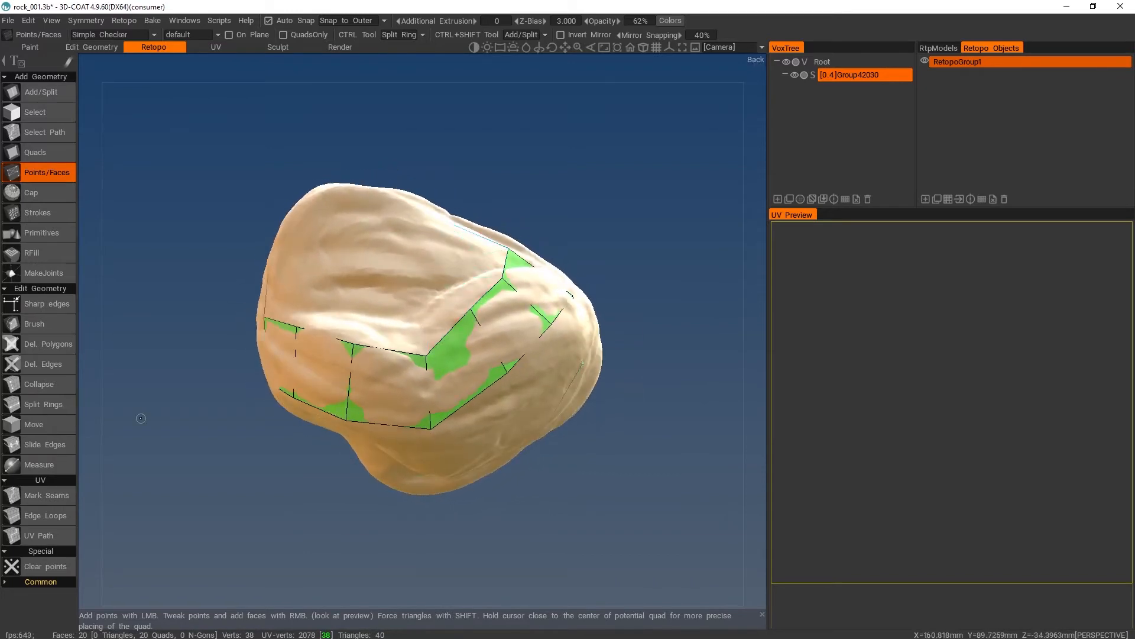
- Reduce the Move tool's radius to about 18.3 and shift the corner vertex on the cross strip's upper edge to soften the bend
{"action": "left_click", "coordinate": [45, 426]}
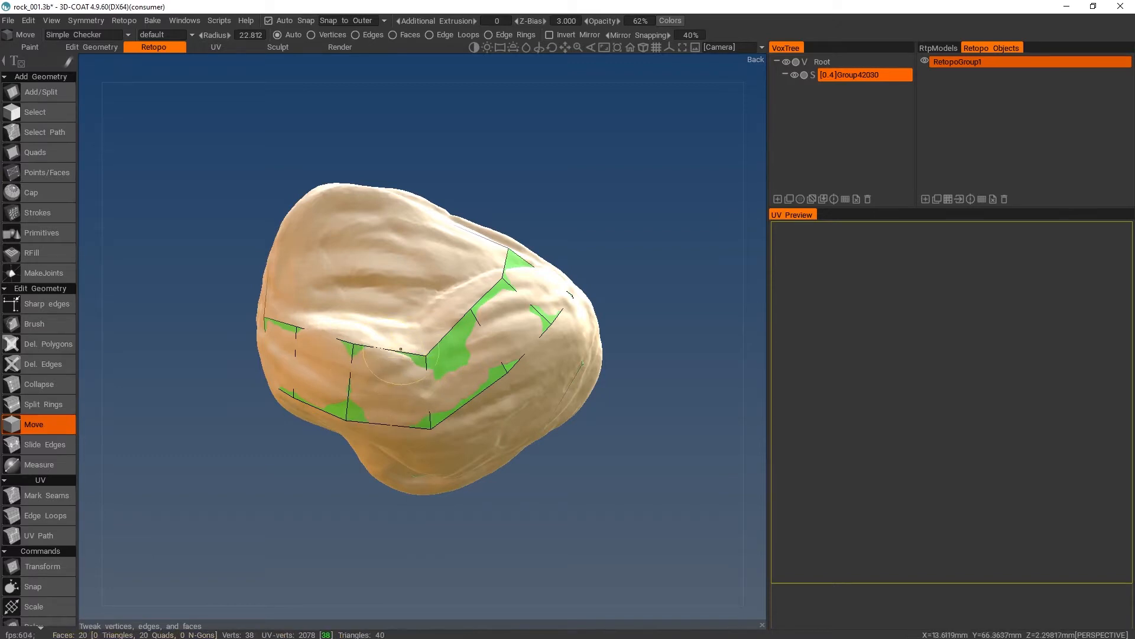
{"action": "mouse_move", "coordinate": [403, 349]}
{"action": "right_mouse_down"}
{"action": "mouse_move", "coordinate": [398, 357]}
{"action": "mouse_move", "coordinate": [397, 328]}
{"action": "mouse_move", "coordinate": [387, 325]}
{"action": "mouse_move", "coordinate": [438, 366]}
{"action": "mouse_move", "coordinate": [408, 366]}
{"action": "right_mouse_up"}
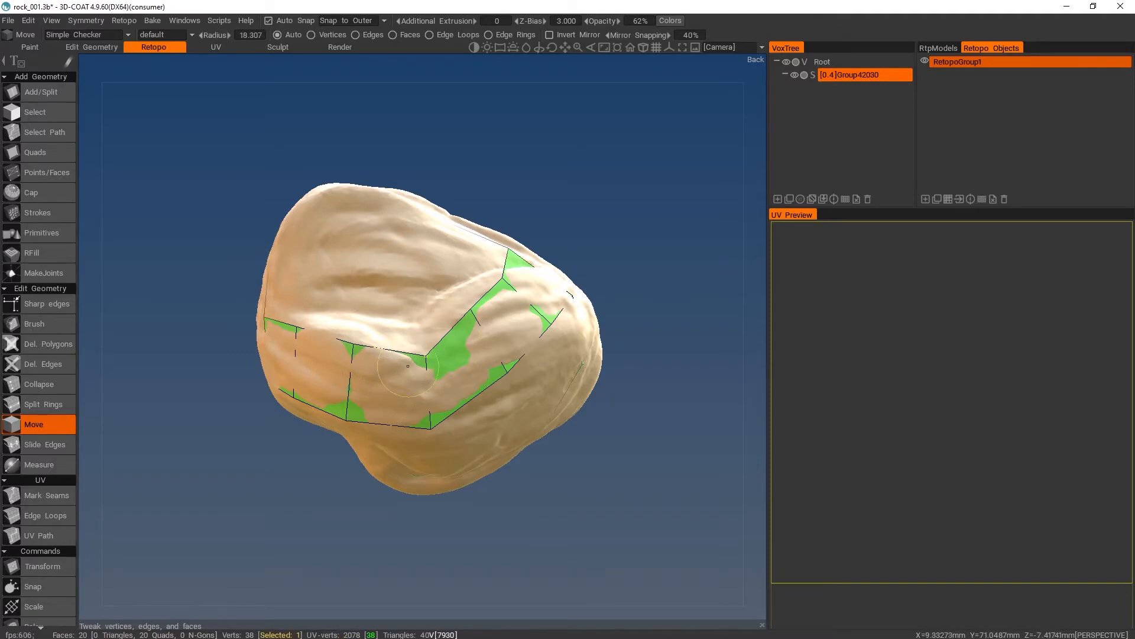
{"action": "left_click_drag", "start_coordinate": [422, 357], "coordinate": [413, 344]}
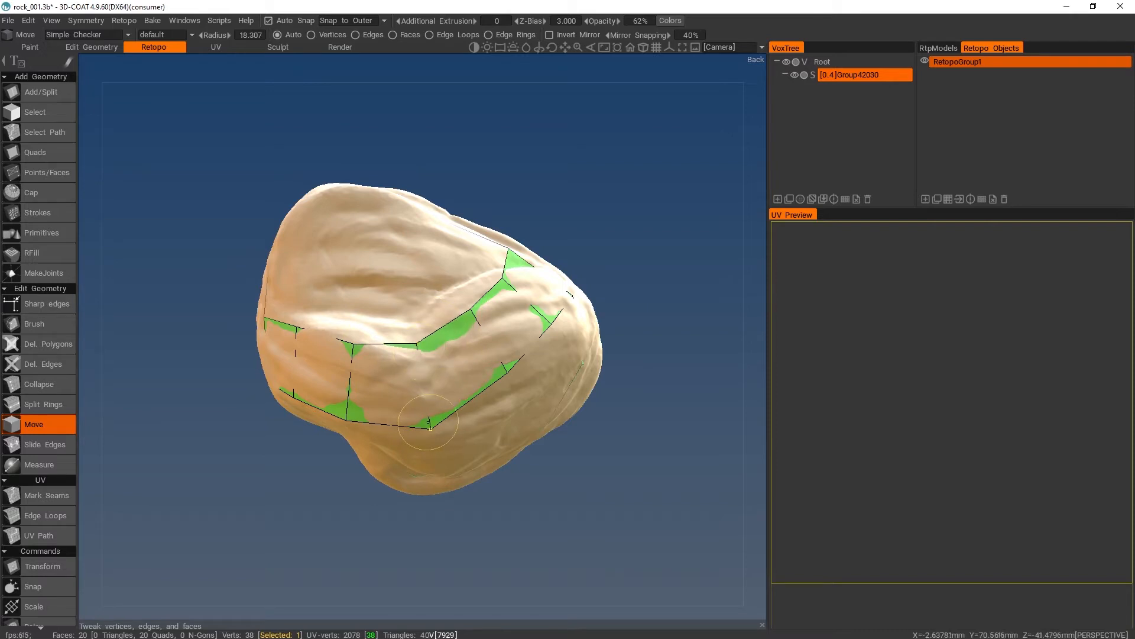
- Adjust the cross strip's diagonal bend by shifting its lower edge, the bend quad and the vertices along its upper edge
{"action": "left_click_drag", "start_coordinate": [427, 424], "coordinate": [451, 414]}
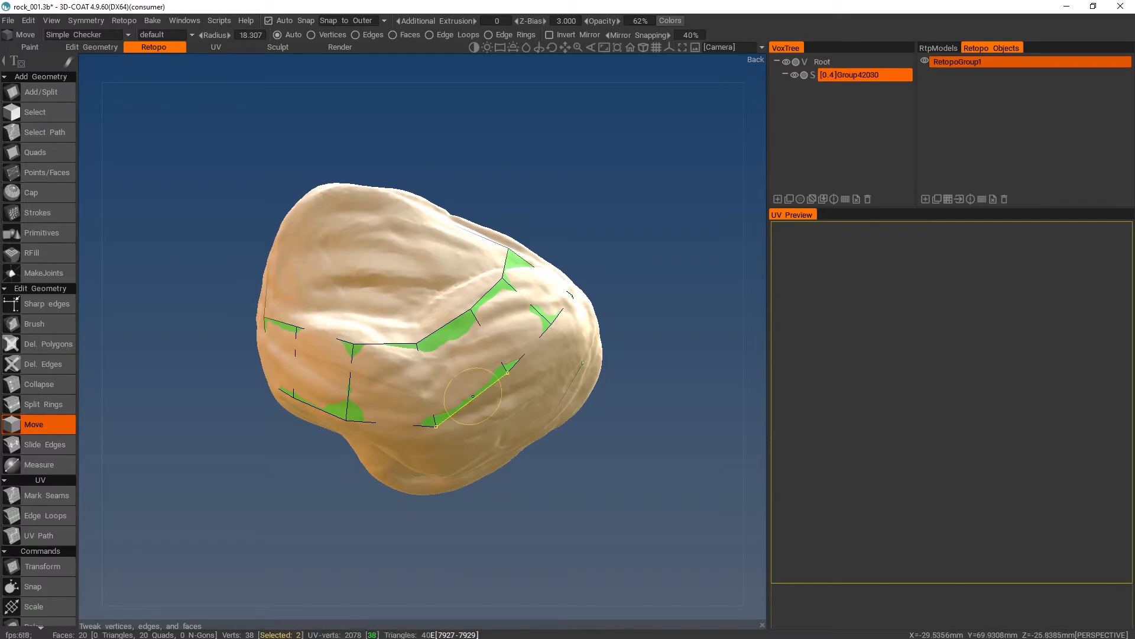
{"action": "left_click_drag", "start_coordinate": [473, 395], "coordinate": [479, 398]}
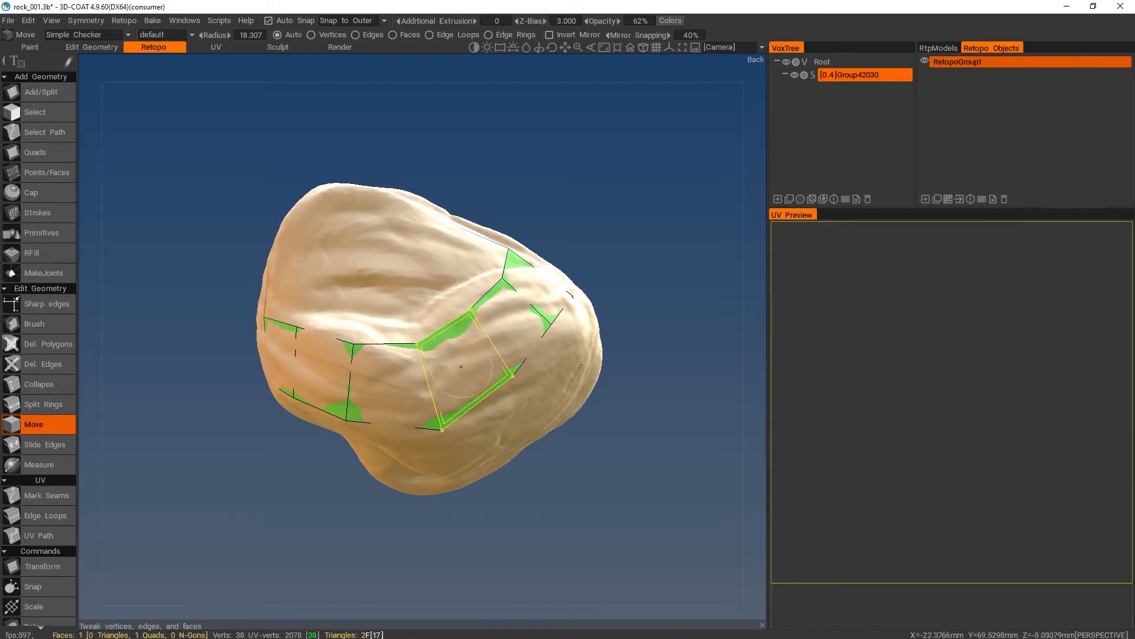
{"action": "left_click_drag", "start_coordinate": [457, 361], "coordinate": [467, 357]}
{"action": "left_click_drag", "start_coordinate": [475, 310], "coordinate": [467, 311]}
{"action": "left_click_drag", "start_coordinate": [419, 343], "coordinate": [423, 339]}
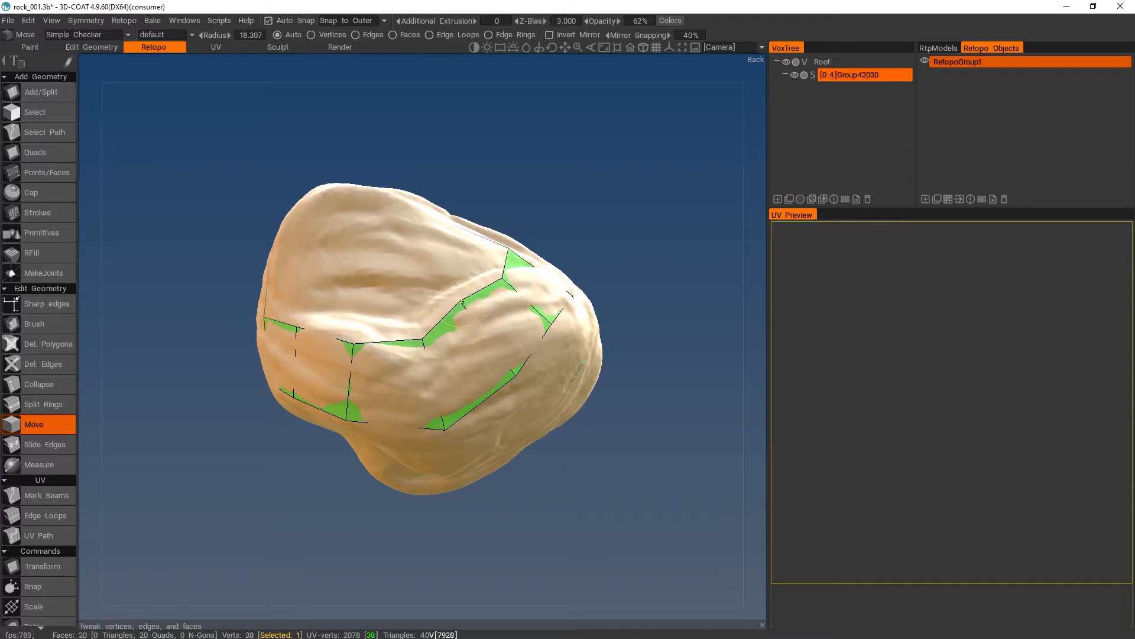
{"action": "left_click_drag", "start_coordinate": [502, 280], "coordinate": [505, 273]}
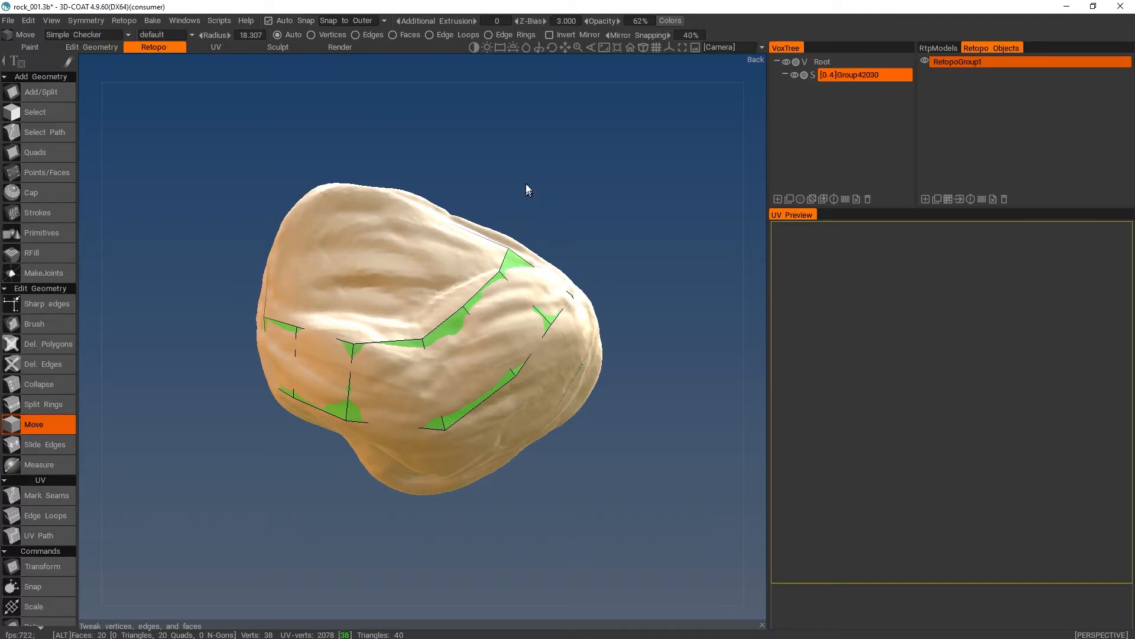
- Move the ring's corner vertex down beside the rock's lower bulge to even out the neighbouring quads
{"action": "left_click_drag", "start_coordinate": [526, 187], "coordinate": [661, 203], "text": "alt"}
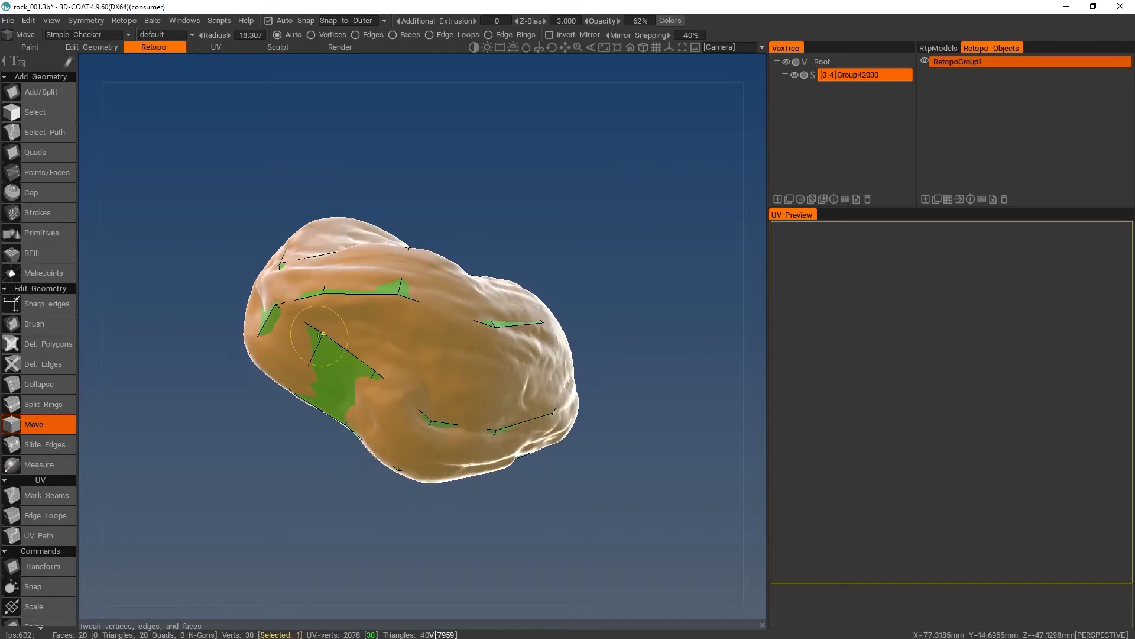
{"action": "left_click_drag", "start_coordinate": [324, 334], "coordinate": [314, 348]}
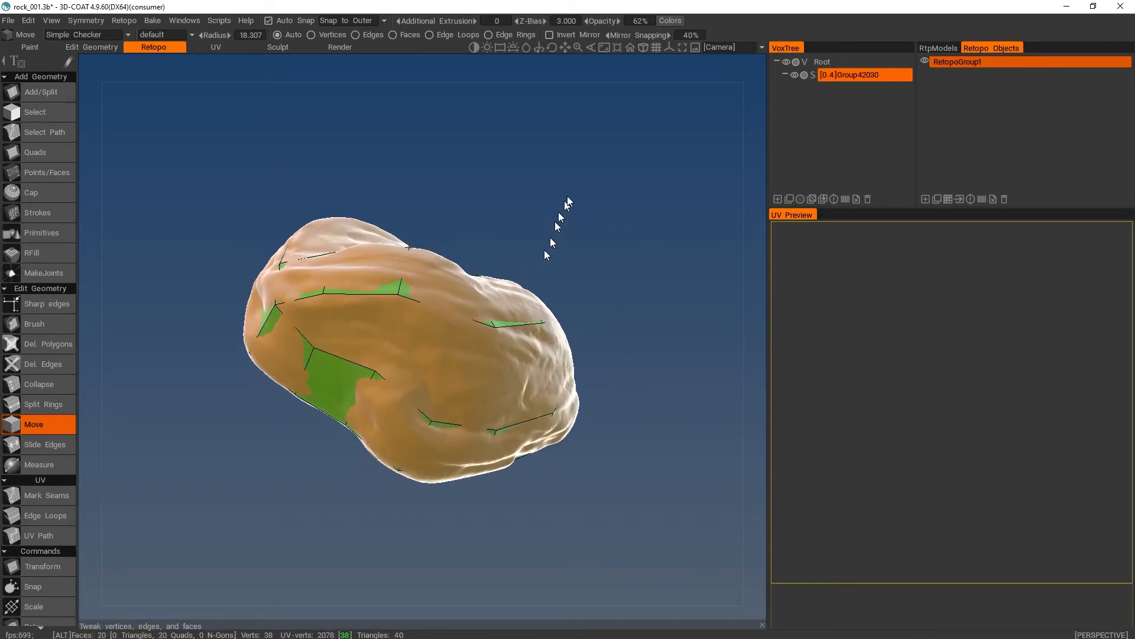
{"action": "mouse_move", "coordinate": [558, 211]}
{"action": "left_mouse_down", "text": "alt"}
{"action": "mouse_move", "coordinate": [478, 229]}
{"action": "mouse_move", "coordinate": [406, 277]}
{"action": "mouse_move", "coordinate": [470, 346]}
{"action": "mouse_move", "coordinate": [608, 370]}
{"action": "mouse_move", "coordinate": [598, 286]}
{"action": "mouse_move", "coordinate": [591, 296]}
{"action": "left_mouse_up", "text": "alt"}
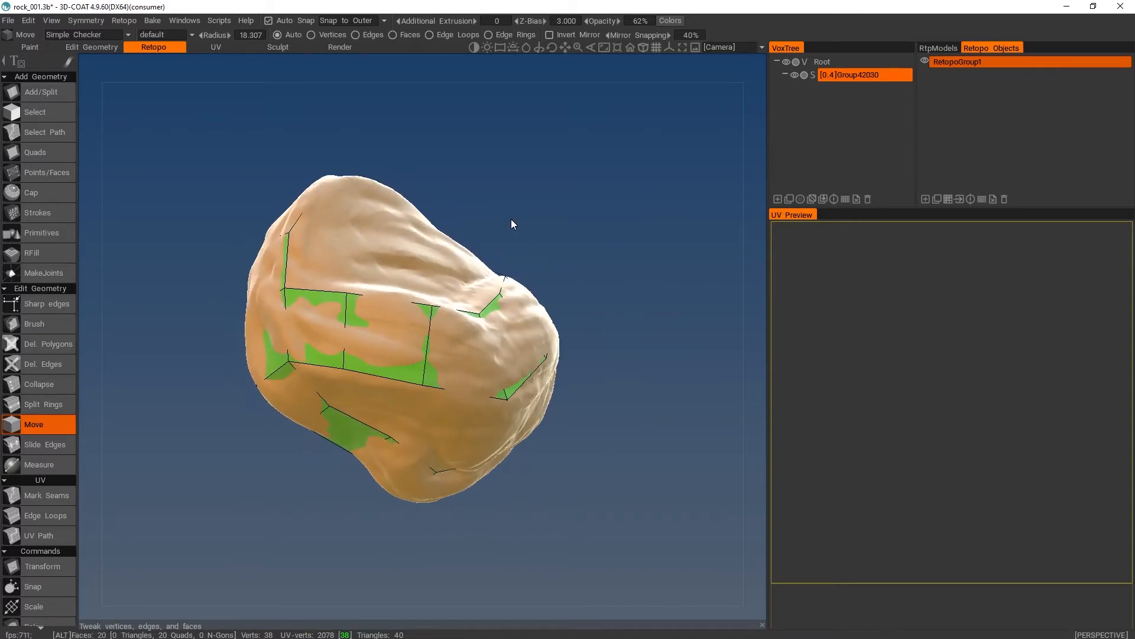
{"action": "left_click_drag", "start_coordinate": [512, 223], "coordinate": [443, 284], "text": "alt"}
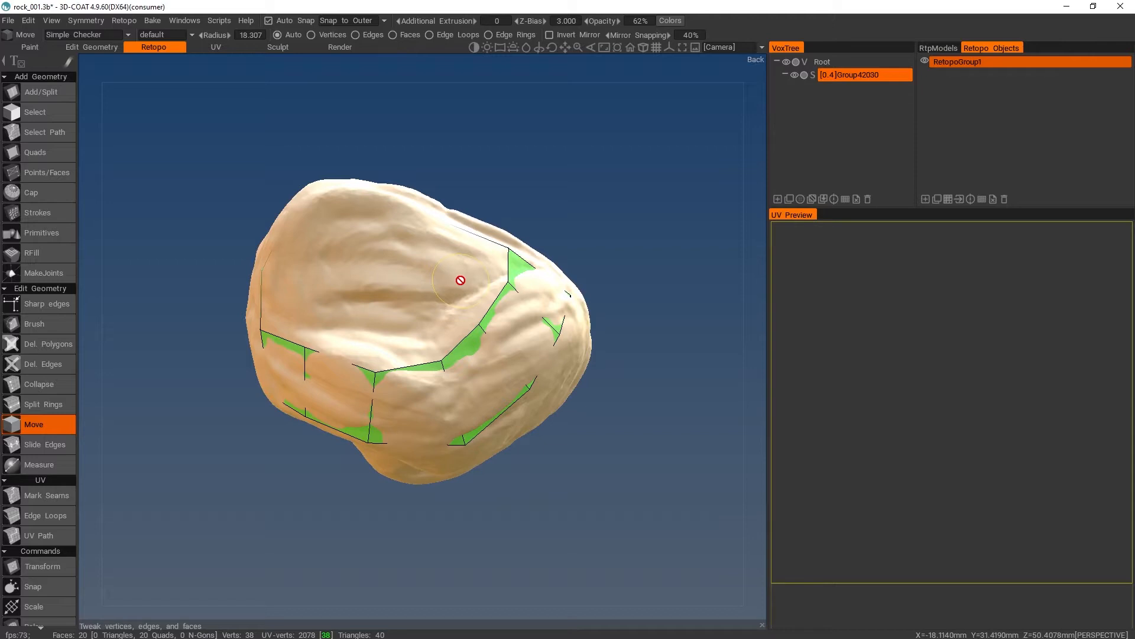
{"action": "left_click_drag", "start_coordinate": [495, 204], "coordinate": [247, 323], "text": "alt"}
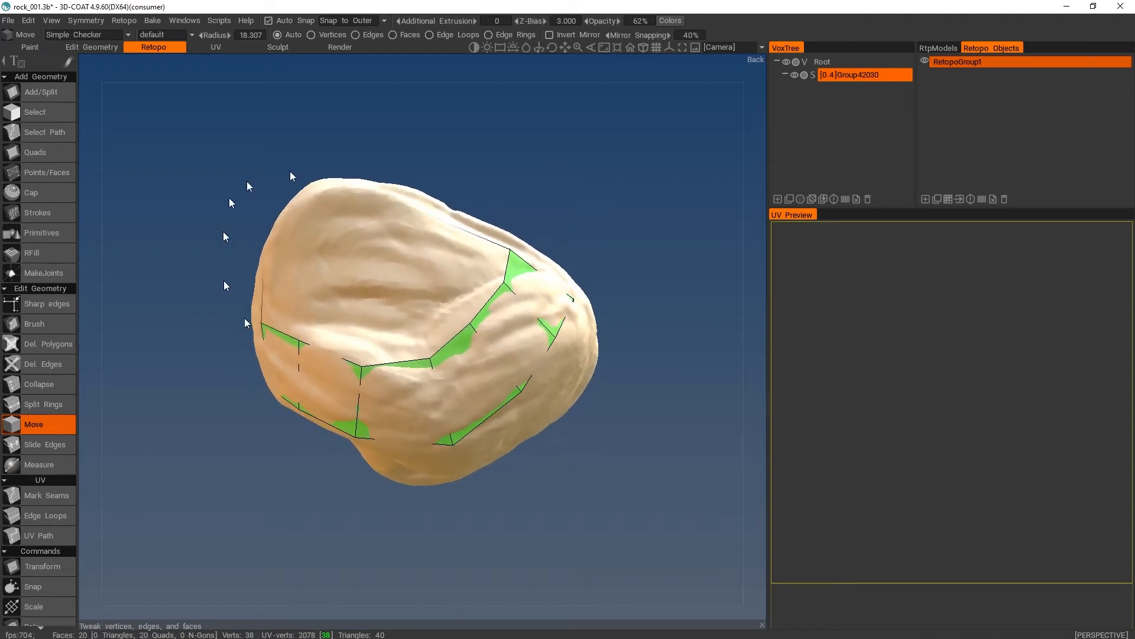
{"action": "left_click_drag", "start_coordinate": [500, 158], "coordinate": [536, 223], "text": "alt"}
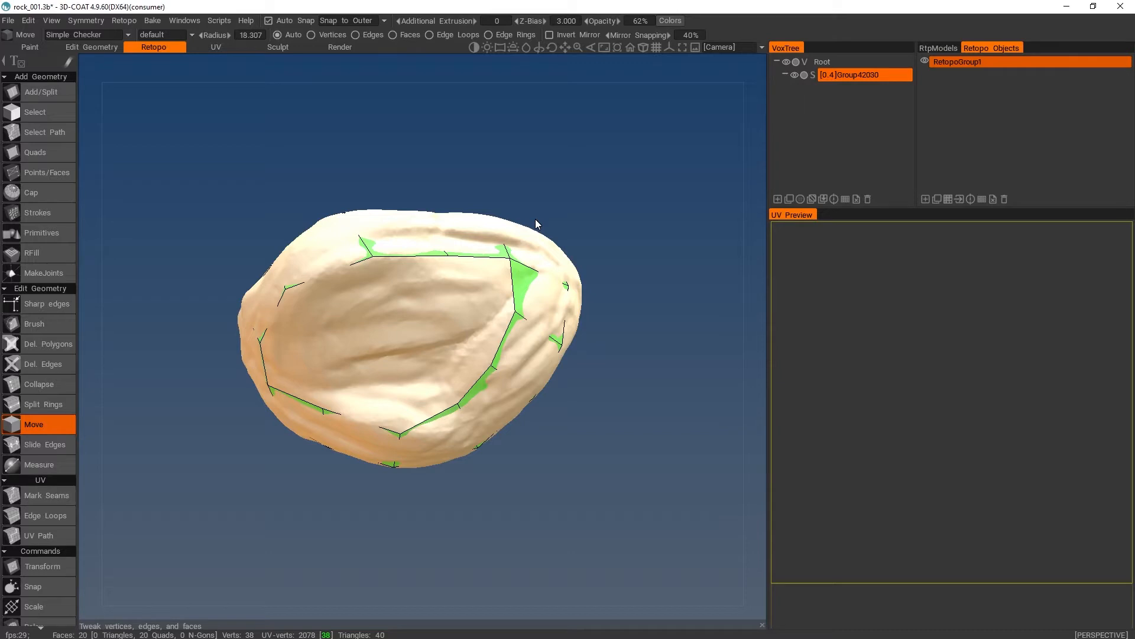
{"action": "left_click_drag", "start_coordinate": [542, 211], "coordinate": [486, 120]}
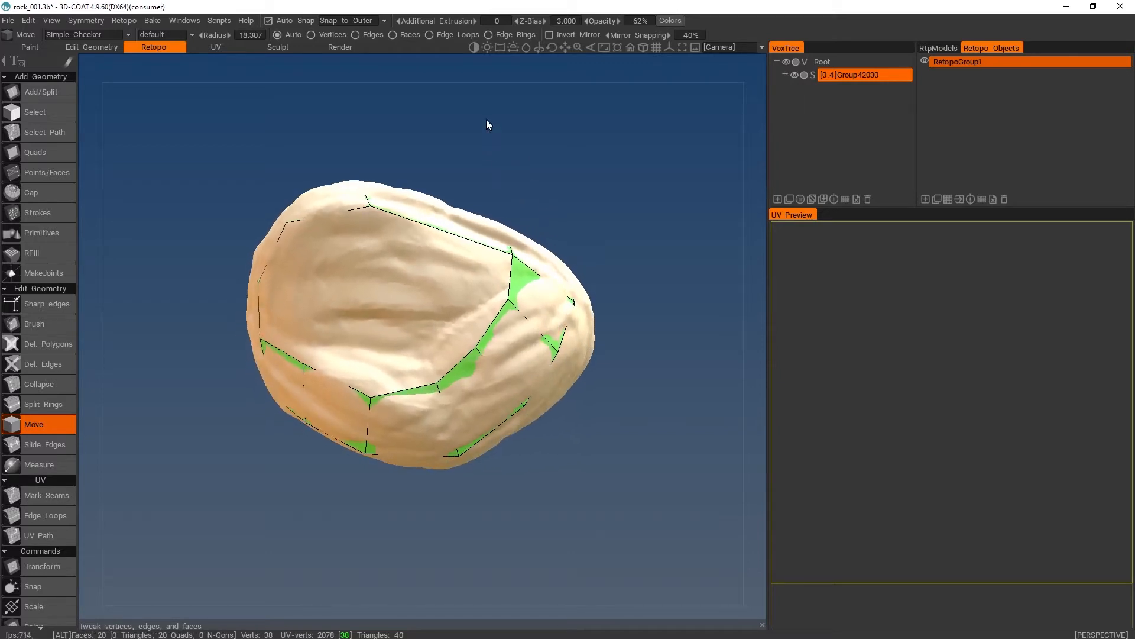
- Try subdividing the retopo layer to preview the denser strips, and undo the subdivision
{"action": "left_click", "coordinate": [983, 200]}
{"action": "left_click_drag", "start_coordinate": [633, 254], "coordinate": [577, 150], "text": "alt"}
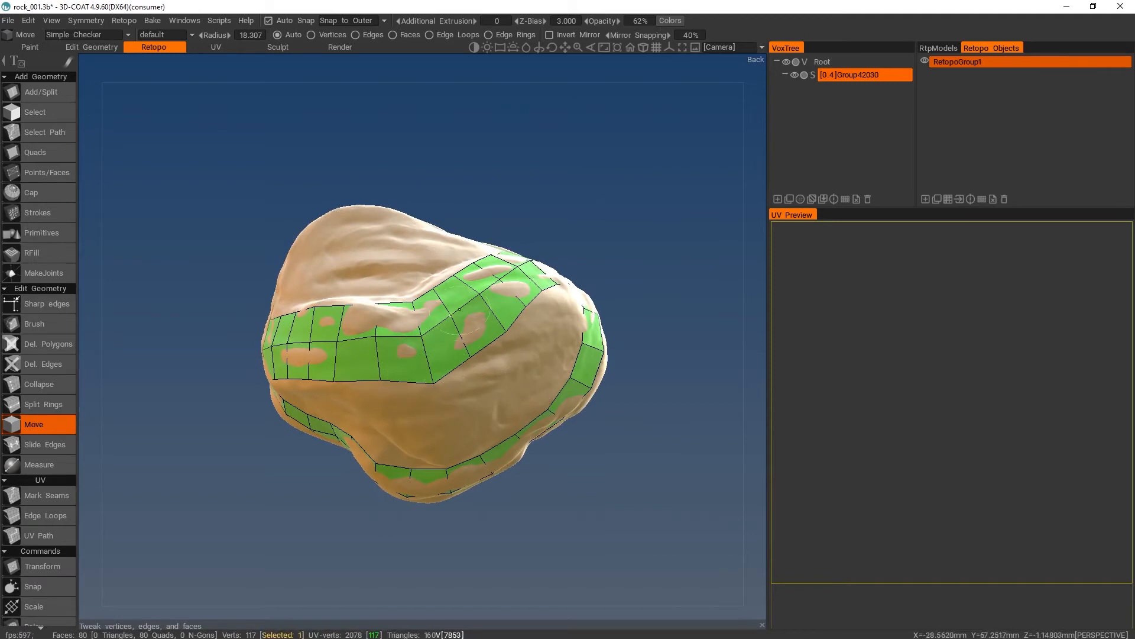
{"action": "key", "text": "ctrl+z"}
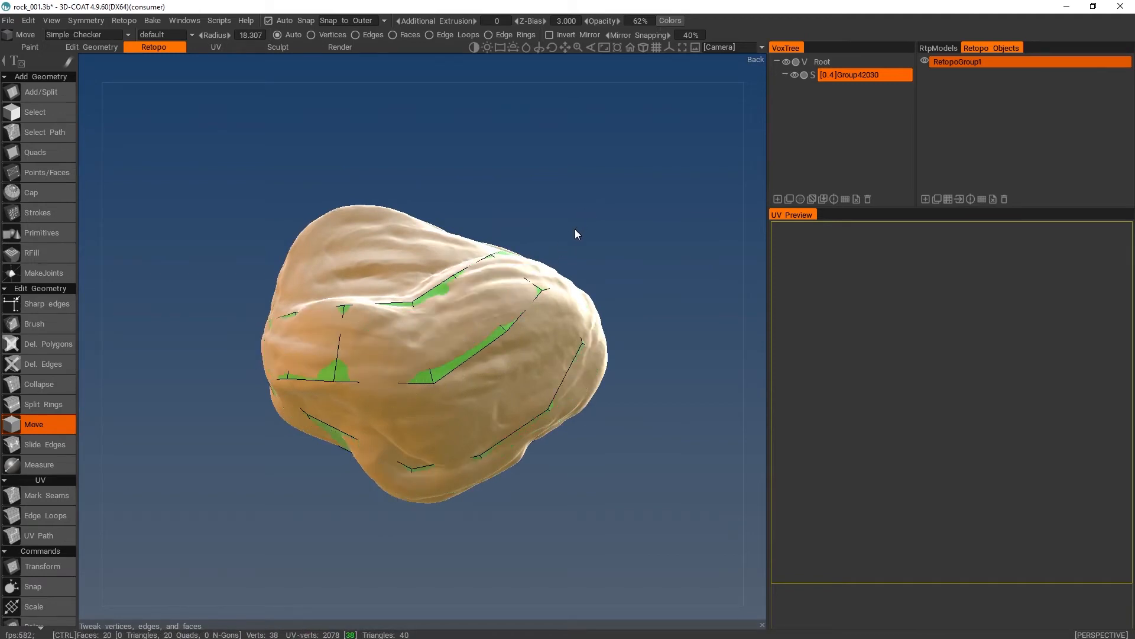
- Place four points inside the hollow broad face and build three quads across it with Points/Faces, joining the strips on both sides
{"action": "left_click_drag", "start_coordinate": [543, 199], "coordinate": [591, 298], "text": "alt"}
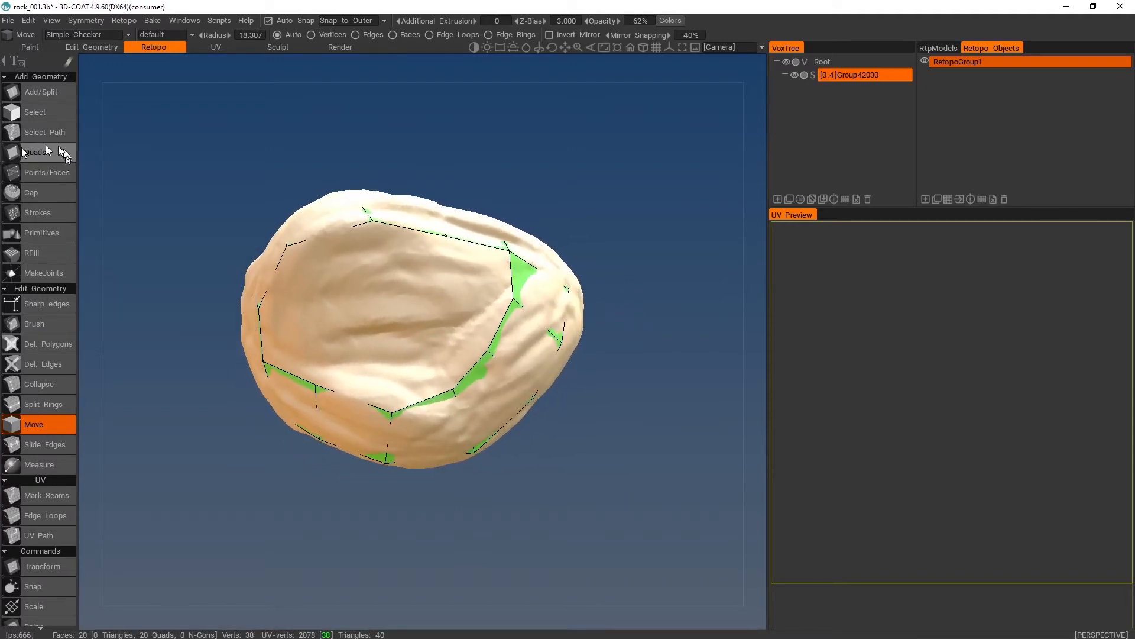
{"action": "left_click", "coordinate": [43, 171]}
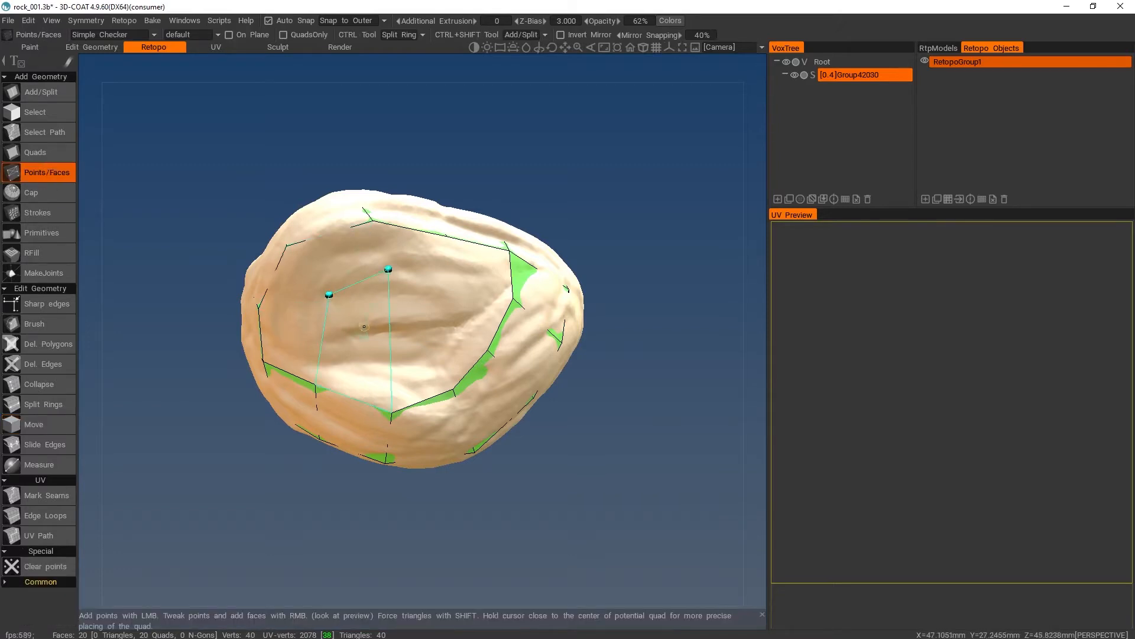
{"action": "left_click", "coordinate": [351, 345]}
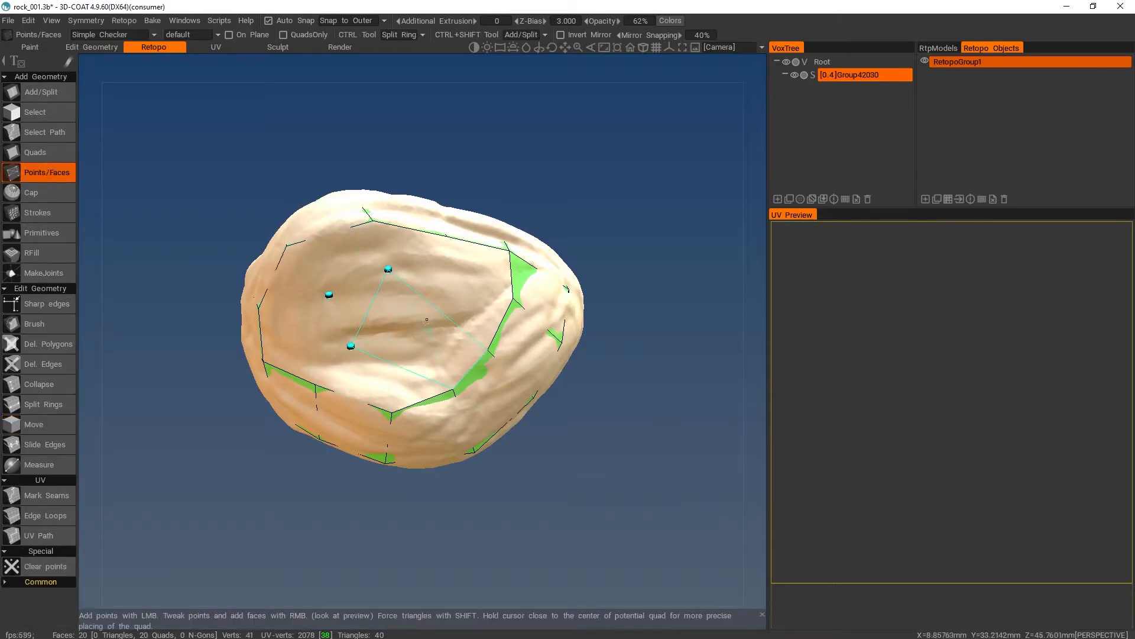
{"action": "right_click", "coordinate": [397, 376]}
{"action": "right_click", "coordinate": [372, 306]}
{"action": "right_click", "coordinate": [340, 259]}
- Bridge the opening below the cross strip's bend with three quads between the strip and the ring
{"action": "left_click_drag", "start_coordinate": [340, 258], "coordinate": [405, 171], "text": "alt"}
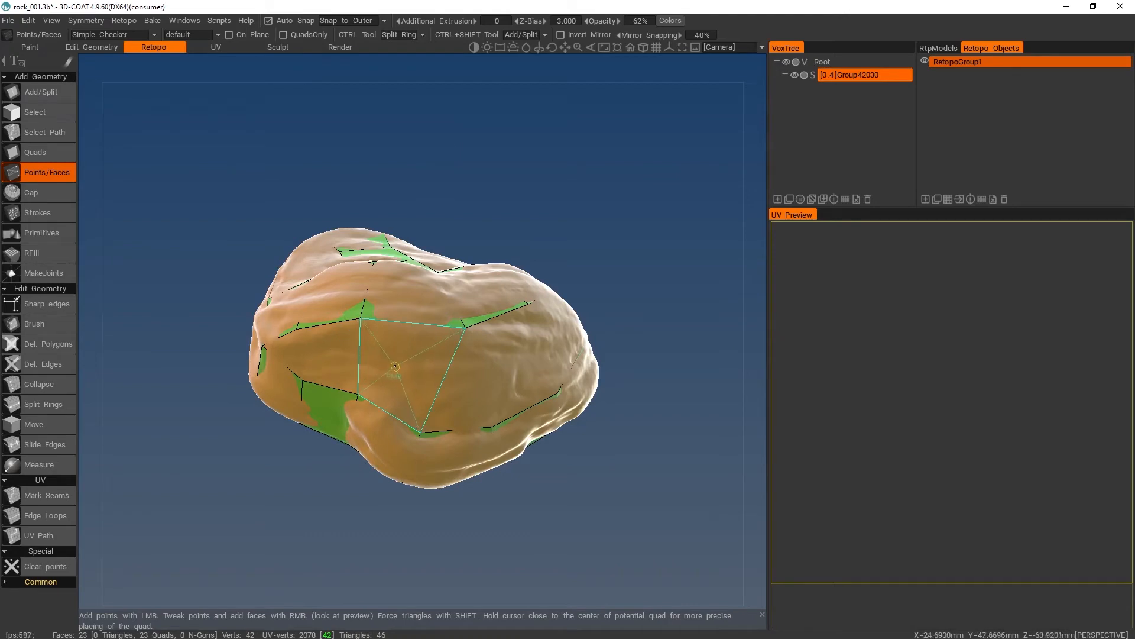
{"action": "right_click", "coordinate": [395, 366]}
{"action": "left_click_drag", "start_coordinate": [512, 369], "coordinate": [465, 361], "text": "alt"}
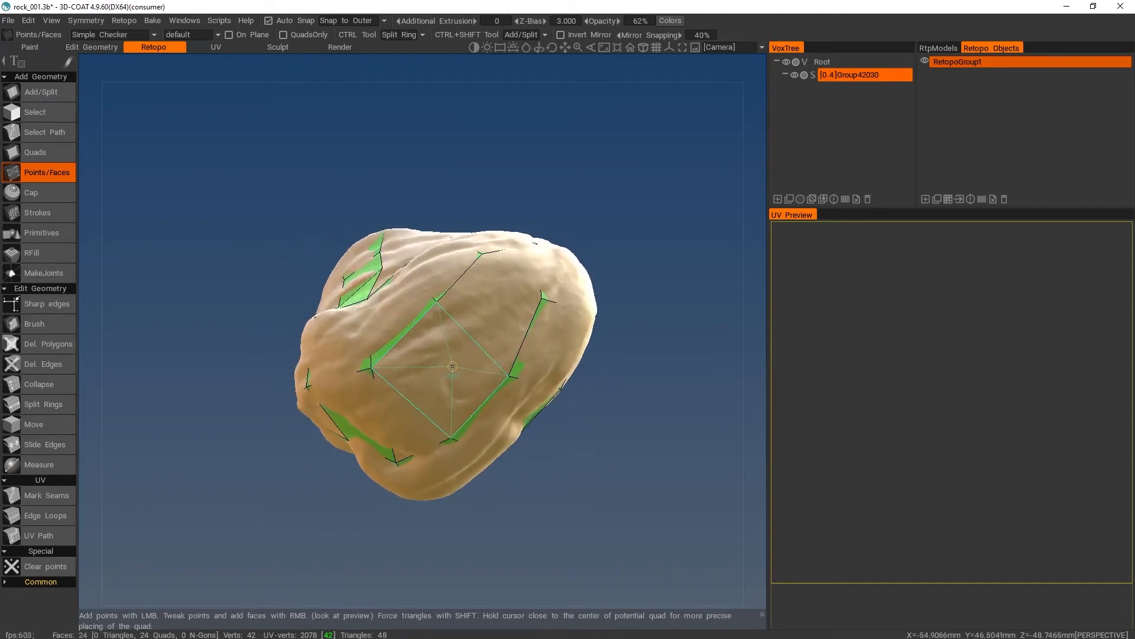
{"action": "right_click", "coordinate": [451, 368]}
{"action": "right_click", "coordinate": [490, 310]}
- Fill the hollow face's open area beside the new column with five quads, reaching the surrounding strips
{"action": "left_click_drag", "start_coordinate": [439, 228], "coordinate": [510, 352], "text": "alt"}
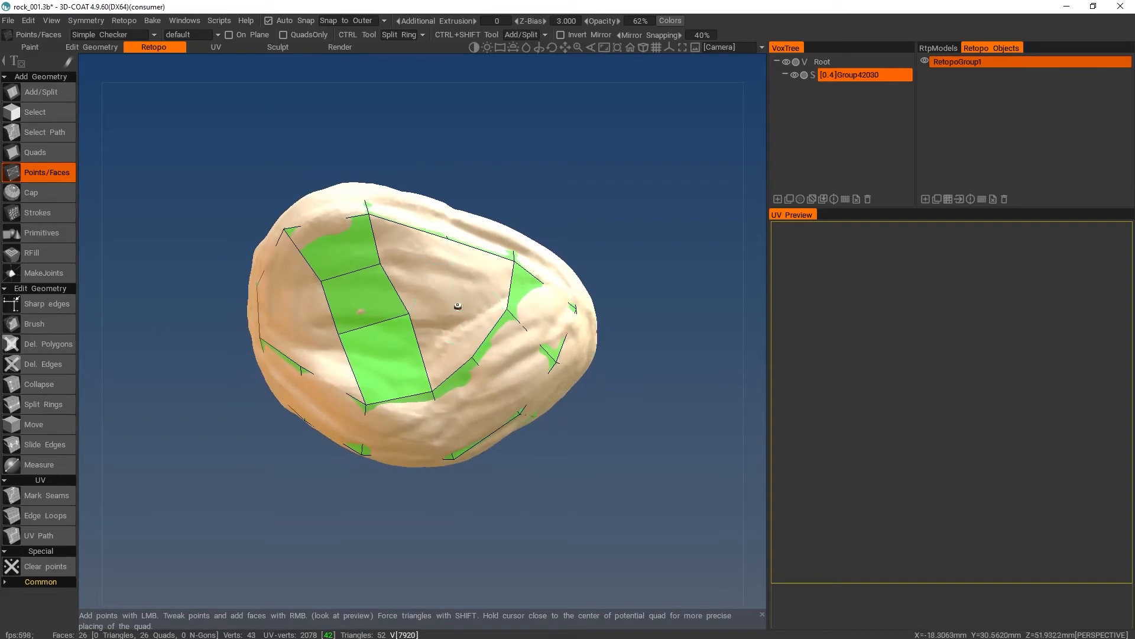
{"action": "right_click", "coordinate": [458, 306]}
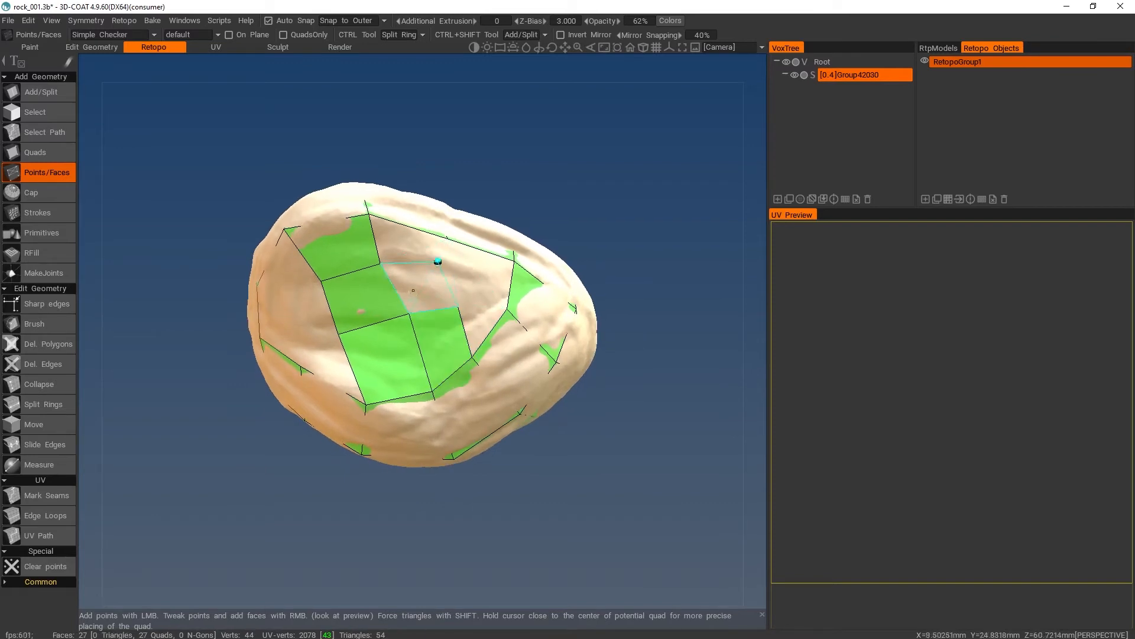
{"action": "right_click", "coordinate": [413, 290]}
{"action": "right_click", "coordinate": [410, 241]}
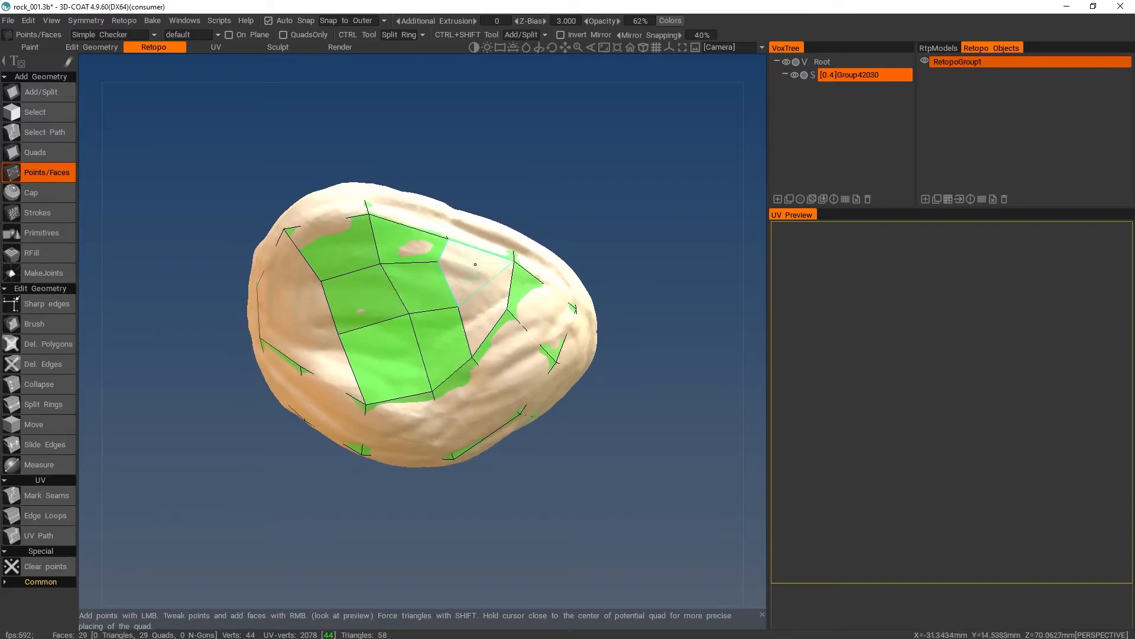
{"action": "right_click", "coordinate": [475, 269]}
{"action": "right_click", "coordinate": [486, 302]}
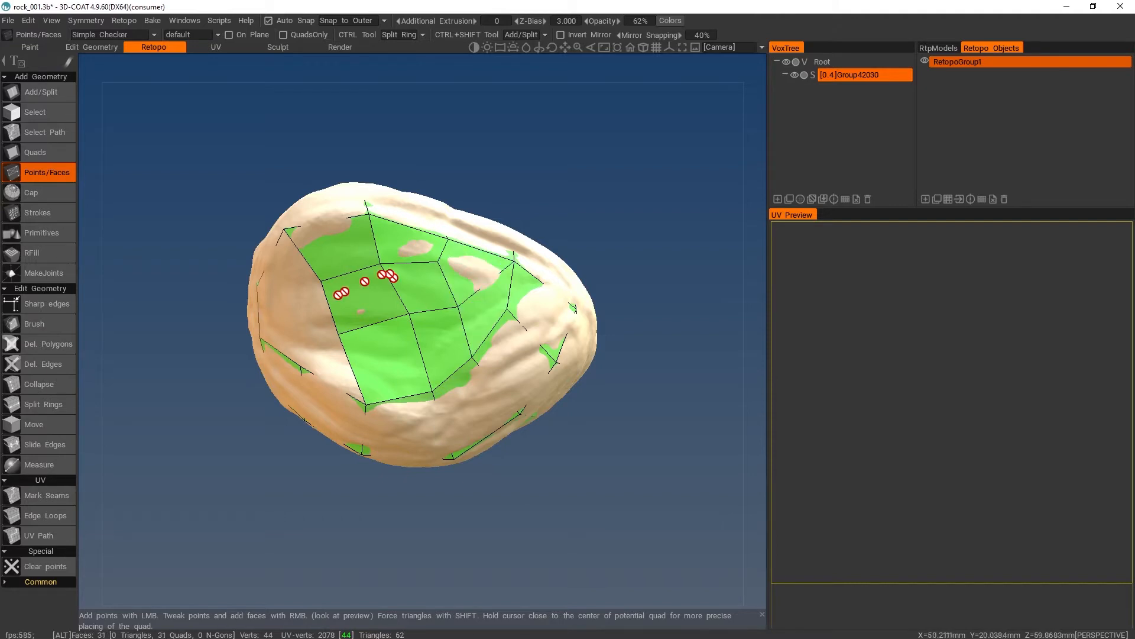
- Close the hollow face's other side with two quads and a triangle in the leftover corner gap
{"action": "left_click_drag", "start_coordinate": [486, 302], "coordinate": [399, 285], "text": "alt"}
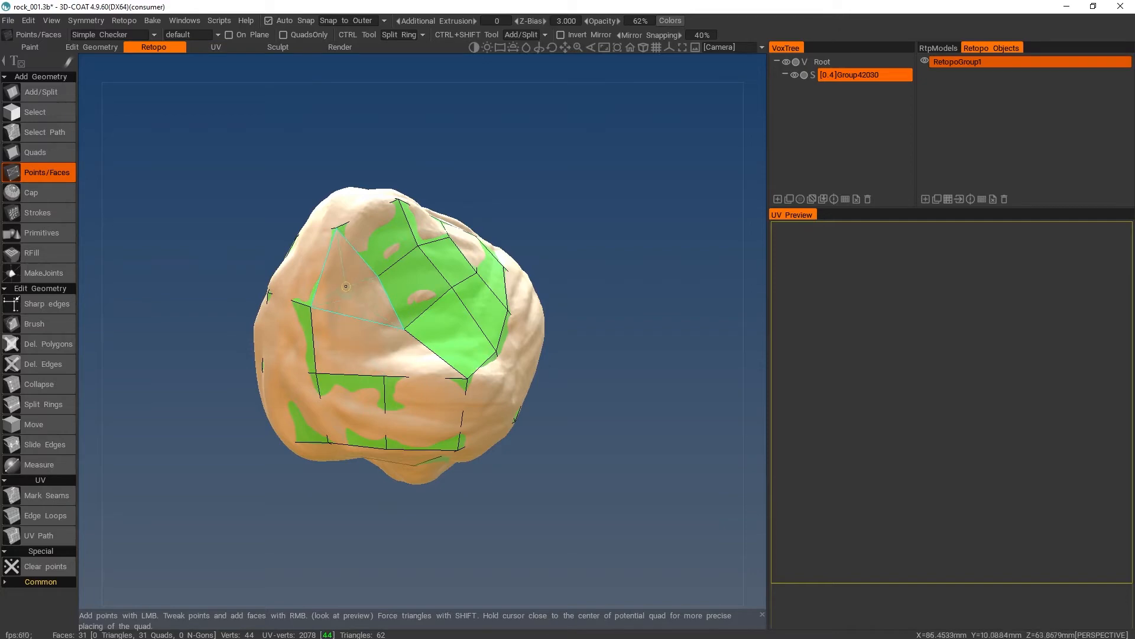
{"action": "right_click", "coordinate": [349, 288]}
{"action": "right_click", "coordinate": [366, 345]}
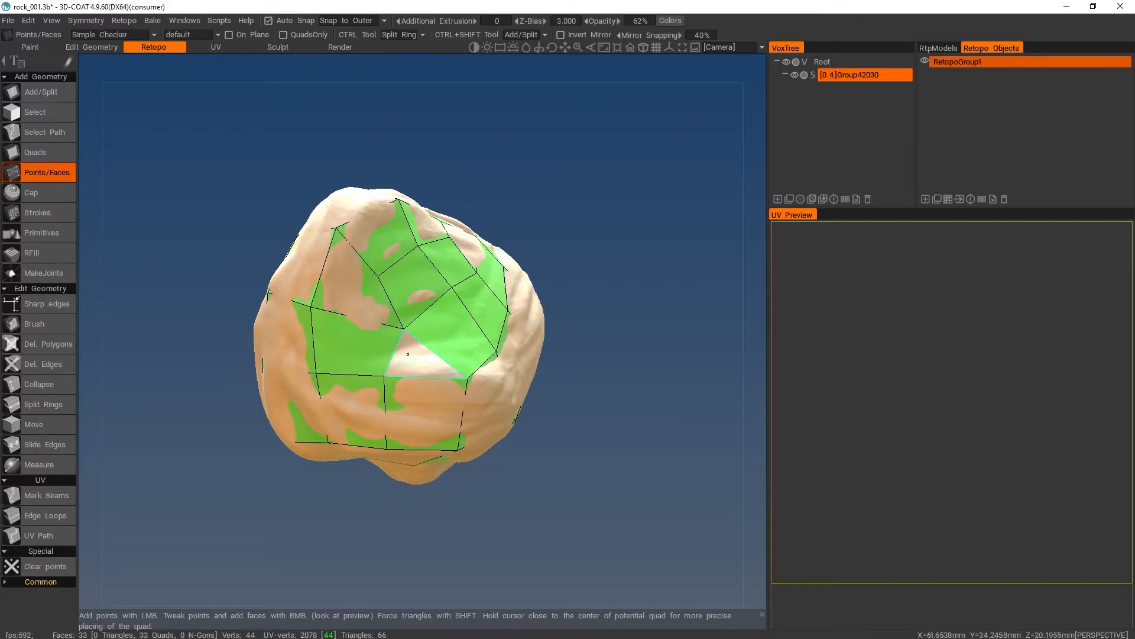
{"action": "right_click", "coordinate": [407, 353]}
- Fill openings on the rock's lower flank between the cross strip and the ring with two triangles and a quad
{"action": "left_click_drag", "start_coordinate": [474, 309], "coordinate": [266, 279], "text": "alt"}
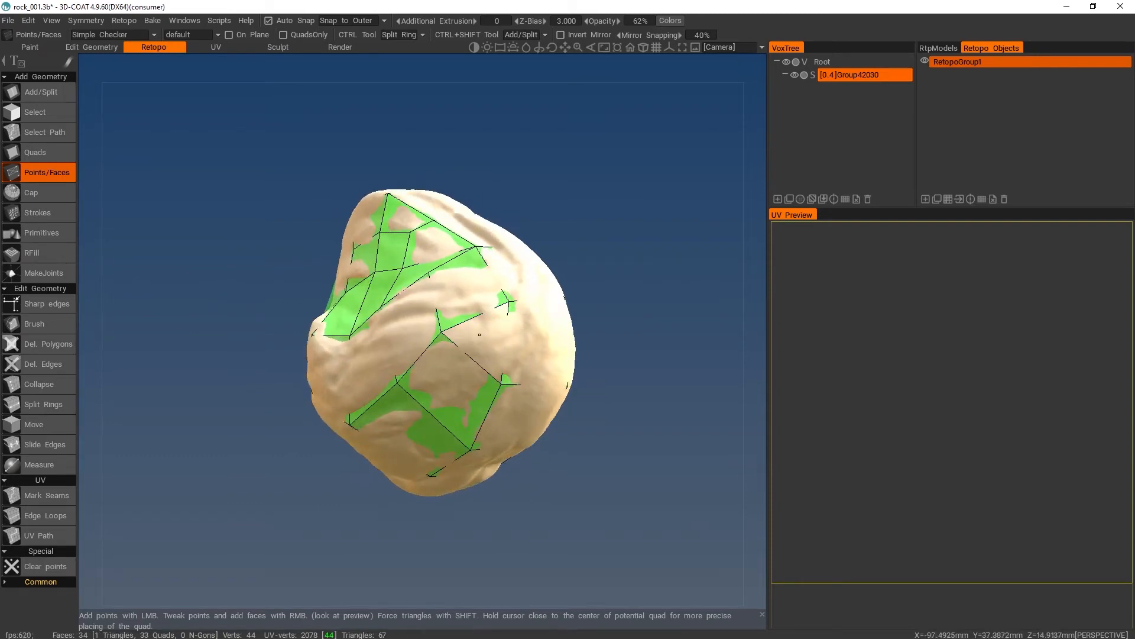
{"action": "left_click_drag", "start_coordinate": [420, 328], "coordinate": [612, 229], "text": "alt"}
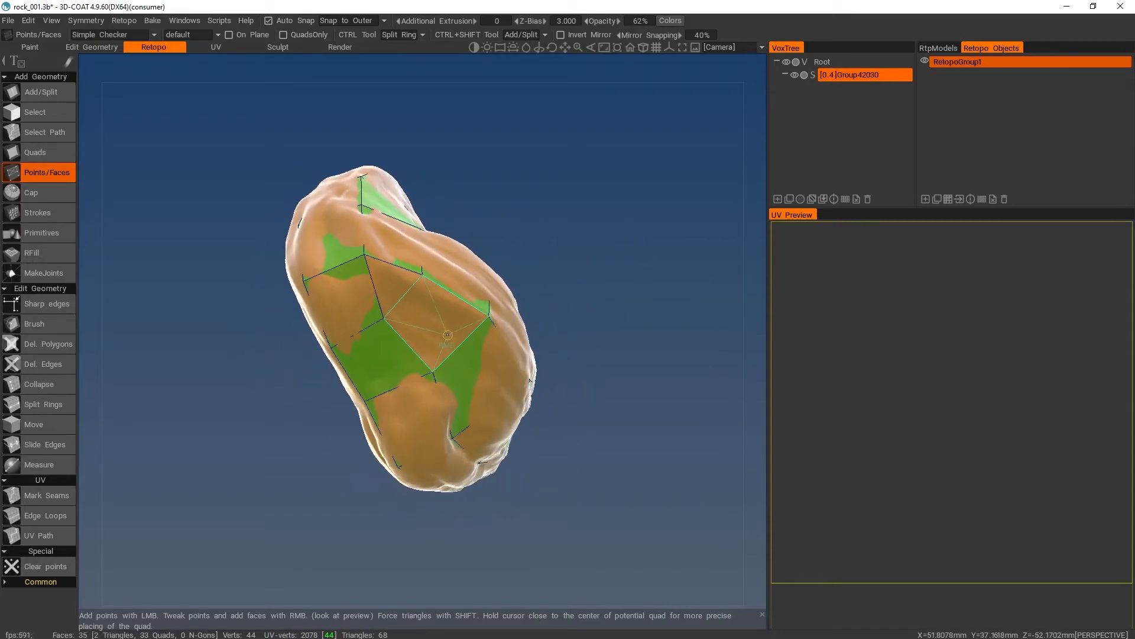
{"action": "right_click", "coordinate": [440, 330]}
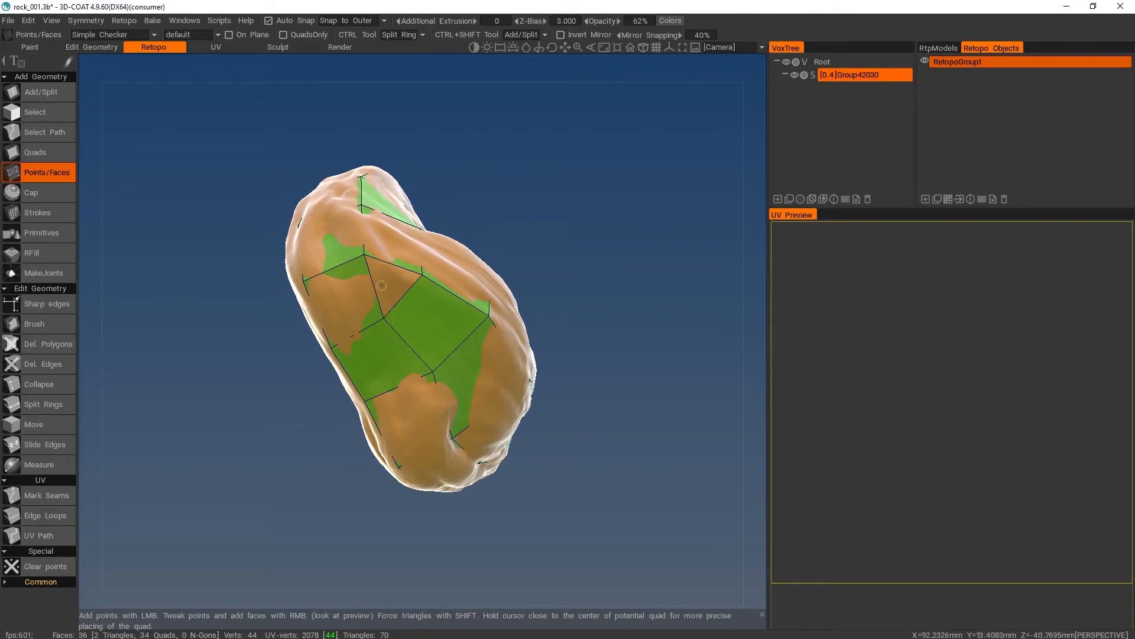
{"action": "right_click", "coordinate": [393, 266], "text": "shift"}
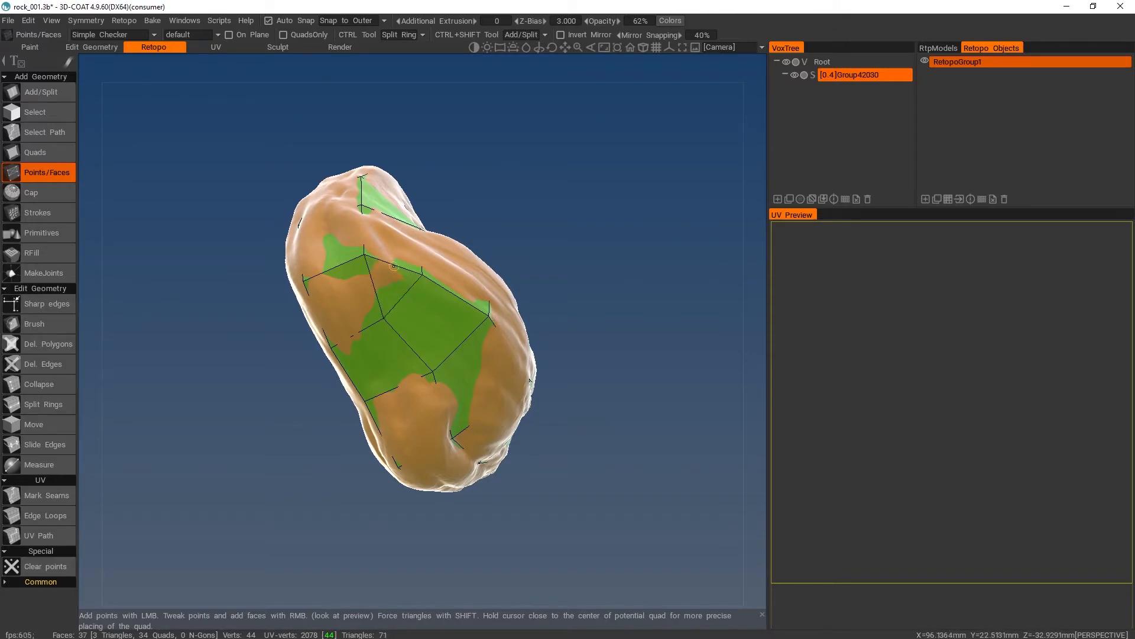
- Hide the sculpt to expose the leftover triangular hole in the mesh, fill it with a triangle, and show the sculpt again
{"action": "left_click_drag", "start_coordinate": [393, 266], "coordinate": [438, 331], "text": "alt"}
{"action": "left_click", "coordinate": [796, 75]}
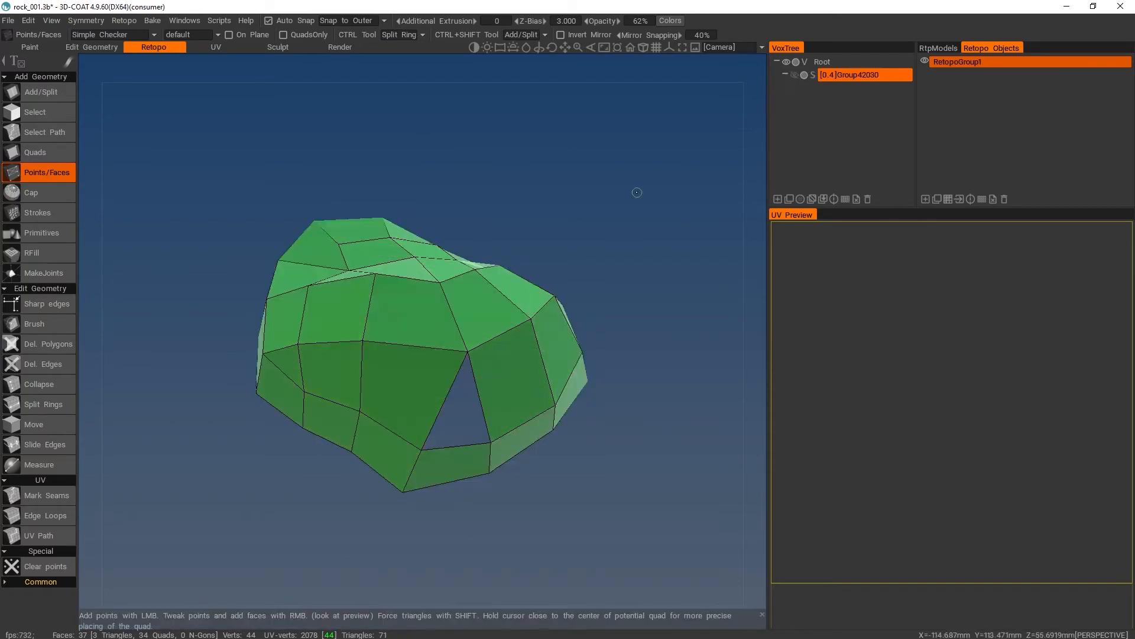
{"action": "left_click_drag", "start_coordinate": [634, 190], "coordinate": [479, 292], "text": "alt"}
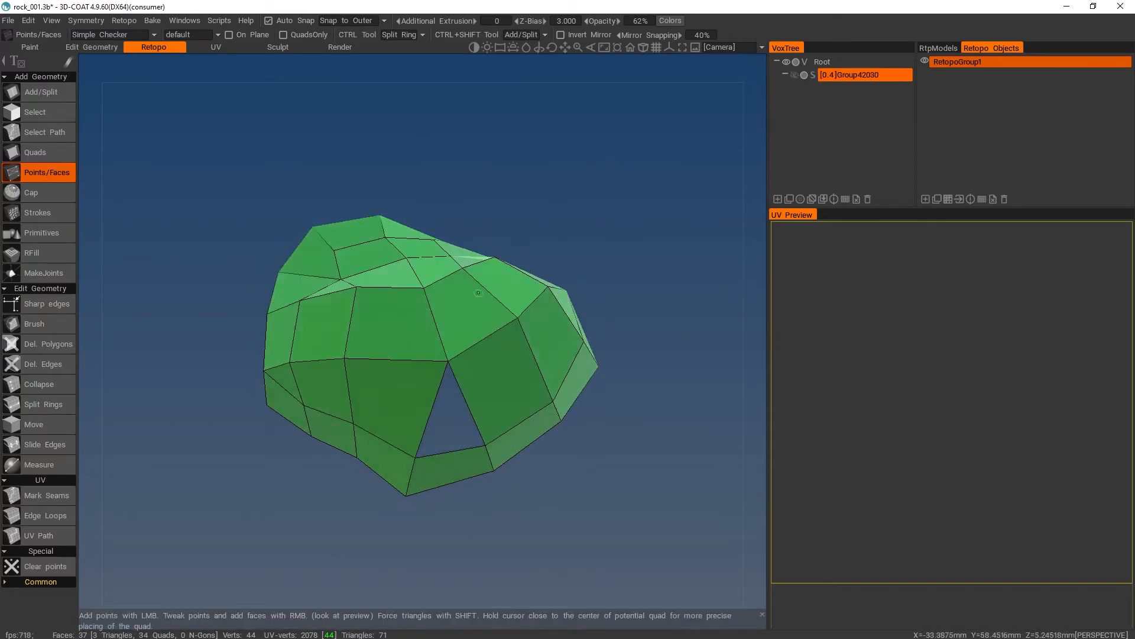
{"action": "right_click", "coordinate": [445, 406]}
{"action": "left_click_drag", "start_coordinate": [445, 406], "coordinate": [269, 304], "text": "alt"}
{"action": "left_click_drag", "start_coordinate": [452, 305], "coordinate": [651, 139], "text": "alt"}
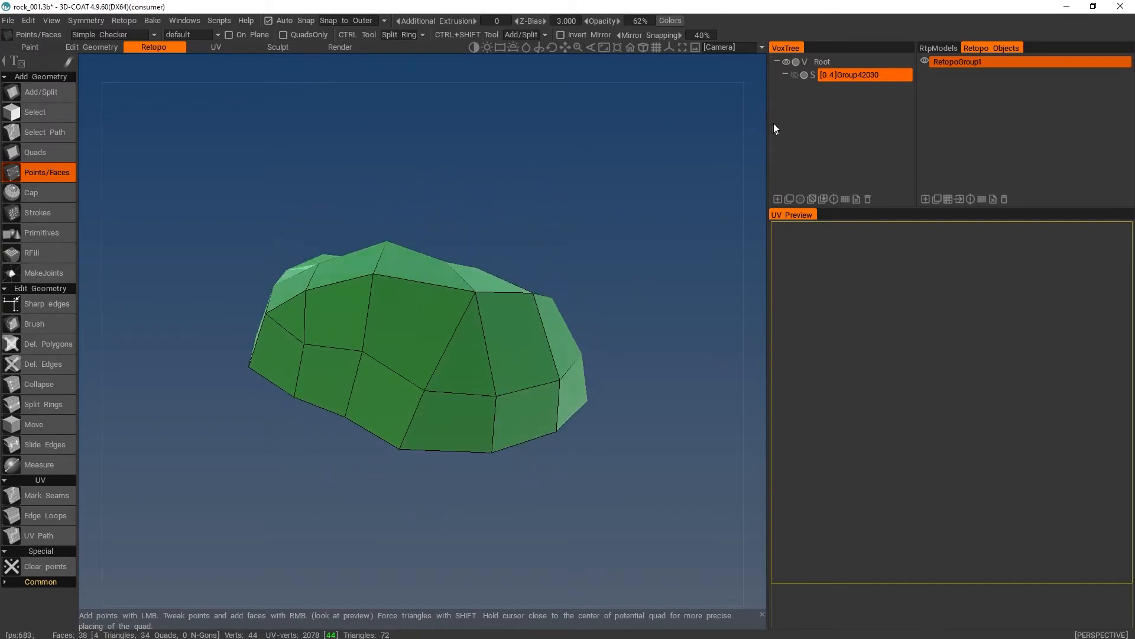
{"action": "left_click", "coordinate": [795, 75]}
- Place points on the uncovered underside and build a row of three quads along the ring's edge
{"action": "mouse_move", "coordinate": [610, 256]}
{"action": "left_mouse_down", "text": "alt"}
{"action": "mouse_move", "coordinate": [598, 157]}
{"action": "mouse_move", "coordinate": [656, 190]}
{"action": "mouse_move", "coordinate": [520, 191]}
{"action": "mouse_move", "coordinate": [426, 151]}
{"action": "mouse_move", "coordinate": [512, 145]}
{"action": "left_mouse_up", "text": "alt"}
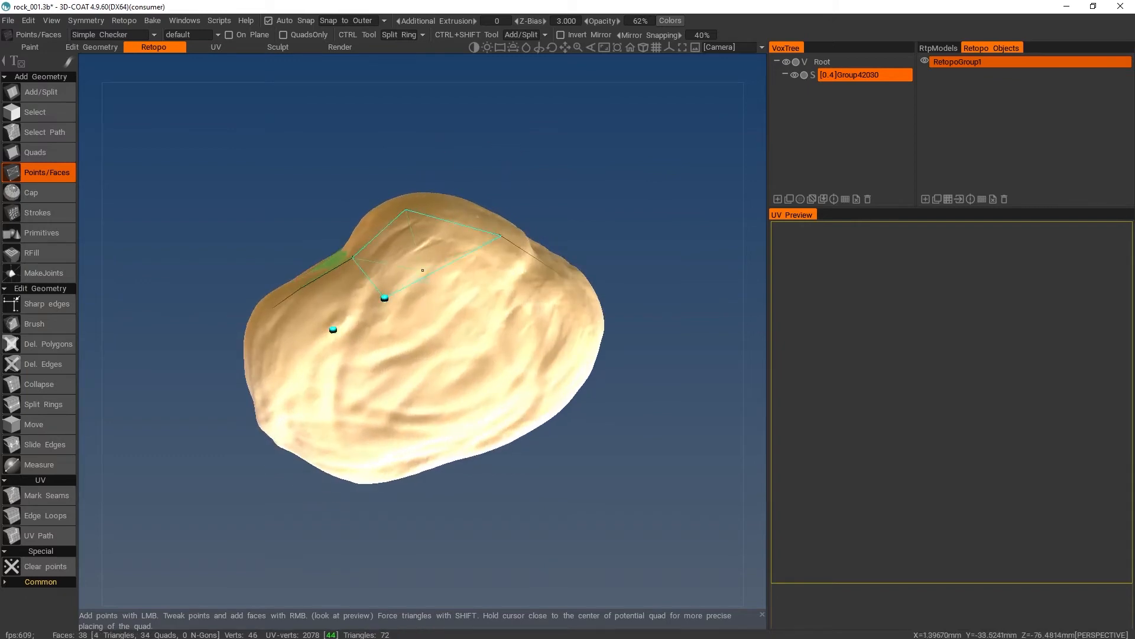
{"action": "right_click", "coordinate": [354, 283]}
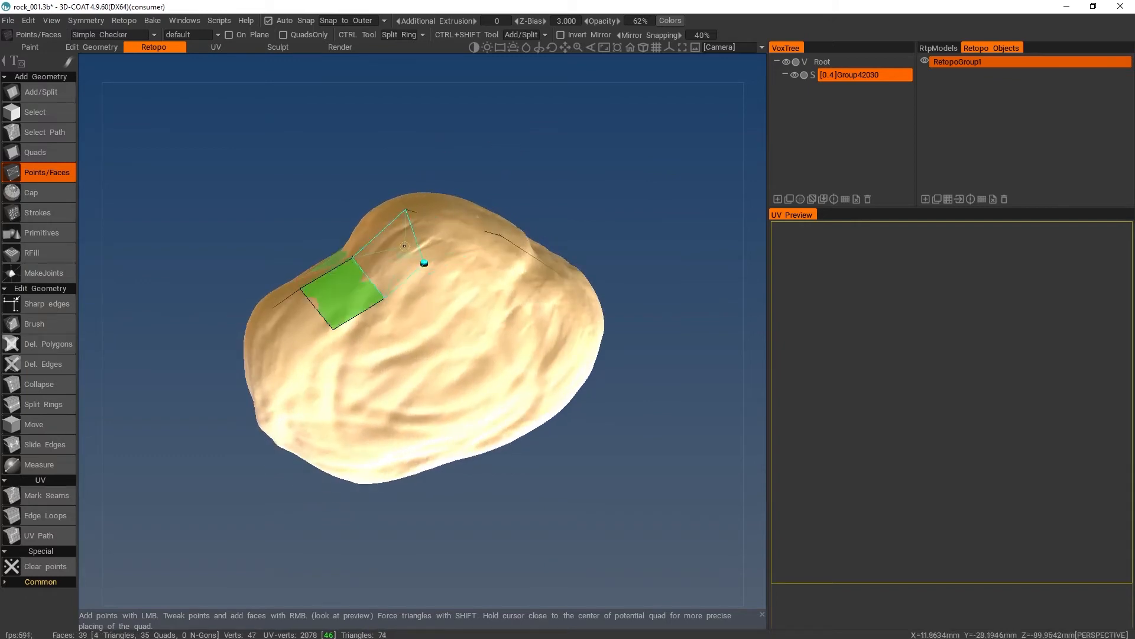
{"action": "left_click", "coordinate": [423, 263]}
{"action": "right_click", "coordinate": [487, 272]}
- Continue the row of quads along the ring's edge around the rock's narrow end, adding inner corner points
{"action": "left_click_drag", "start_coordinate": [486, 271], "coordinate": [687, 312], "text": "alt"}
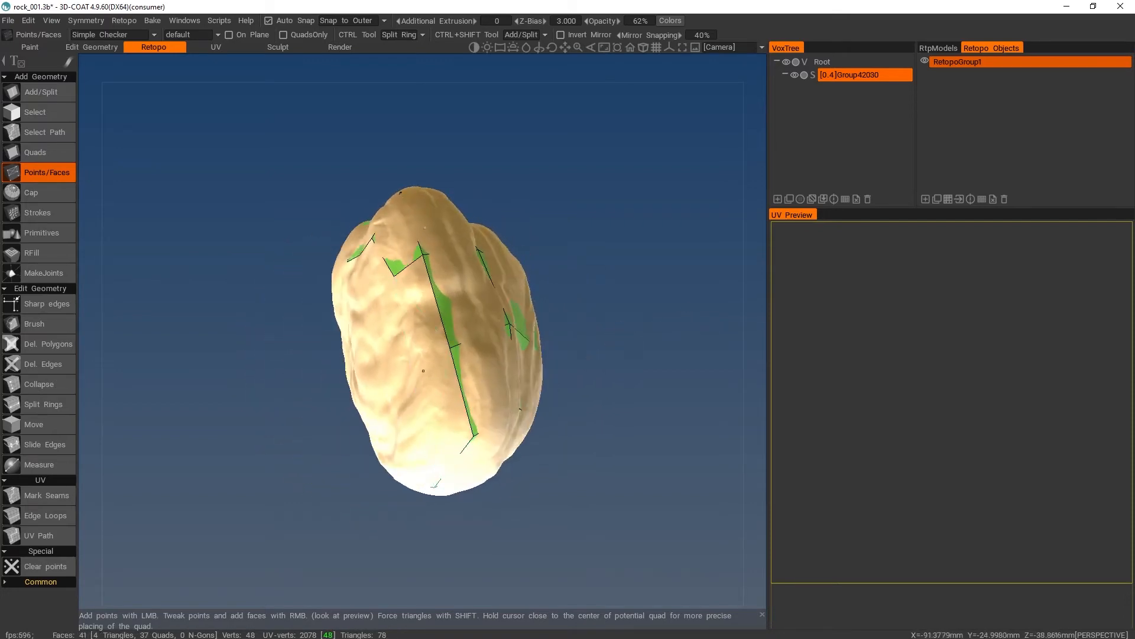
{"action": "right_click", "coordinate": [404, 353]}
{"action": "left_click_drag", "start_coordinate": [385, 411], "coordinate": [331, 358], "text": "alt"}
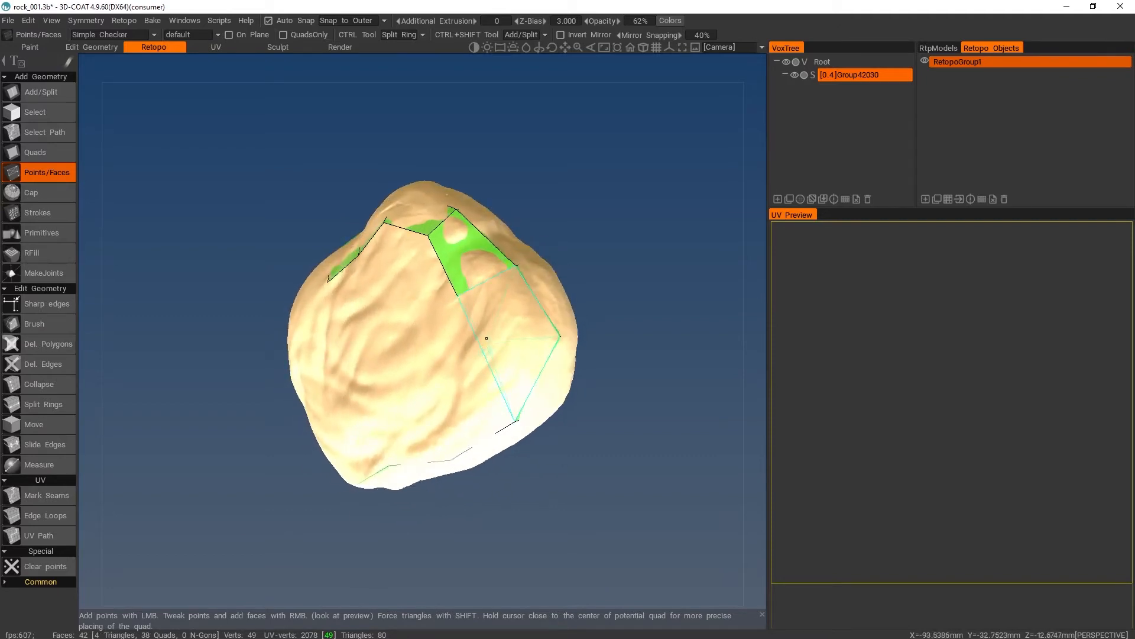
{"action": "right_click", "coordinate": [503, 332]}
{"action": "left_click", "coordinate": [465, 393]}
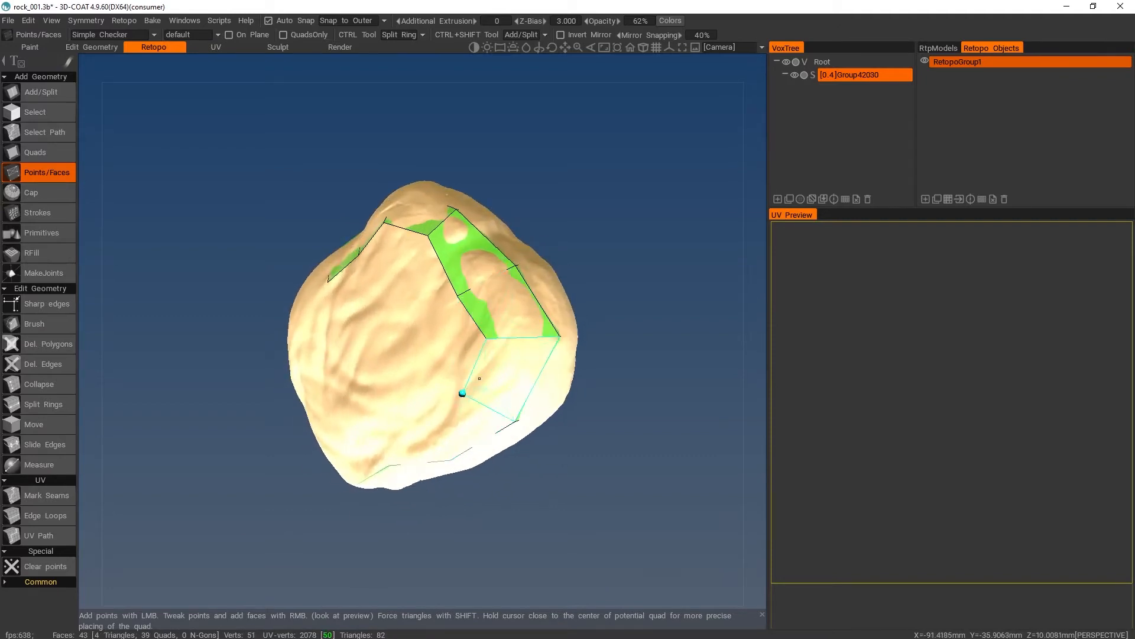
{"action": "right_click", "coordinate": [455, 402]}
{"action": "left_click_drag", "start_coordinate": [420, 413], "coordinate": [491, 343], "text": "alt"}
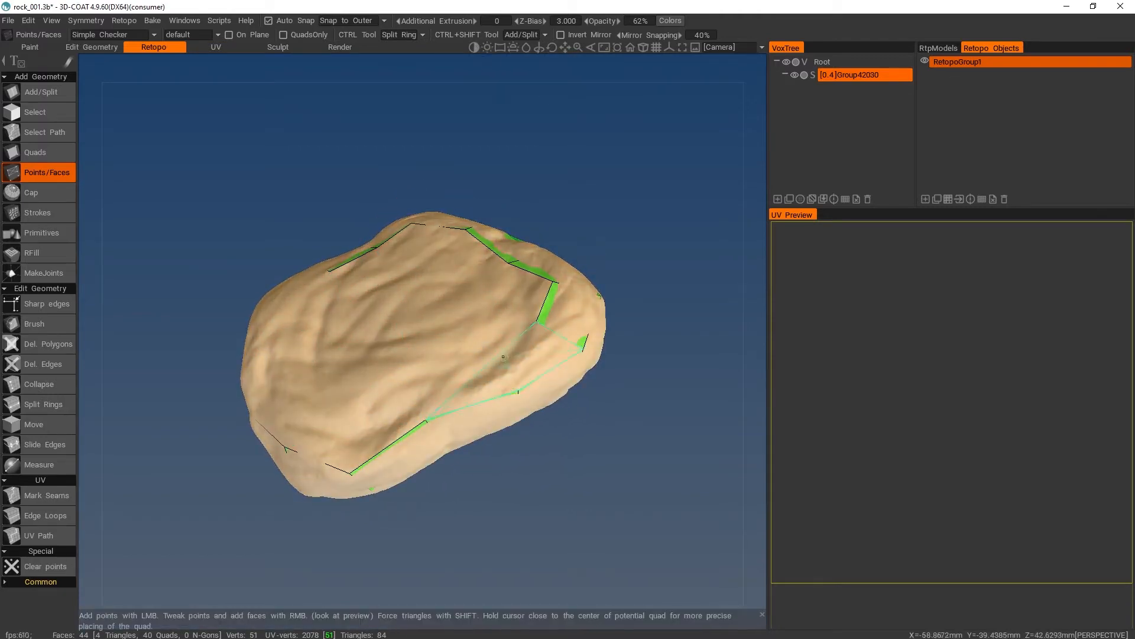
- Extend the quad row with four quads along the long lower side of the open face
{"action": "right_click", "coordinate": [493, 348]}
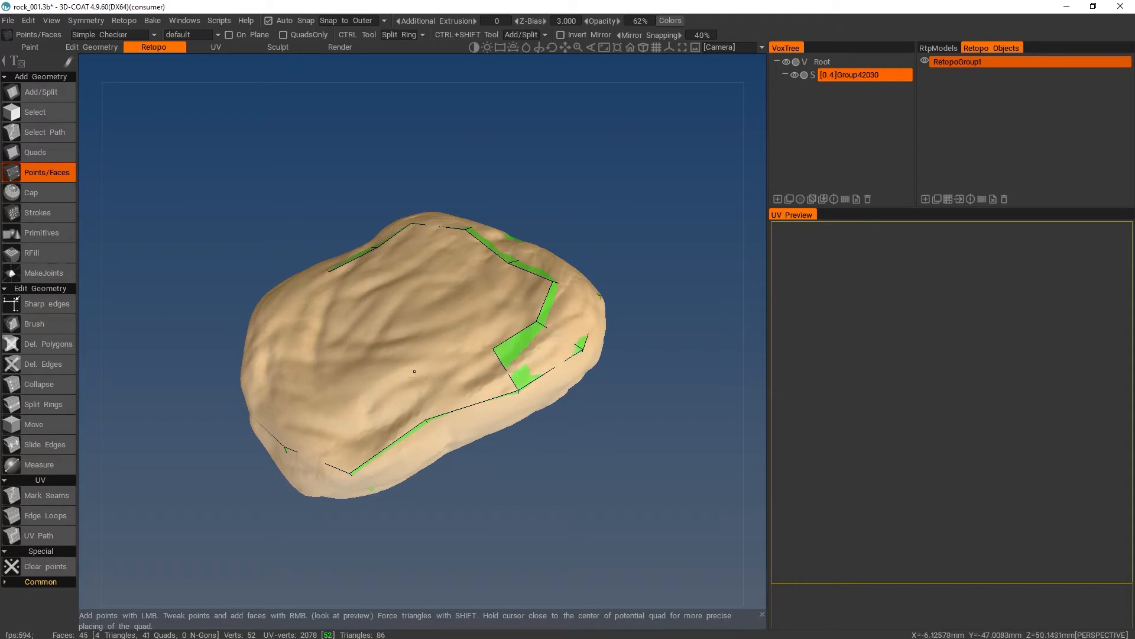
{"action": "right_click", "coordinate": [472, 377]}
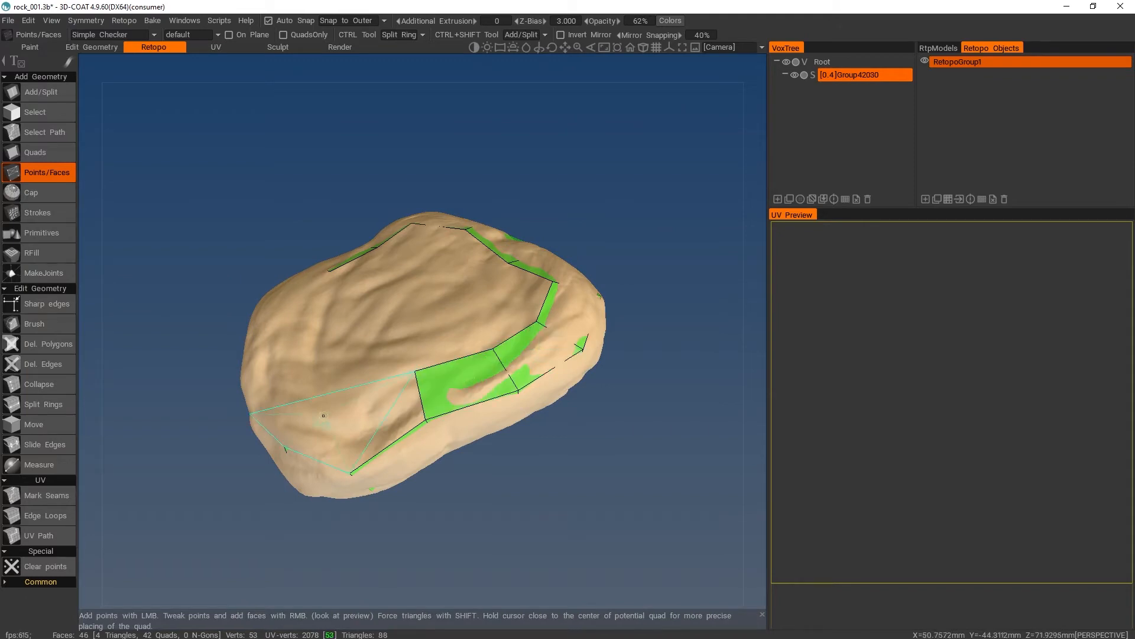
{"action": "right_click", "coordinate": [385, 425]}
{"action": "right_click", "coordinate": [315, 417]}
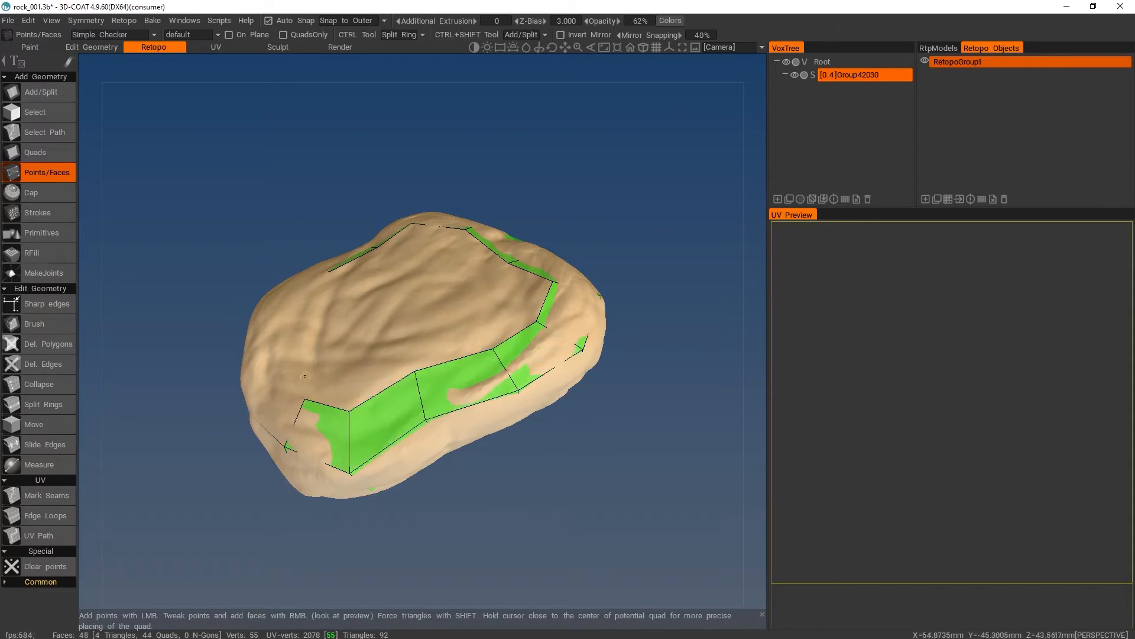
- Close the quad row into a full loop around the open face with four quads on its remaining side
{"action": "left_click_drag", "start_coordinate": [319, 416], "coordinate": [308, 384], "text": "alt"}
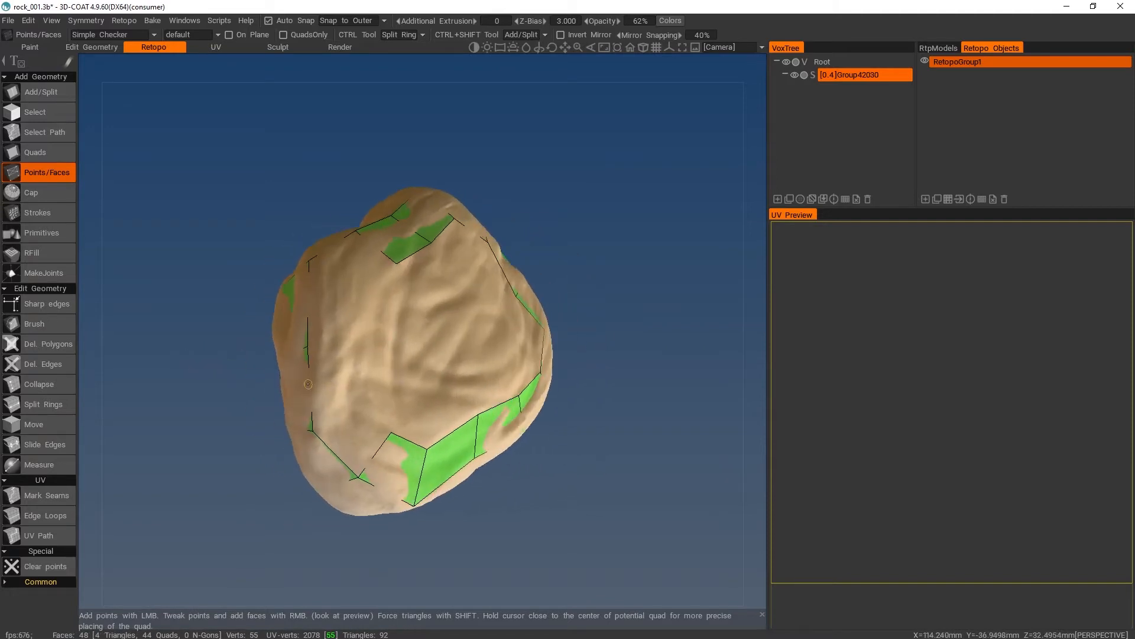
{"action": "right_click", "coordinate": [352, 416]}
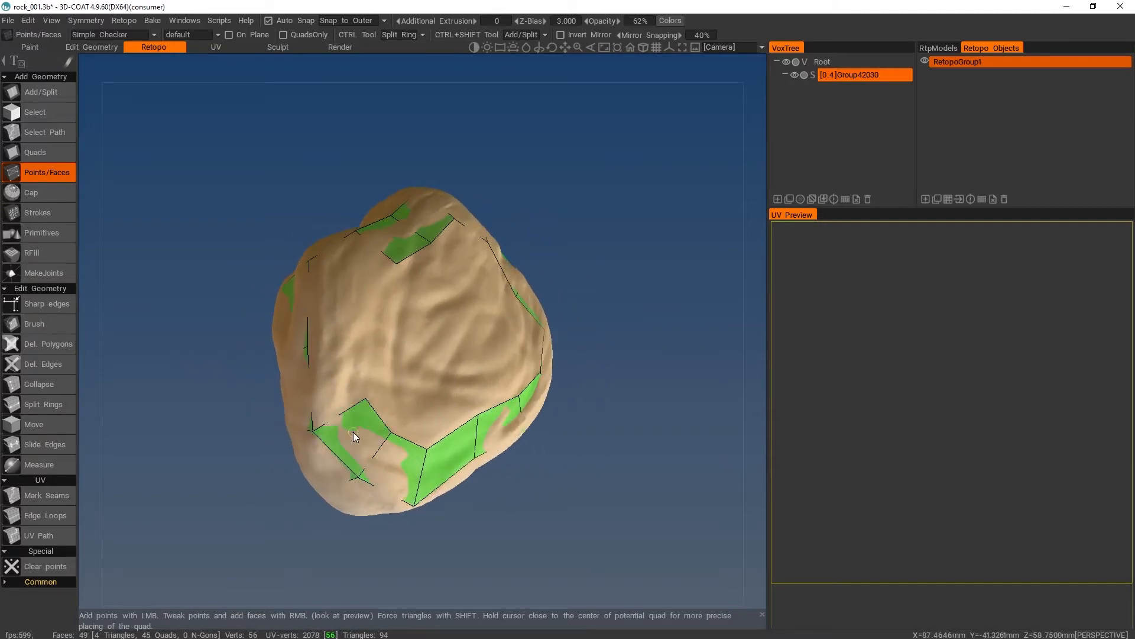
{"action": "left_click", "coordinate": [353, 341]}
{"action": "right_click", "coordinate": [353, 341]}
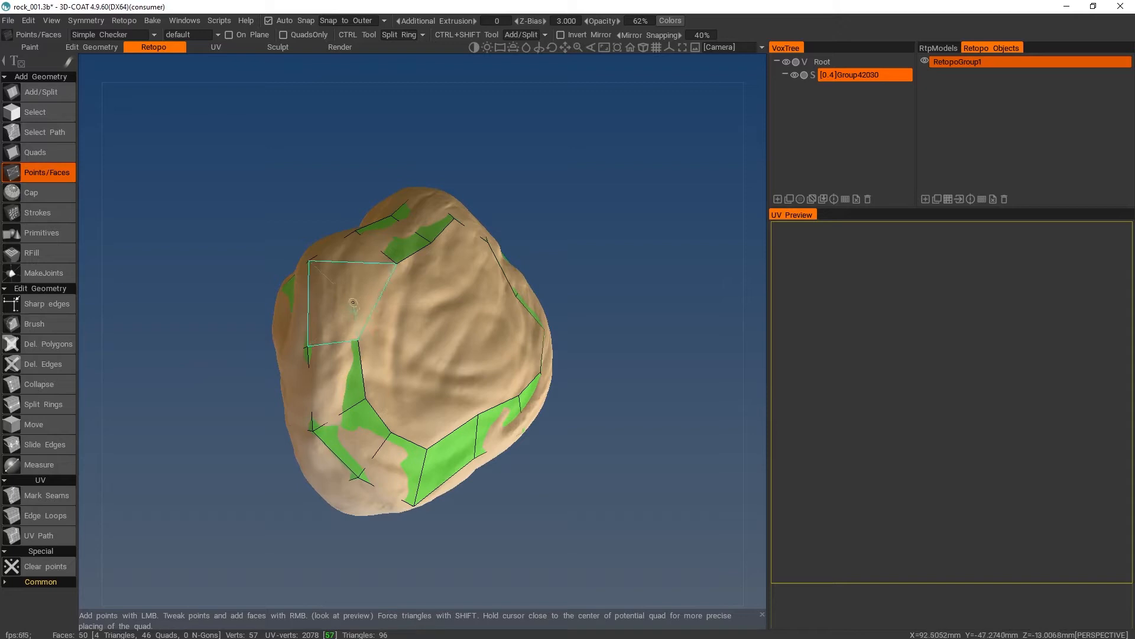
{"action": "left_click_drag", "start_coordinate": [345, 303], "coordinate": [414, 355], "text": "alt"}
{"action": "left_click", "coordinate": [340, 346]}
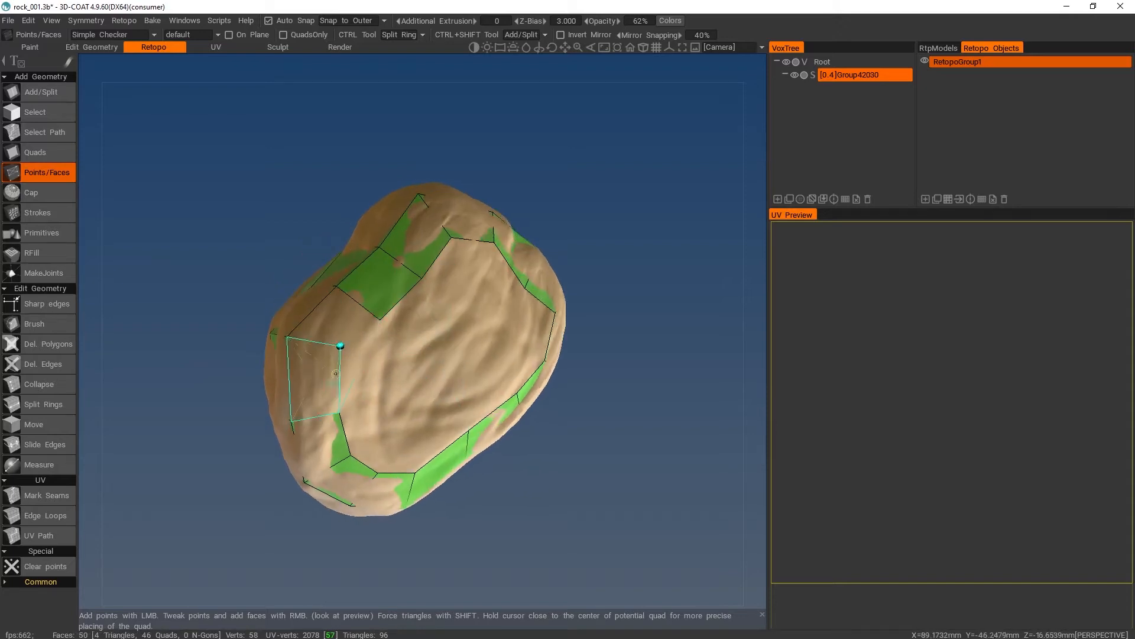
{"action": "right_click", "coordinate": [314, 379]}
{"action": "right_click", "coordinate": [335, 324]}
- Place four points across the middle of the open face and bridge it with a strip of three quads
{"action": "left_click_drag", "start_coordinate": [343, 331], "coordinate": [545, 338], "text": "alt"}
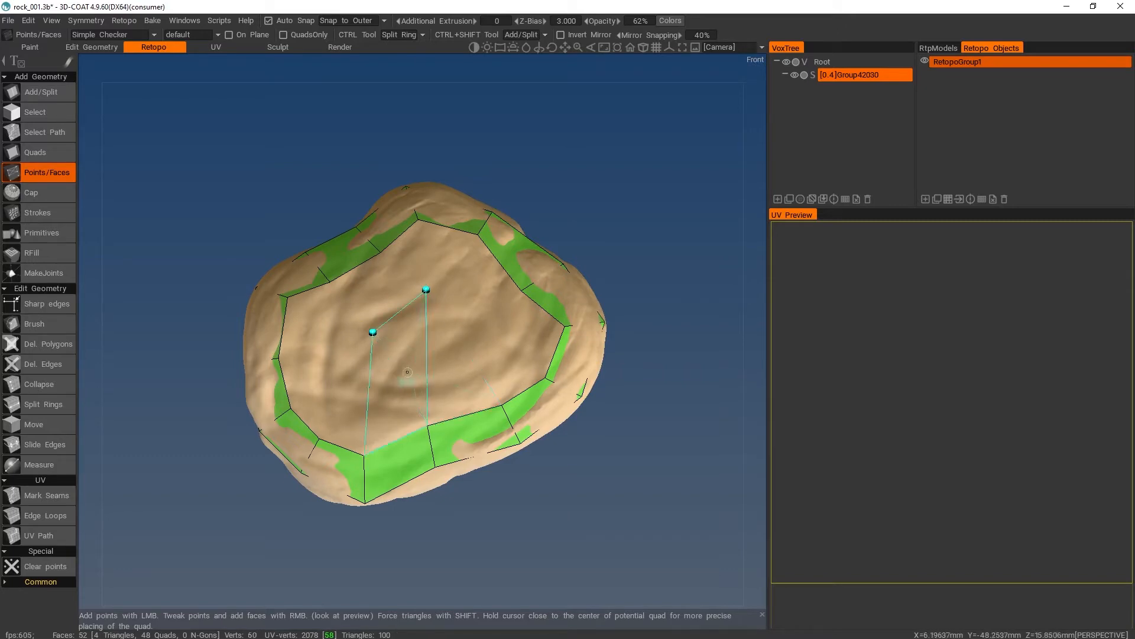
{"action": "left_click", "coordinate": [414, 375]}
{"action": "left_click", "coordinate": [467, 344]}
{"action": "right_click", "coordinate": [453, 387]}
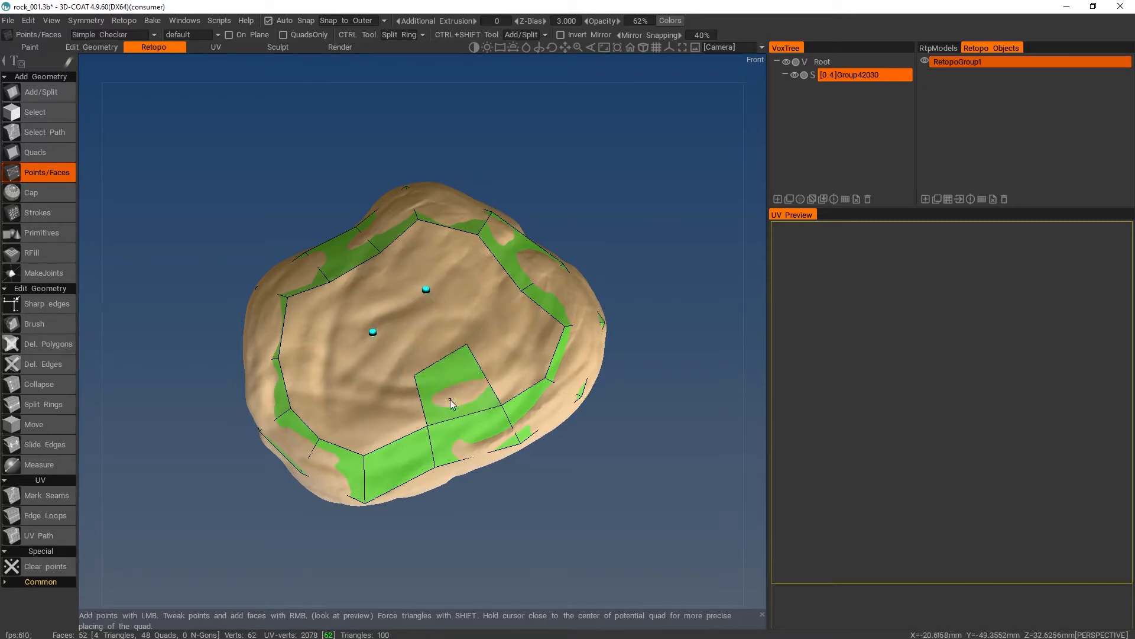
{"action": "right_click", "coordinate": [426, 340]}
{"action": "right_click", "coordinate": [386, 297]}
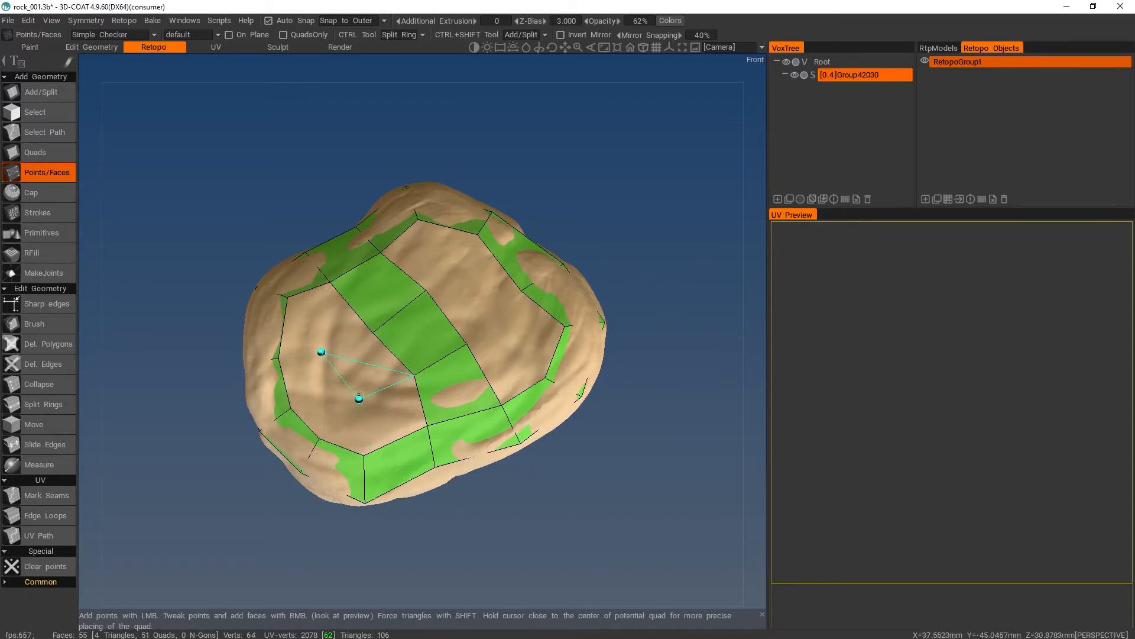
- Fill the smaller opening beside the central strip with five quads and a corner triangle, using two interior points
{"action": "right_click", "coordinate": [364, 362]}
{"action": "right_click", "coordinate": [329, 317]}
{"action": "right_click", "coordinate": [378, 426]}
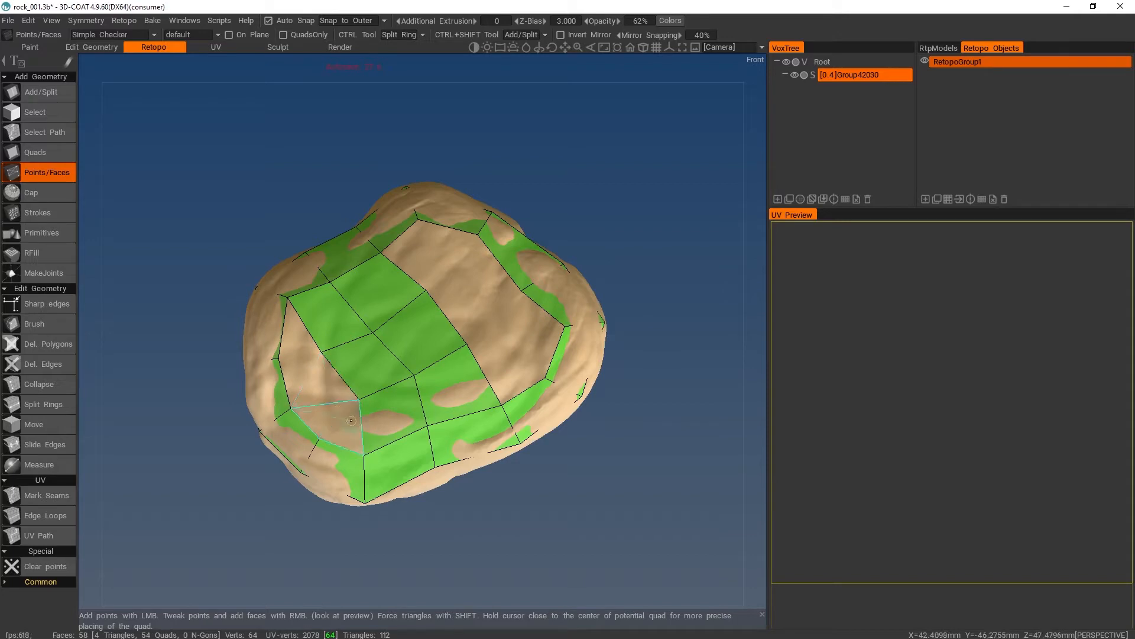
{"action": "right_click", "coordinate": [351, 420]}
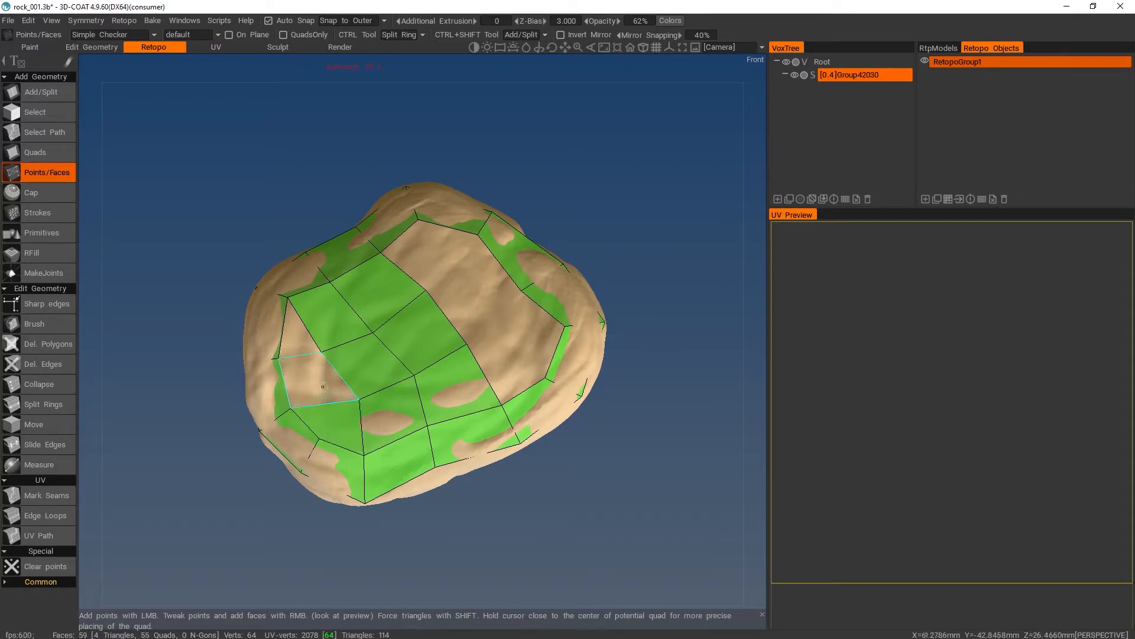
{"action": "right_click", "coordinate": [319, 380]}
{"action": "right_click", "coordinate": [318, 338]}
- Fill the opening on the central strip's other side with three quads, leaving a triangular gap
{"action": "left_click_drag", "start_coordinate": [464, 319], "coordinate": [509, 314], "text": "alt"}
{"action": "right_click", "coordinate": [467, 266]}
{"action": "right_click", "coordinate": [409, 245]}
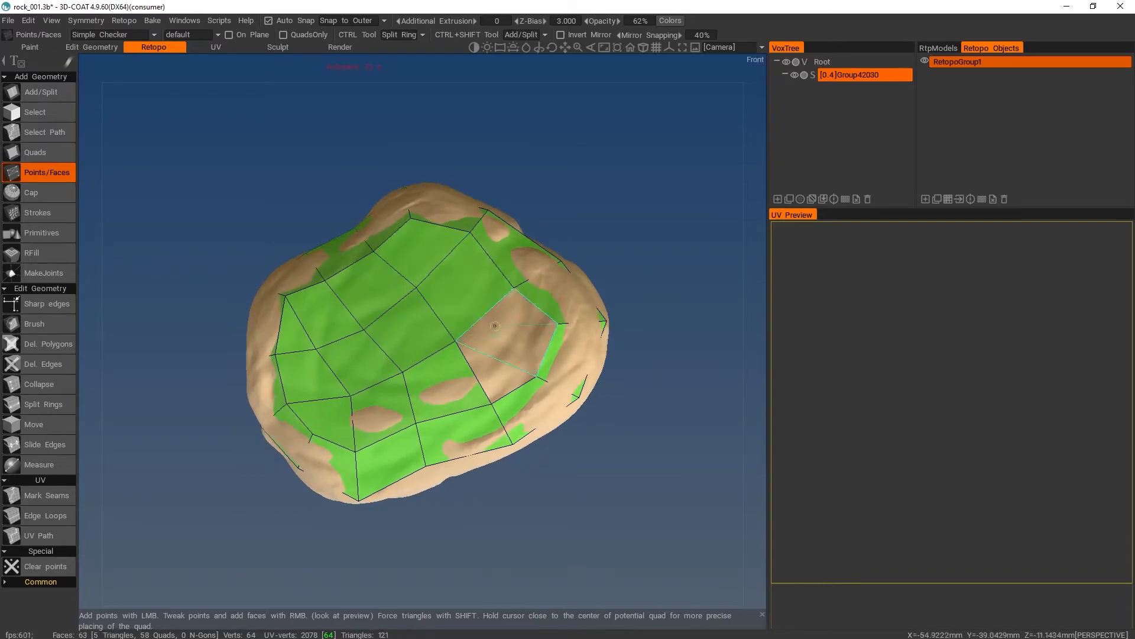
{"action": "right_click", "coordinate": [516, 357]}
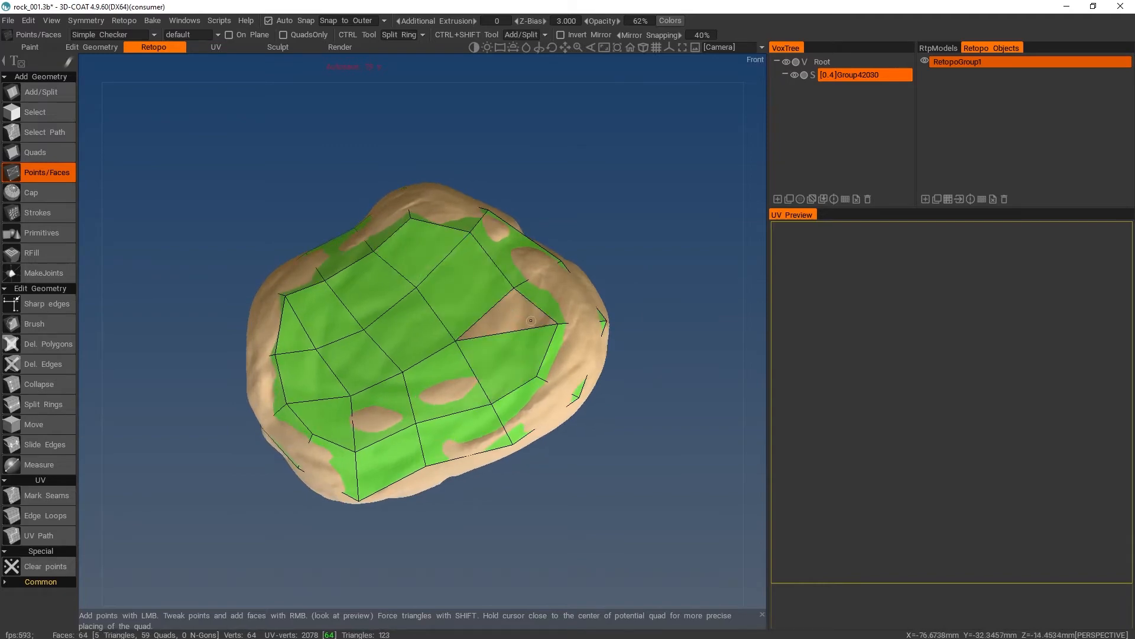
- Hide the sculpt, fill the last triangular hole with the Quads tool, and show the sculpt again
{"action": "left_click_drag", "start_coordinate": [531, 321], "coordinate": [467, 370], "text": "alt"}
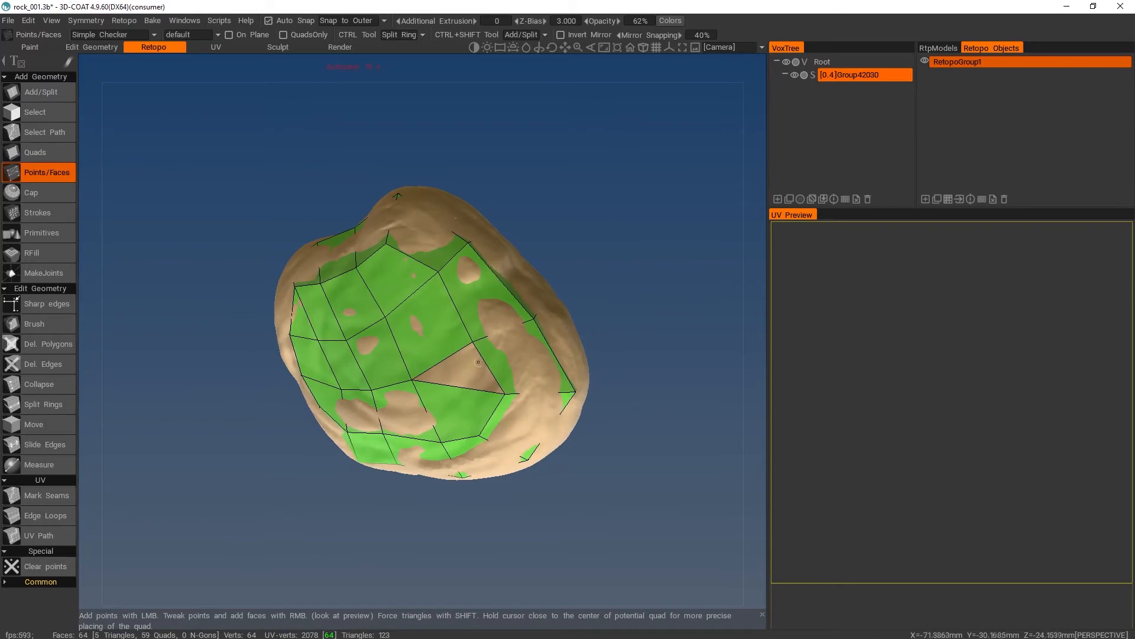
{"action": "left_click", "coordinate": [795, 74]}
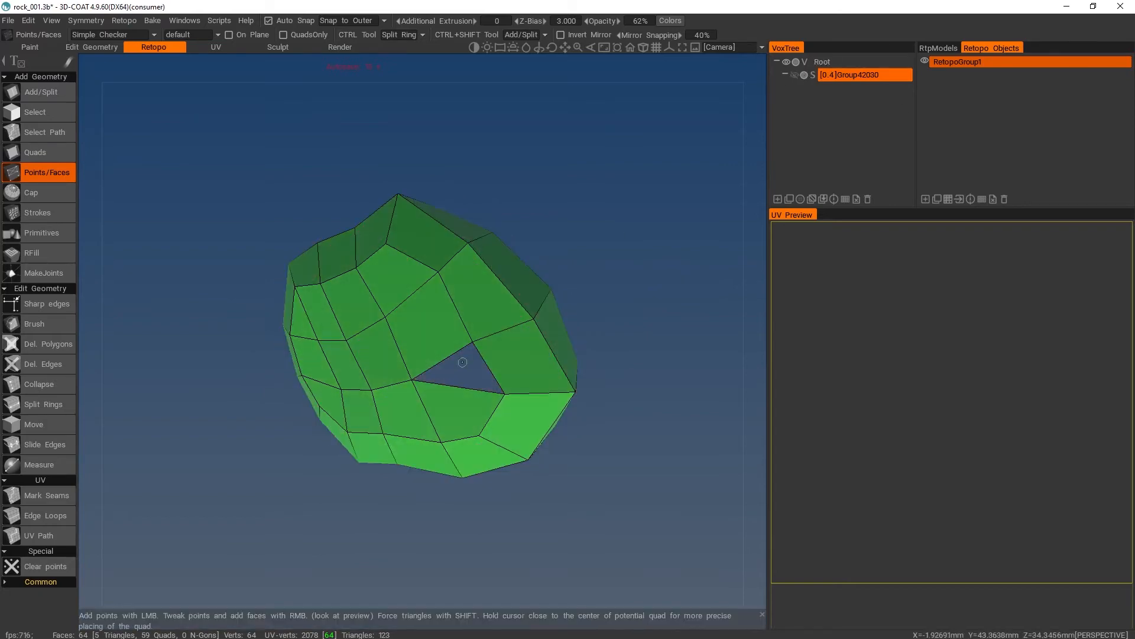
{"action": "left_click_drag", "start_coordinate": [578, 266], "coordinate": [492, 214], "text": "alt"}
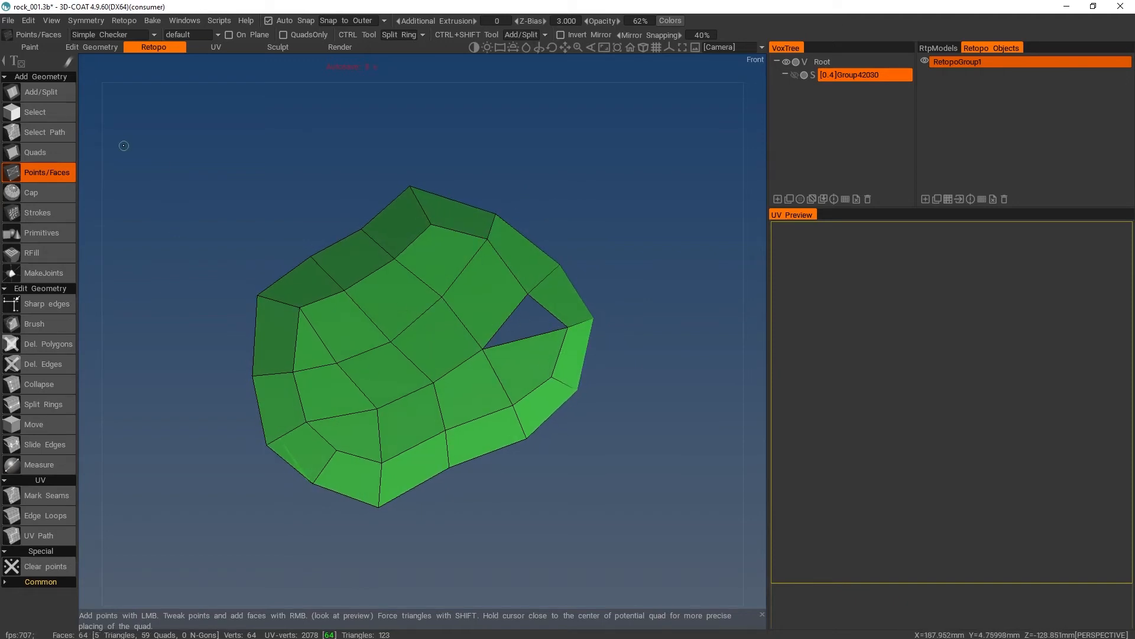
{"action": "left_click", "coordinate": [29, 151]}
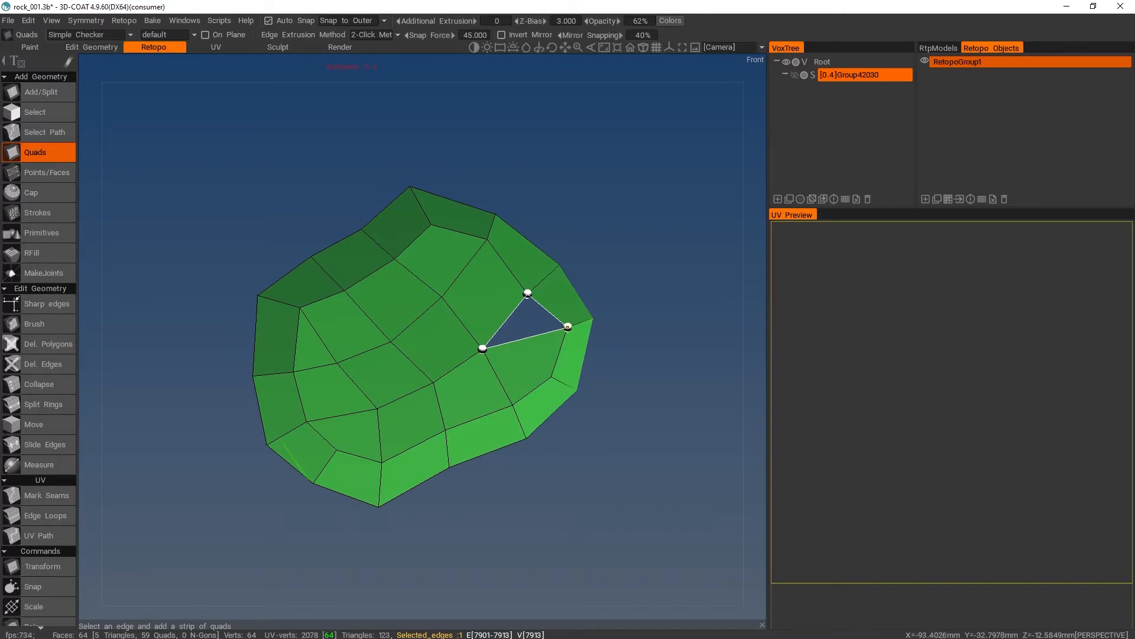
{"action": "left_click", "coordinate": [568, 327]}
{"action": "left_click_drag", "start_coordinate": [624, 283], "coordinate": [535, 458], "text": "alt"}
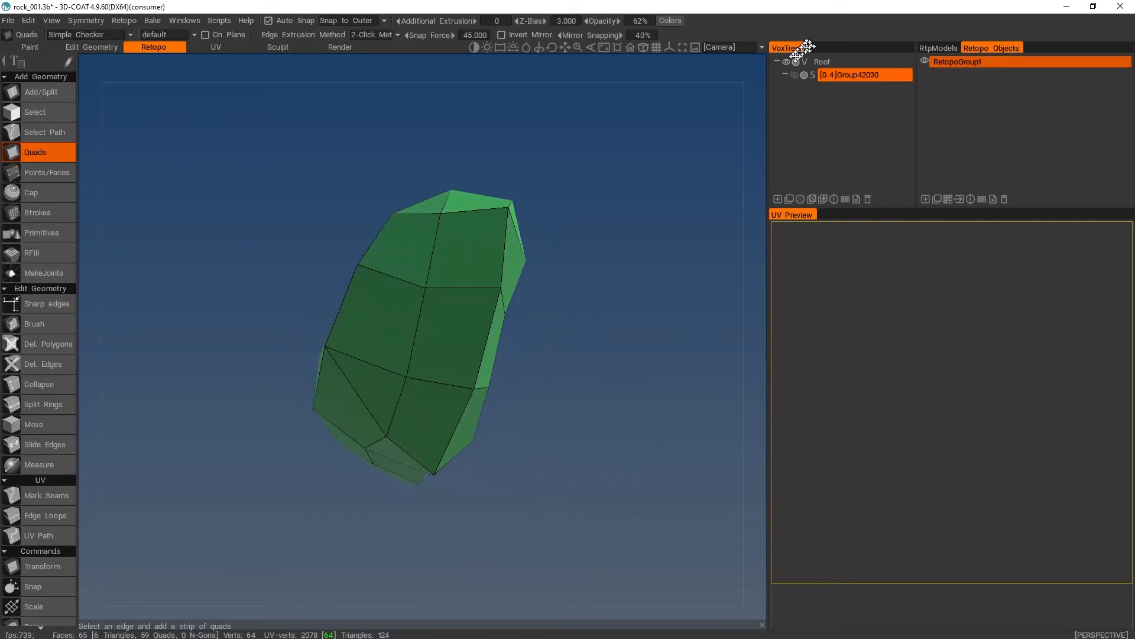
{"action": "left_click", "coordinate": [795, 76]}
- Subdivide the retopo layer once and check how the mesh follows the sculpt
{"action": "mouse_move", "coordinate": [591, 143]}
{"action": "left_mouse_down", "text": "alt"}
{"action": "mouse_move", "coordinate": [616, 252]}
{"action": "mouse_move", "coordinate": [633, 185]}
{"action": "mouse_move", "coordinate": [612, 143]}
{"action": "mouse_move", "coordinate": [651, 263]}
{"action": "mouse_move", "coordinate": [618, 260]}
{"action": "mouse_move", "coordinate": [595, 167]}
{"action": "mouse_move", "coordinate": [654, 152]}
{"action": "mouse_move", "coordinate": [619, 172]}
{"action": "mouse_move", "coordinate": [619, 190]}
{"action": "left_mouse_up", "text": "alt"}
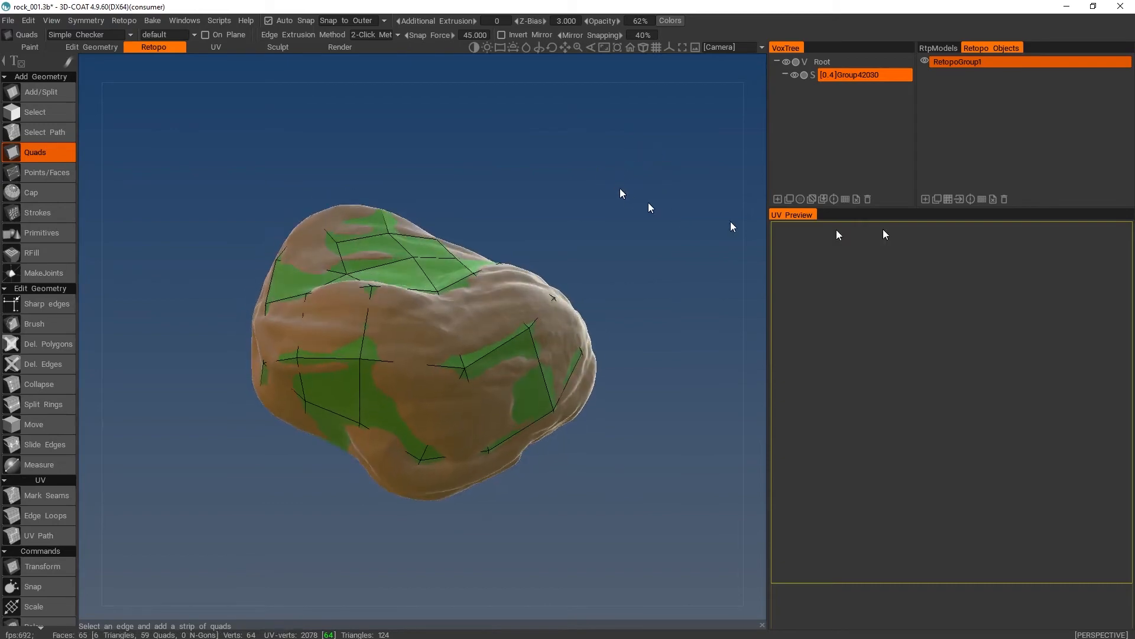
{"action": "left_click", "coordinate": [981, 200]}
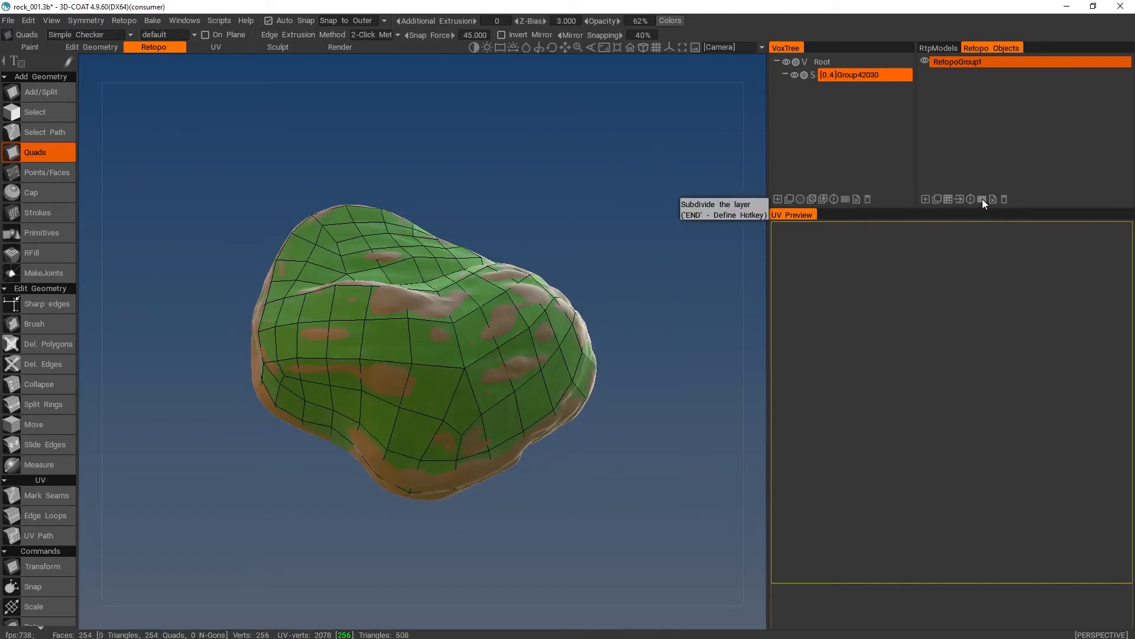
{"action": "left_click_drag", "start_coordinate": [619, 230], "coordinate": [555, 195], "text": "alt"}
- Try a second subdivision of the retopo layer, inspect the denser mesh, and undo it
{"action": "left_click", "coordinate": [982, 200]}
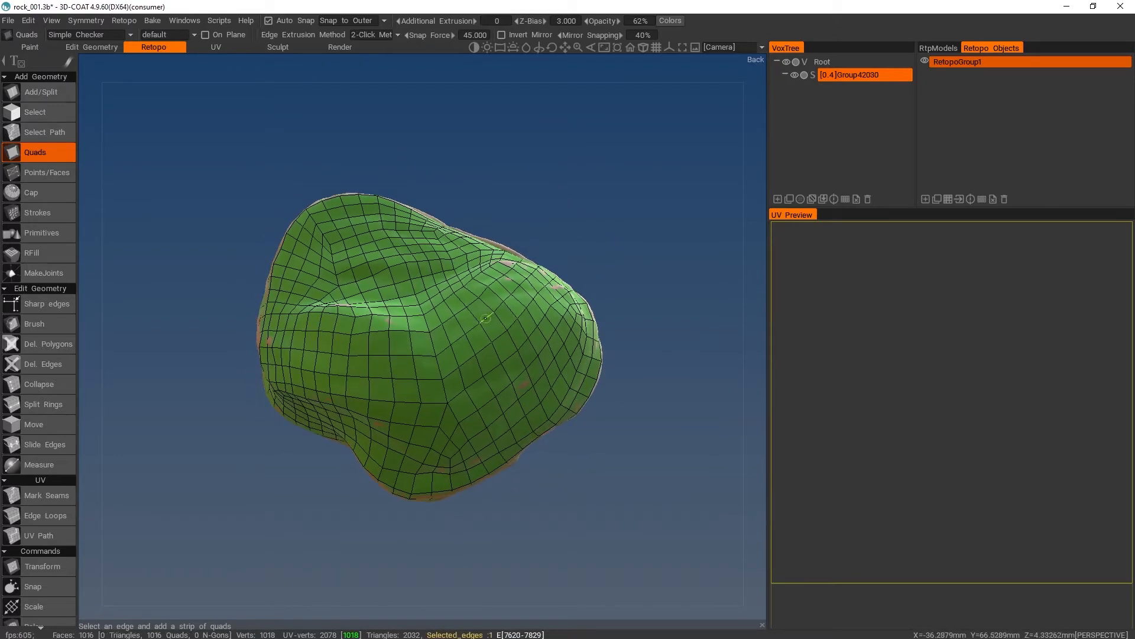
{"action": "left_click_drag", "start_coordinate": [538, 231], "coordinate": [562, 195], "text": "alt"}
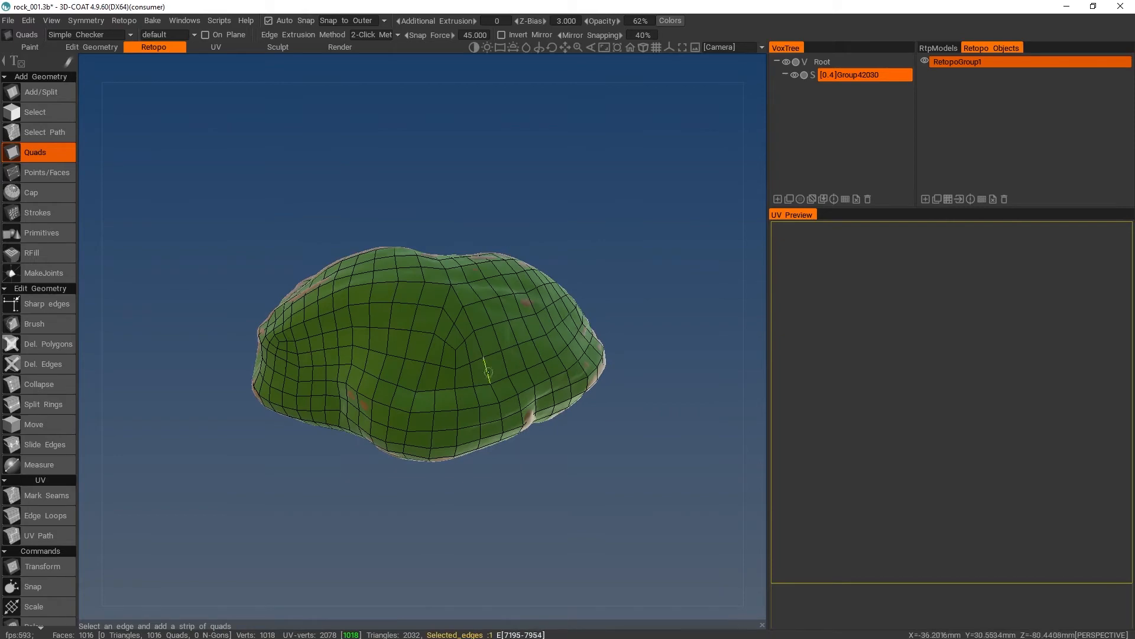
{"action": "left_click_drag", "start_coordinate": [438, 207], "coordinate": [401, 263], "text": "alt"}
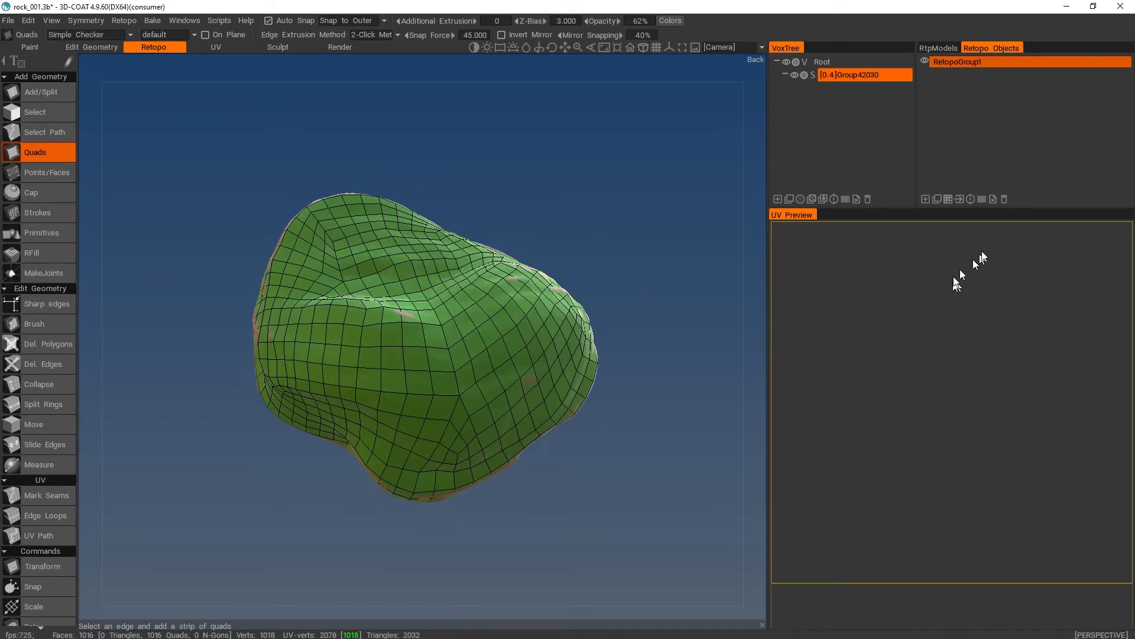
{"action": "key", "text": "ctrl+z"}
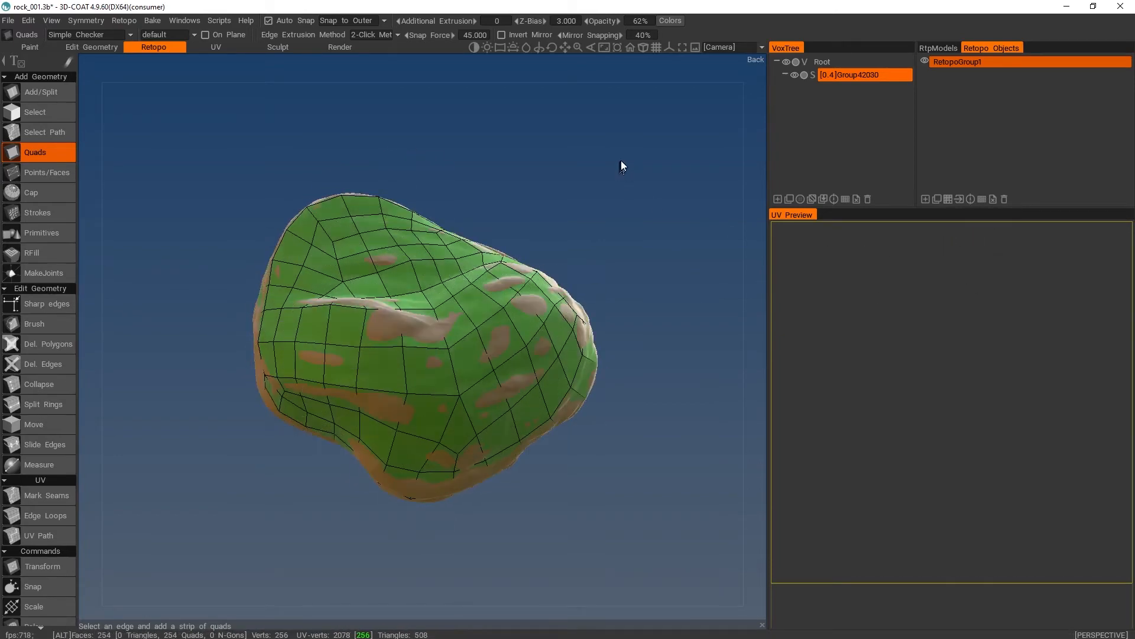
- Examine the subdivided mesh from several sides, including the underside, and review the tools for marking UV seams
{"action": "left_click_drag", "start_coordinate": [621, 162], "coordinate": [596, 150], "text": "alt"}
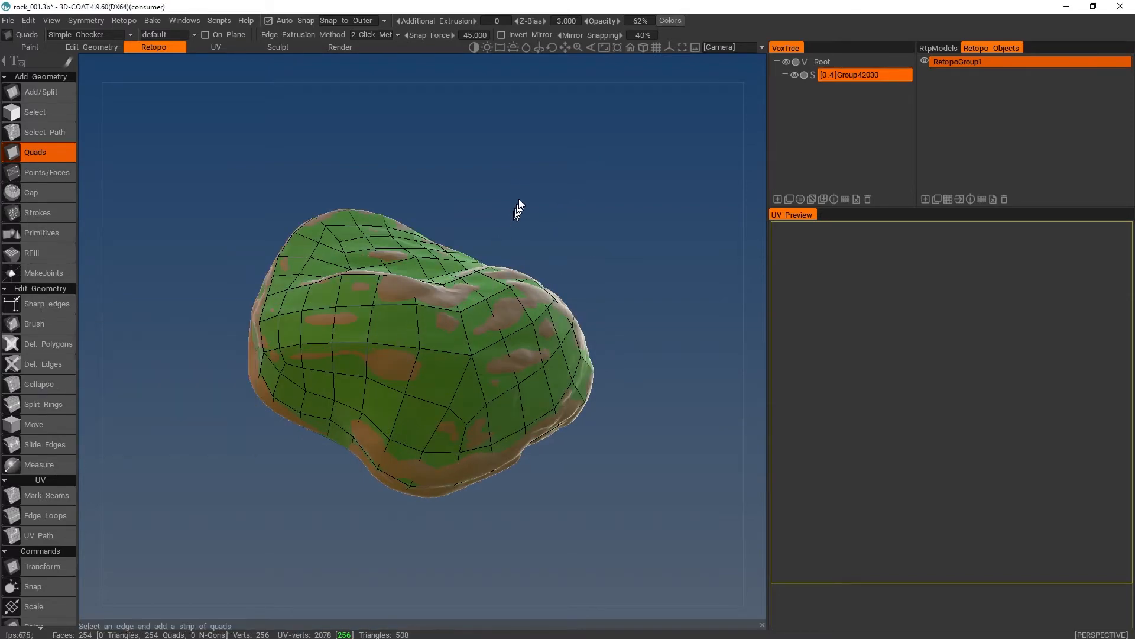
{"action": "left_click_drag", "start_coordinate": [519, 201], "coordinate": [514, 237], "text": "alt"}
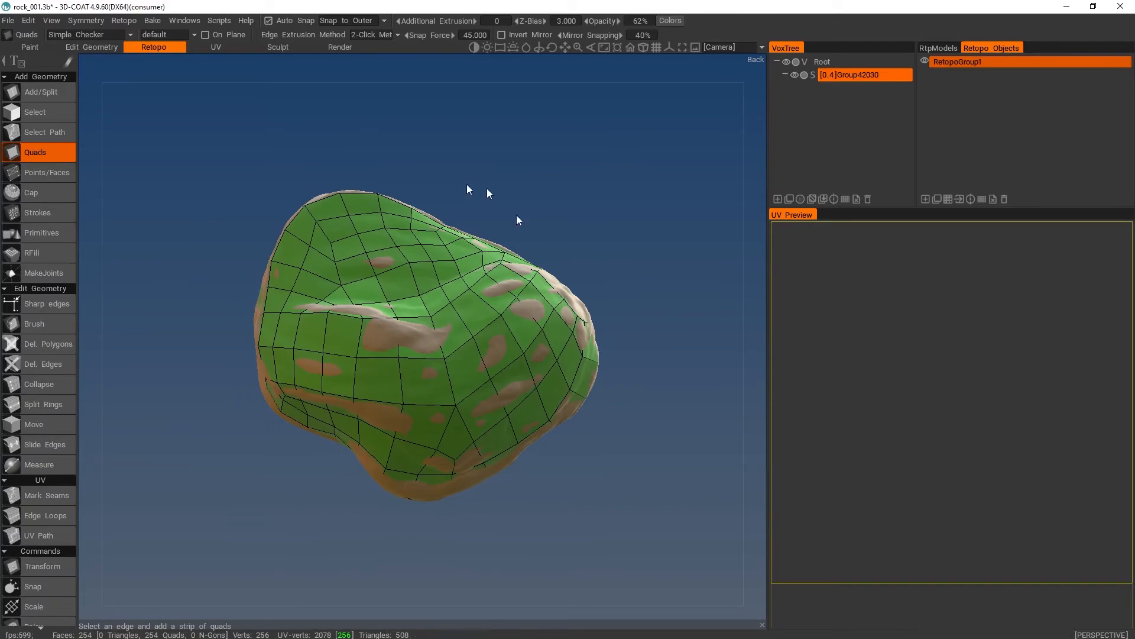
{"action": "mouse_move", "coordinate": [606, 217]}
{"action": "left_mouse_down", "text": "alt"}
{"action": "mouse_move", "coordinate": [595, 255]}
{"action": "mouse_move", "coordinate": [578, 246]}
{"action": "mouse_move", "coordinate": [602, 208]}
{"action": "left_mouse_up", "text": "alt"}
{"action": "scroll", "coordinate": [71, 361], "scroll_direction": "down", "scroll_amount": 4}
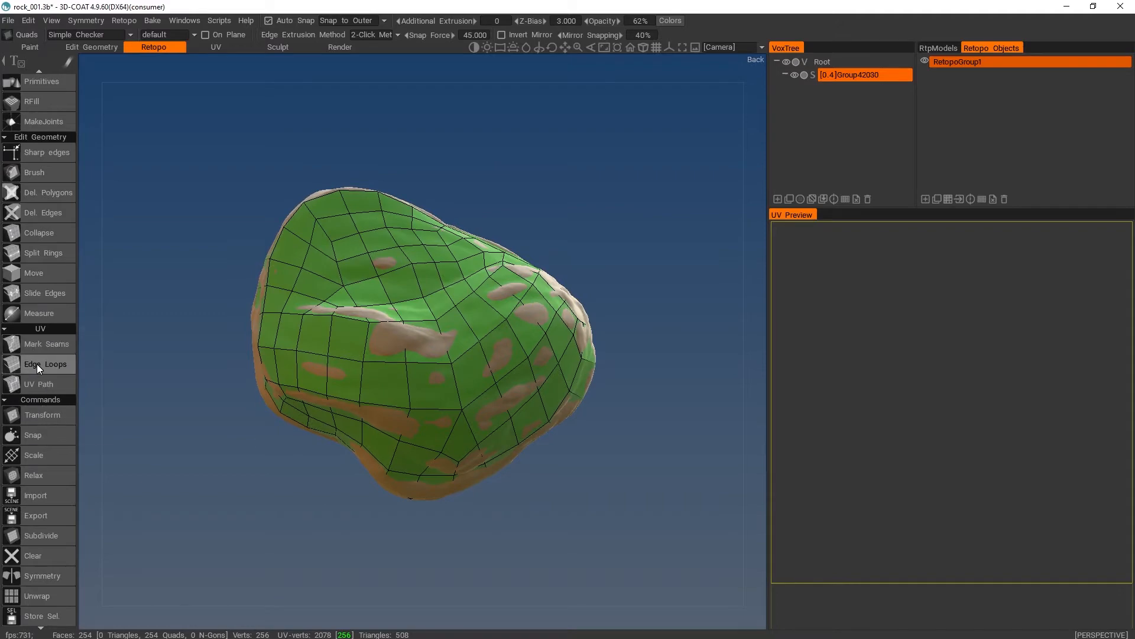
{"action": "left_click", "coordinate": [227, 48]}
{"action": "left_click", "coordinate": [153, 47]}
{"action": "left_click", "coordinate": [51, 345]}
{"action": "left_click", "coordinate": [51, 364]}
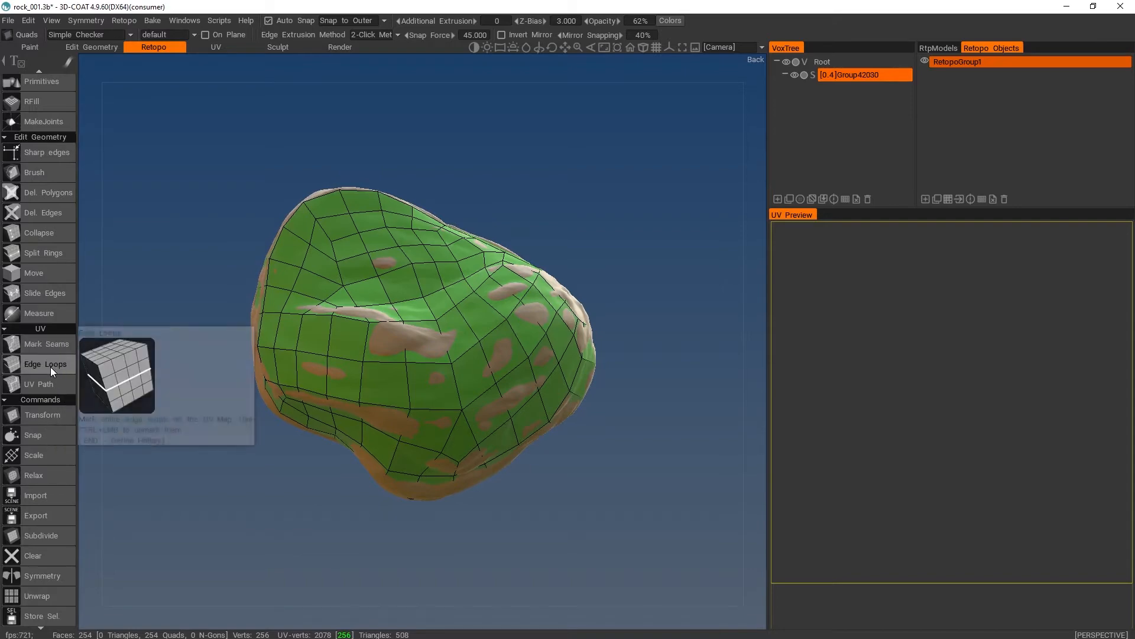
{"action": "left_click_drag", "start_coordinate": [568, 477], "coordinate": [595, 361], "text": "alt"}
{"action": "left_click", "coordinate": [592, 362]}
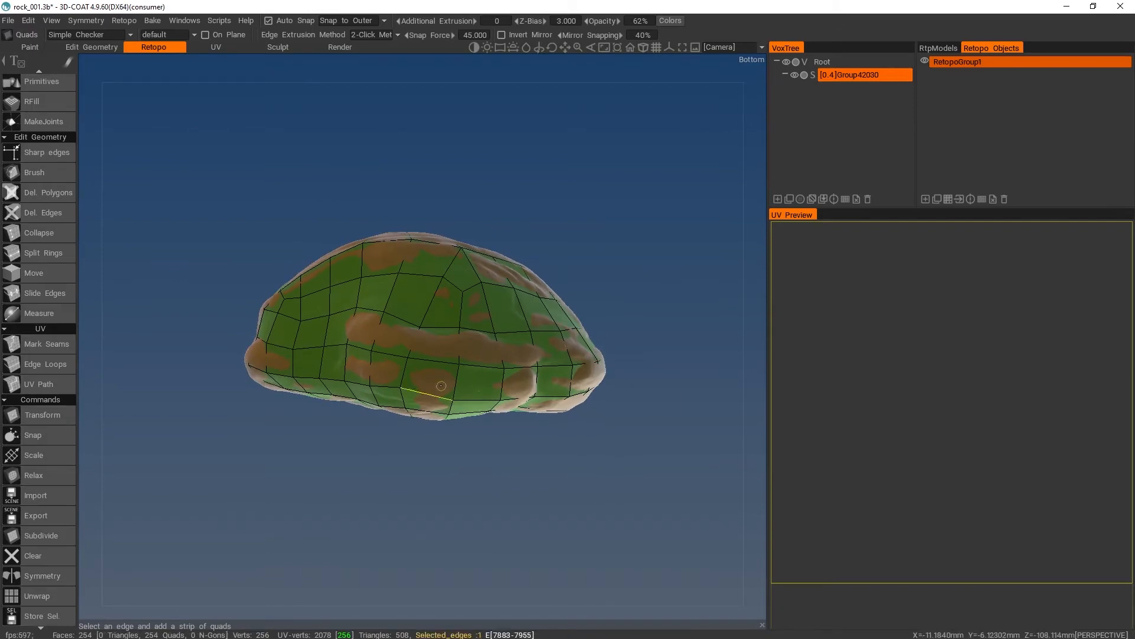
{"action": "left_click_drag", "start_coordinate": [618, 399], "coordinate": [597, 415], "text": "alt"}
{"action": "left_click", "coordinate": [480, 373]}
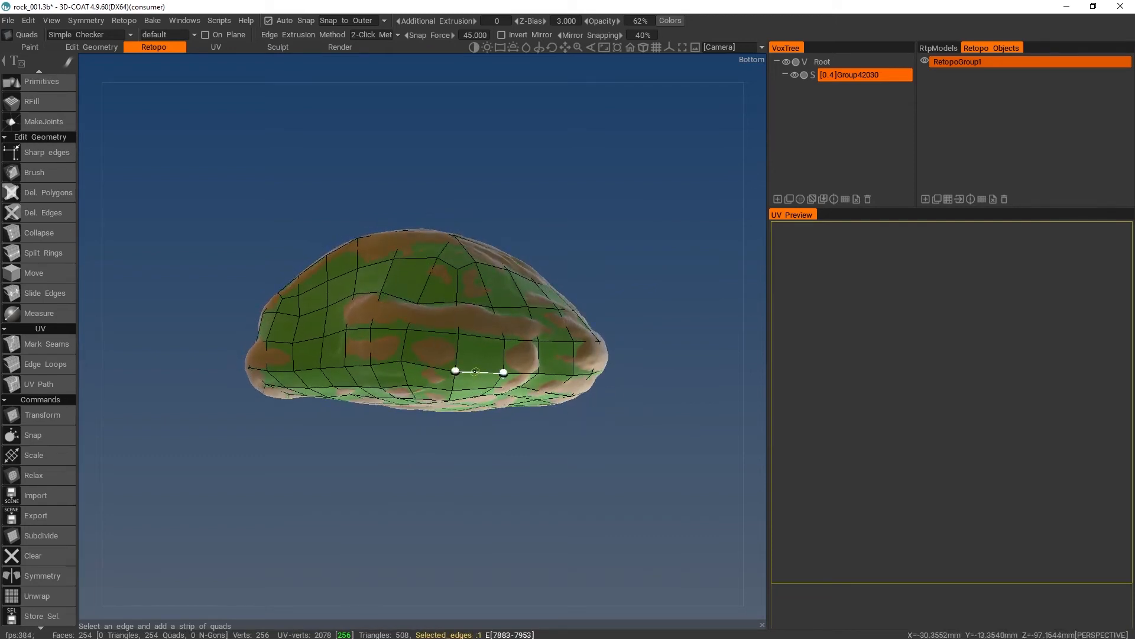
- Undo and redo the subdivision to compare the retopo mesh before and after it
{"action": "key", "text": "ctrl+z"}
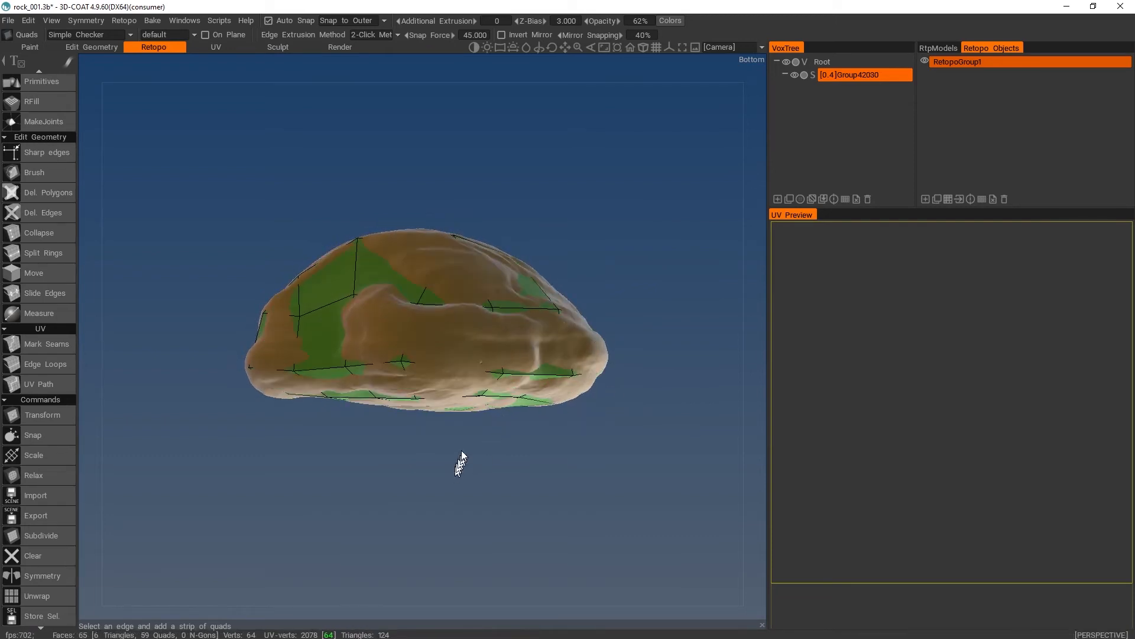
{"action": "key", "text": "ctrl+y"}
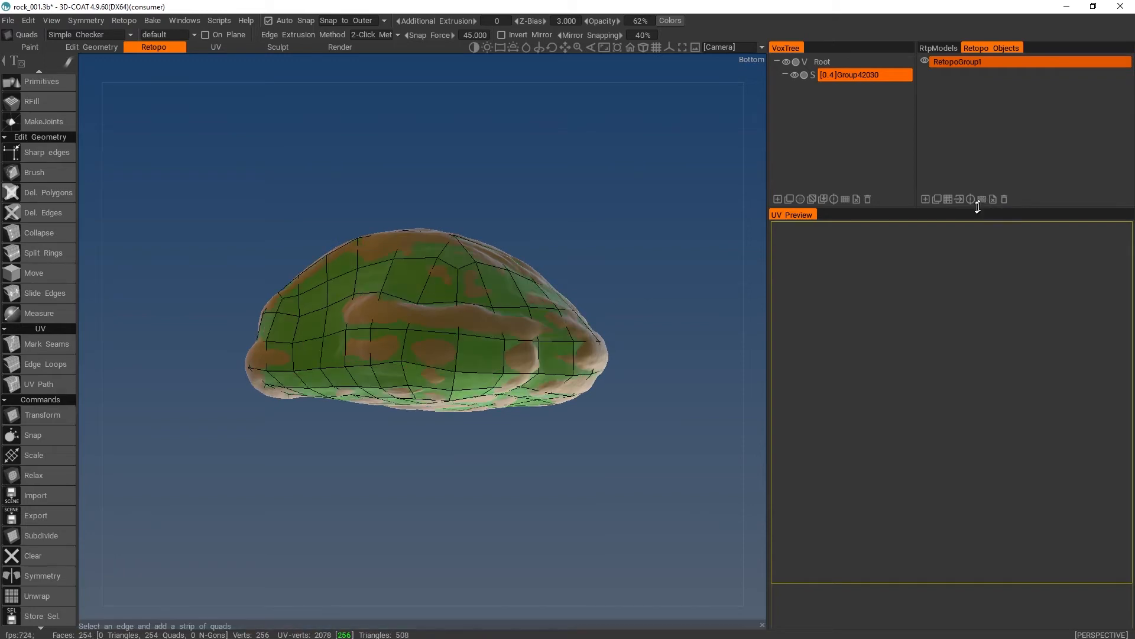
{"action": "left_click_drag", "start_coordinate": [508, 452], "coordinate": [422, 473]}
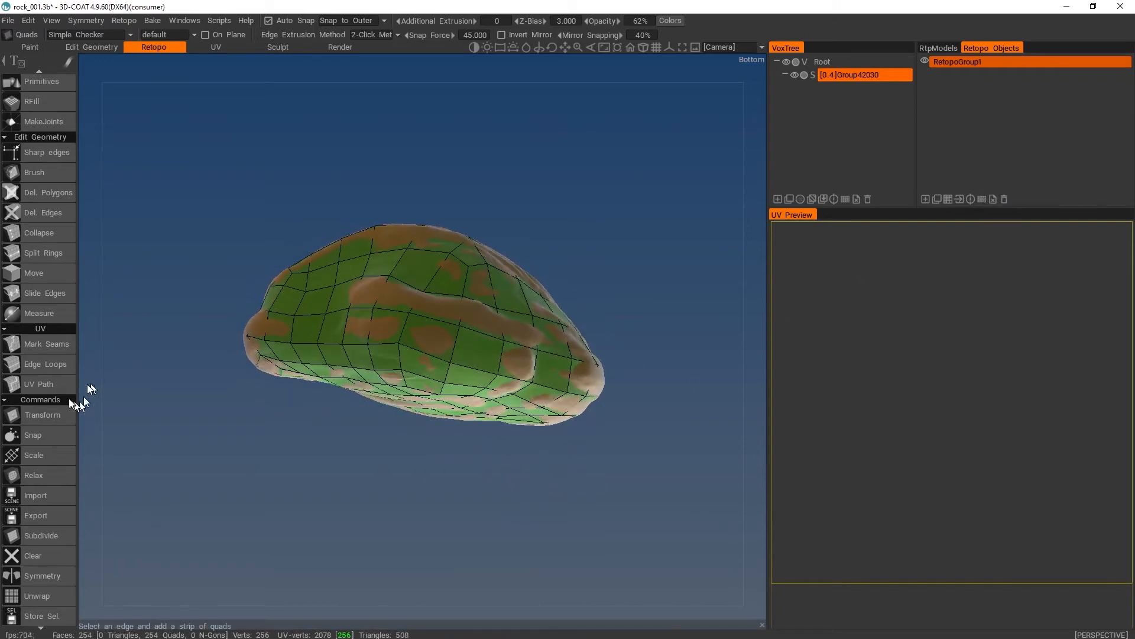
- Mark several connected edges along the rock's lower side as UV seams with the Mark Seams tool
{"action": "left_click", "coordinate": [38, 344]}
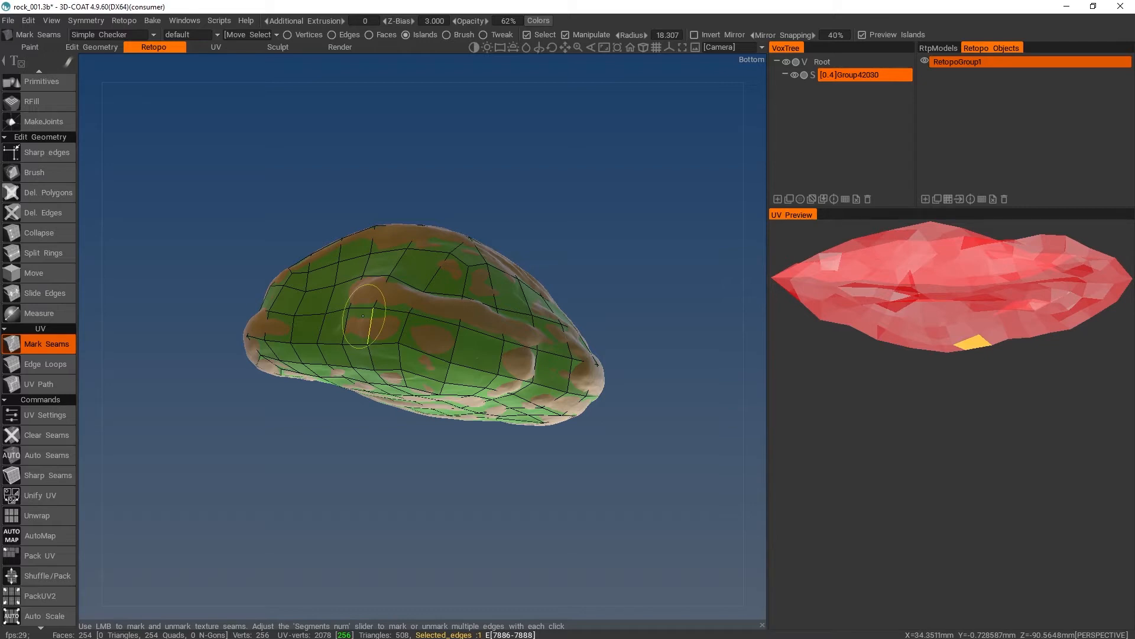
{"action": "left_click", "coordinate": [465, 369]}
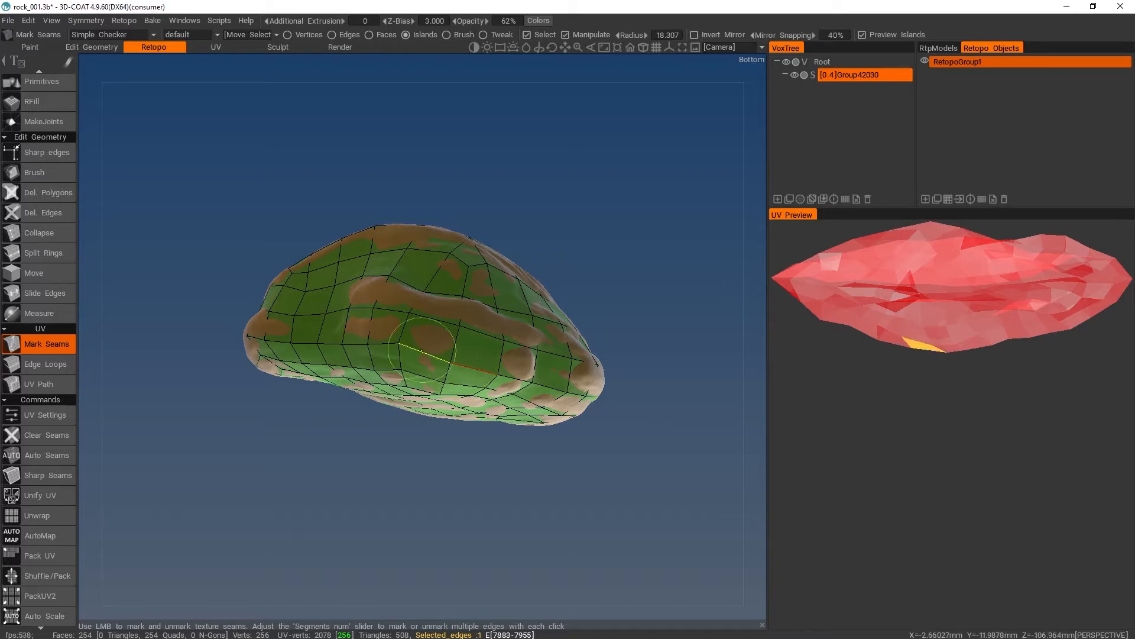
{"action": "left_click", "coordinate": [443, 350]}
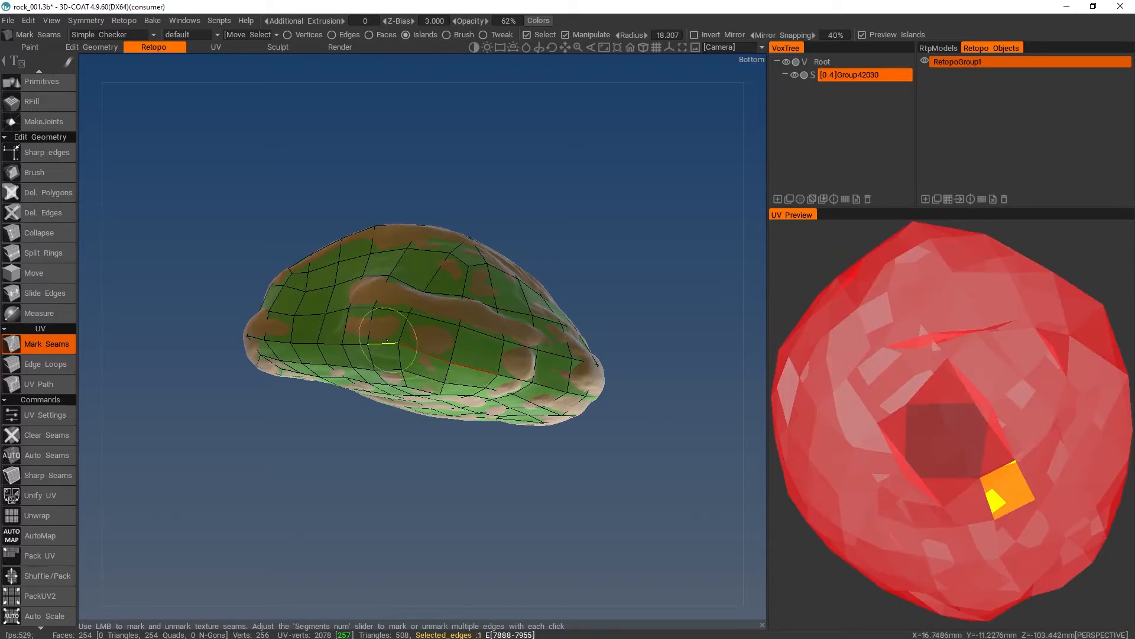
{"action": "left_click", "coordinate": [384, 342]}
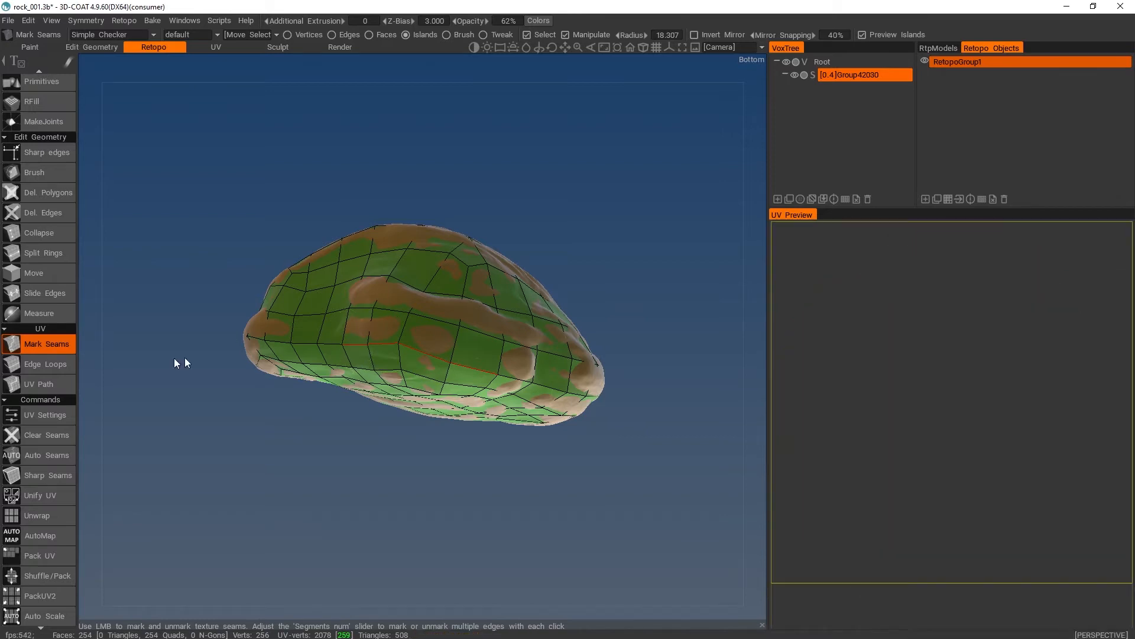
- Extend the seam into a full edge loop around the rock's lower rim with the Edge Loops tool
{"action": "left_click", "coordinate": [53, 363]}
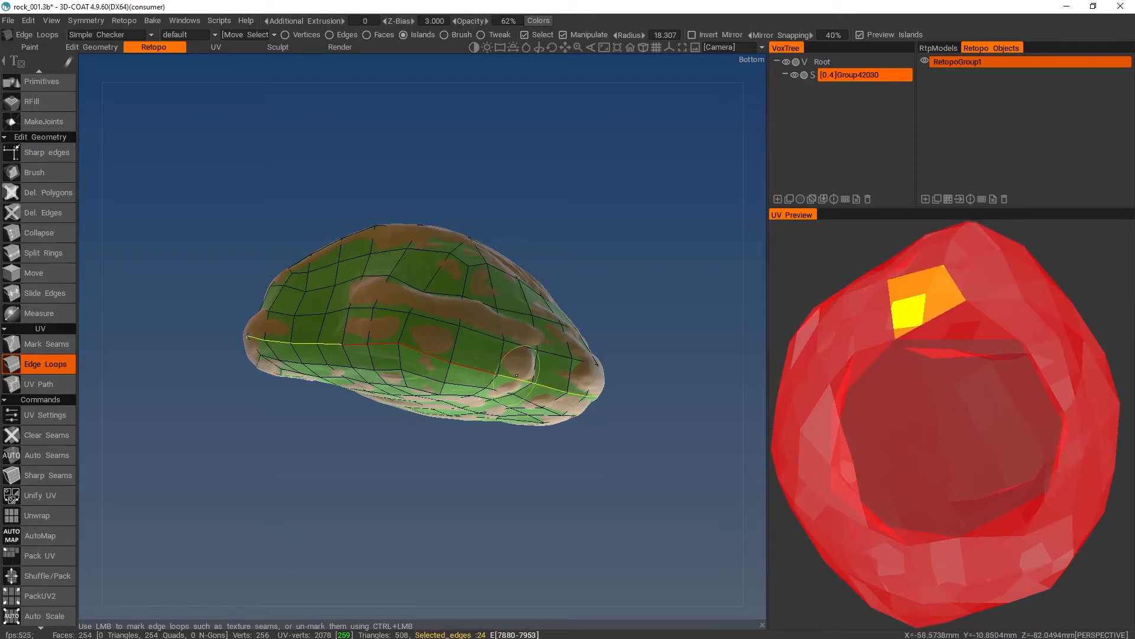
{"action": "left_click", "coordinate": [332, 343]}
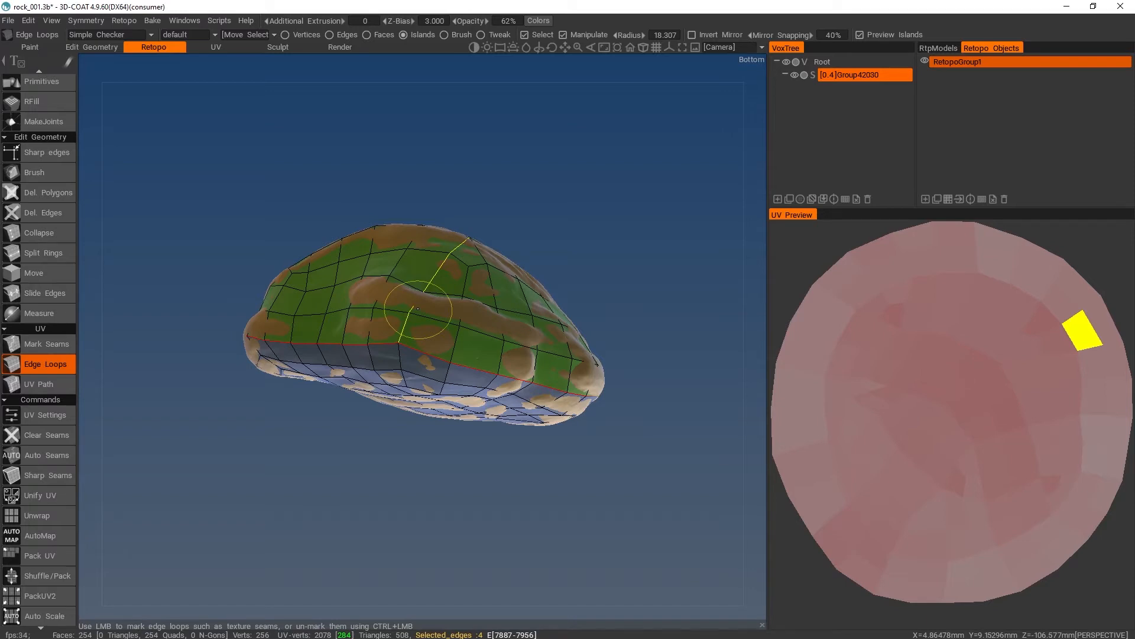
{"action": "key", "text": "ctrl"}
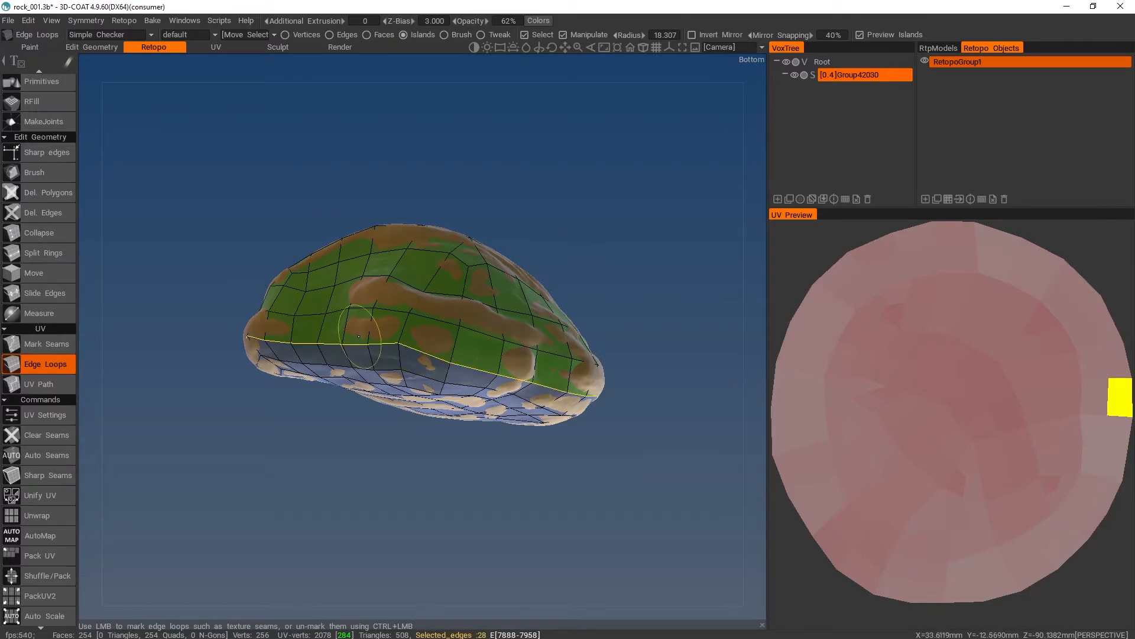
{"action": "left_click", "coordinate": [420, 342]}
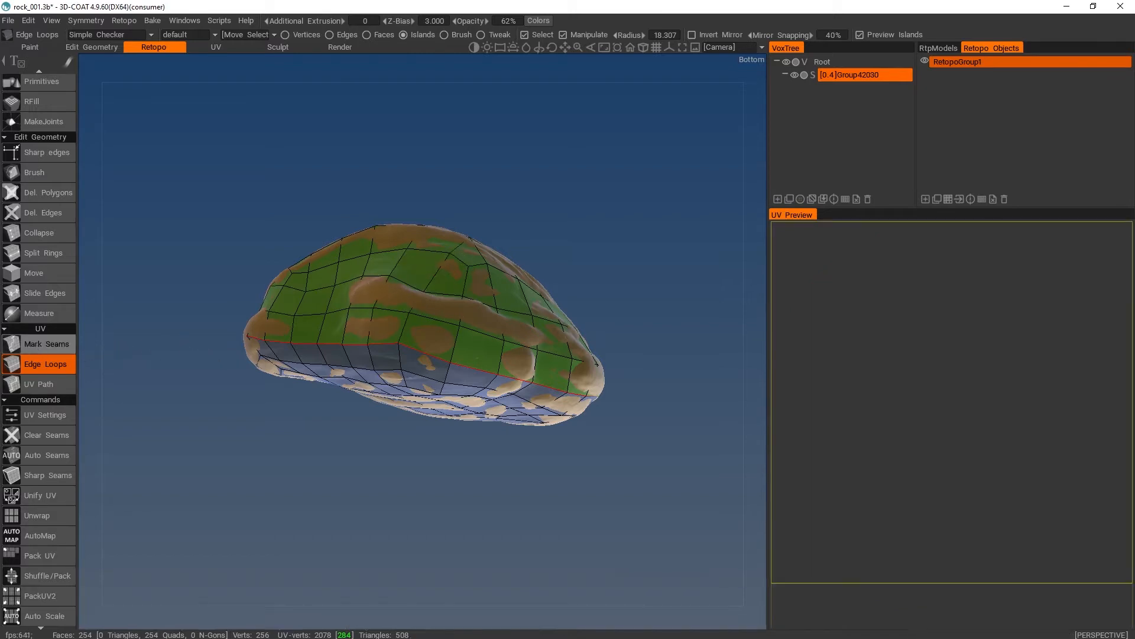
- Switch back to the Mark Seams tool and unwrap the retopo mesh along the marked seam
{"action": "left_click", "coordinate": [59, 348]}
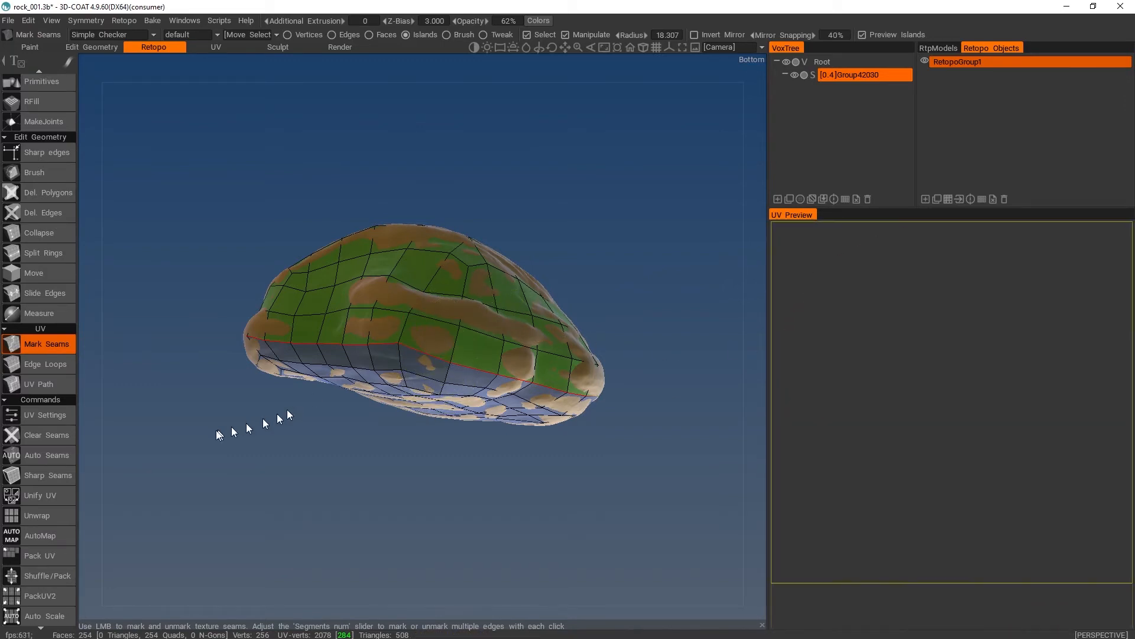
{"action": "left_click", "coordinate": [41, 496]}
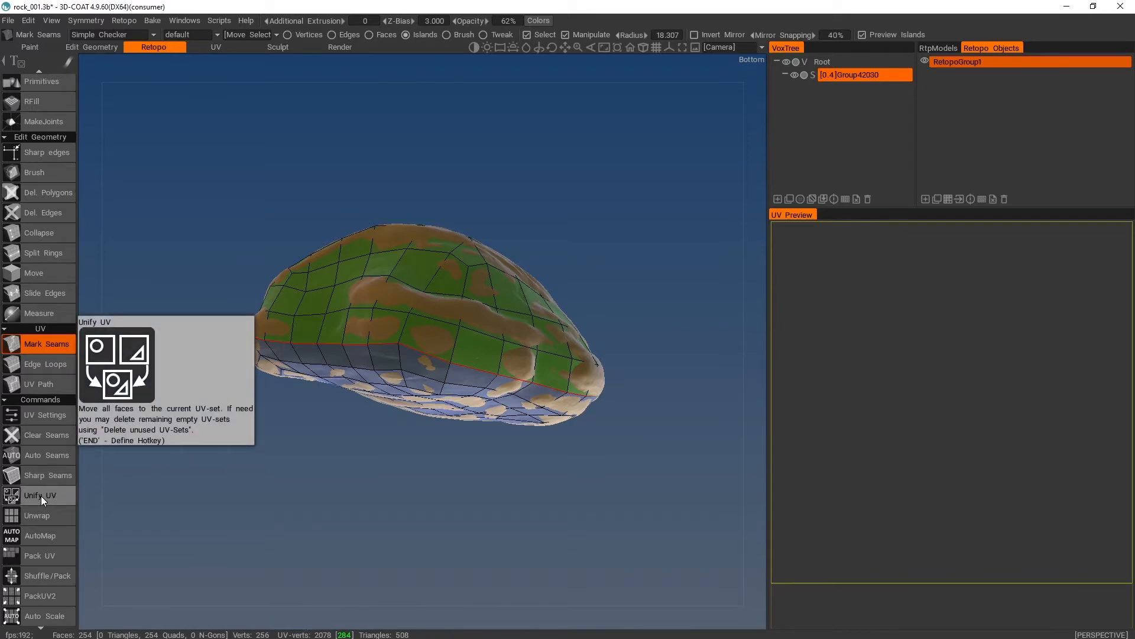
{"action": "left_click", "coordinate": [45, 512]}
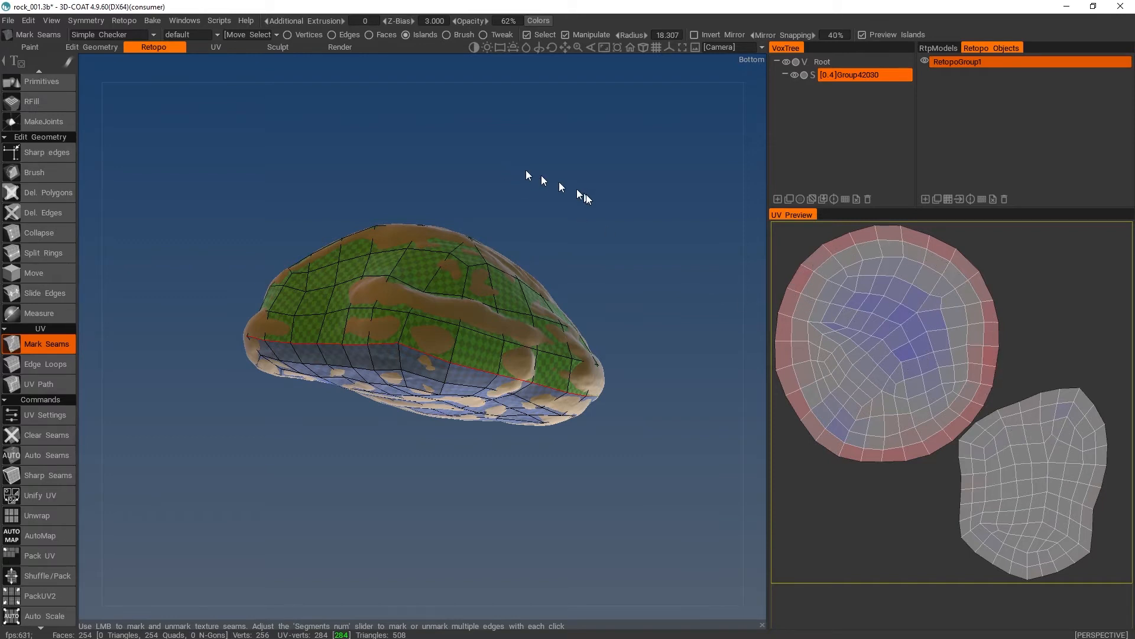
- Examine the checker pattern on the unwrapped rock's upper side and underside for stretching
{"action": "left_click_drag", "start_coordinate": [586, 194], "coordinate": [522, 247]}
{"action": "scroll", "coordinate": [606, 297], "scroll_direction": "up", "scroll_amount": 8}
{"action": "scroll", "coordinate": [615, 307], "scroll_direction": "down", "scroll_amount": 9}
{"action": "left_click_drag", "start_coordinate": [615, 307], "coordinate": [587, 279]}
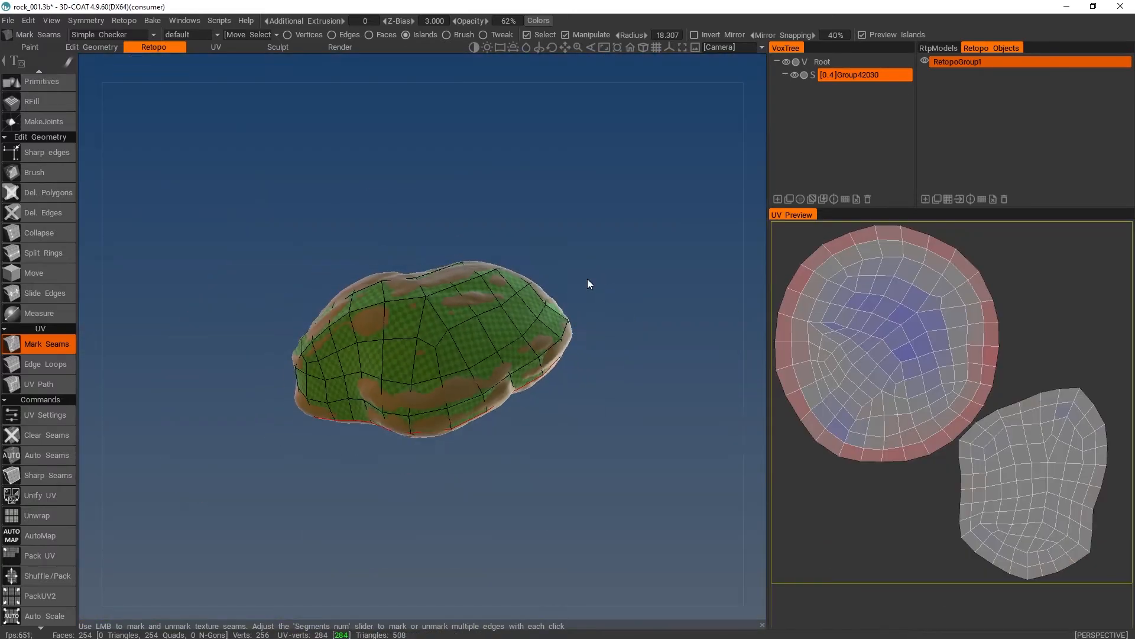
{"action": "scroll", "coordinate": [588, 279], "scroll_direction": "up", "scroll_amount": 3}
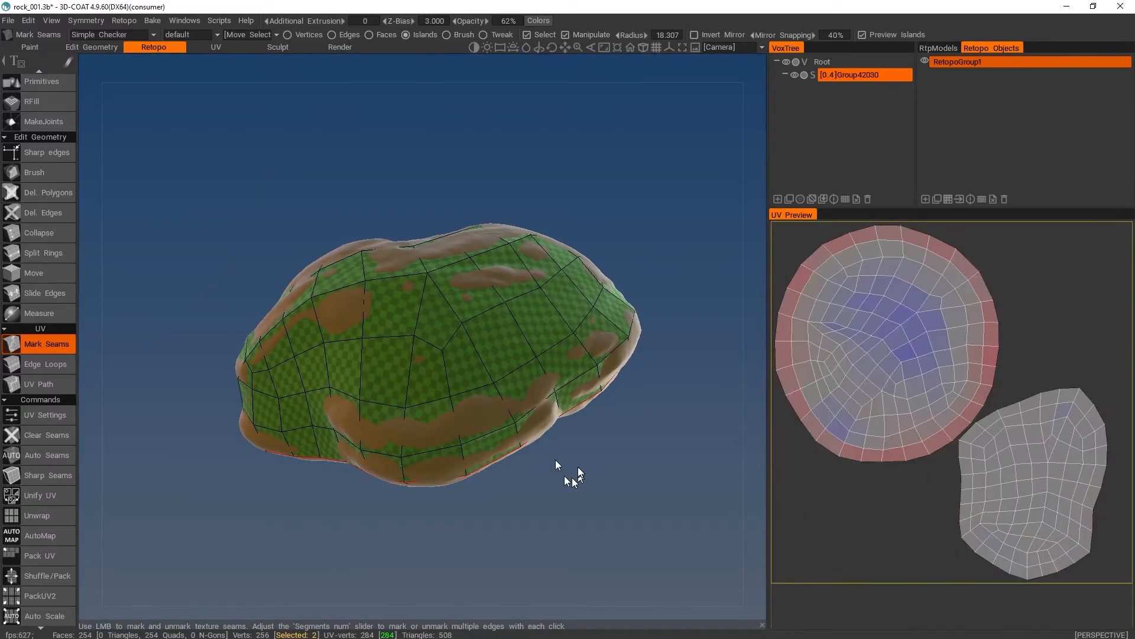
{"action": "left_click_drag", "start_coordinate": [572, 477], "coordinate": [573, 254]}
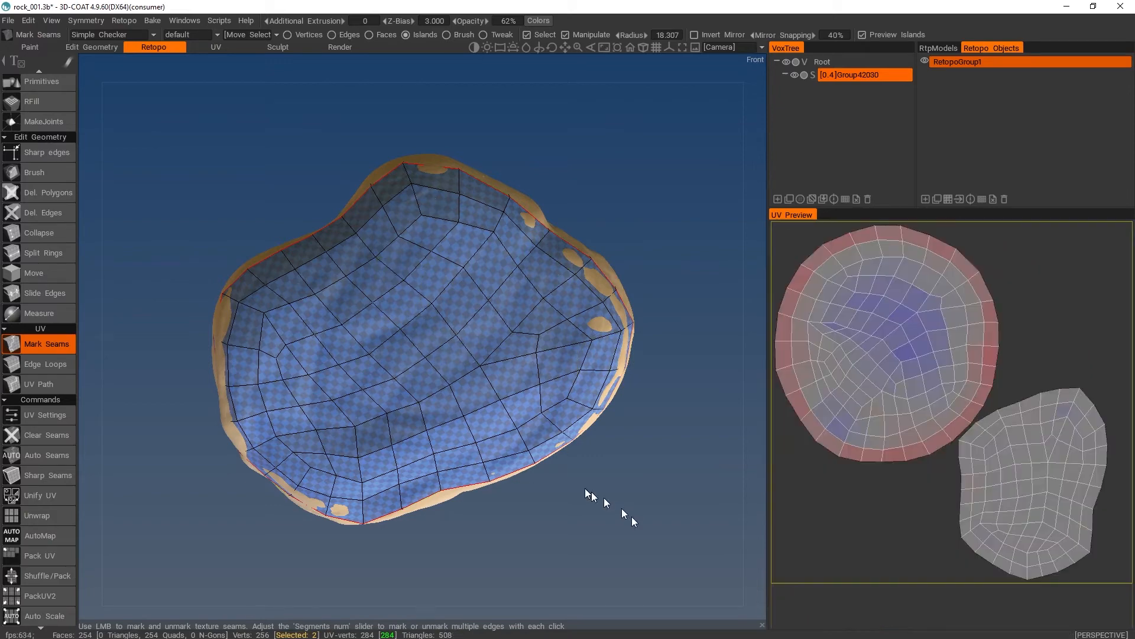
{"action": "scroll", "coordinate": [584, 483], "scroll_direction": "up", "scroll_amount": 5}
{"action": "scroll", "coordinate": [603, 507], "scroll_direction": "down", "scroll_amount": 4}
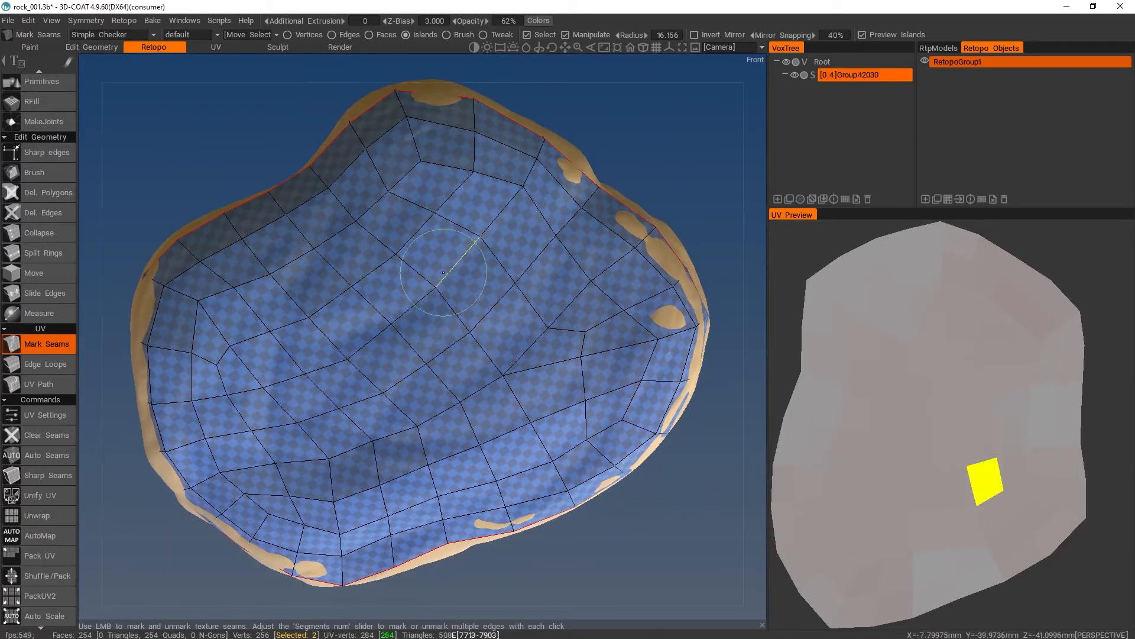
{"action": "scroll", "coordinate": [604, 527], "scroll_direction": "down", "scroll_amount": 2}
{"action": "scroll", "coordinate": [616, 527], "scroll_direction": "up", "scroll_amount": 4}
{"action": "scroll", "coordinate": [627, 526], "scroll_direction": "down", "scroll_amount": 5}
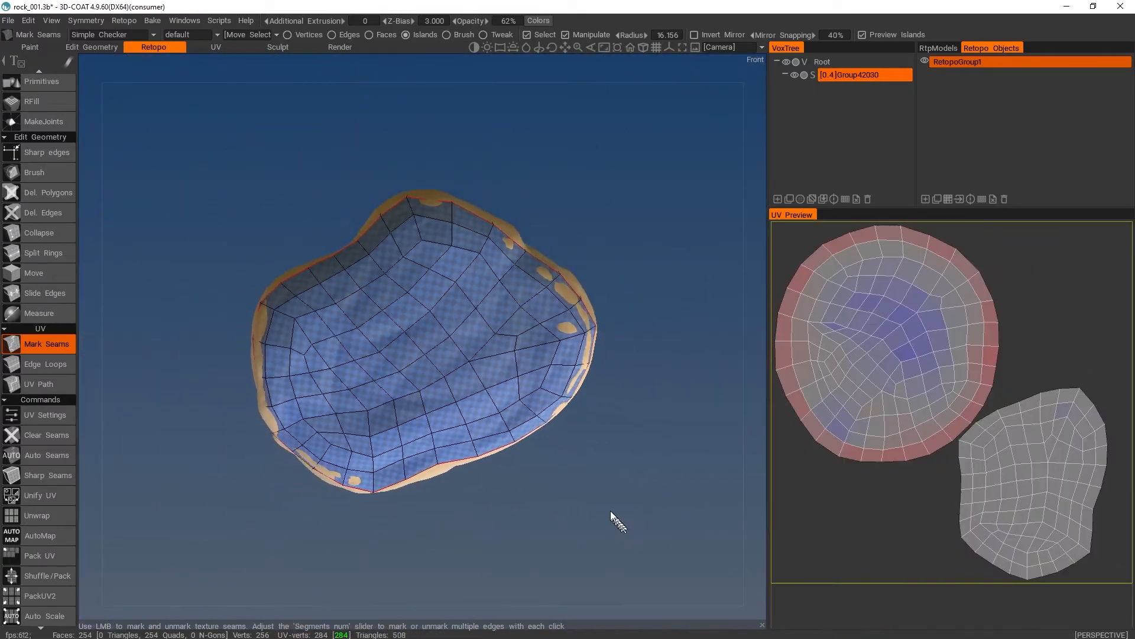
- Examine the checker pattern and mesh fit on the rock's back and sides, including a close-up of the surface
{"action": "left_click_drag", "start_coordinate": [610, 510], "coordinate": [615, 408]}
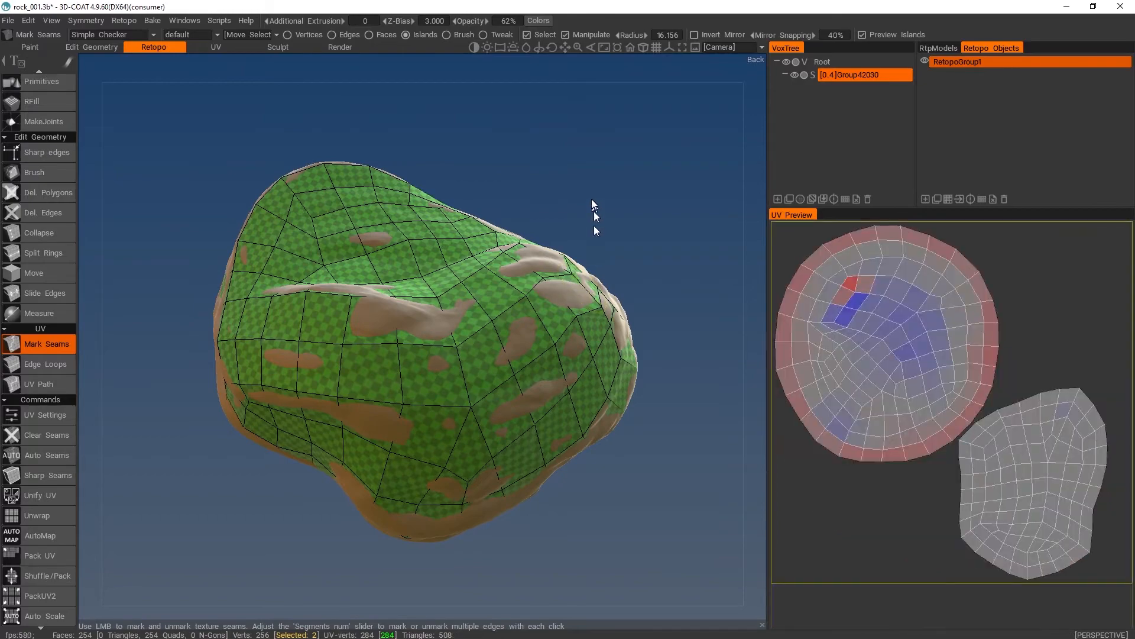
{"action": "mouse_move", "coordinate": [587, 185]}
{"action": "left_mouse_down"}
{"action": "mouse_move", "coordinate": [590, 197]}
{"action": "mouse_move", "coordinate": [586, 182]}
{"action": "left_mouse_up"}
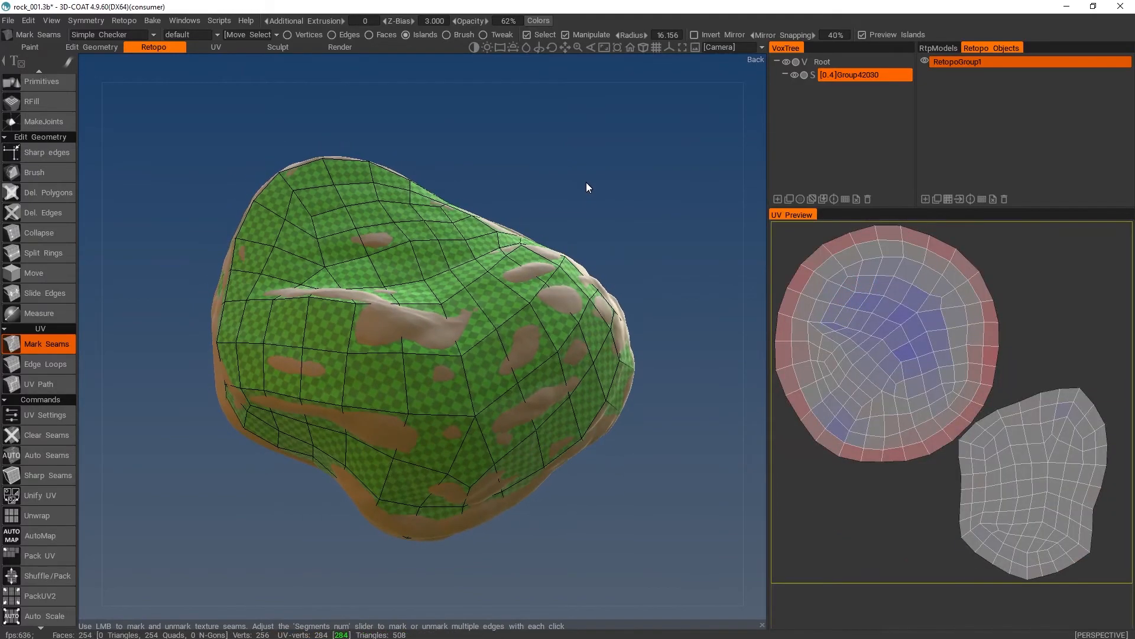
{"action": "right_click_drag", "start_coordinate": [587, 182], "coordinate": [577, 204]}
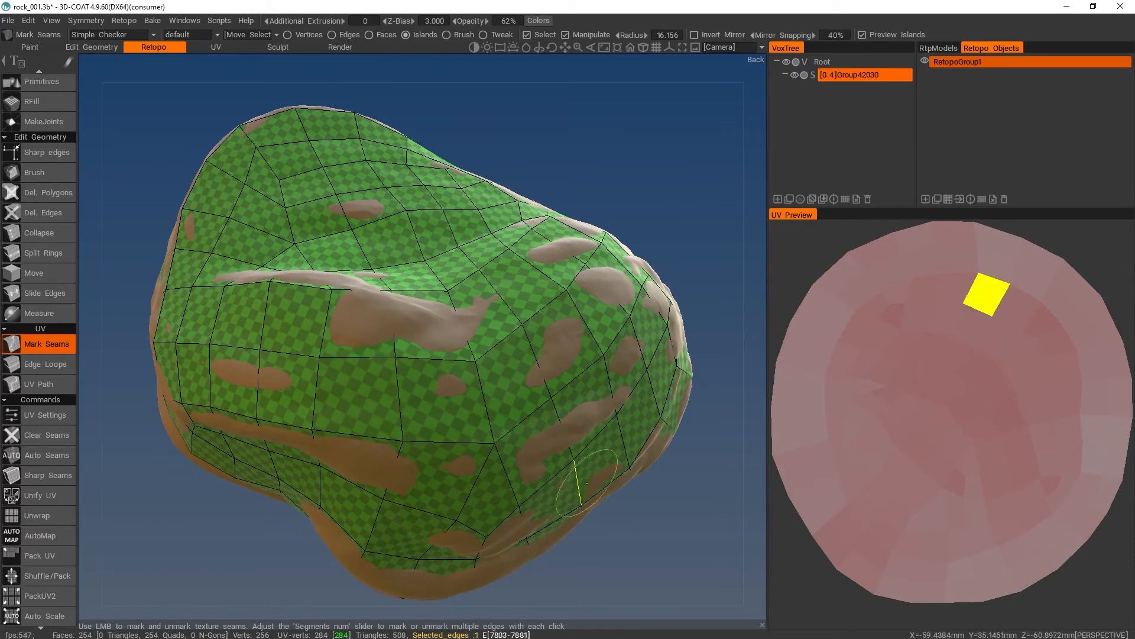
{"action": "left_click_drag", "start_coordinate": [649, 530], "coordinate": [653, 410]}
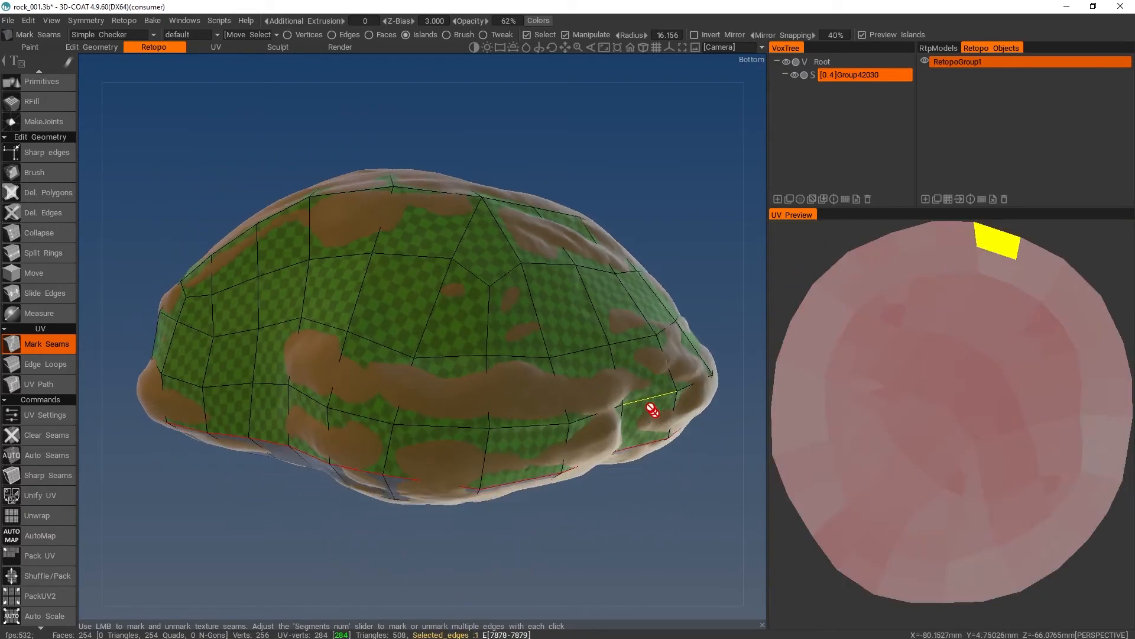
{"action": "mouse_move", "coordinate": [630, 508]}
{"action": "left_mouse_down"}
{"action": "mouse_move", "coordinate": [582, 509]}
{"action": "mouse_move", "coordinate": [648, 510]}
{"action": "left_mouse_up"}
{"action": "scroll", "coordinate": [223, 498], "scroll_direction": "up", "scroll_amount": 10}
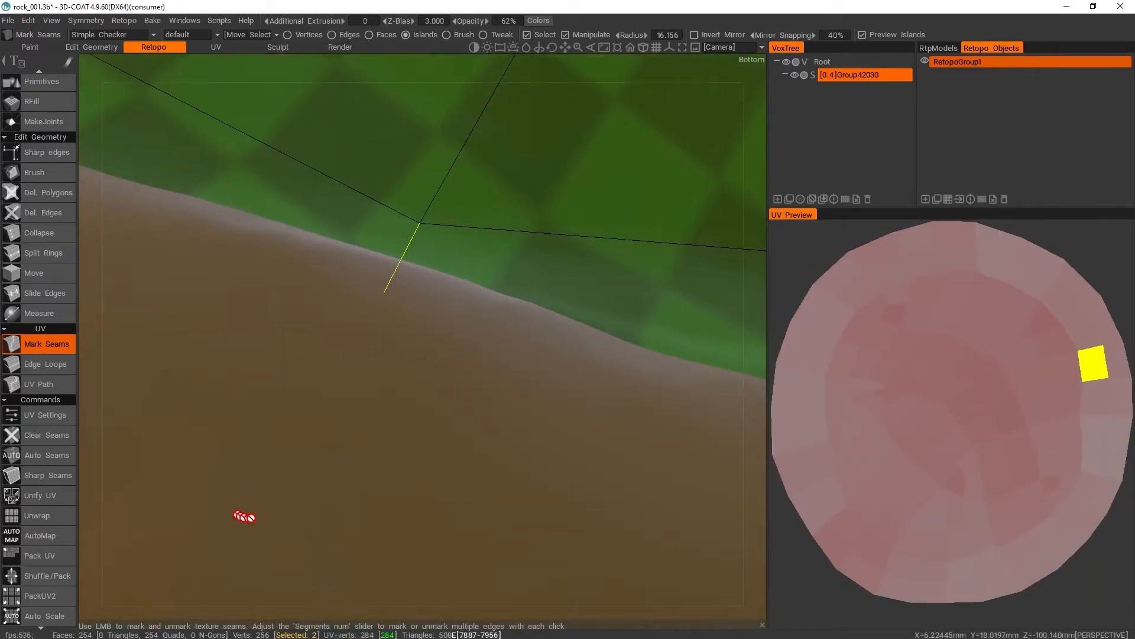
{"action": "scroll", "coordinate": [237, 506], "scroll_direction": "down", "scroll_amount": 10}
{"action": "left_click_drag", "start_coordinate": [226, 491], "coordinate": [327, 604]}
{"action": "left_click_drag", "start_coordinate": [214, 260], "coordinate": [158, 235]}
{"action": "left_click_drag", "start_coordinate": [621, 198], "coordinate": [571, 95]}
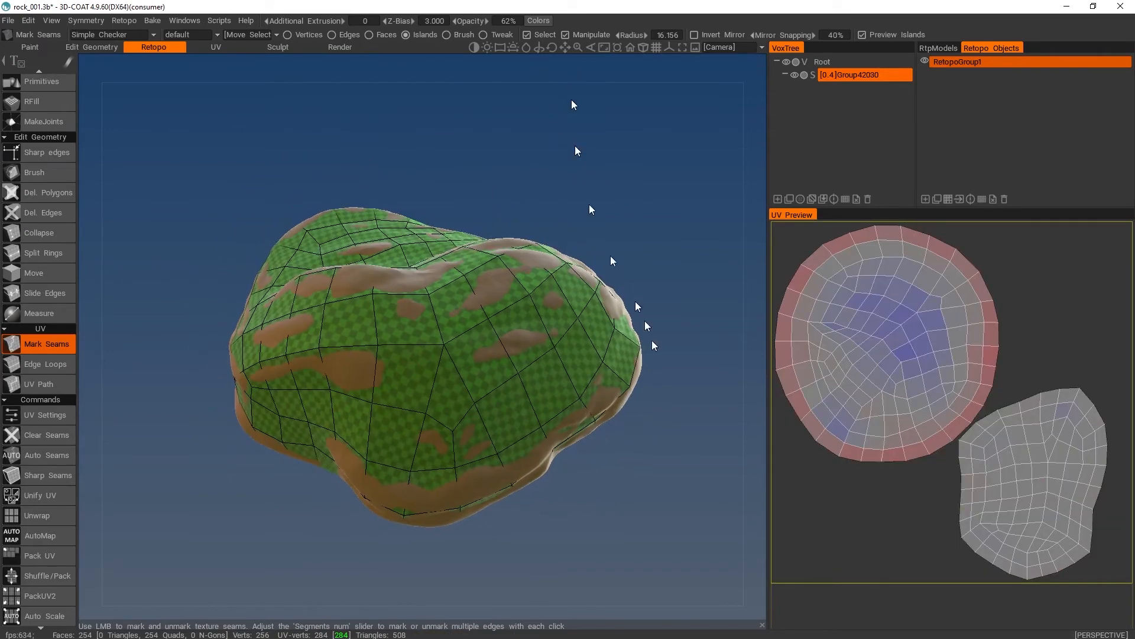
{"action": "left_click_drag", "start_coordinate": [654, 345], "coordinate": [657, 400]}
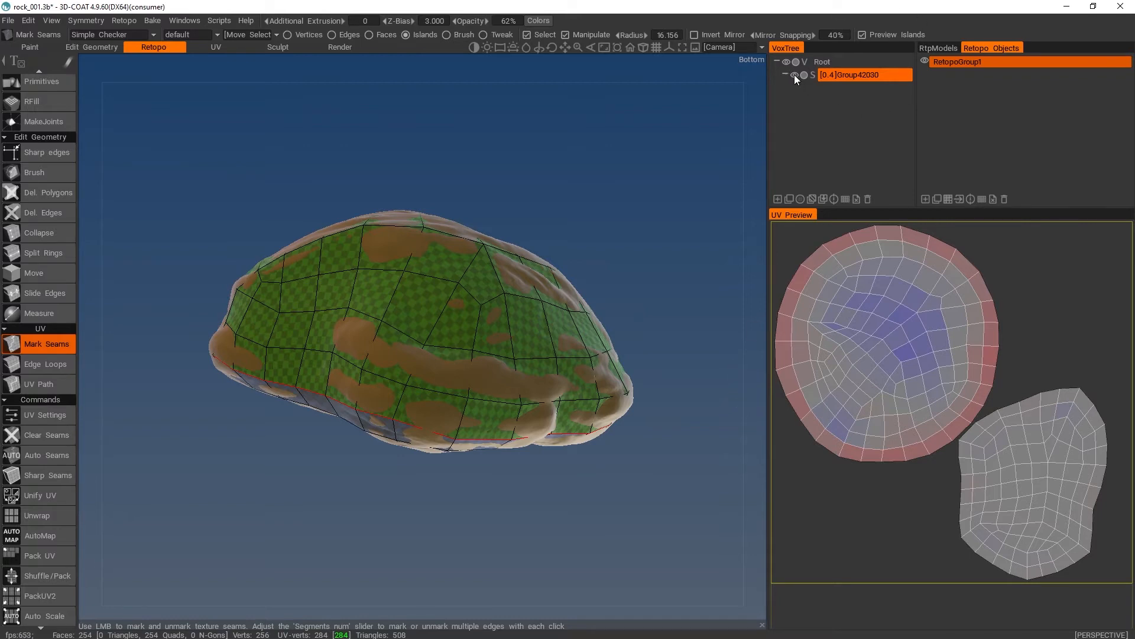
- Compare the sculpt and the retopo mesh by viewing each one alone, and leave both visible
{"action": "left_click", "coordinate": [925, 61]}
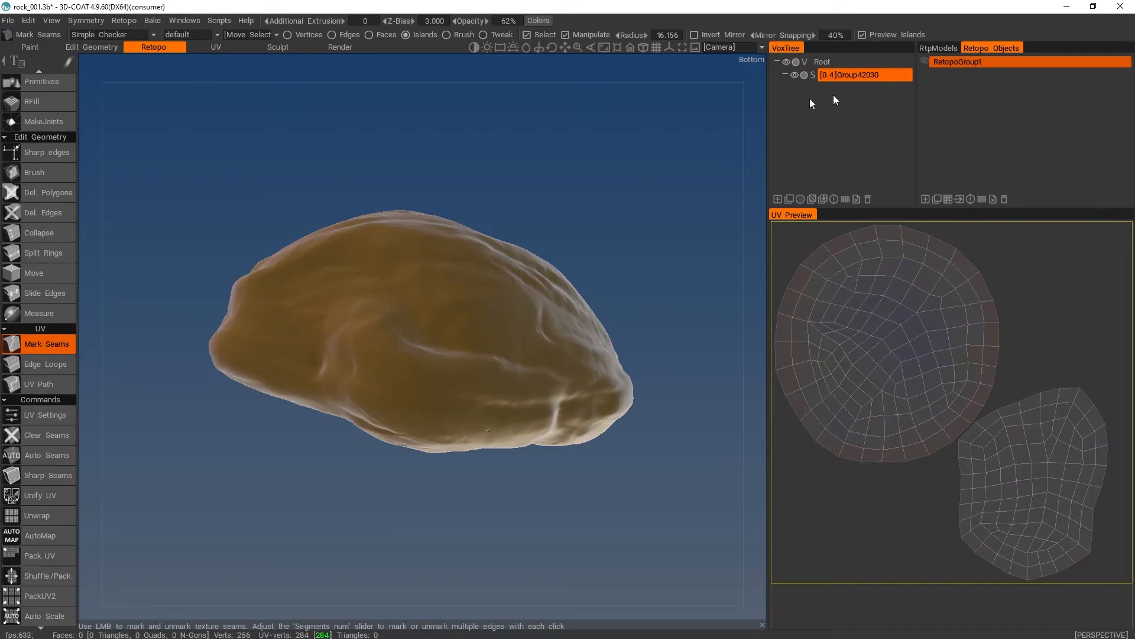
{"action": "left_click_drag", "start_coordinate": [513, 80], "coordinate": [492, 147]}
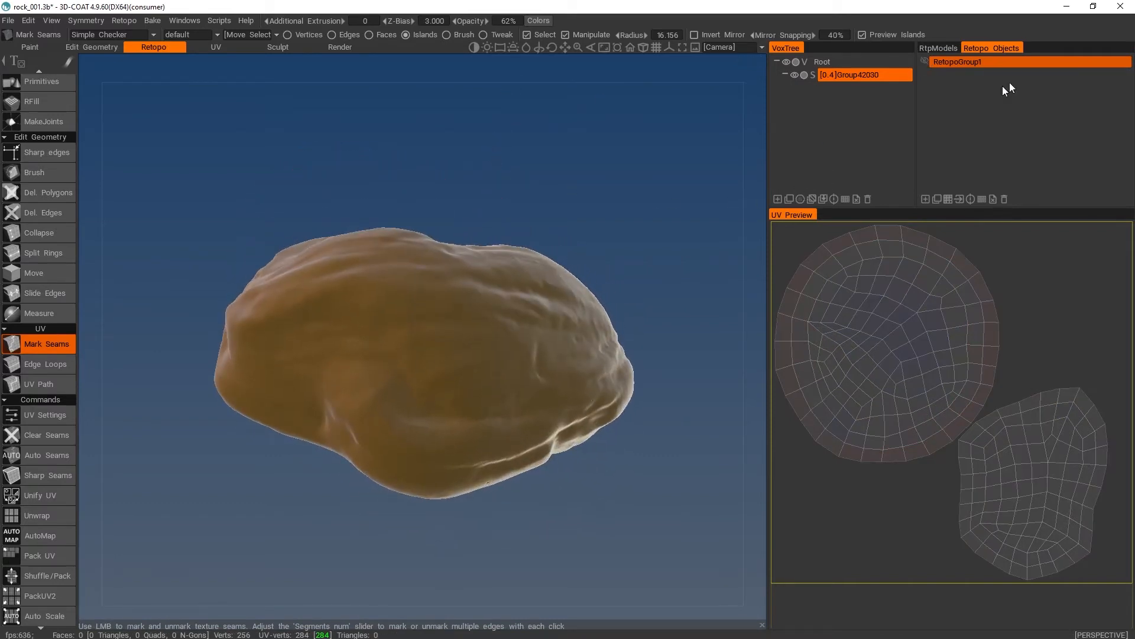
{"action": "left_click", "coordinate": [924, 61]}
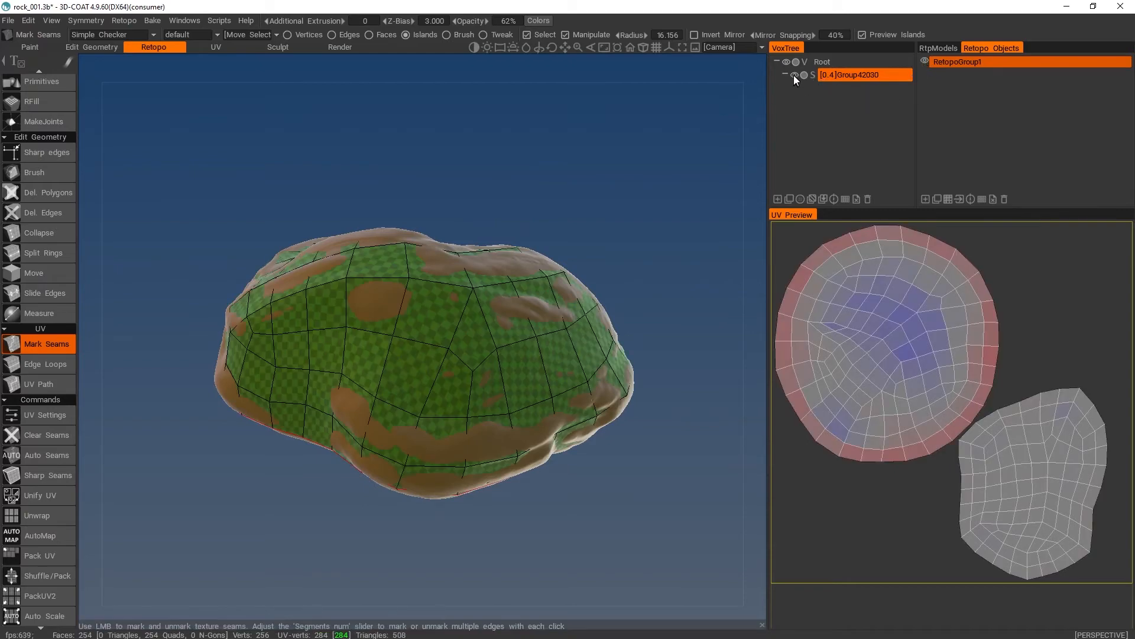
{"action": "left_click", "coordinate": [794, 75]}
{"action": "mouse_move", "coordinate": [715, 126]}
{"action": "left_mouse_down"}
{"action": "mouse_move", "coordinate": [557, 259]}
{"action": "mouse_move", "coordinate": [555, 386]}
{"action": "mouse_move", "coordinate": [553, 249]}
{"action": "mouse_move", "coordinate": [571, 132]}
{"action": "mouse_move", "coordinate": [556, 121]}
{"action": "left_mouse_up"}
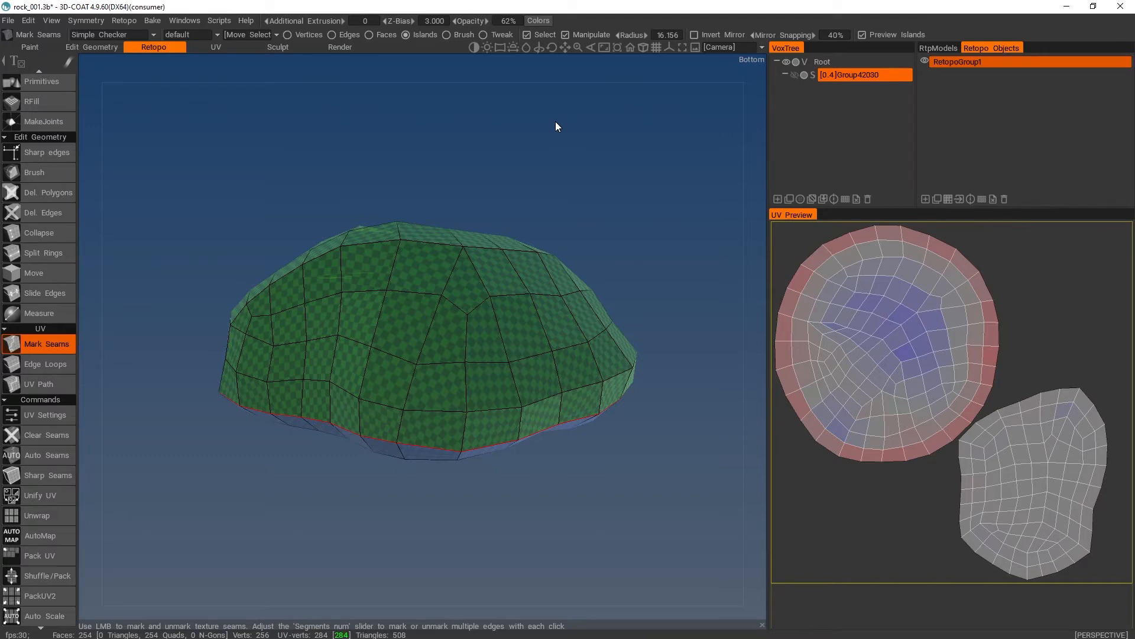
{"action": "left_click", "coordinate": [794, 75]}
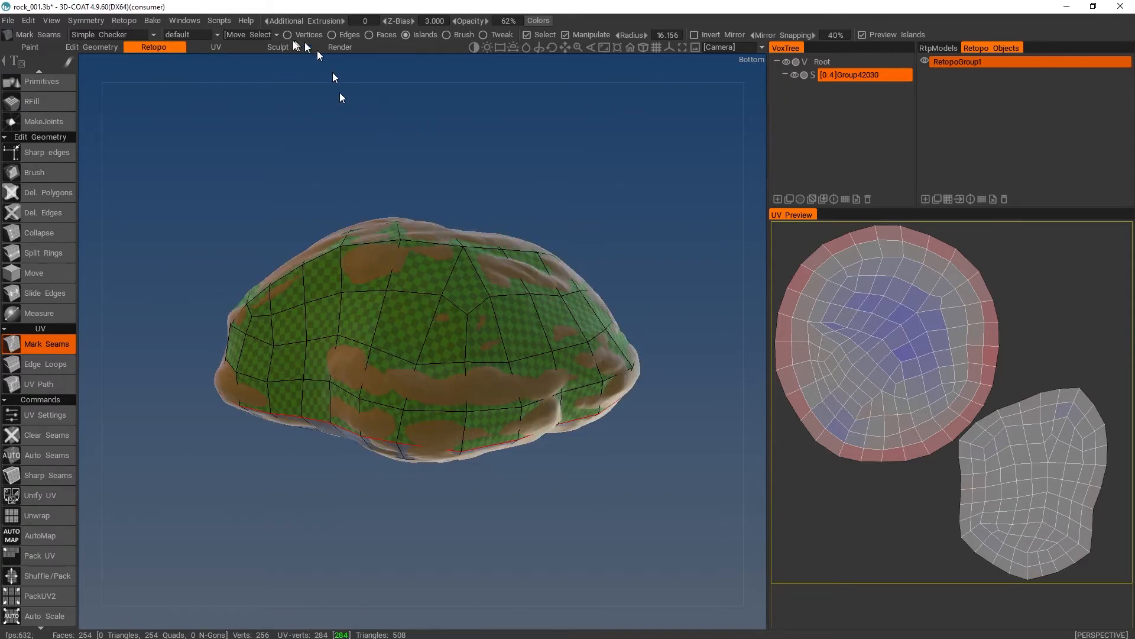
- Switch to the Paint room, show the Painted layer, and check the rock's painted surface
{"action": "left_click", "coordinate": [277, 47]}
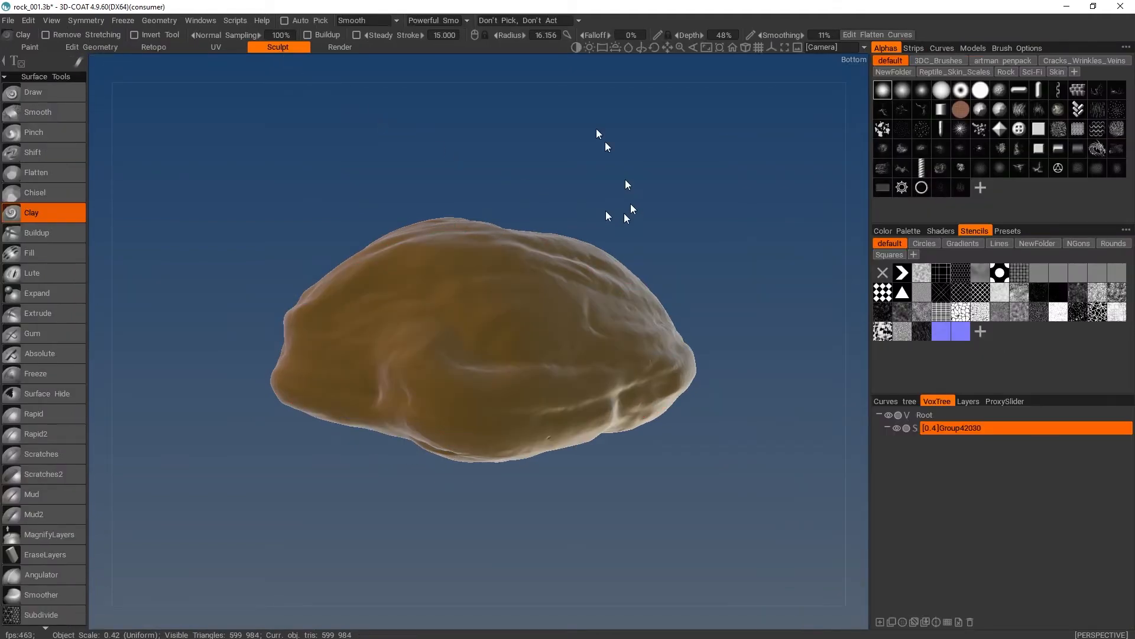
{"action": "mouse_move", "coordinate": [615, 207]}
{"action": "left_mouse_down"}
{"action": "mouse_move", "coordinate": [633, 255]}
{"action": "mouse_move", "coordinate": [591, 161]}
{"action": "mouse_move", "coordinate": [608, 172]}
{"action": "mouse_move", "coordinate": [615, 254]}
{"action": "mouse_move", "coordinate": [604, 248]}
{"action": "mouse_move", "coordinate": [603, 197]}
{"action": "left_mouse_up"}
{"action": "left_click", "coordinate": [30, 47]}
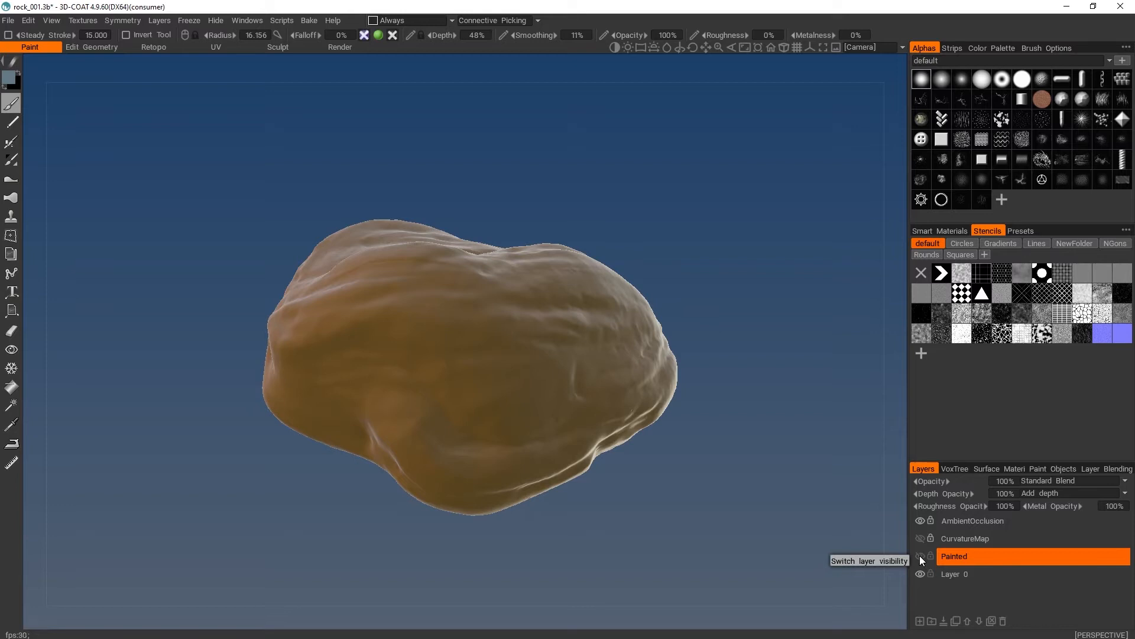
{"action": "left_click", "coordinate": [920, 555]}
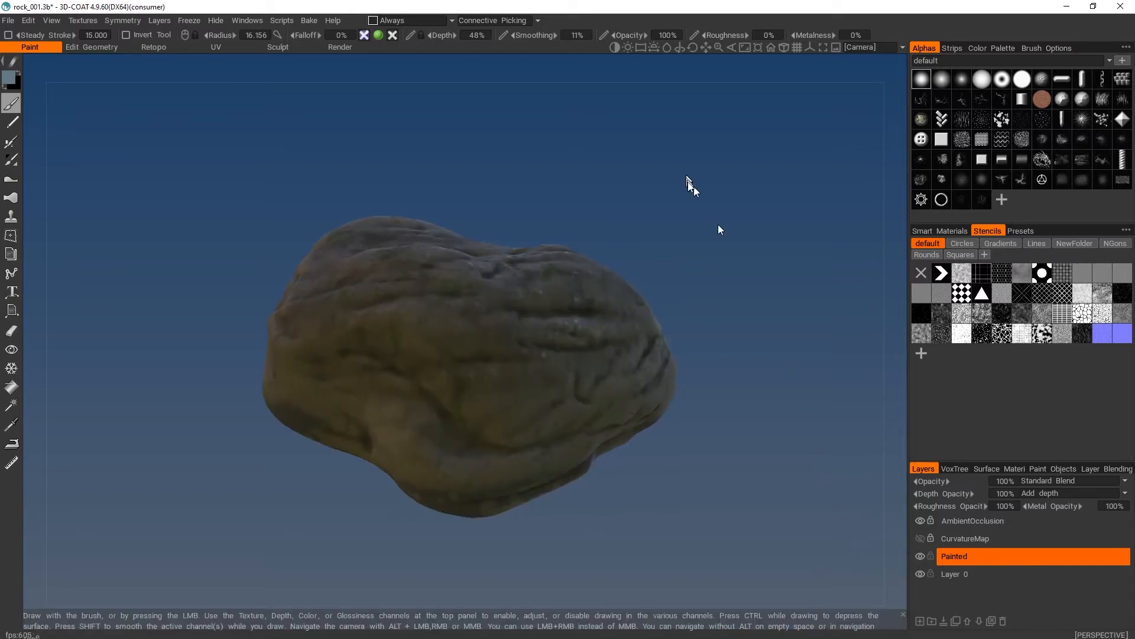
{"action": "mouse_move", "coordinate": [718, 225]}
{"action": "left_mouse_down"}
{"action": "mouse_move", "coordinate": [693, 271]}
{"action": "mouse_move", "coordinate": [688, 171]}
{"action": "mouse_move", "coordinate": [312, 256]}
{"action": "mouse_move", "coordinate": [466, 256]}
{"action": "mouse_move", "coordinate": [681, 316]}
{"action": "mouse_move", "coordinate": [684, 183]}
{"action": "mouse_move", "coordinate": [190, 309]}
{"action": "left_mouse_up"}
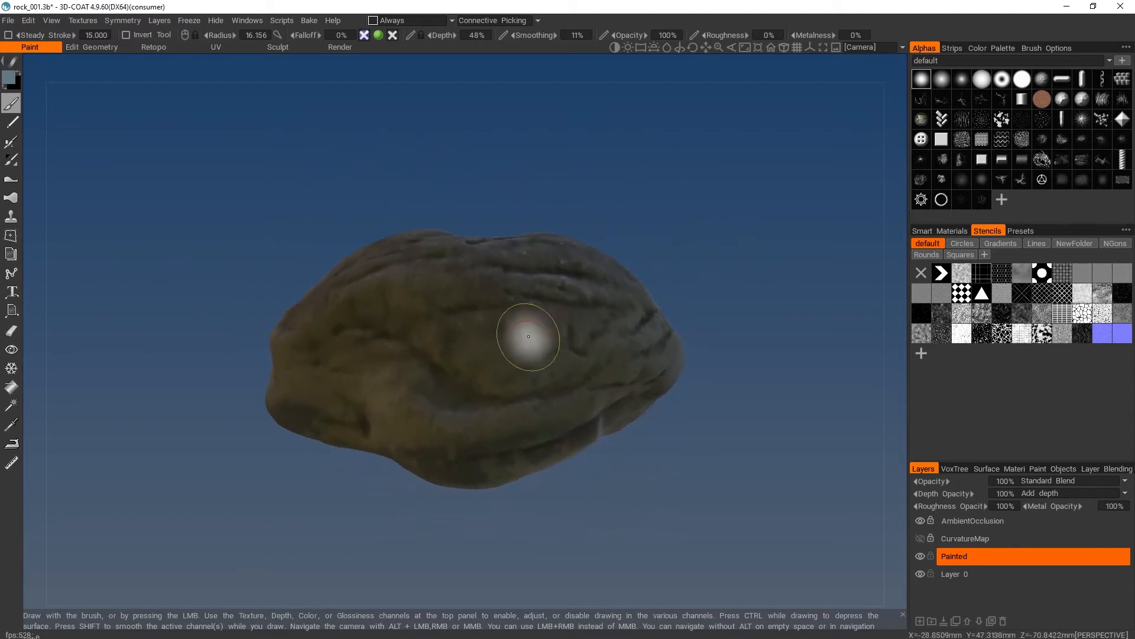
- Return to the Retopo room and compare the painted sculpt with the retopo mesh by hiding and reshowing RetopoGroup1
{"action": "mouse_move", "coordinate": [639, 363]}
{"action": "left_mouse_down"}
{"action": "mouse_move", "coordinate": [657, 270]}
{"action": "mouse_move", "coordinate": [713, 333]}
{"action": "mouse_move", "coordinate": [639, 251]}
{"action": "left_mouse_up"}
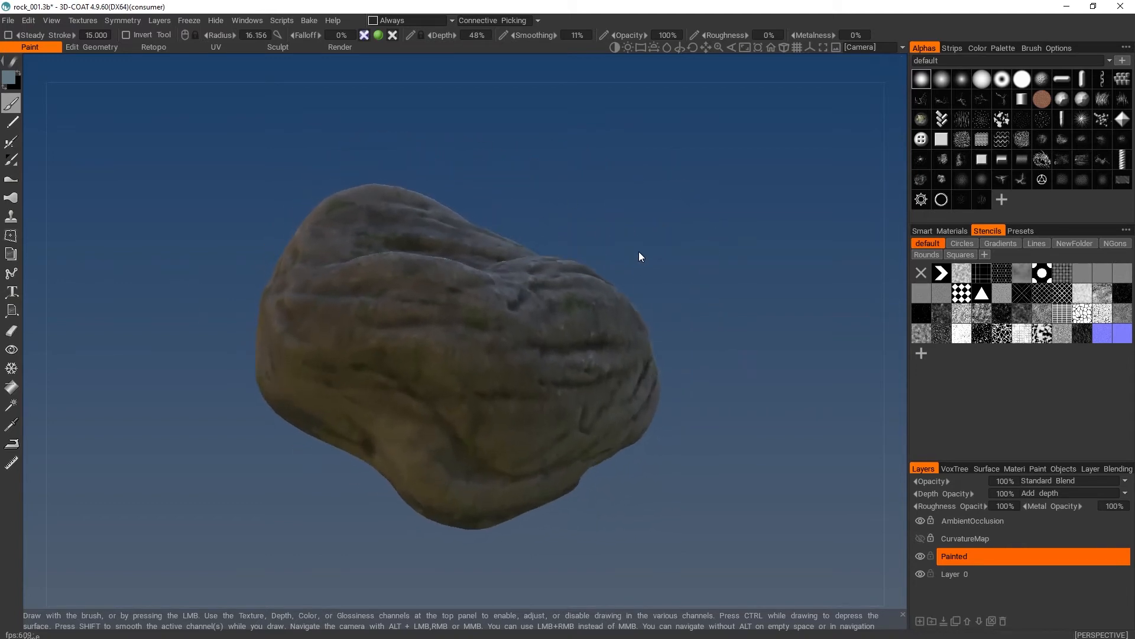
{"action": "left_click", "coordinate": [154, 46]}
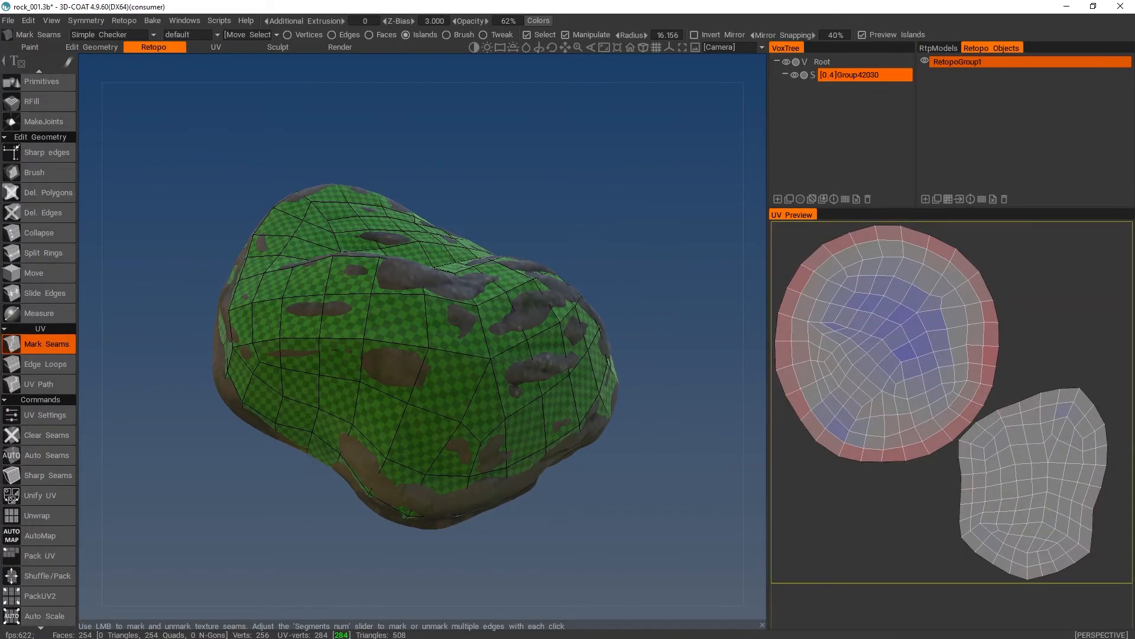
{"action": "left_click_drag", "start_coordinate": [596, 213], "coordinate": [582, 222]}
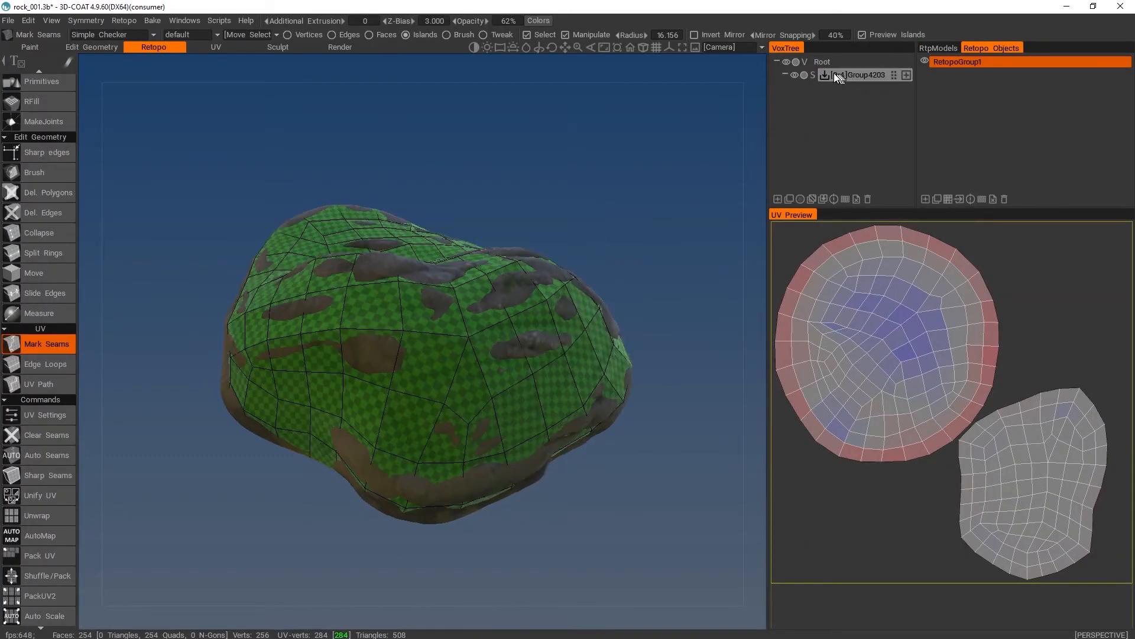
{"action": "left_click", "coordinate": [820, 80]}
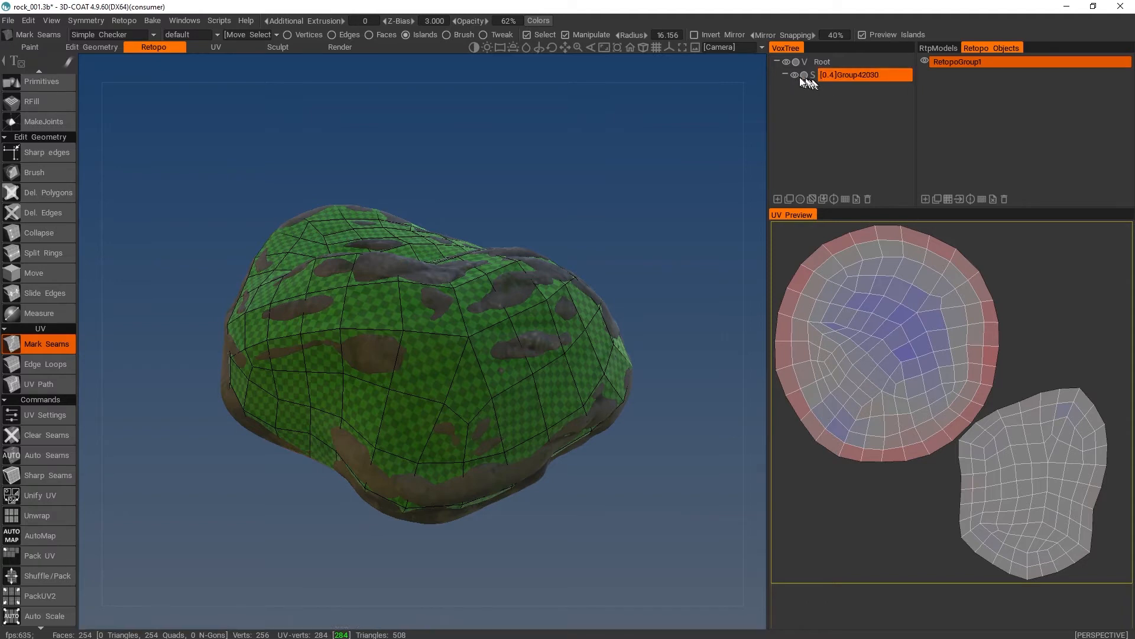
{"action": "left_click", "coordinate": [924, 61]}
{"action": "left_click_drag", "start_coordinate": [585, 195], "coordinate": [228, 510]}
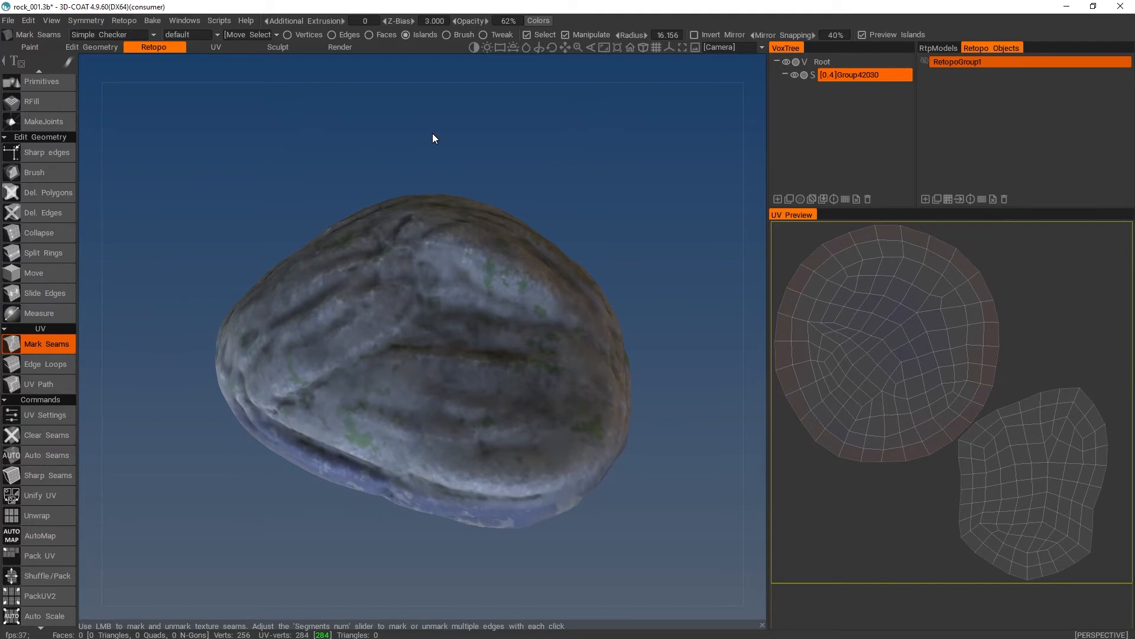
{"action": "left_click", "coordinate": [924, 61]}
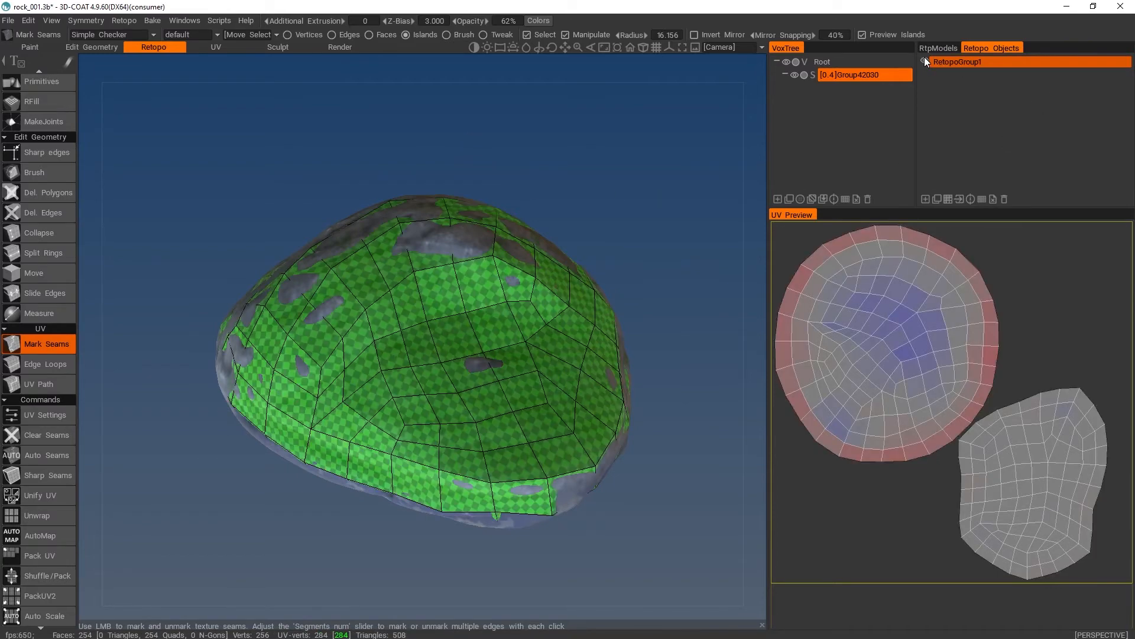
- Start a per-pixel bake with normal map and set the scan depth outside the object to 8.654
{"action": "left_click_drag", "start_coordinate": [656, 223], "coordinate": [567, 122]}
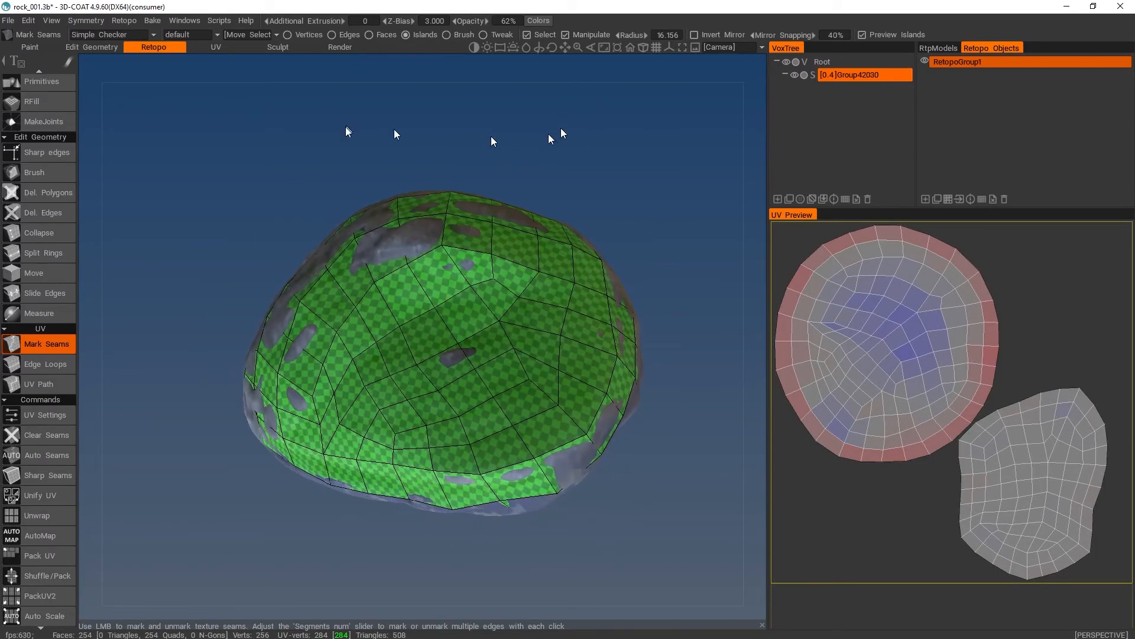
{"action": "left_click", "coordinate": [151, 20]}
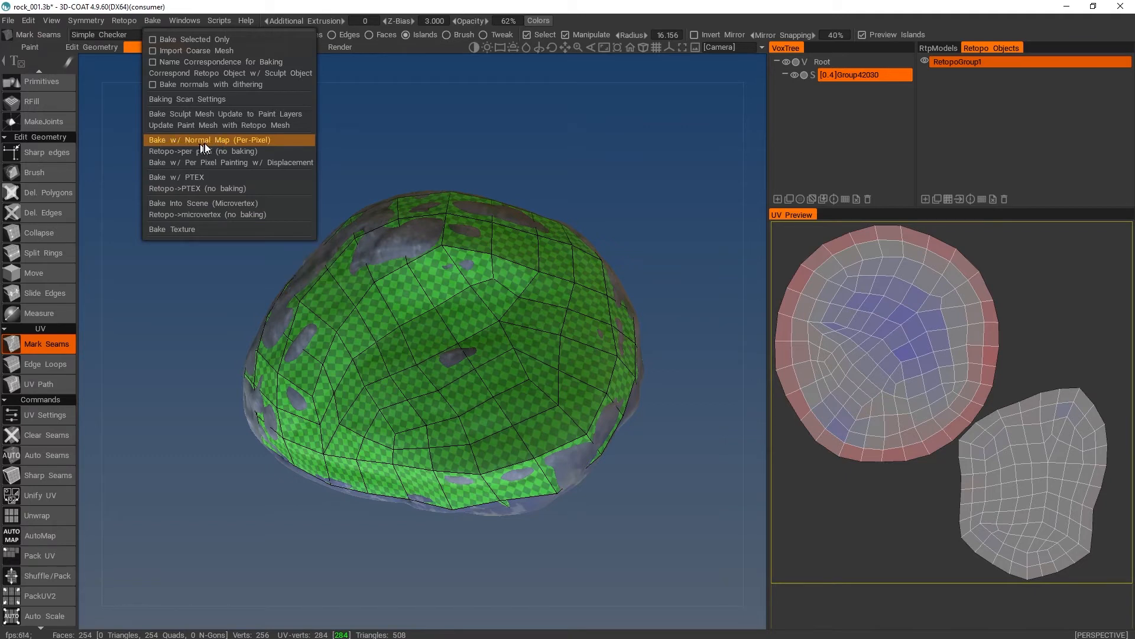
{"action": "left_click", "coordinate": [258, 140]}
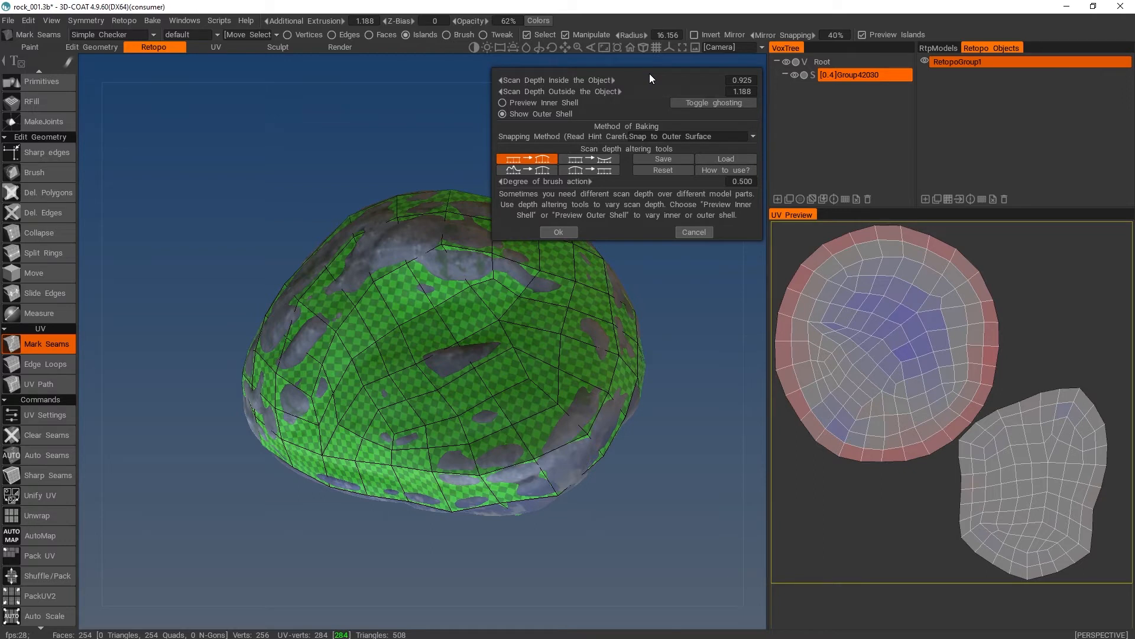
{"action": "left_click_drag", "start_coordinate": [656, 77], "coordinate": [659, 78]}
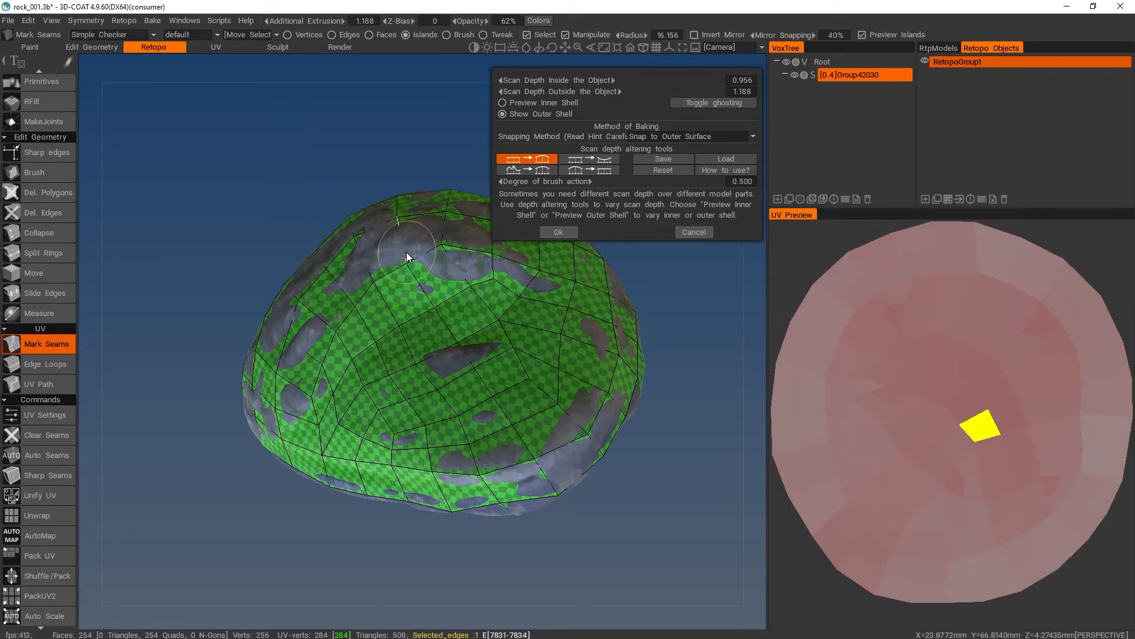
{"action": "left_click_drag", "start_coordinate": [556, 91], "coordinate": [685, 80]}
{"action": "left_click_drag", "start_coordinate": [275, 208], "coordinate": [269, 179]}
- Preview the inner shell, set the scan depth inside the object to 5.185, and accept the scan settings
{"action": "left_click", "coordinate": [528, 101]}
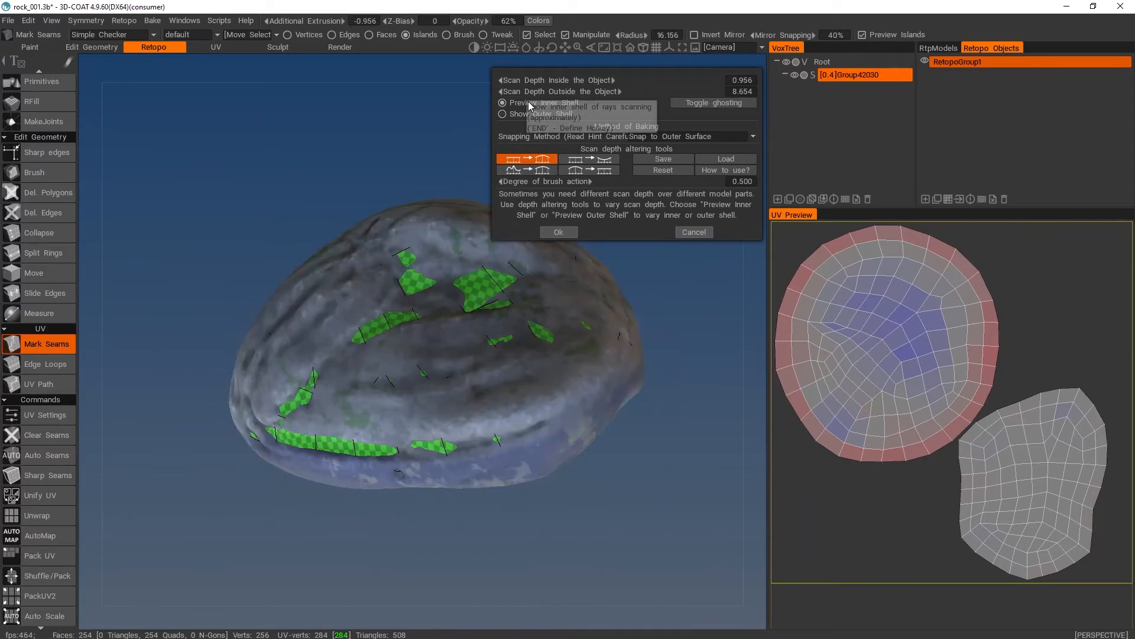
{"action": "left_click_drag", "start_coordinate": [337, 139], "coordinate": [269, 122]}
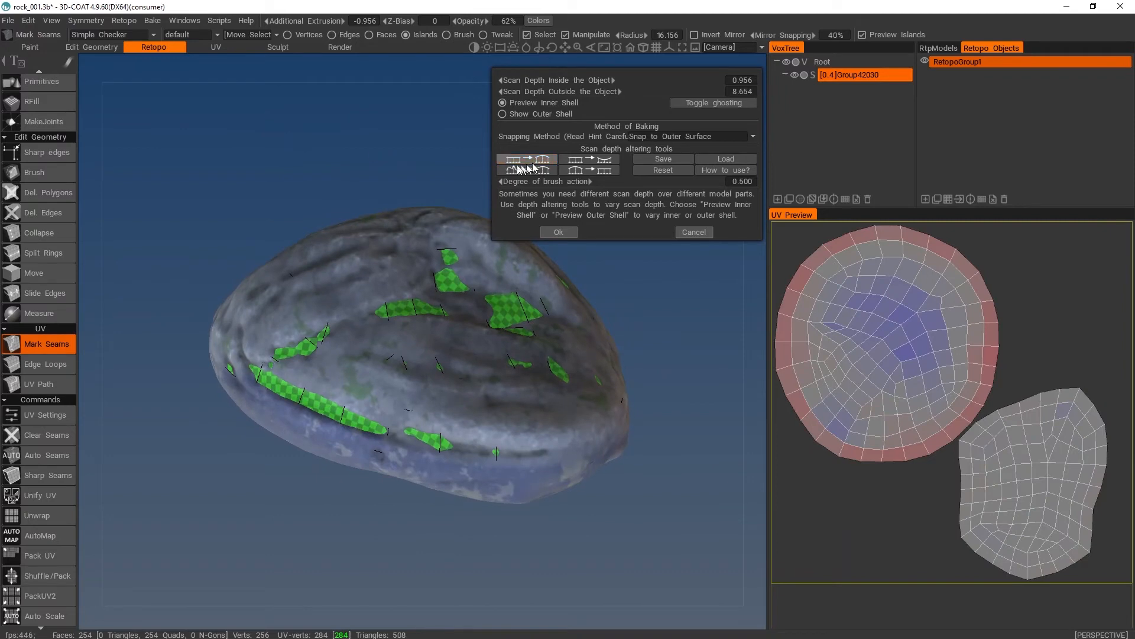
{"action": "left_click_drag", "start_coordinate": [554, 84], "coordinate": [656, 83]}
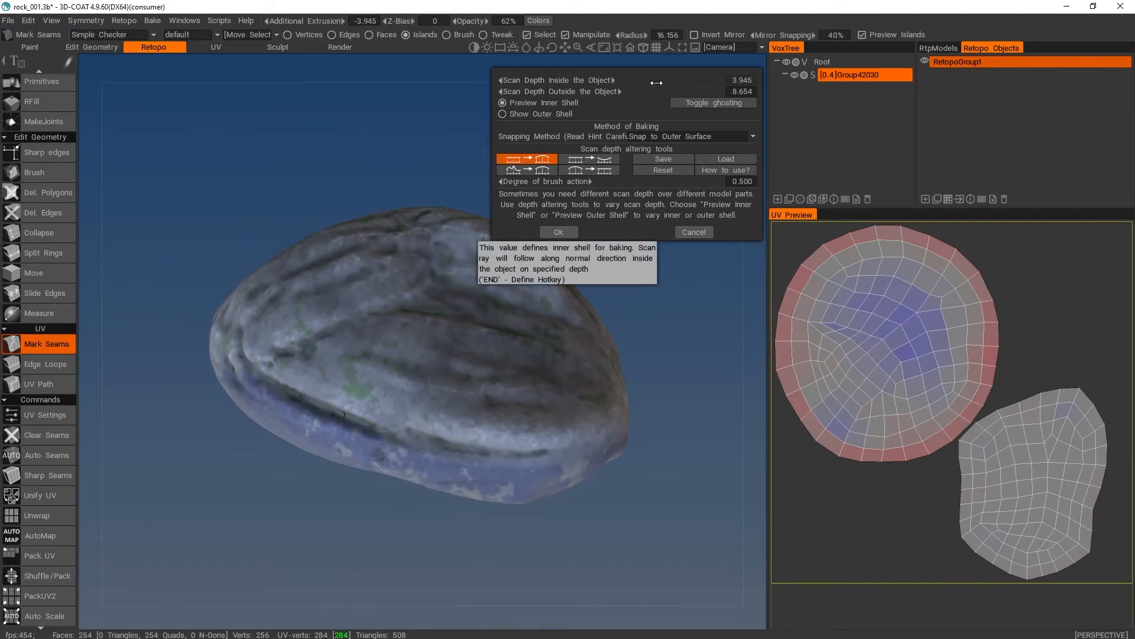
{"action": "left_click_drag", "start_coordinate": [400, 162], "coordinate": [375, 384]}
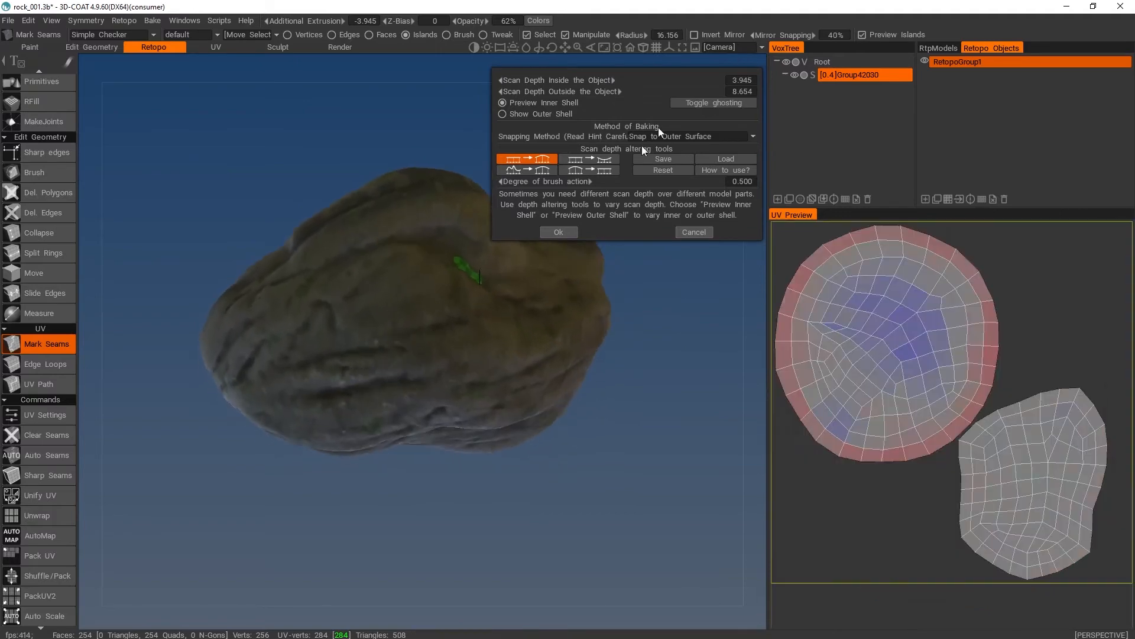
{"action": "left_click_drag", "start_coordinate": [560, 79], "coordinate": [568, 79]}
{"action": "left_click_drag", "start_coordinate": [454, 102], "coordinate": [329, 112]}
{"action": "left_click_drag", "start_coordinate": [619, 497], "coordinate": [552, 435]}
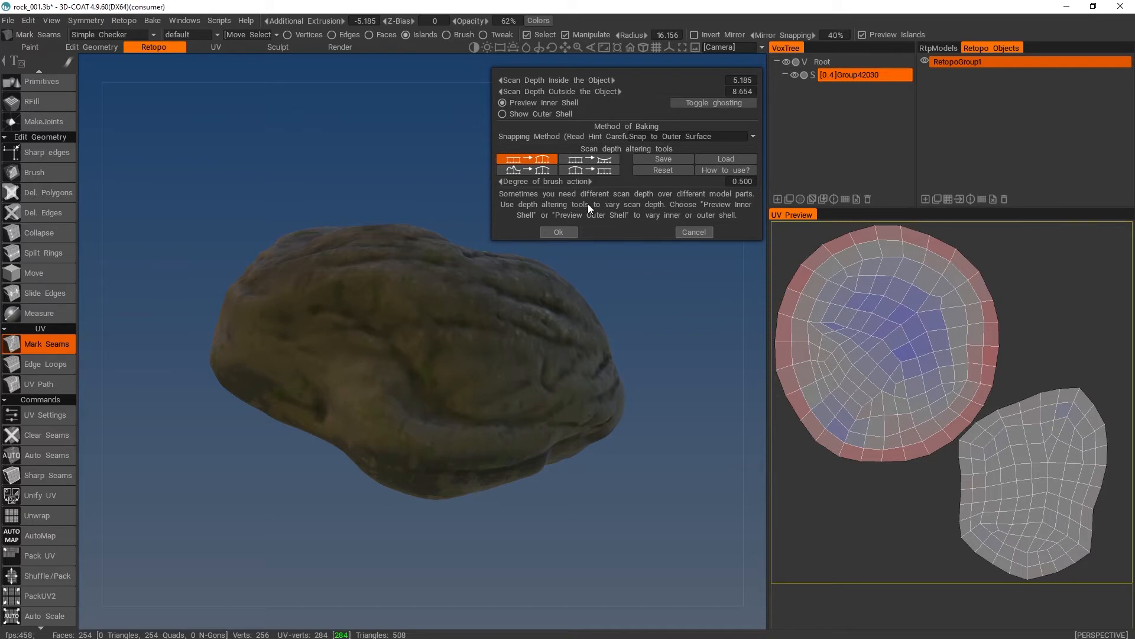
{"action": "left_click", "coordinate": [560, 233]}
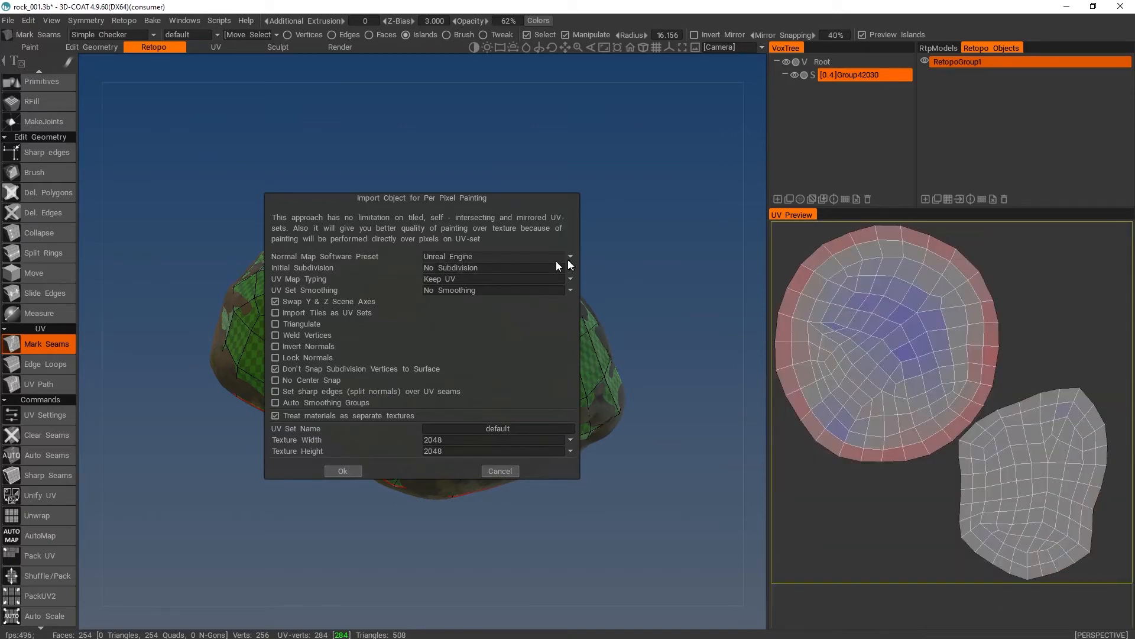
- Bake the rock with the Unreal Engine normal map preset, no subdivision, existing UVs kept, and 2048 x 2048 textures
{"action": "left_click", "coordinate": [569, 256]}
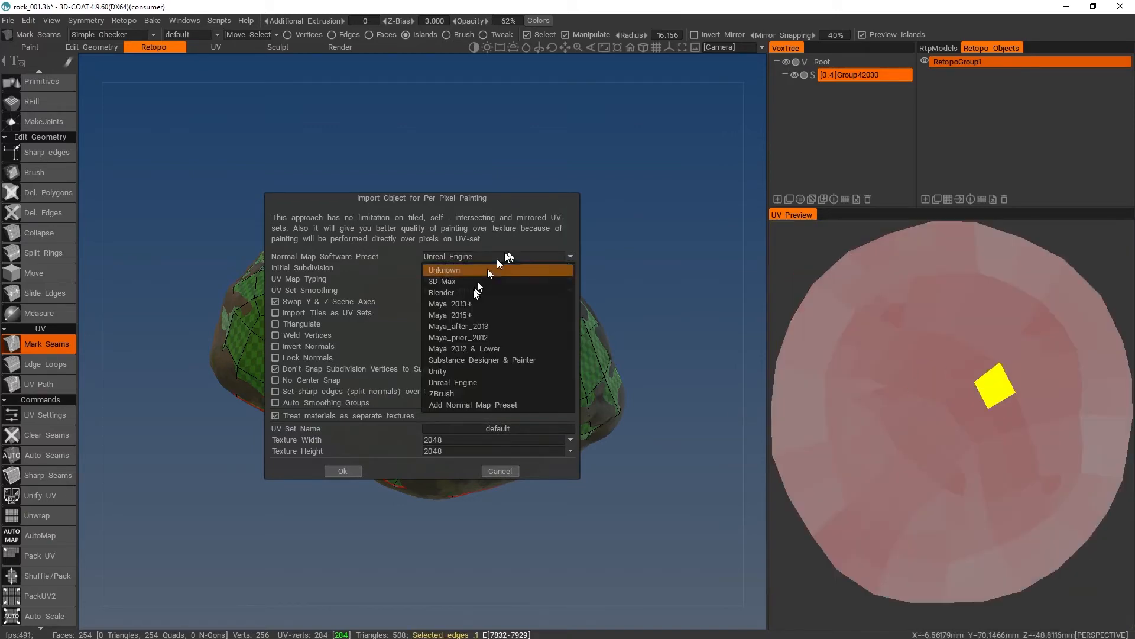
{"action": "left_click", "coordinate": [449, 383]}
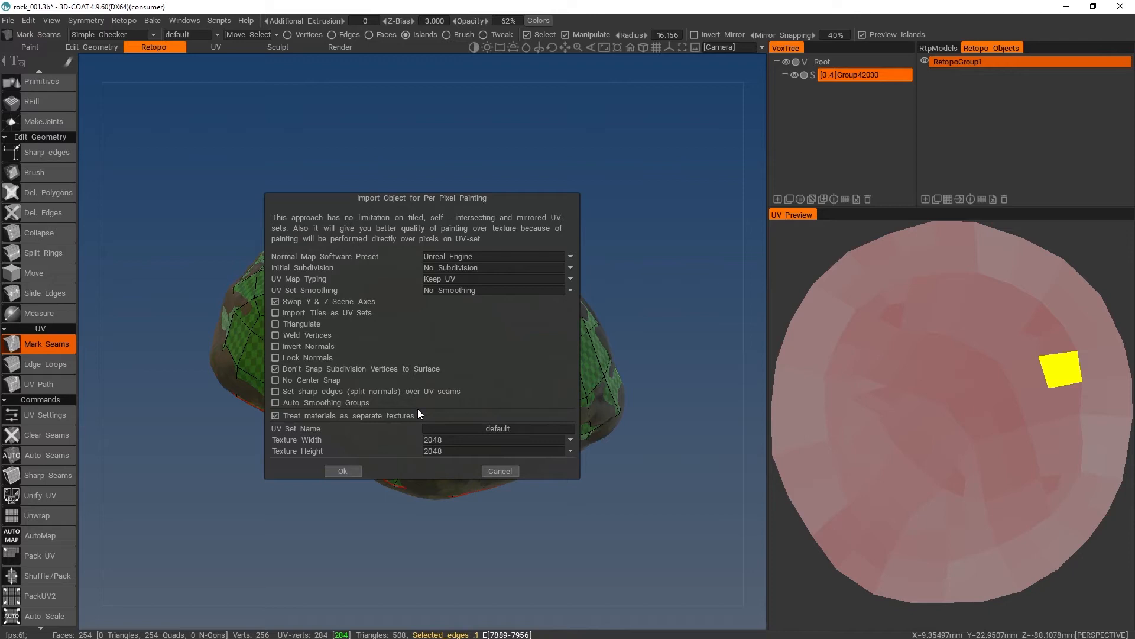
{"action": "left_click", "coordinate": [348, 470]}
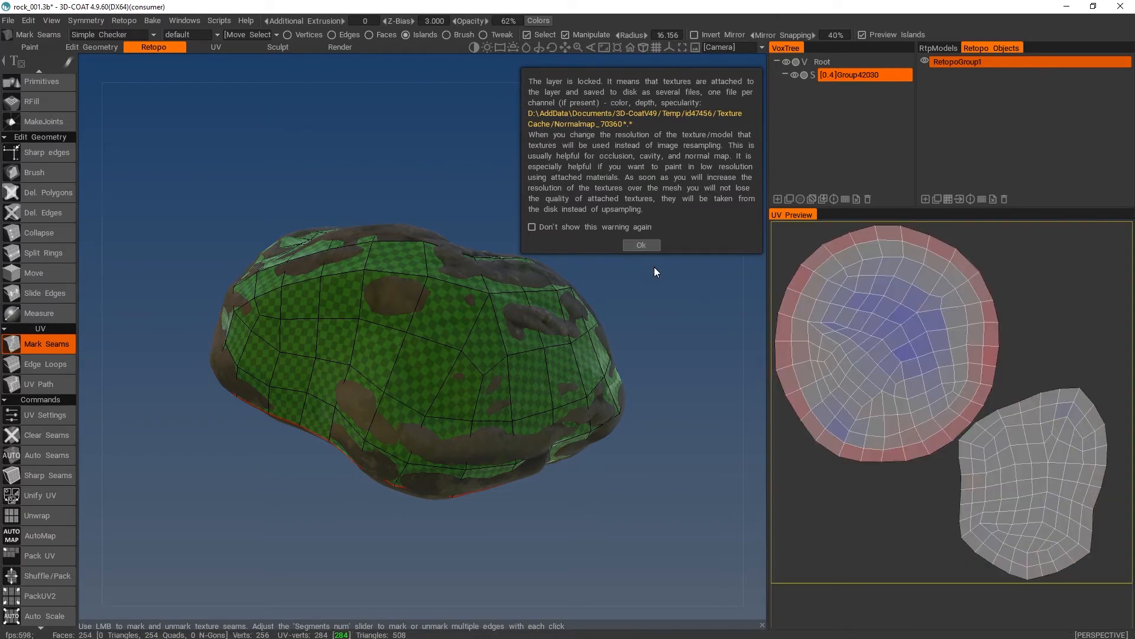
{"action": "left_click", "coordinate": [643, 246]}
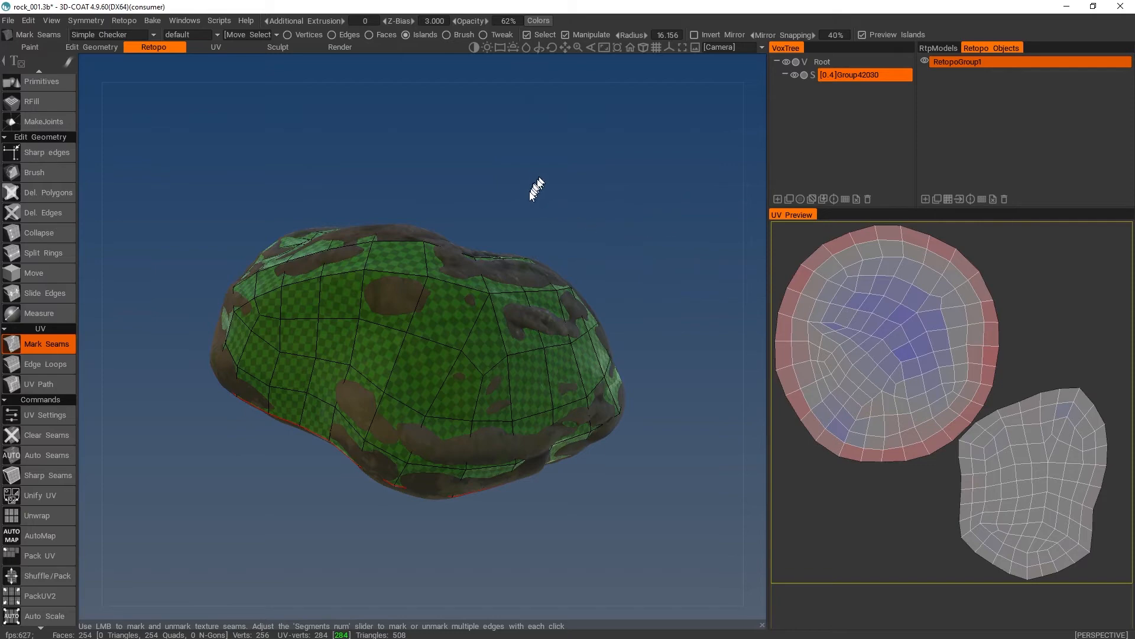
- Switch to the Paint room, hide the sculpt to examine the baked low-poly rock, and show the sculpt again
{"action": "left_click", "coordinate": [31, 47]}
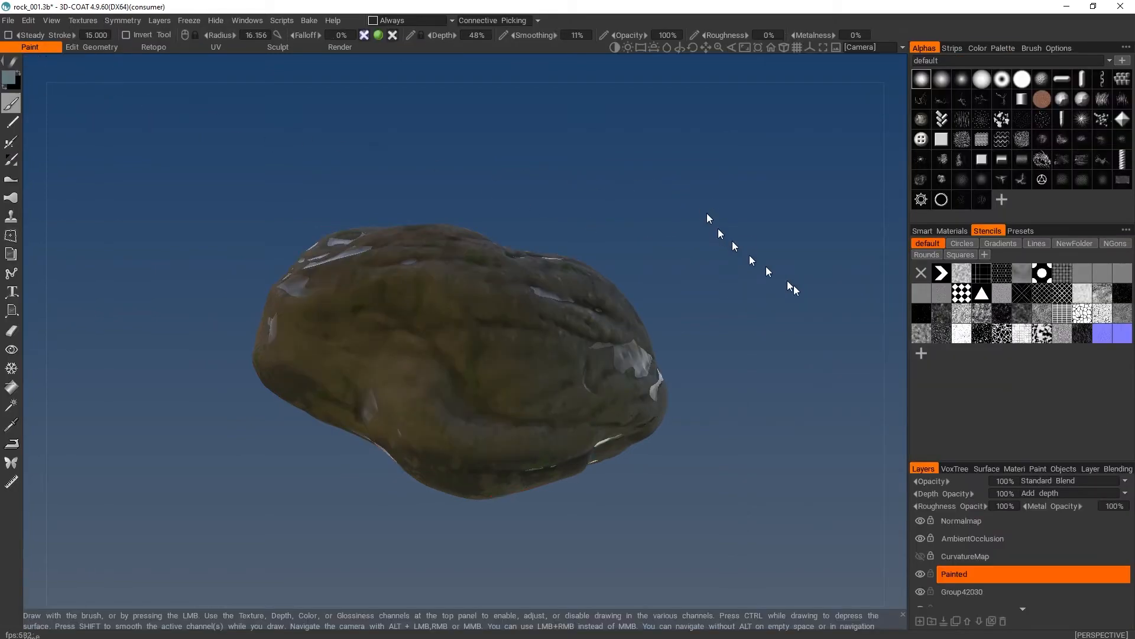
{"action": "left_click", "coordinate": [955, 468]}
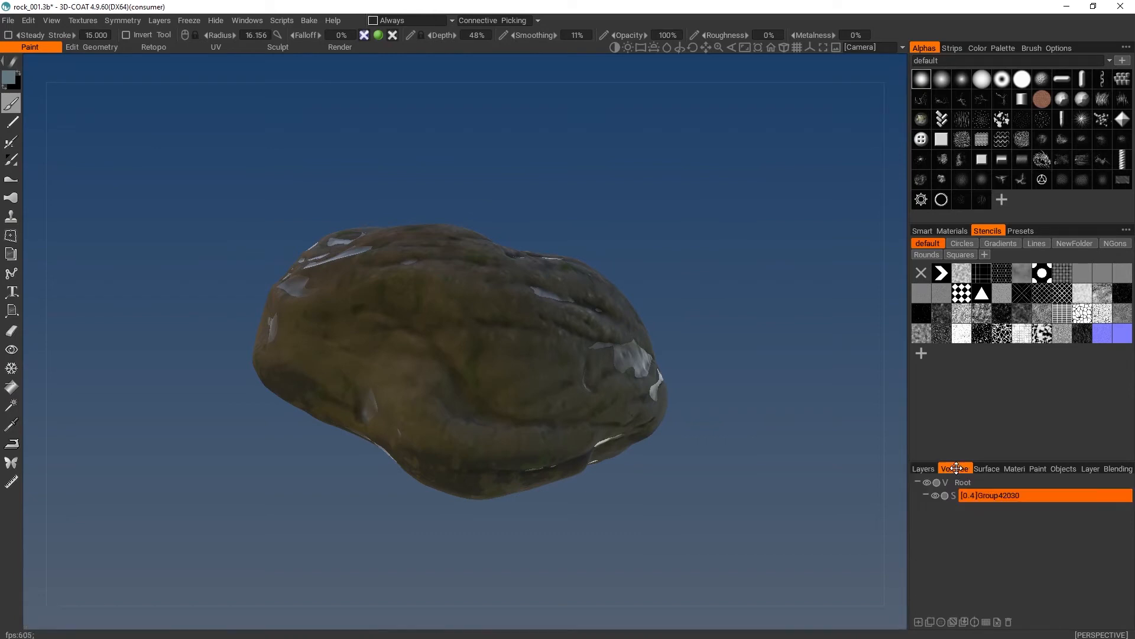
{"action": "left_click", "coordinate": [927, 484]}
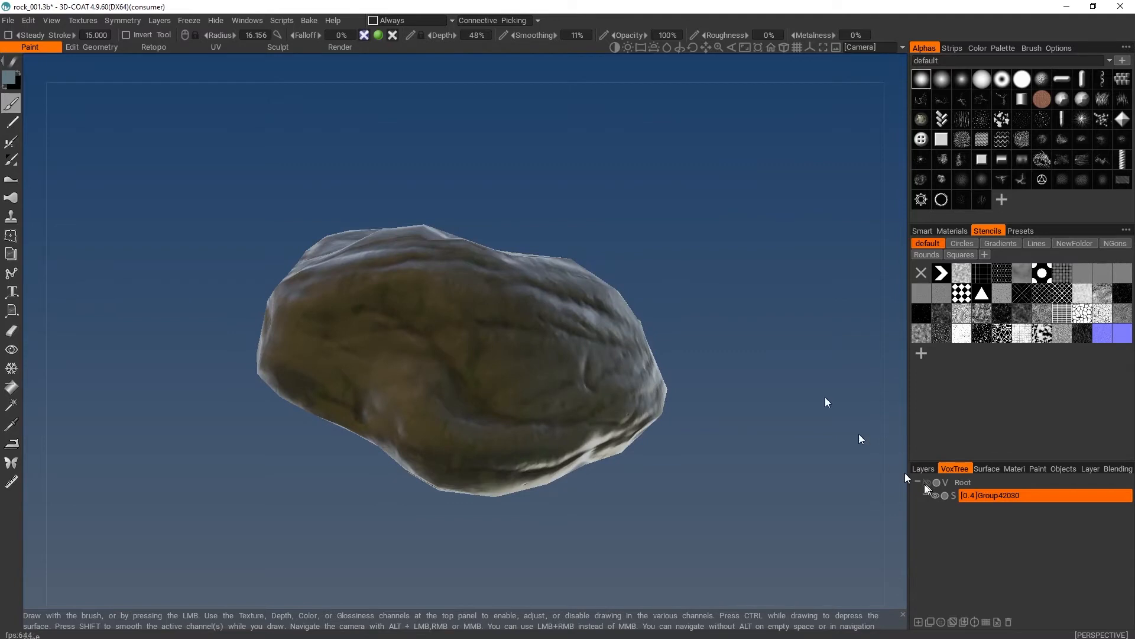
{"action": "mouse_move", "coordinate": [600, 98]}
{"action": "left_mouse_down"}
{"action": "mouse_move", "coordinate": [611, 145]}
{"action": "mouse_move", "coordinate": [598, 231]}
{"action": "mouse_move", "coordinate": [664, 248]}
{"action": "mouse_move", "coordinate": [826, 241]}
{"action": "mouse_move", "coordinate": [592, 162]}
{"action": "mouse_move", "coordinate": [548, 76]}
{"action": "mouse_move", "coordinate": [664, 203]}
{"action": "mouse_move", "coordinate": [728, 355]}
{"action": "mouse_move", "coordinate": [781, 384]}
{"action": "mouse_move", "coordinate": [712, 256]}
{"action": "mouse_move", "coordinate": [706, 172]}
{"action": "mouse_move", "coordinate": [481, 241]}
{"action": "mouse_move", "coordinate": [299, 397]}
{"action": "mouse_move", "coordinate": [426, 459]}
{"action": "mouse_move", "coordinate": [679, 418]}
{"action": "mouse_move", "coordinate": [720, 370]}
{"action": "mouse_move", "coordinate": [698, 351]}
{"action": "left_mouse_up"}
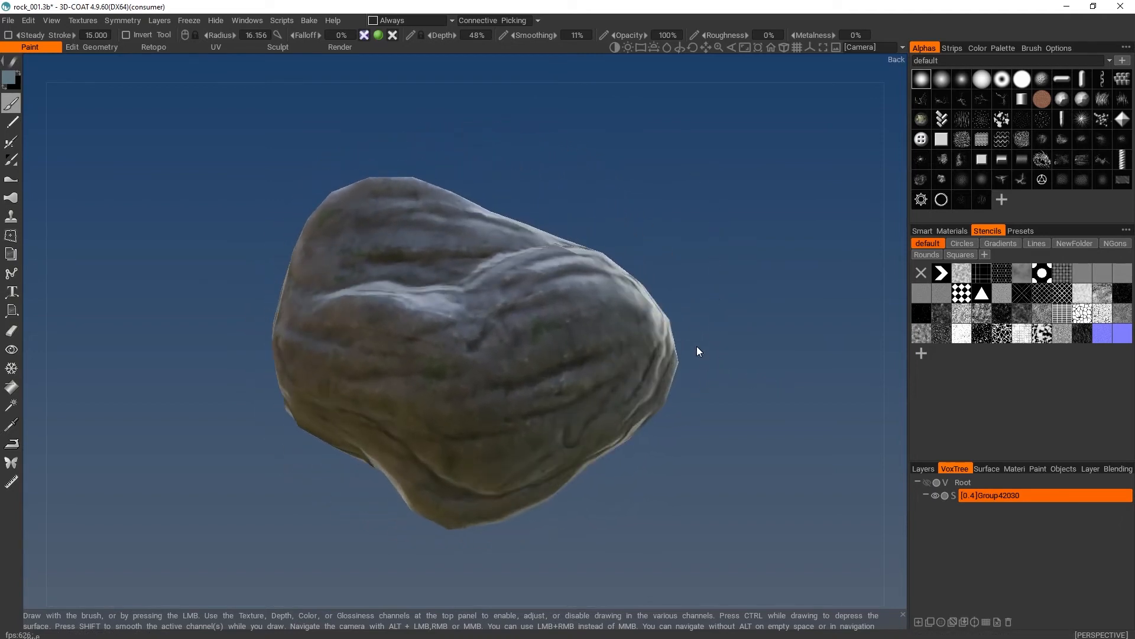
{"action": "left_click", "coordinate": [927, 482]}
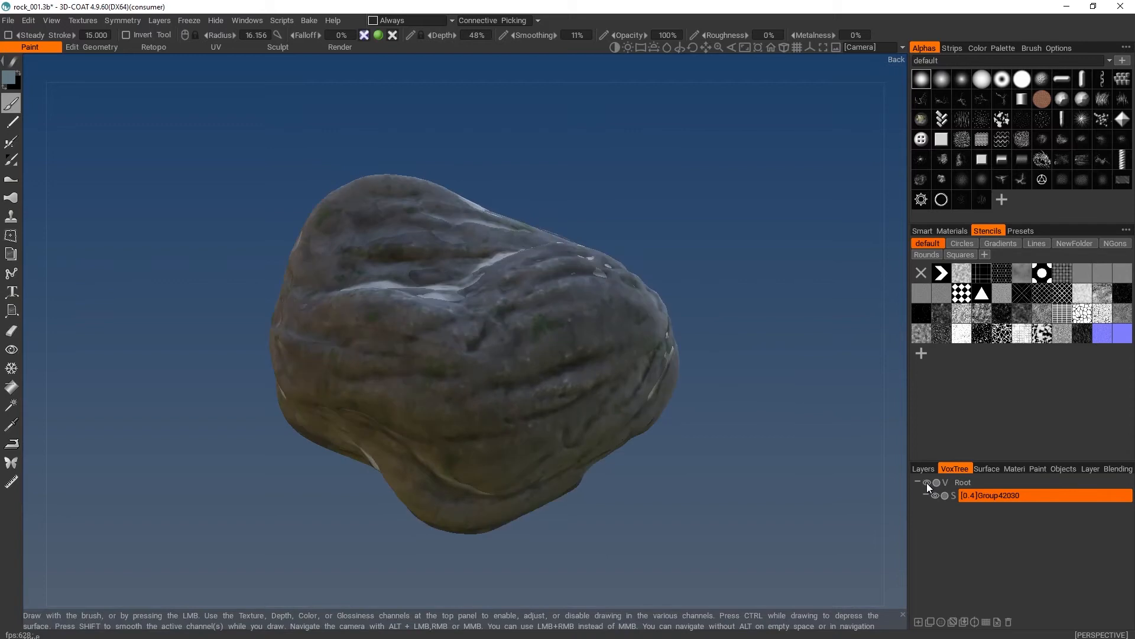
- Hide the RetopoGroup1 paint object and examine the high-poly sculpt's surface and dense mesh up close
{"action": "left_click", "coordinate": [1058, 469]}
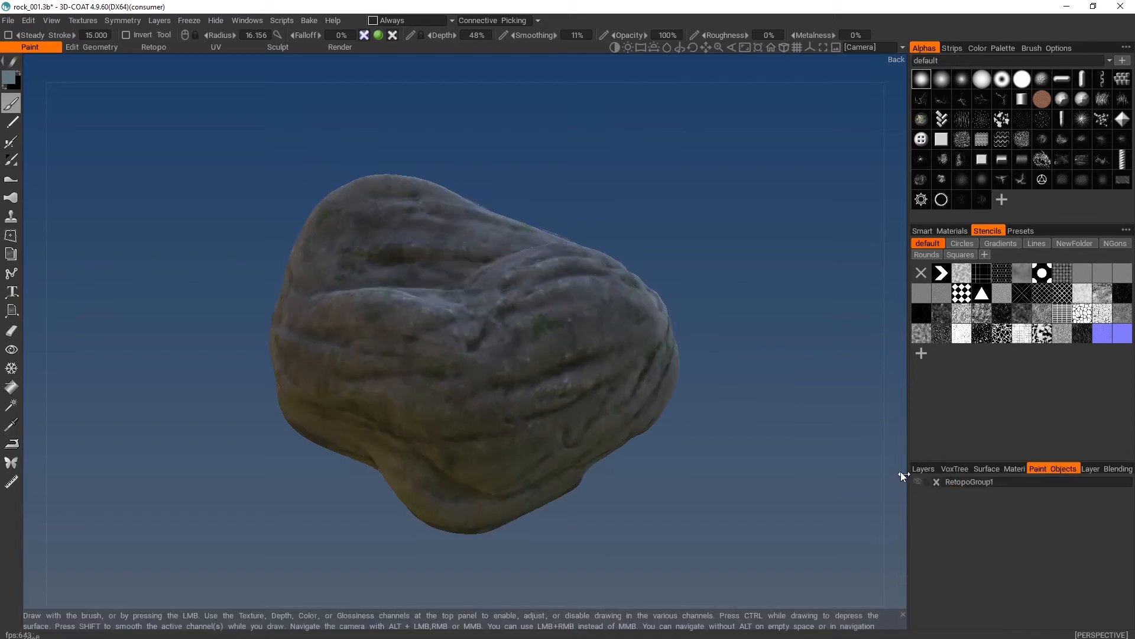
{"action": "mouse_move", "coordinate": [672, 229]}
{"action": "left_mouse_down"}
{"action": "mouse_move", "coordinate": [676, 257]}
{"action": "mouse_move", "coordinate": [679, 225]}
{"action": "left_mouse_up"}
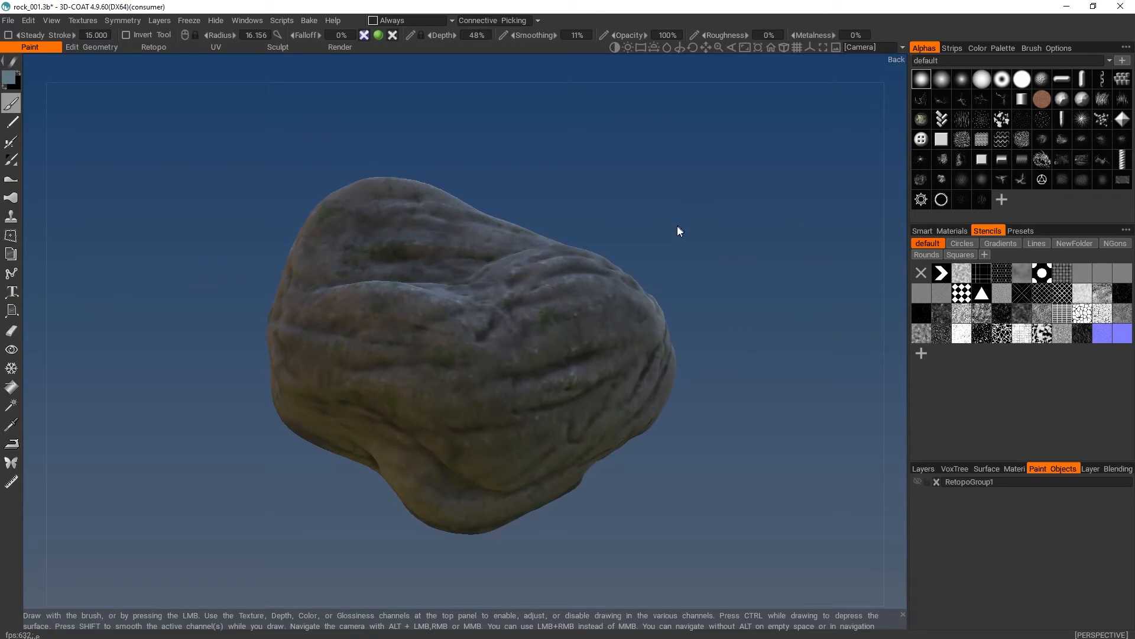
{"action": "scroll", "coordinate": [678, 231], "scroll_direction": "up", "scroll_amount": 10}
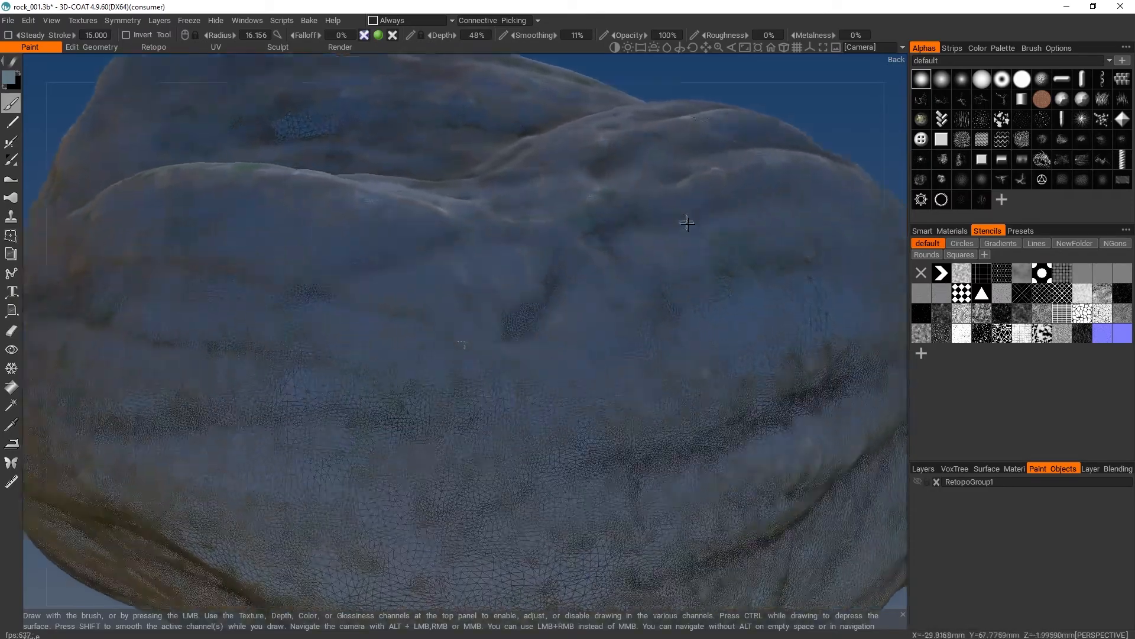
{"action": "scroll", "coordinate": [689, 227], "scroll_direction": "up", "scroll_amount": 10}
{"action": "scroll", "coordinate": [697, 243], "scroll_direction": "down", "scroll_amount": 10}
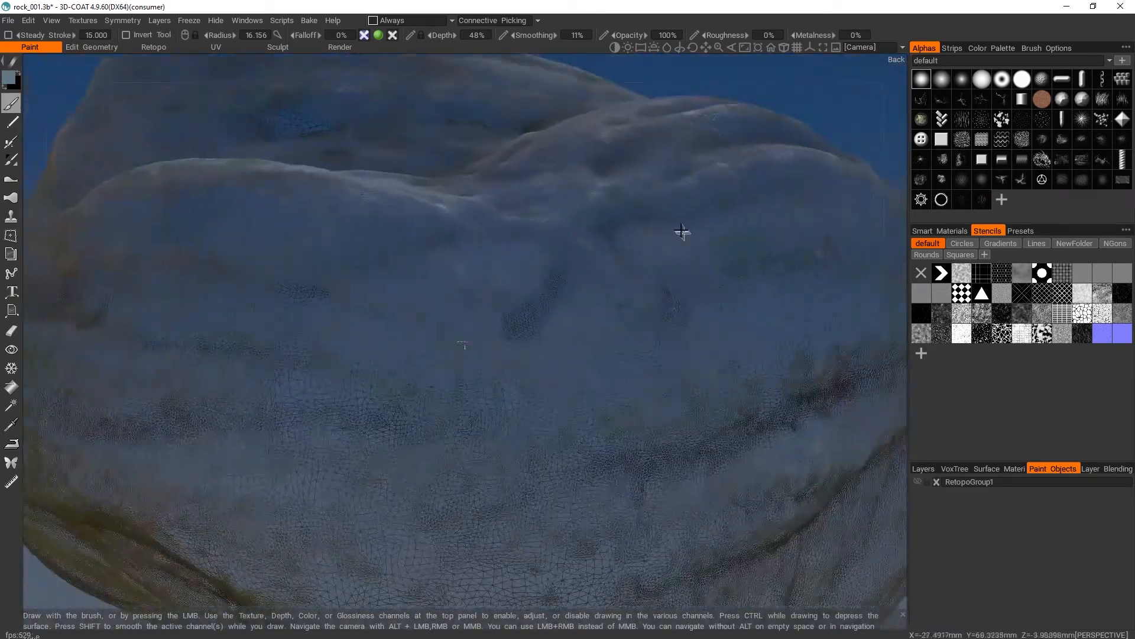
{"action": "scroll", "coordinate": [665, 214], "scroll_direction": "down", "scroll_amount": 10}
{"action": "scroll", "coordinate": [657, 211], "scroll_direction": "up", "scroll_amount": 12}
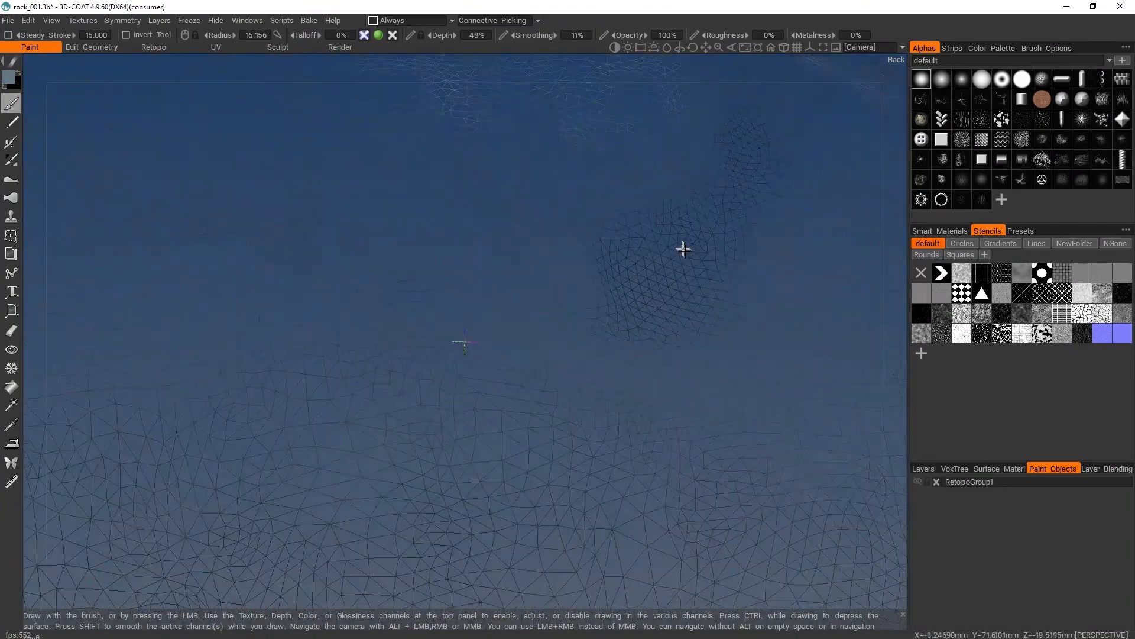
{"action": "scroll", "coordinate": [650, 219], "scroll_direction": "down", "scroll_amount": 12}
{"action": "scroll", "coordinate": [639, 213], "scroll_direction": "up", "scroll_amount": 3}
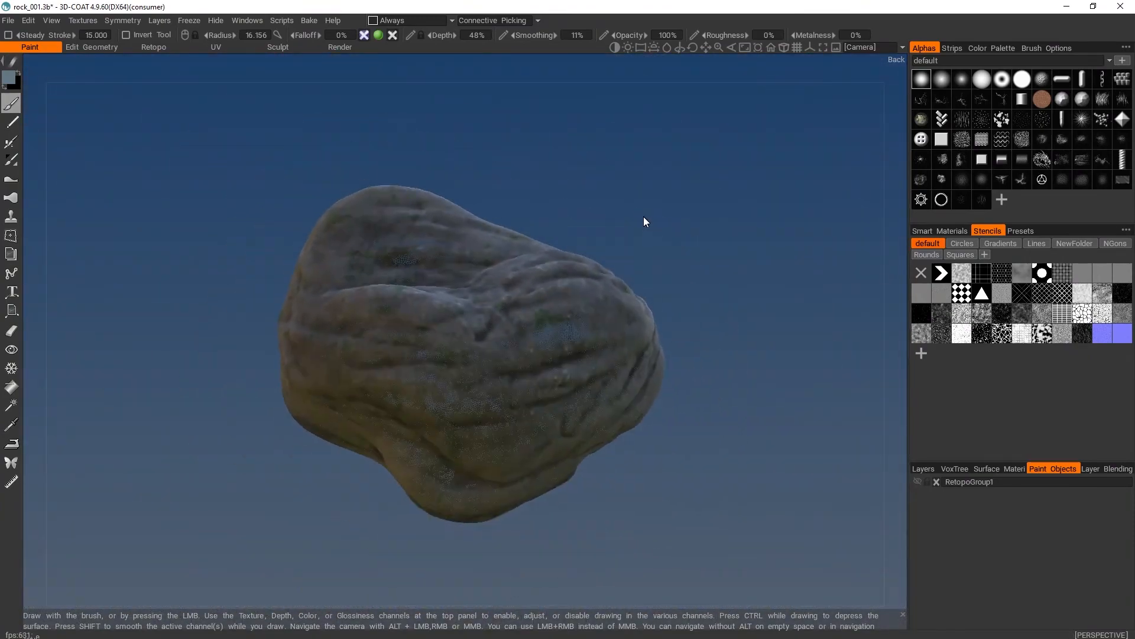
{"action": "left_click_drag", "start_coordinate": [643, 218], "coordinate": [664, 244]}
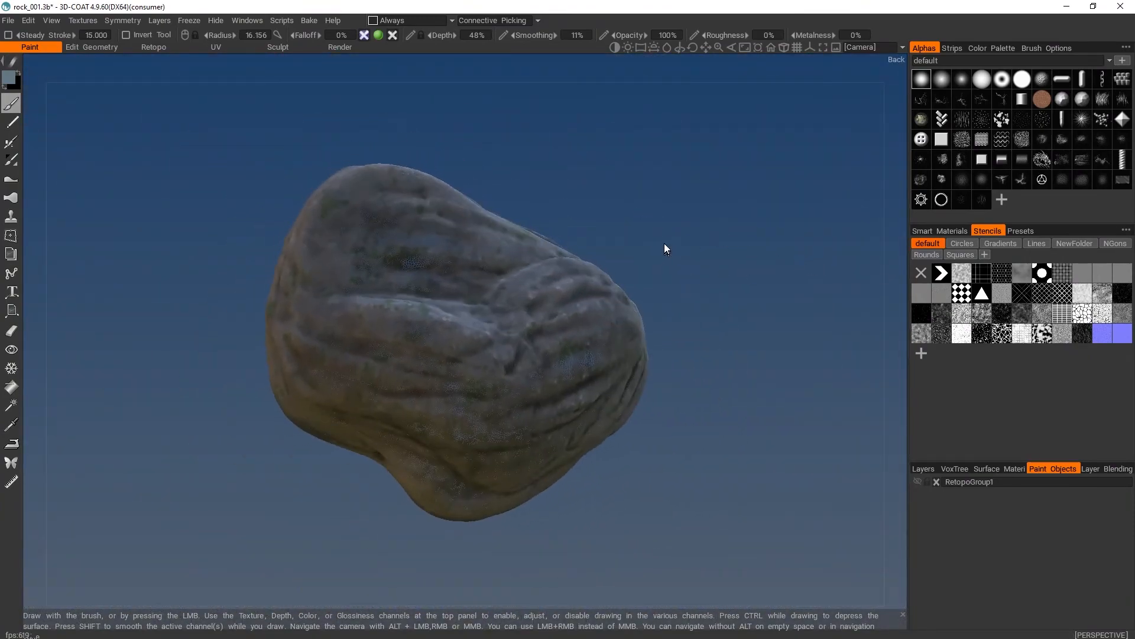
{"action": "scroll", "coordinate": [664, 243], "scroll_direction": "up", "scroll_amount": 3}
{"action": "scroll", "coordinate": [681, 250], "scroll_direction": "down", "scroll_amount": 6}
{"action": "scroll", "coordinate": [648, 216], "scroll_direction": "up", "scroll_amount": 8}
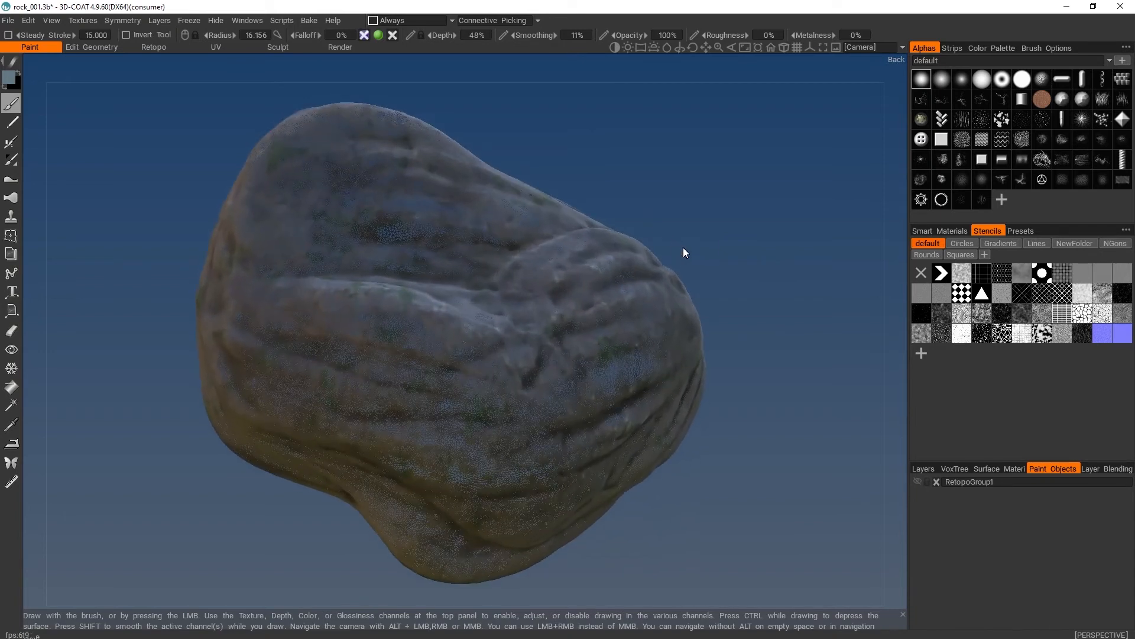
{"action": "scroll", "coordinate": [683, 247], "scroll_direction": "down", "scroll_amount": 1}
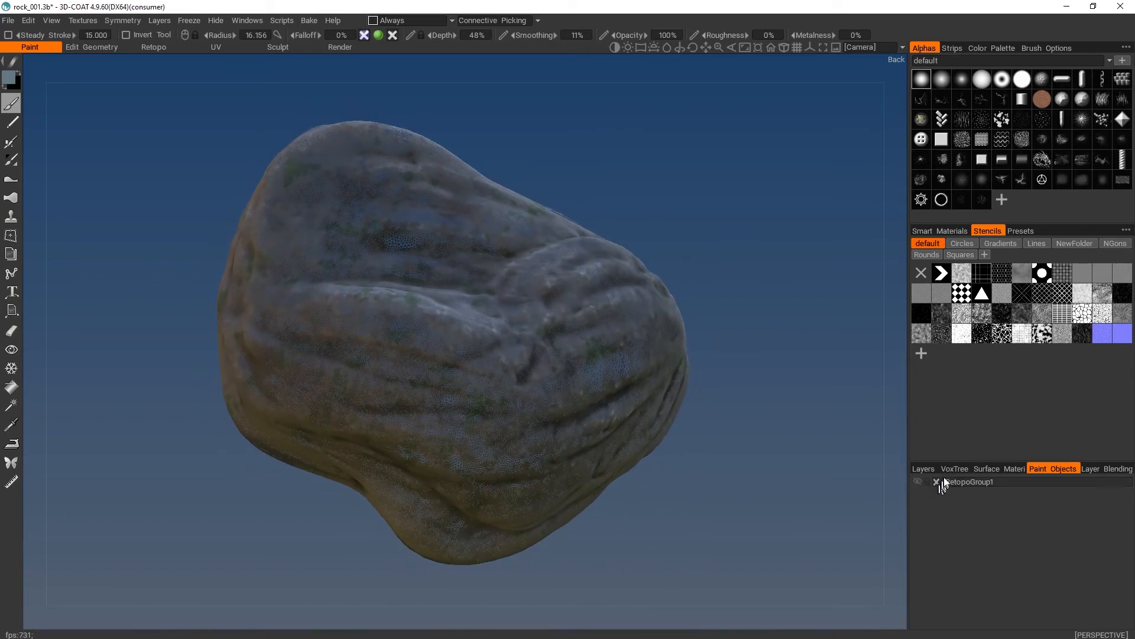
- Hide the sculpt's entire Root volume tree and show the RetopoGroup1 paint object
{"action": "left_click", "coordinate": [953, 469]}
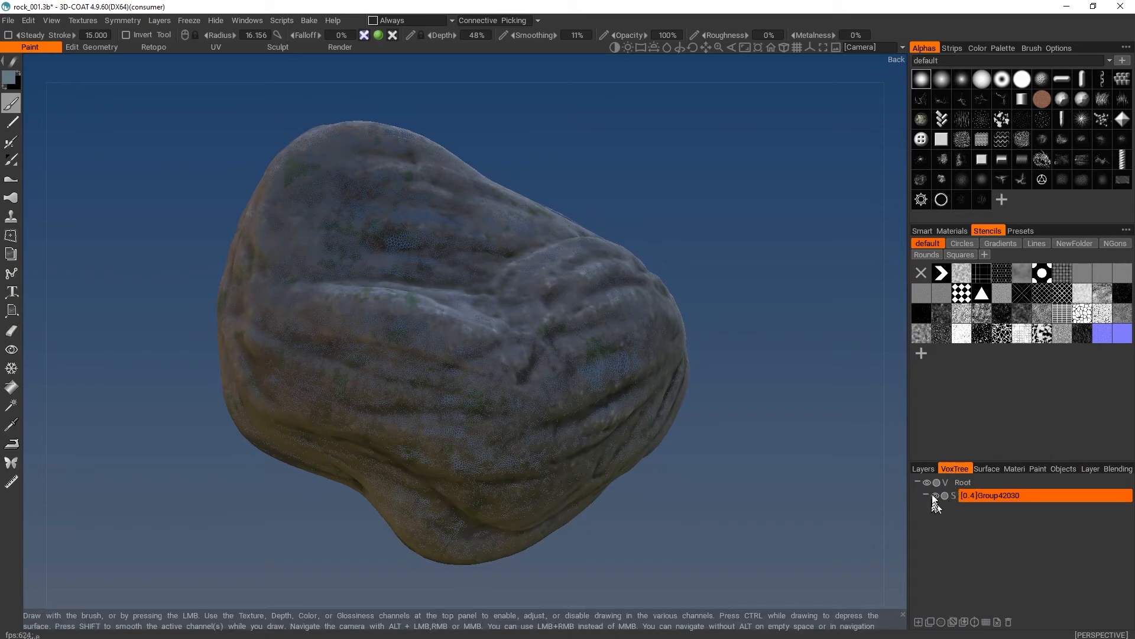
{"action": "left_click", "coordinate": [927, 483]}
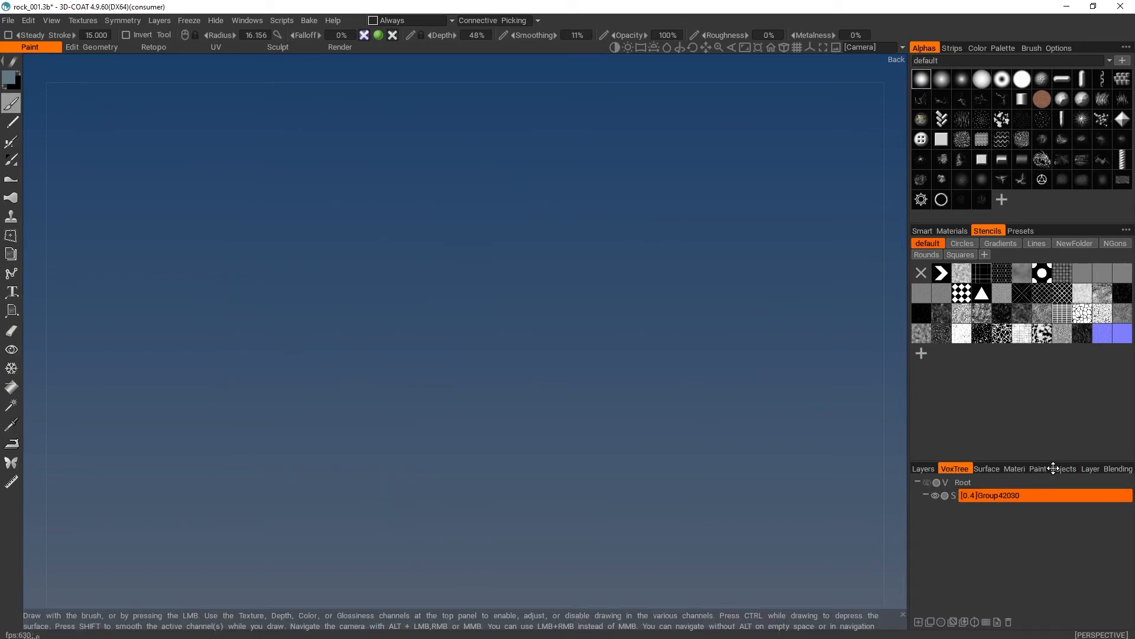
{"action": "left_click", "coordinate": [1053, 469]}
{"action": "left_click", "coordinate": [917, 481]}
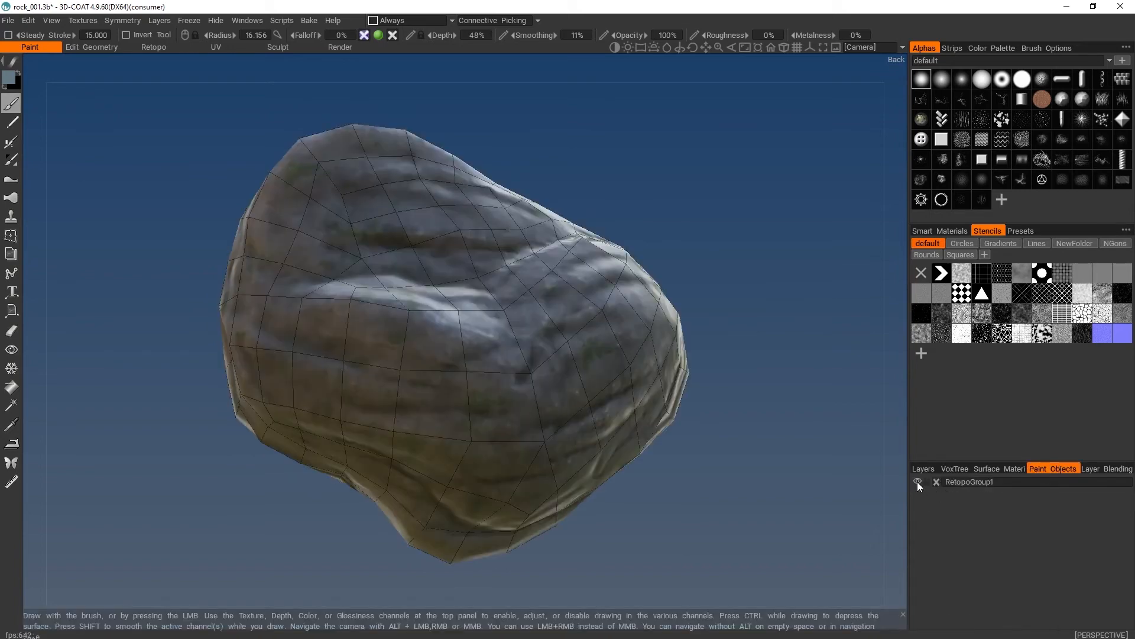
- Turn off the wireframe overlay on the baked low-poly rock
{"action": "left_click_drag", "start_coordinate": [740, 299], "coordinate": [729, 232]}
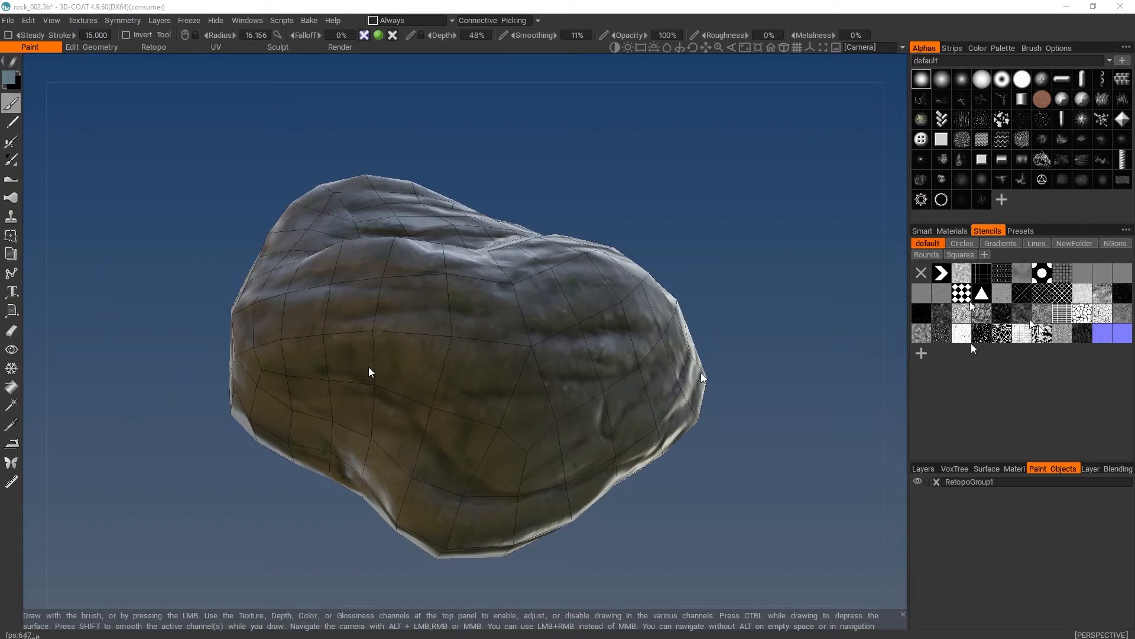
{"action": "left_click", "coordinate": [704, 250]}
{"action": "key", "text": "4"}
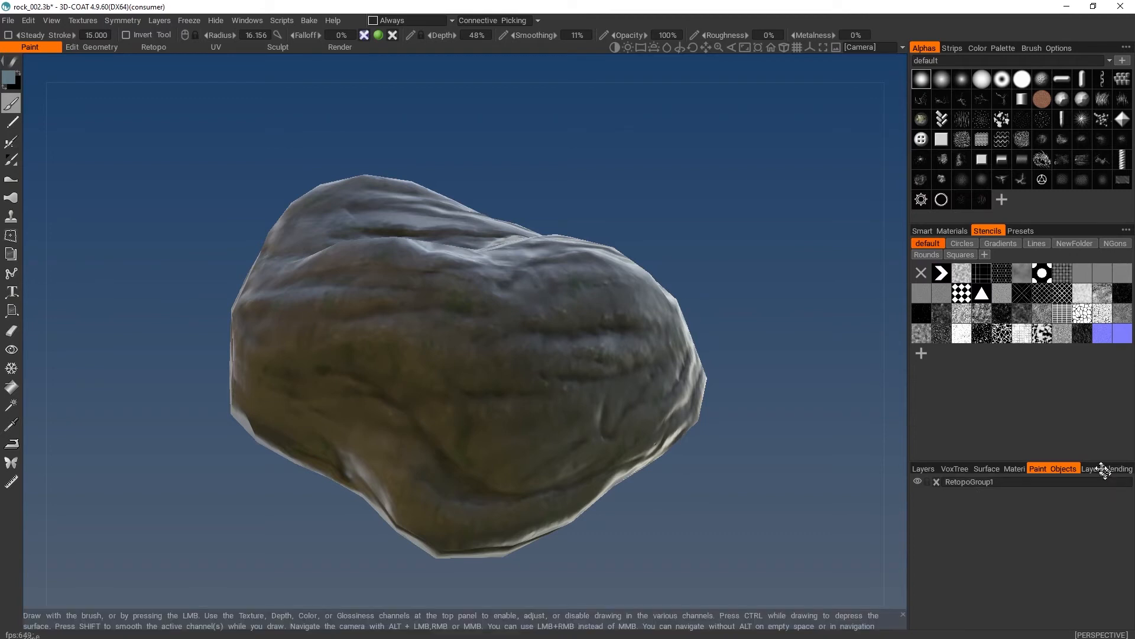
- Look through the baked paint layers, select the Painted layer, and hide it to view the rock without its paint
{"action": "left_click", "coordinate": [925, 468]}
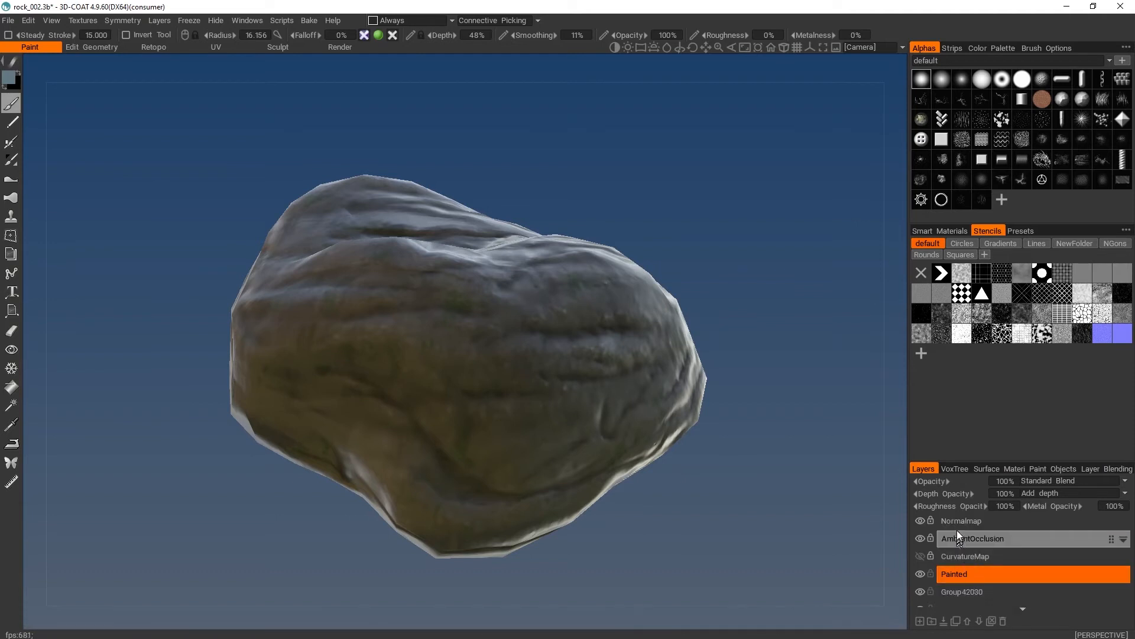
{"action": "scroll", "coordinate": [968, 559], "scroll_direction": "down", "scroll_amount": 1}
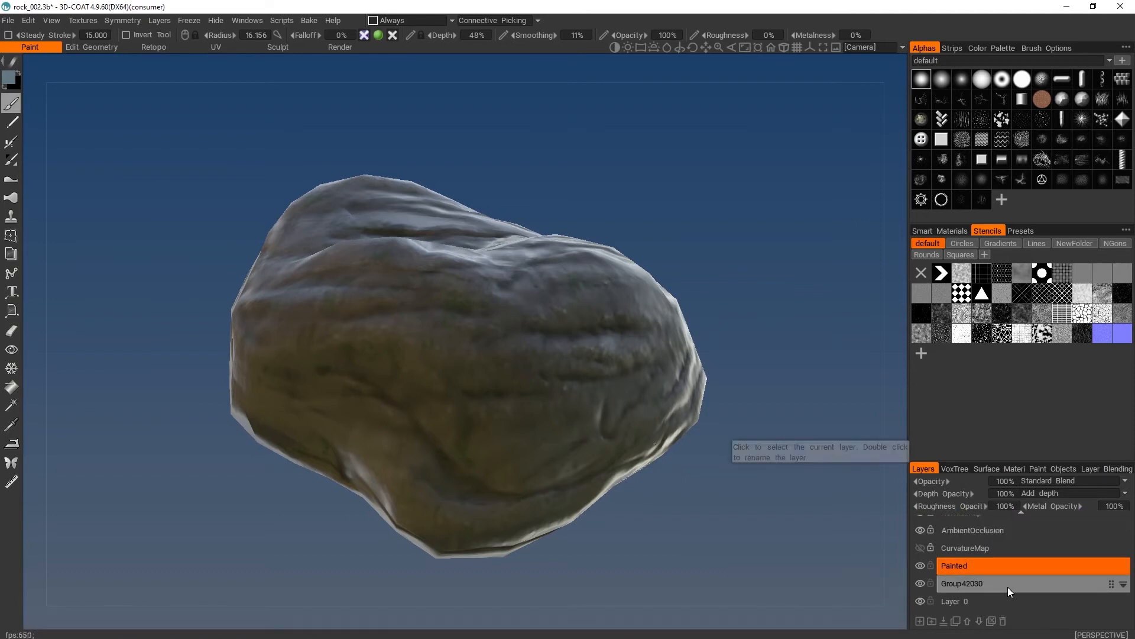
{"action": "scroll", "coordinate": [1007, 586], "scroll_direction": "up", "scroll_amount": 1}
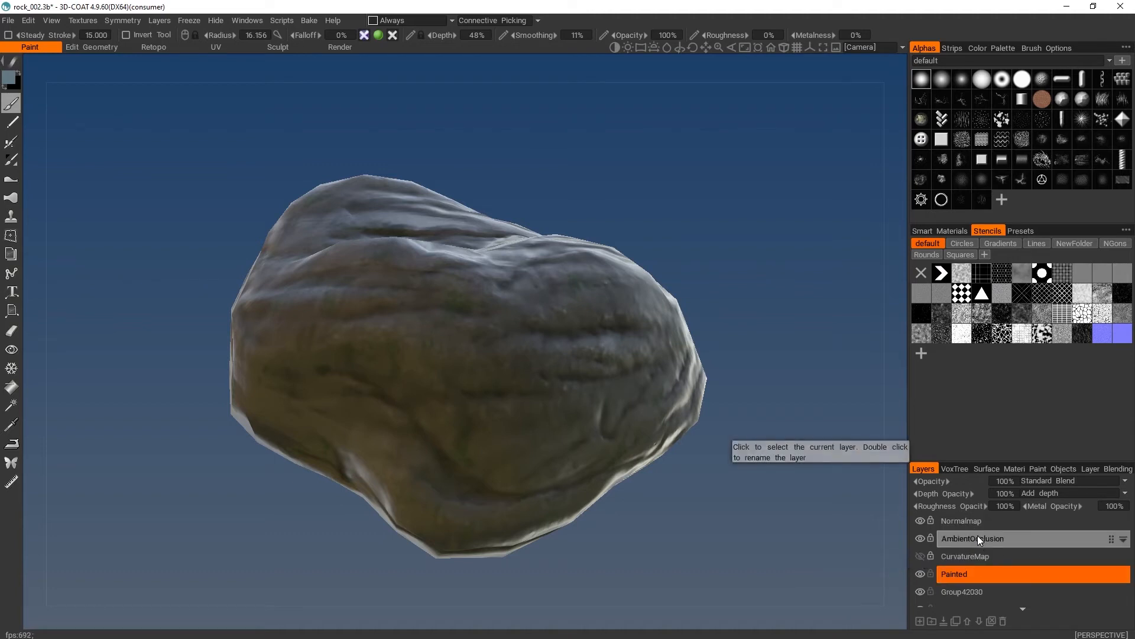
{"action": "scroll", "coordinate": [1032, 584], "scroll_direction": "down", "scroll_amount": 1}
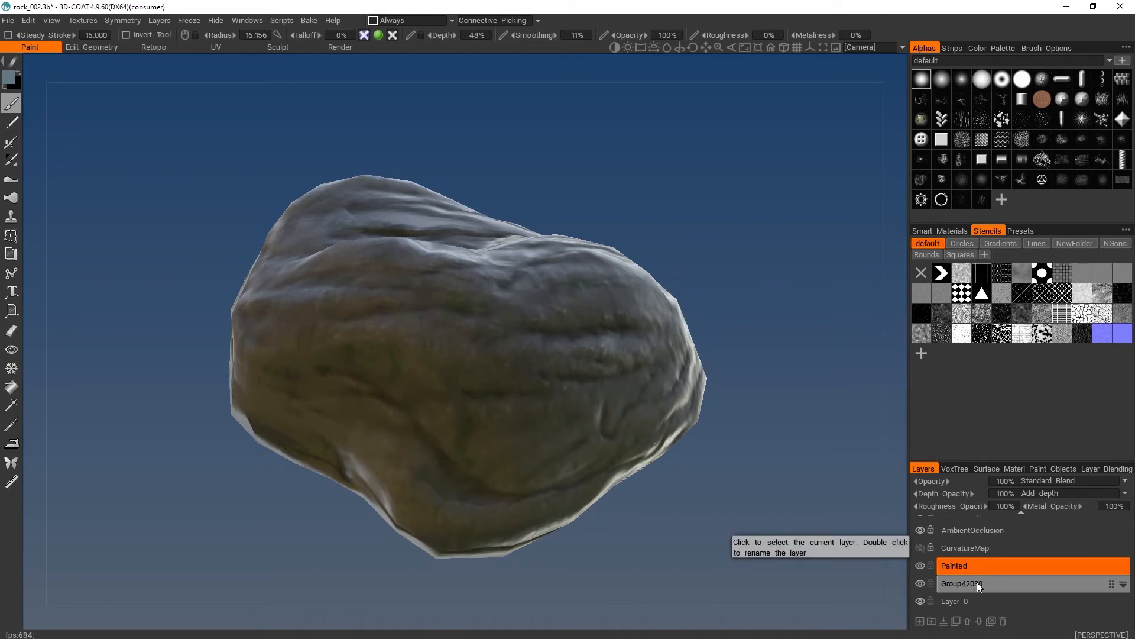
{"action": "left_click_drag", "start_coordinate": [977, 583], "coordinate": [980, 565]}
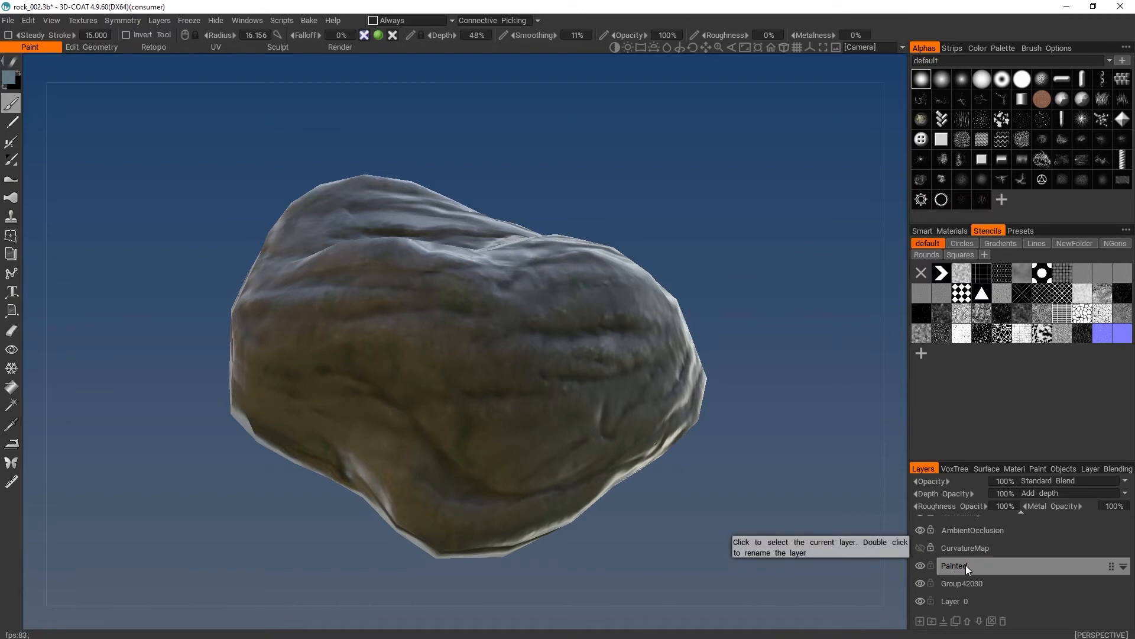
{"action": "left_click", "coordinate": [965, 565]}
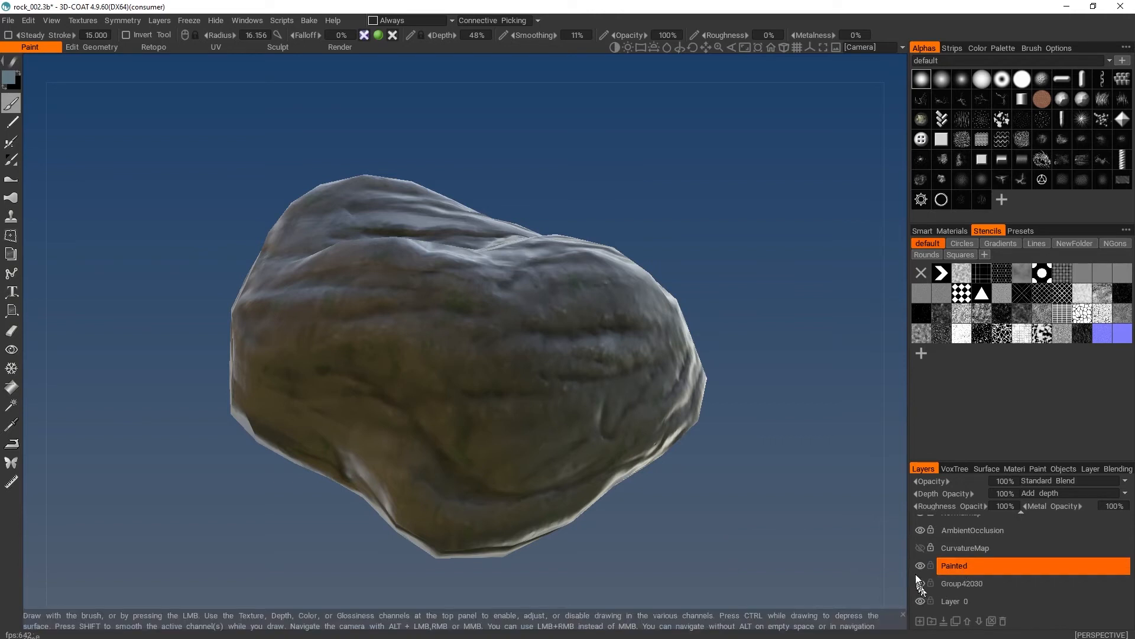
{"action": "left_click", "coordinate": [920, 565]}
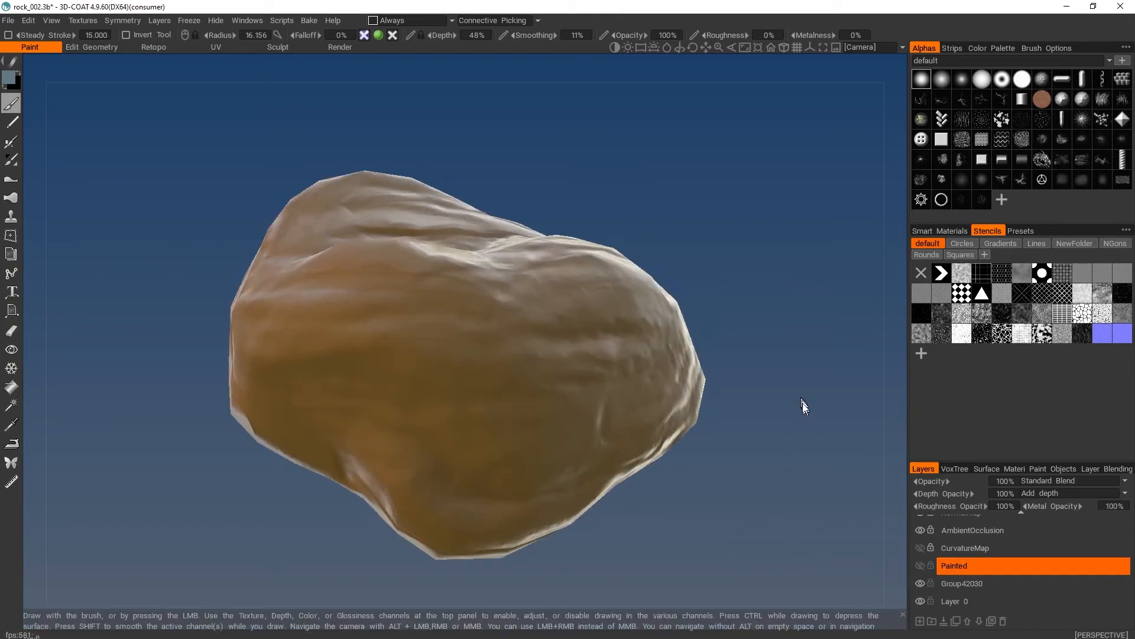
{"action": "mouse_move", "coordinate": [801, 405]}
{"action": "left_mouse_down"}
{"action": "mouse_move", "coordinate": [806, 476]}
{"action": "mouse_move", "coordinate": [794, 310]}
{"action": "mouse_move", "coordinate": [781, 370]}
{"action": "mouse_move", "coordinate": [606, 461]}
{"action": "mouse_move", "coordinate": [689, 499]}
{"action": "mouse_move", "coordinate": [793, 405]}
{"action": "mouse_move", "coordinate": [806, 304]}
{"action": "mouse_move", "coordinate": [792, 410]}
{"action": "mouse_move", "coordinate": [801, 476]}
{"action": "mouse_move", "coordinate": [853, 453]}
{"action": "mouse_move", "coordinate": [820, 367]}
{"action": "mouse_move", "coordinate": [772, 426]}
{"action": "mouse_move", "coordinate": [781, 451]}
{"action": "left_mouse_up"}
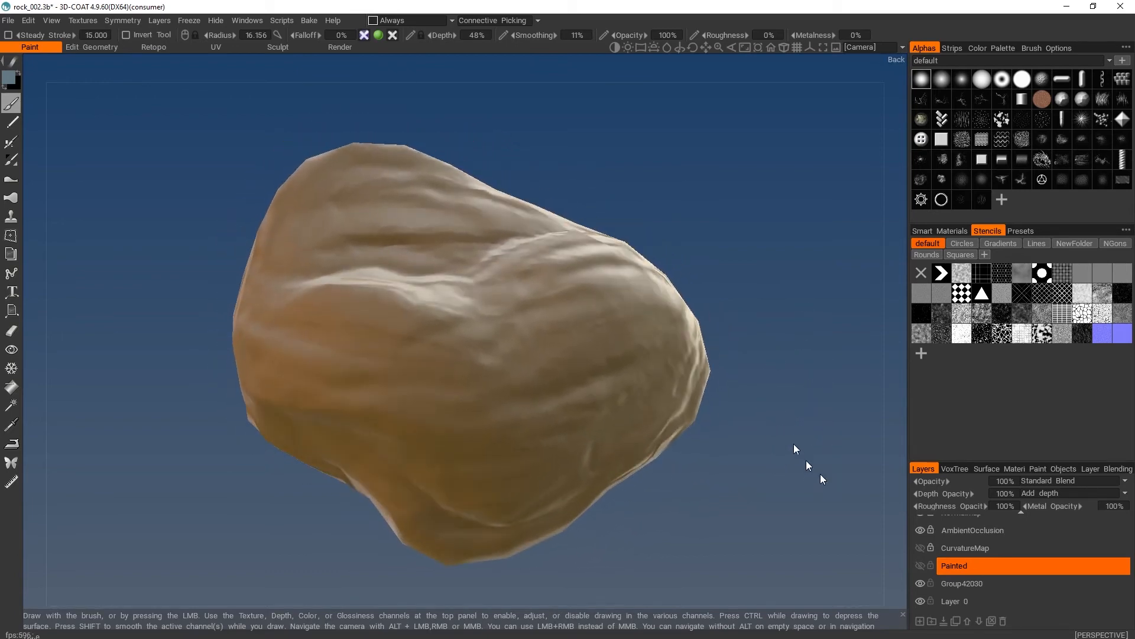
- Hide the AmbientOcclusion and Normalmap layers and examine the low-poly rock without its baked detail
{"action": "scroll", "coordinate": [1019, 553], "scroll_direction": "up", "scroll_amount": 1}
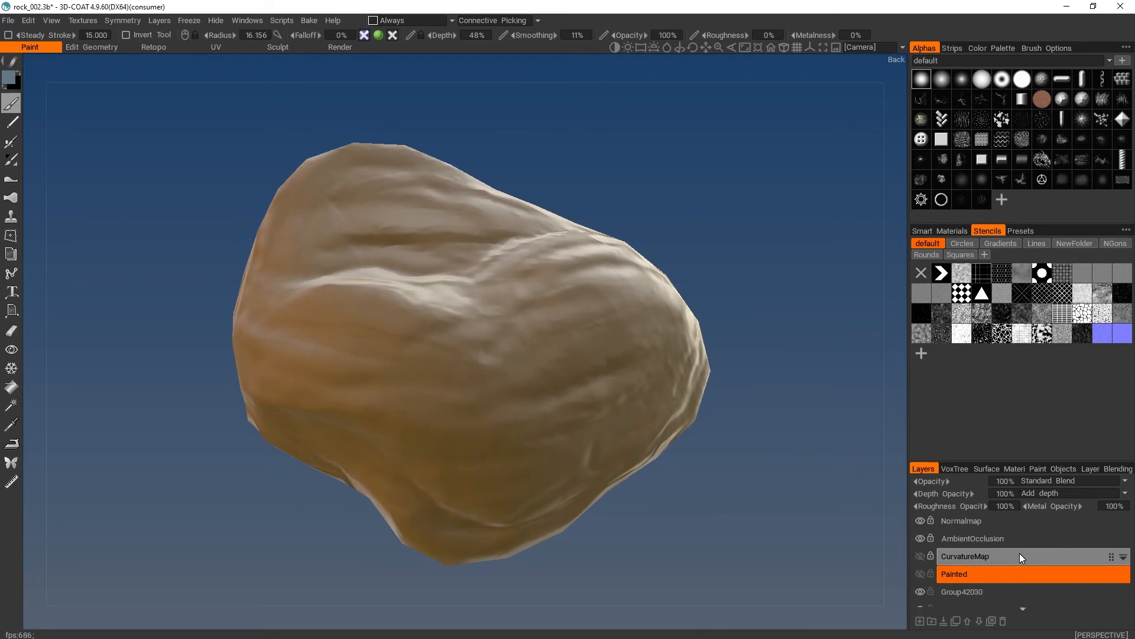
{"action": "left_click", "coordinate": [920, 538]}
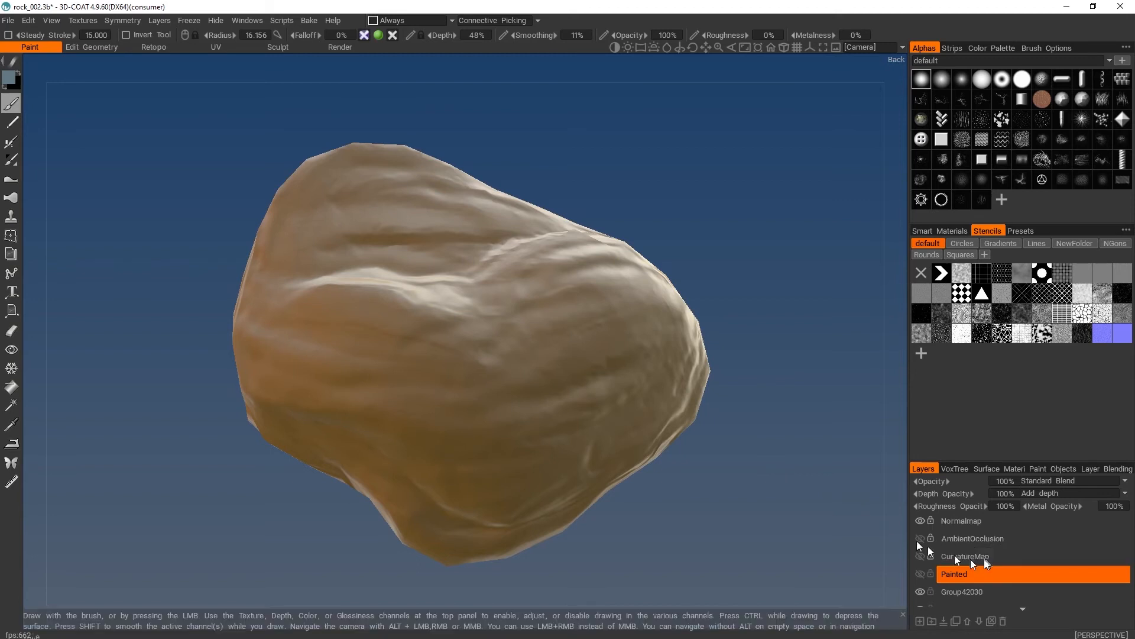
{"action": "left_click", "coordinate": [918, 519]}
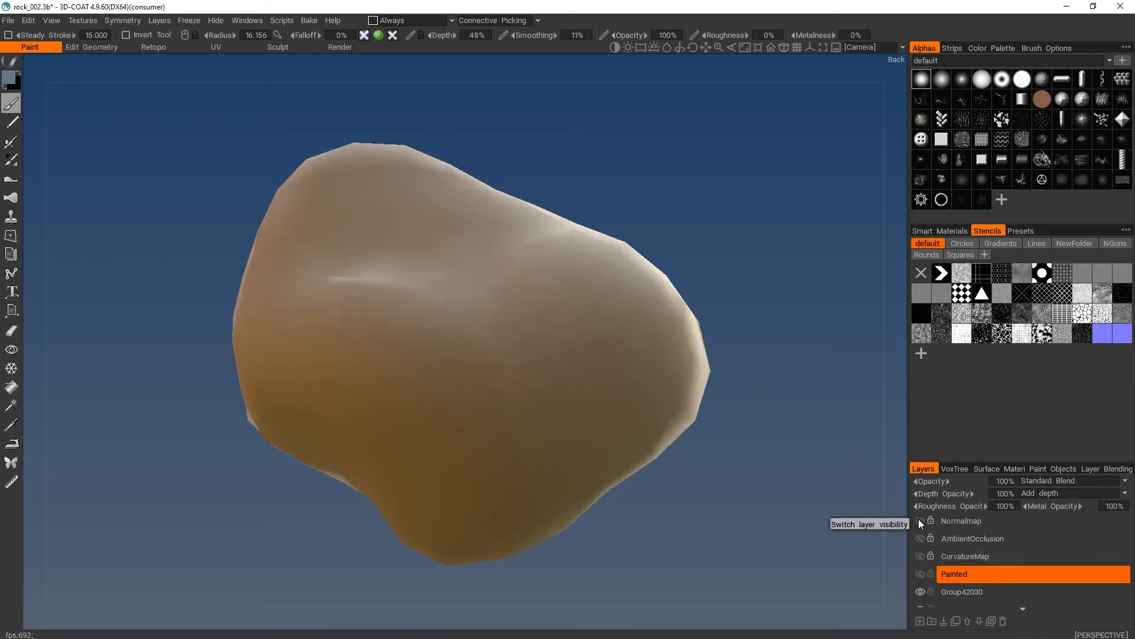
{"action": "mouse_move", "coordinate": [828, 516]}
{"action": "left_mouse_down"}
{"action": "mouse_move", "coordinate": [811, 271]}
{"action": "mouse_move", "coordinate": [784, 435]}
{"action": "mouse_move", "coordinate": [746, 143]}
{"action": "mouse_move", "coordinate": [756, 92]}
{"action": "mouse_move", "coordinate": [800, 272]}
{"action": "mouse_move", "coordinate": [693, 371]}
{"action": "mouse_move", "coordinate": [392, 375]}
{"action": "mouse_move", "coordinate": [456, 274]}
{"action": "mouse_move", "coordinate": [735, 267]}
{"action": "mouse_move", "coordinate": [744, 443]}
{"action": "mouse_move", "coordinate": [760, 451]}
{"action": "mouse_move", "coordinate": [763, 370]}
{"action": "mouse_move", "coordinate": [758, 483]}
{"action": "mouse_move", "coordinate": [761, 449]}
{"action": "mouse_move", "coordinate": [763, 465]}
{"action": "left_mouse_up"}
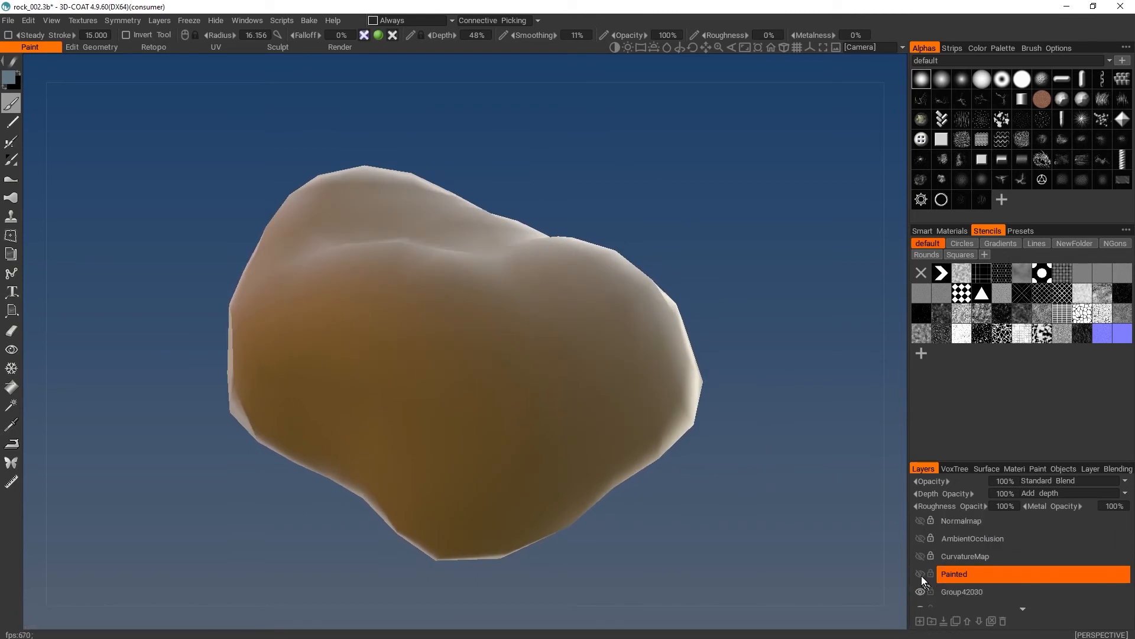
- Show the Normalmap and AmbientOcclusion layers again and examine the rock's surface from different angles
{"action": "left_click", "coordinate": [919, 520]}
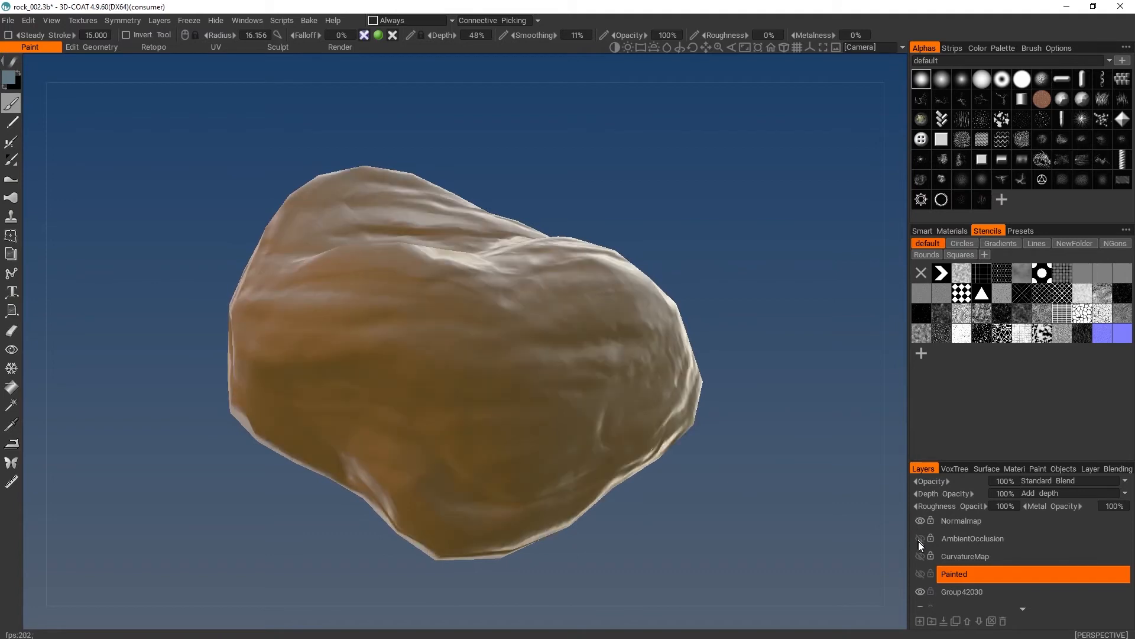
{"action": "left_click", "coordinate": [919, 538]}
{"action": "mouse_move", "coordinate": [752, 316]}
{"action": "left_mouse_down"}
{"action": "mouse_move", "coordinate": [758, 380]}
{"action": "mouse_move", "coordinate": [743, 254]}
{"action": "mouse_move", "coordinate": [754, 324]}
{"action": "left_mouse_up"}
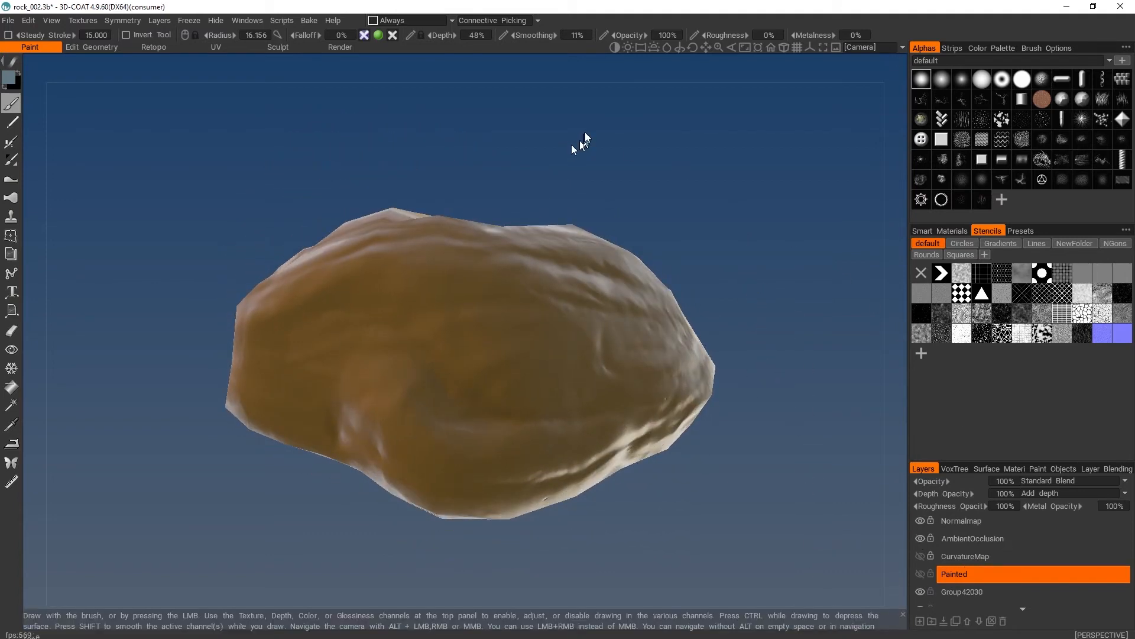
{"action": "left_click_drag", "start_coordinate": [583, 144], "coordinate": [598, 195]}
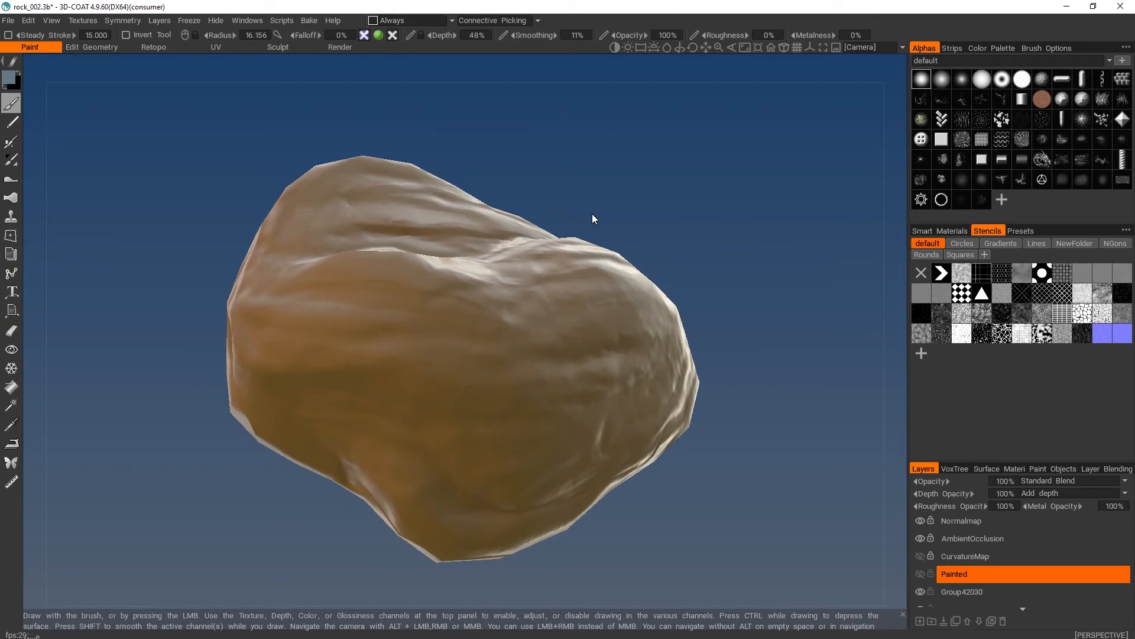
- Add a new layer directly above the Painted layer and name it HandPaint
{"action": "scroll", "coordinate": [1100, 550], "scroll_direction": "down", "scroll_amount": 1}
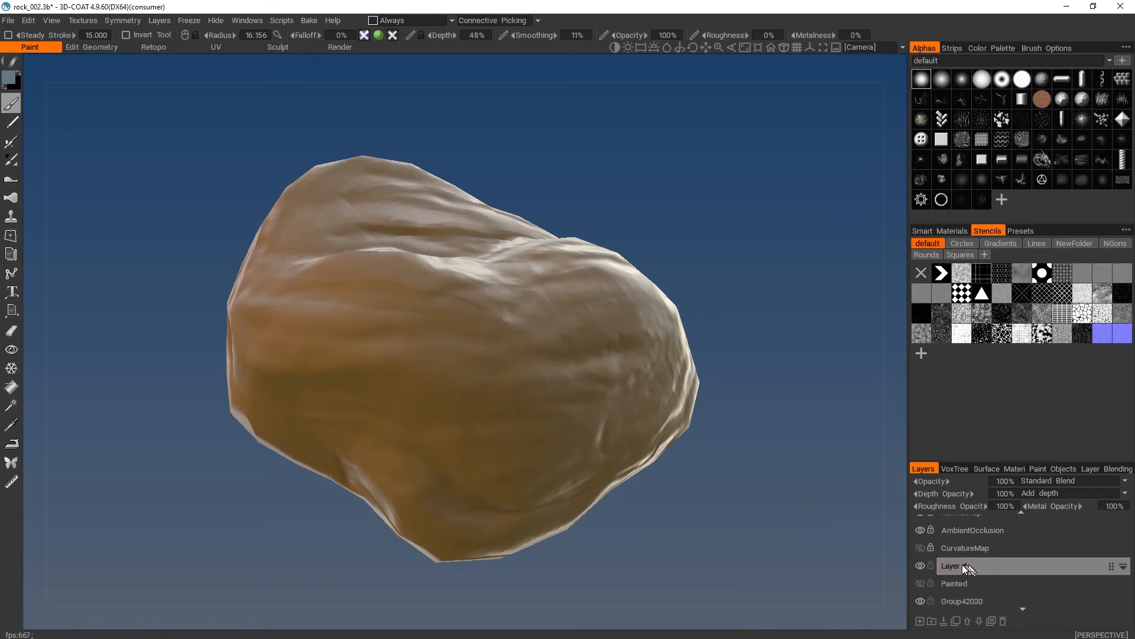
{"action": "double_click", "coordinate": [985, 565]}
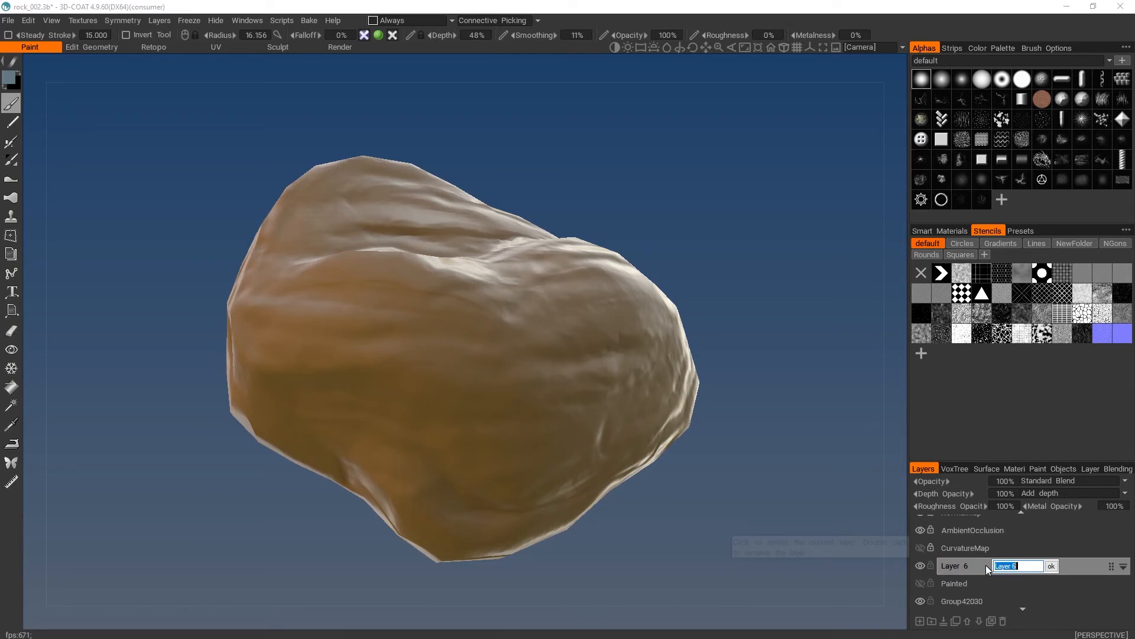
{"action": "type", "text": "HAnd"}
{"action": "key", "text": "Return"}
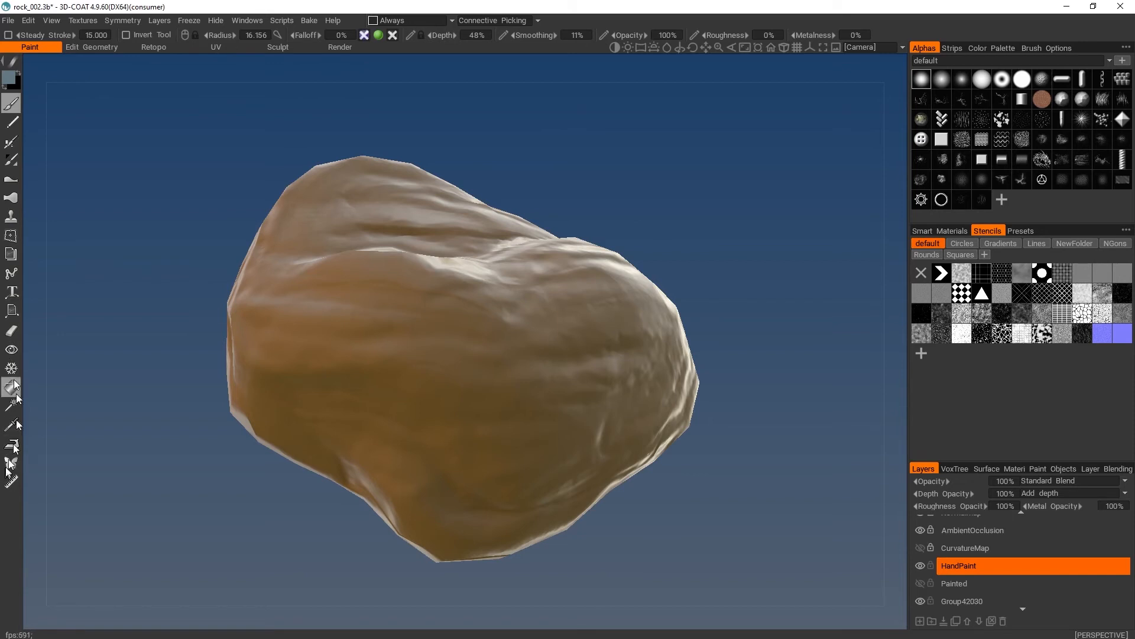
- Accept the grey-blue brush colour (RGB 108, 124, 131) and paint separate patches on the rock's back and upper side
{"action": "left_click", "coordinate": [11, 78]}
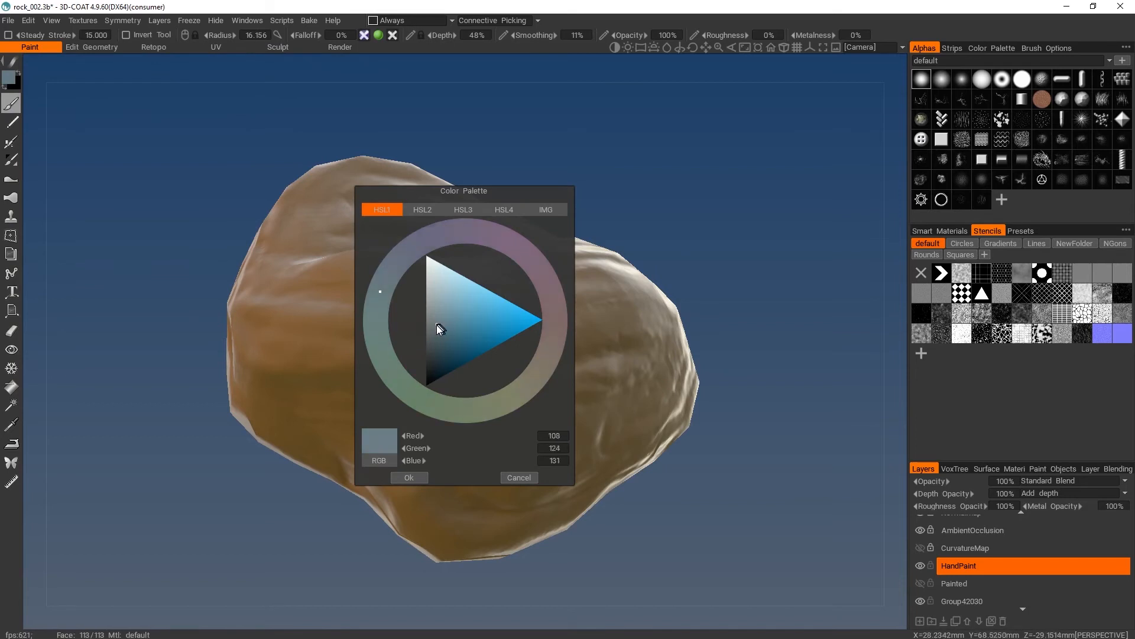
{"action": "left_click", "coordinate": [409, 477]}
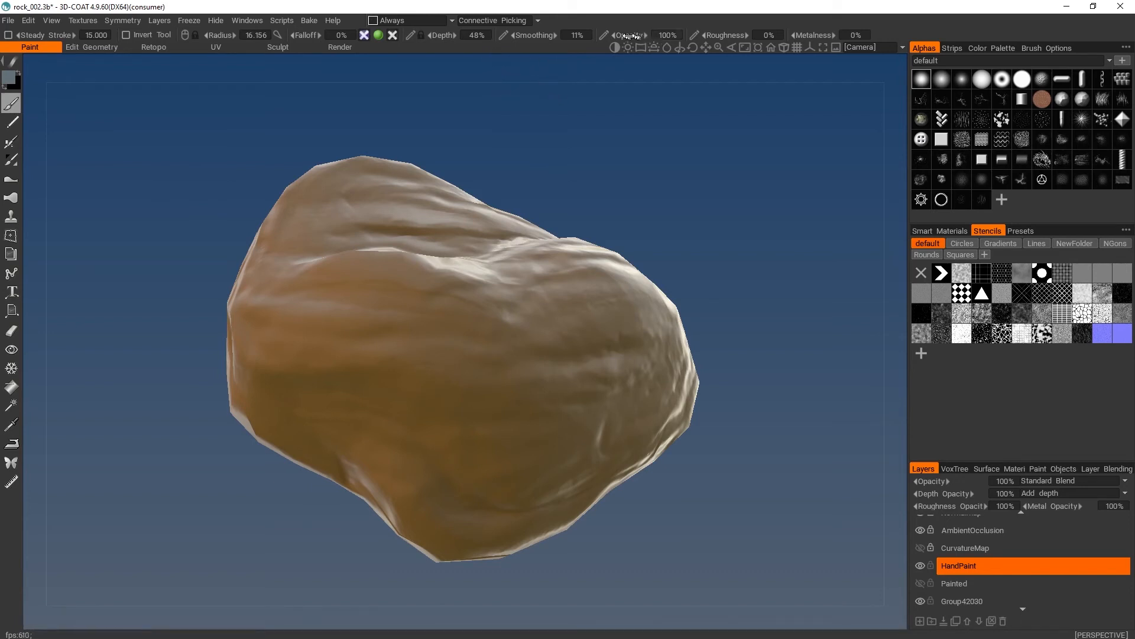
{"action": "left_click_drag", "start_coordinate": [654, 38], "coordinate": [735, 33]}
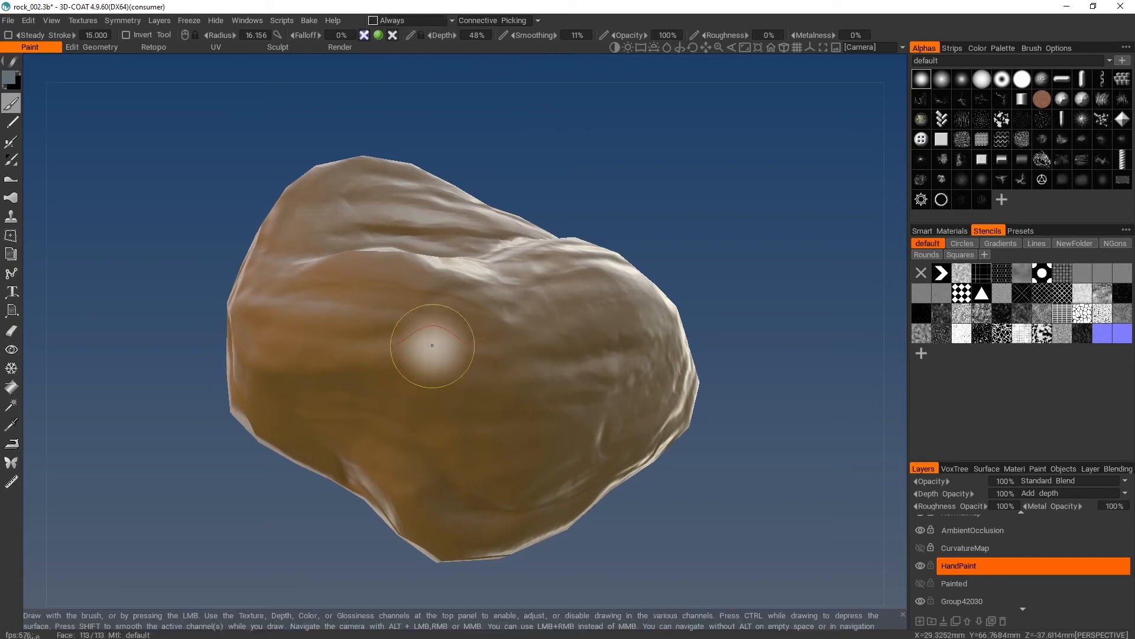
{"action": "mouse_move", "coordinate": [431, 342]}
{"action": "left_mouse_down"}
{"action": "mouse_move", "coordinate": [461, 260]}
{"action": "mouse_move", "coordinate": [456, 393]}
{"action": "mouse_move", "coordinate": [487, 321]}
{"action": "mouse_move", "coordinate": [671, 284]}
{"action": "mouse_move", "coordinate": [615, 414]}
{"action": "mouse_move", "coordinate": [624, 418]}
{"action": "left_mouse_up"}
{"action": "mouse_move", "coordinate": [601, 290]}
{"action": "left_mouse_down"}
{"action": "mouse_move", "coordinate": [441, 239]}
{"action": "mouse_move", "coordinate": [500, 228]}
{"action": "mouse_move", "coordinate": [314, 216]}
{"action": "mouse_move", "coordinate": [519, 266]}
{"action": "mouse_move", "coordinate": [463, 311]}
{"action": "mouse_move", "coordinate": [398, 299]}
{"action": "mouse_move", "coordinate": [521, 355]}
{"action": "mouse_move", "coordinate": [444, 332]}
{"action": "left_mouse_up"}
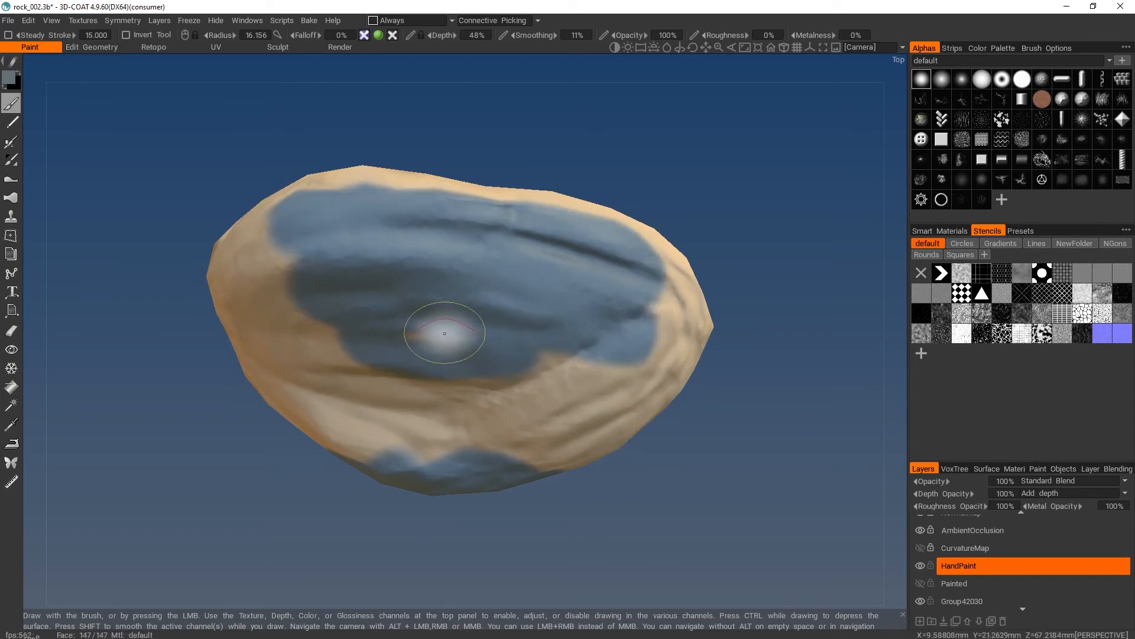
{"action": "mouse_move", "coordinate": [576, 423]}
{"action": "left_mouse_down", "text": "alt"}
{"action": "mouse_move", "coordinate": [747, 387]}
{"action": "mouse_move", "coordinate": [737, 327]}
{"action": "left_mouse_up", "text": "alt"}
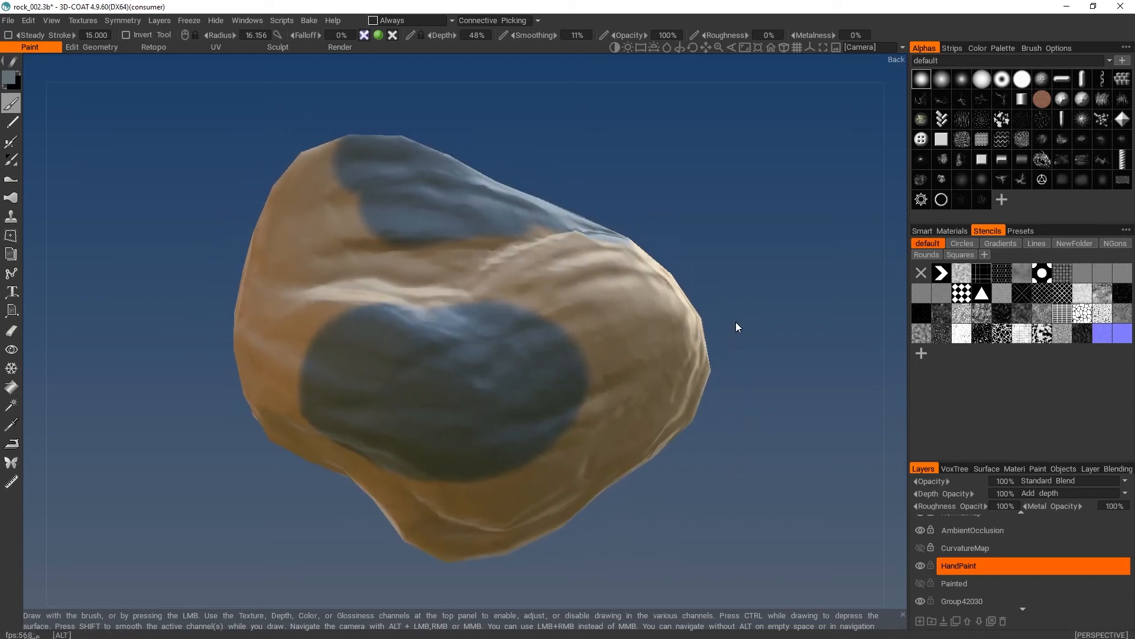
- Open the Texture UV Editor, place it beside the rock, and frame the full UV layout in it
{"action": "left_click", "coordinate": [81, 20]}
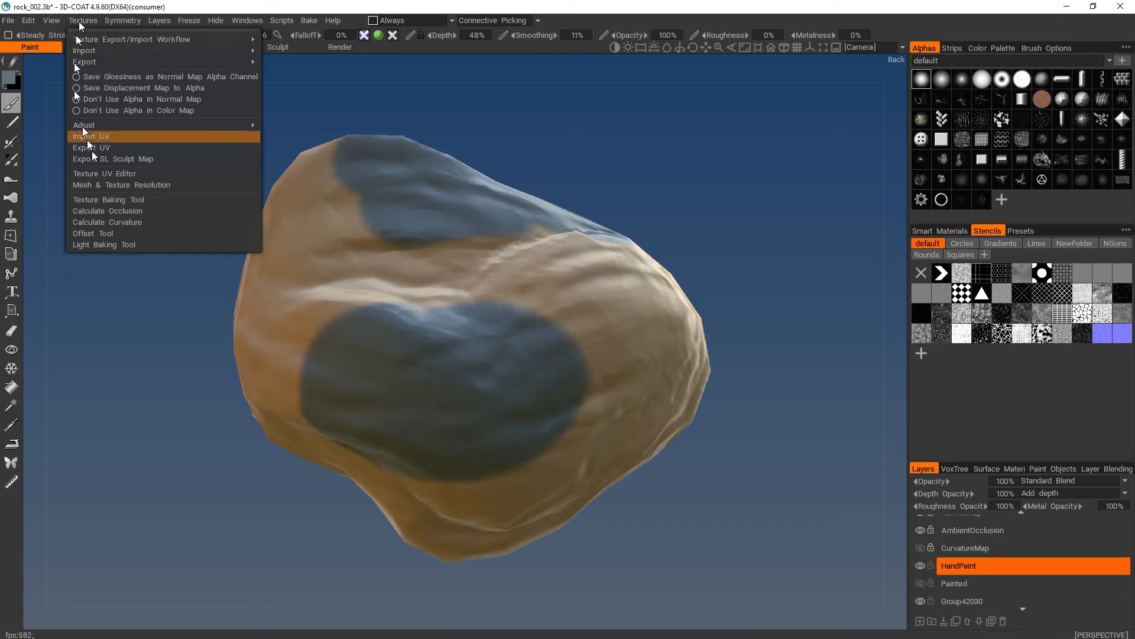
{"action": "left_click", "coordinate": [115, 174]}
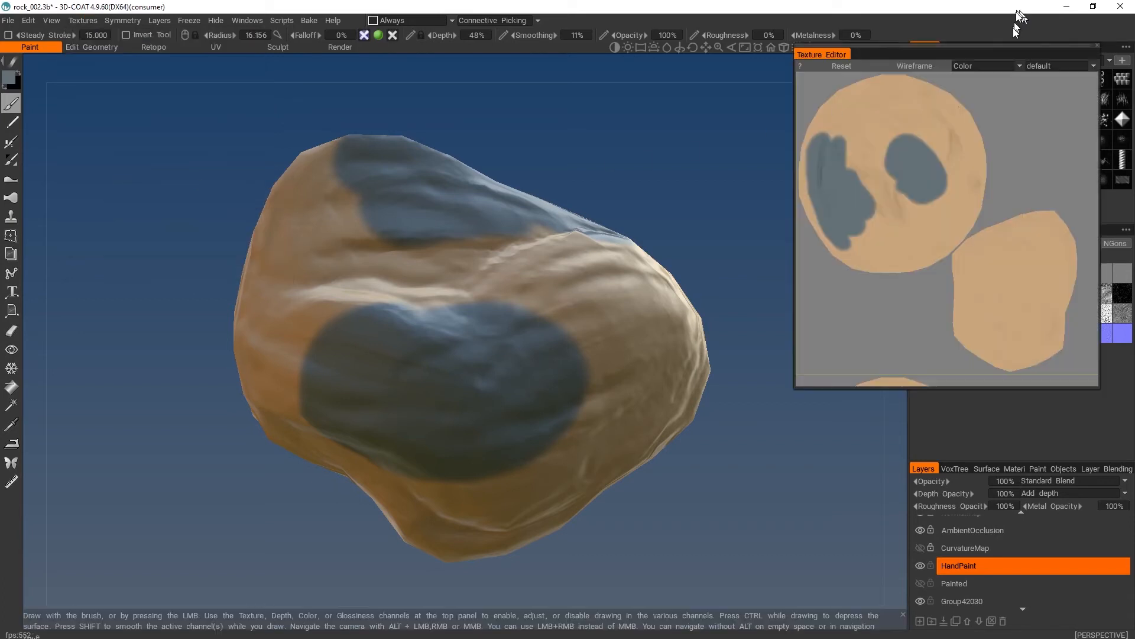
{"action": "left_click_drag", "start_coordinate": [961, 53], "coordinate": [650, 114]}
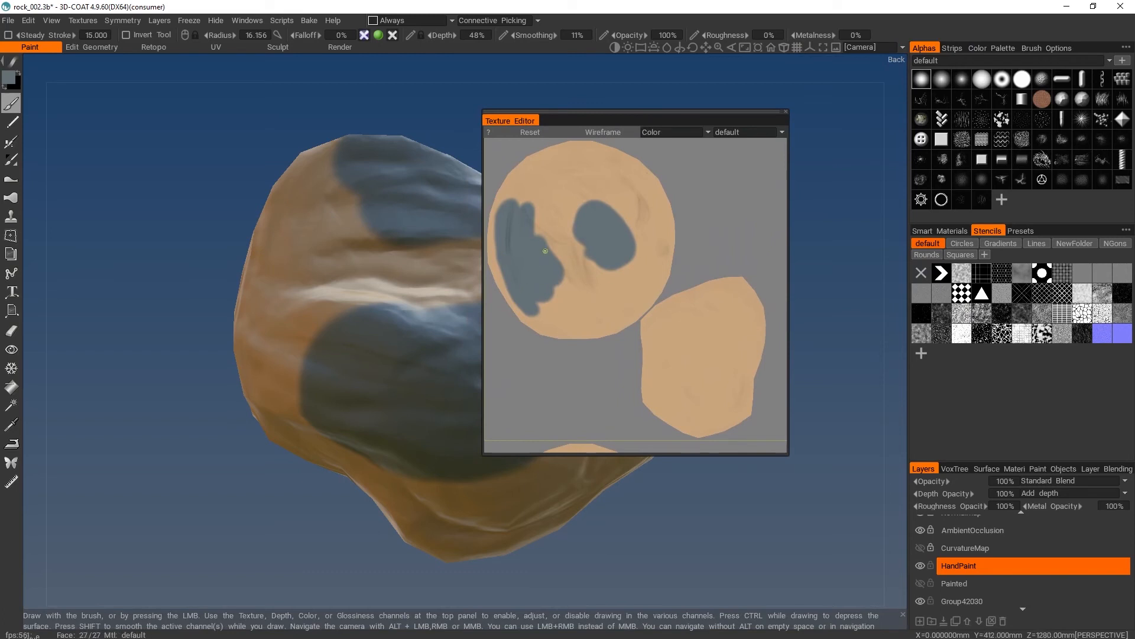
{"action": "left_click_drag", "start_coordinate": [619, 113], "coordinate": [825, 96]}
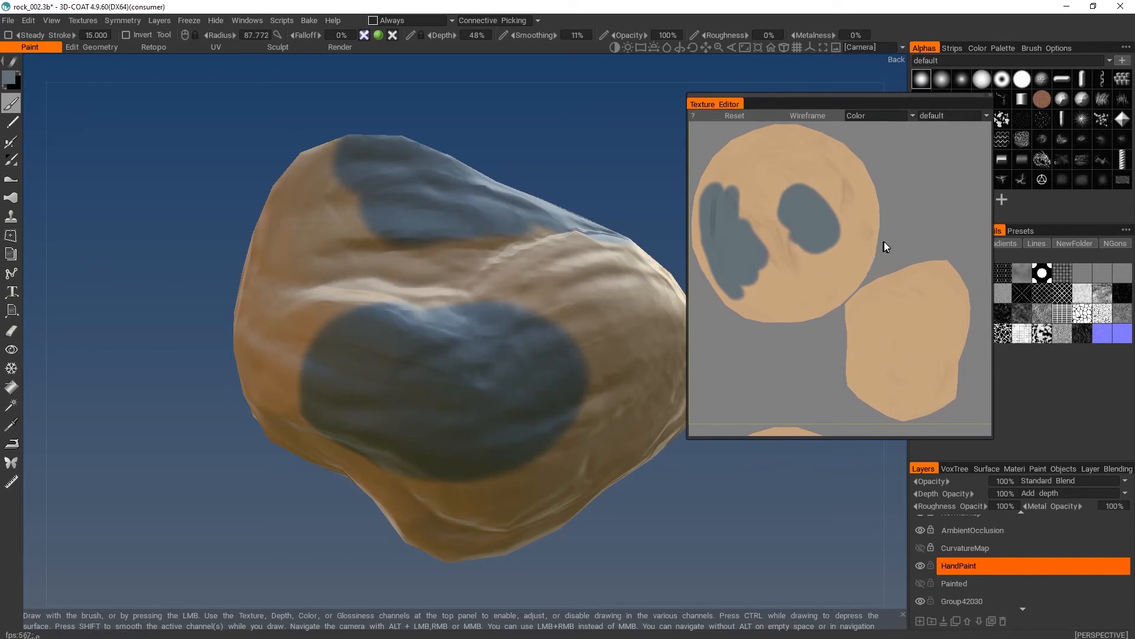
{"action": "mouse_move", "coordinate": [892, 237]}
{"action": "right_mouse_down", "text": "alt"}
{"action": "mouse_move", "coordinate": [910, 242]}
{"action": "mouse_move", "coordinate": [822, 192]}
{"action": "mouse_move", "coordinate": [874, 234]}
{"action": "mouse_move", "coordinate": [896, 236]}
{"action": "mouse_move", "coordinate": [872, 227]}
{"action": "mouse_move", "coordinate": [836, 183]}
{"action": "mouse_move", "coordinate": [882, 229]}
{"action": "mouse_move", "coordinate": [880, 219]}
{"action": "right_mouse_up", "text": "alt"}
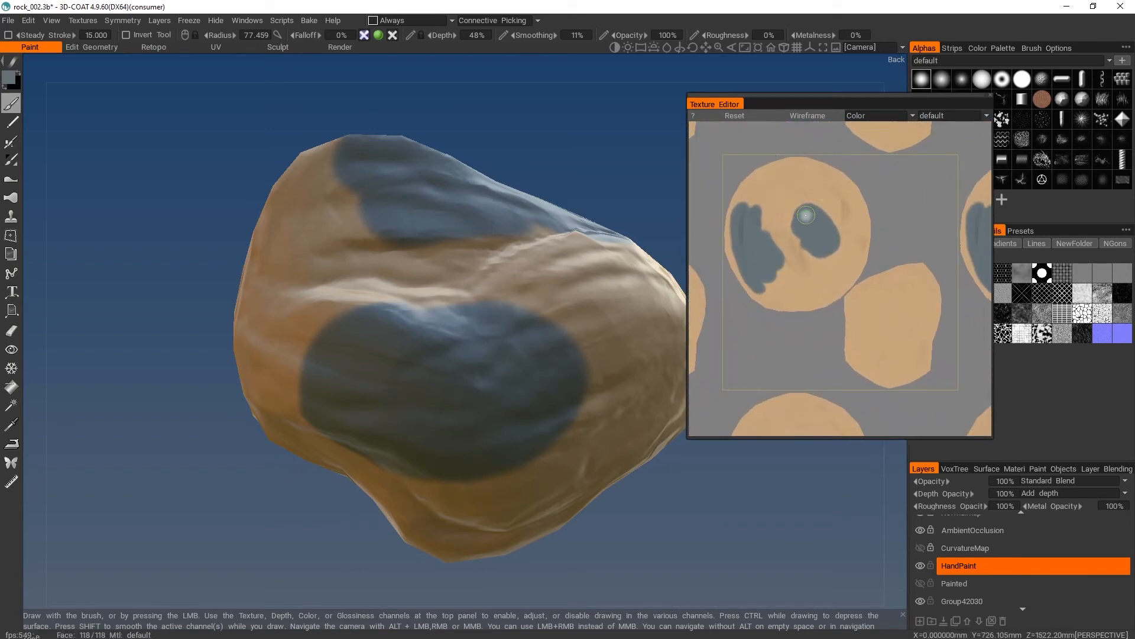
- Paint grey-blue strokes across the gap between the rock's two patches to join them on the HandPaint layer
{"action": "right_click_drag", "start_coordinate": [415, 296], "coordinate": [378, 296]}
{"action": "mouse_move", "coordinate": [406, 231]}
{"action": "left_mouse_down"}
{"action": "mouse_move", "coordinate": [379, 283]}
{"action": "mouse_move", "coordinate": [435, 311]}
{"action": "mouse_move", "coordinate": [536, 325]}
{"action": "mouse_move", "coordinate": [514, 332]}
{"action": "left_mouse_up"}
{"action": "right_click_drag", "start_coordinate": [509, 338], "coordinate": [406, 260]}
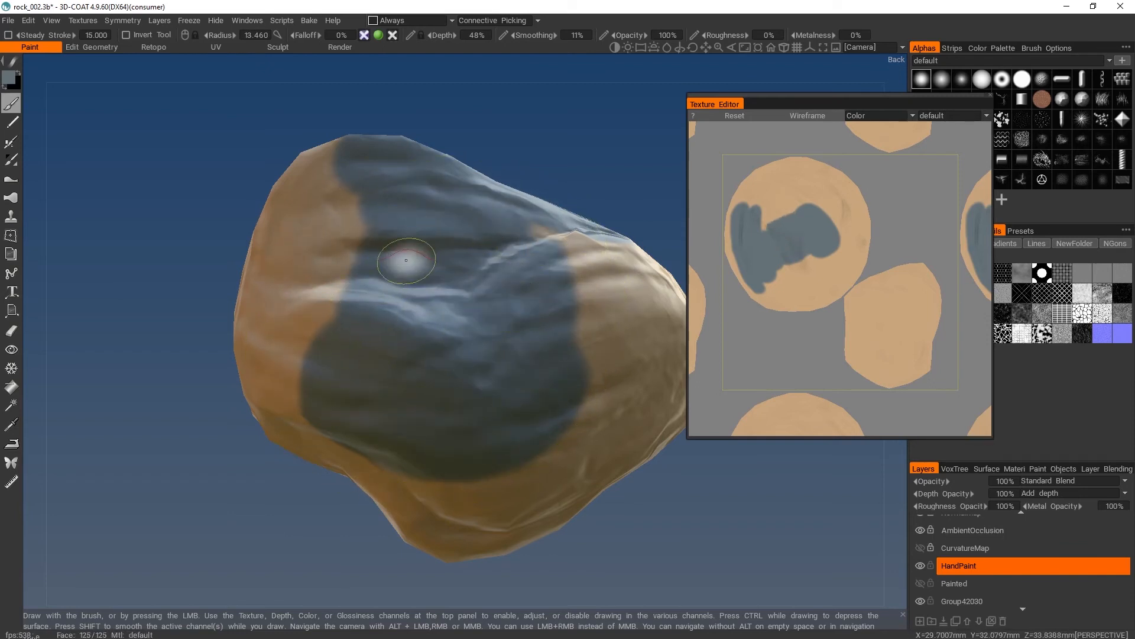
{"action": "mouse_move", "coordinate": [406, 261]}
{"action": "left_mouse_down"}
{"action": "mouse_move", "coordinate": [378, 240]}
{"action": "mouse_move", "coordinate": [331, 278]}
{"action": "mouse_move", "coordinate": [368, 299]}
{"action": "left_mouse_up"}
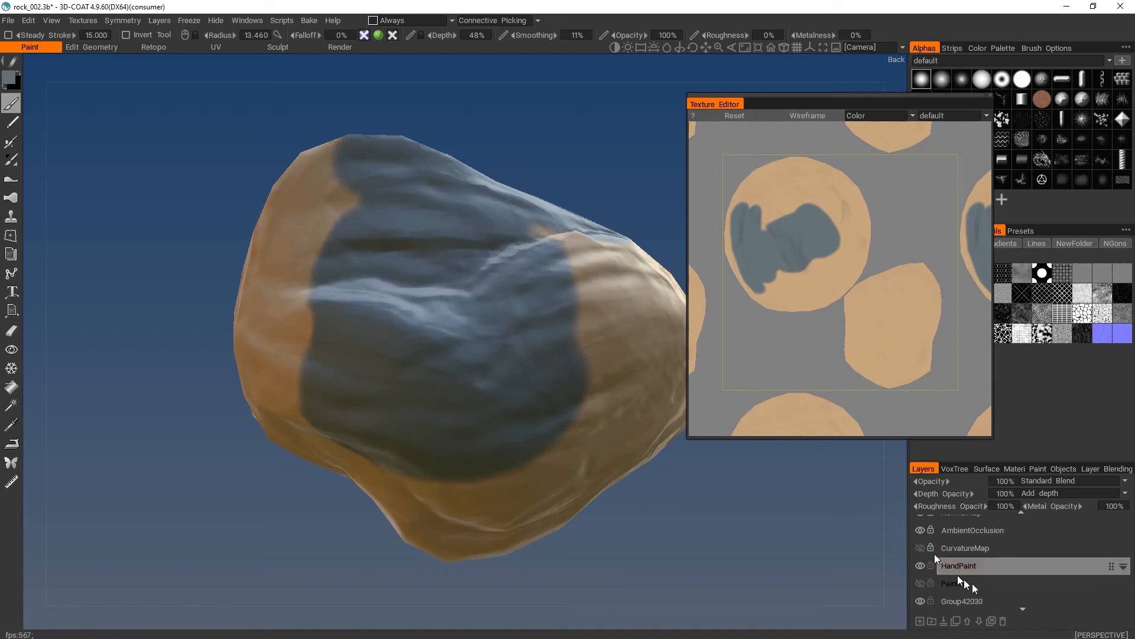
- Toggle the AmbientOcclusion and Normalmap layers off and back on to compare their effect on the texture
{"action": "left_click", "coordinate": [919, 530]}
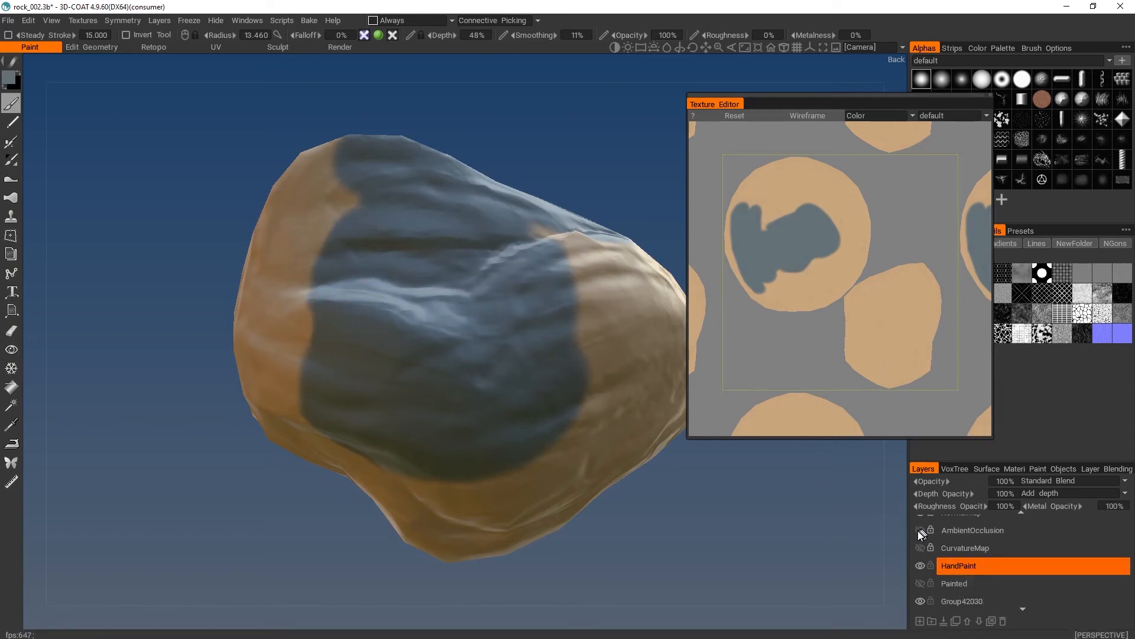
{"action": "left_click", "coordinate": [920, 530]}
{"action": "scroll", "coordinate": [947, 536], "scroll_direction": "up", "scroll_amount": 1}
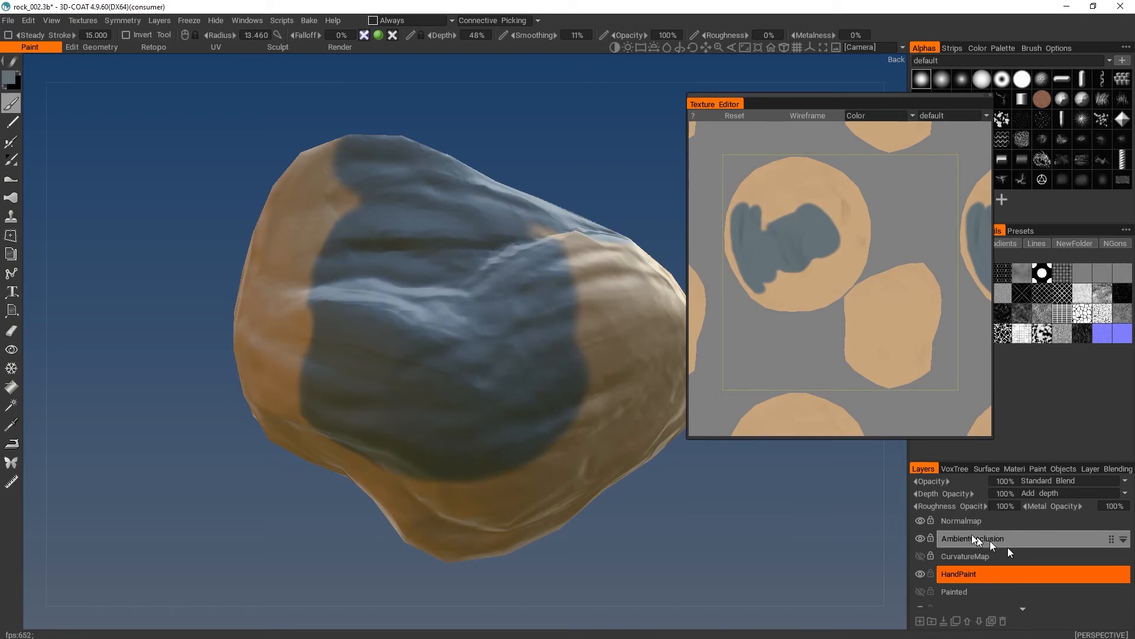
{"action": "left_click", "coordinate": [921, 521]}
{"action": "left_click", "coordinate": [921, 521]}
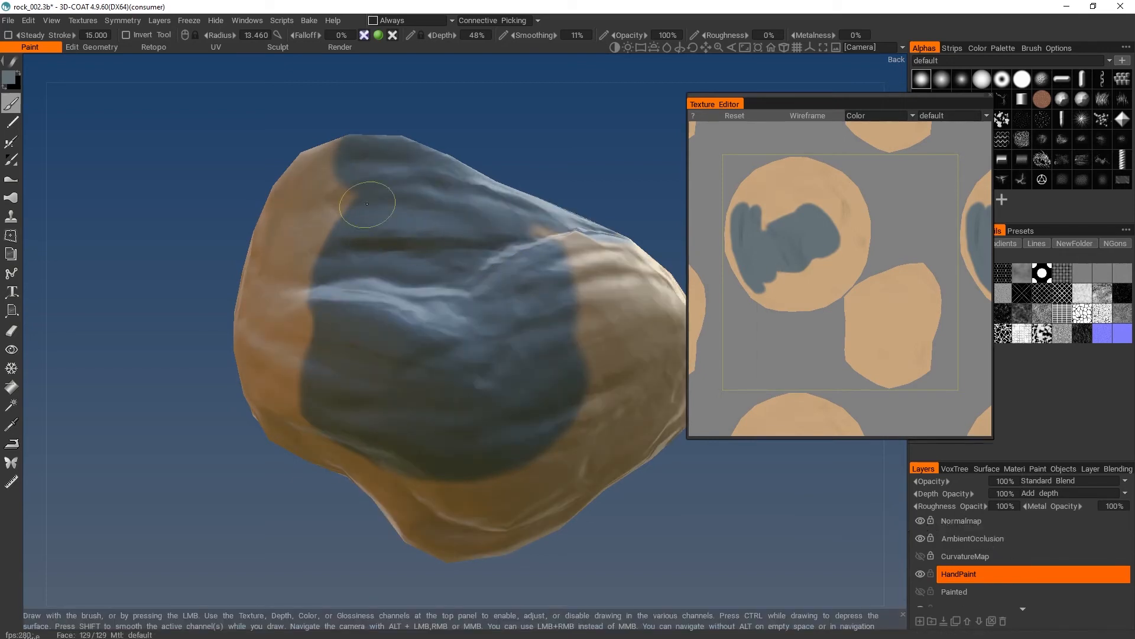
- Extend the grey-blue paint on the HandPaint layer toward the edges of the rock's back
{"action": "left_click_drag", "start_coordinate": [369, 207], "coordinate": [319, 236]}
{"action": "mouse_move", "coordinate": [531, 257]}
{"action": "left_mouse_down"}
{"action": "mouse_move", "coordinate": [573, 368]}
{"action": "mouse_move", "coordinate": [362, 418]}
{"action": "mouse_move", "coordinate": [320, 261]}
{"action": "mouse_move", "coordinate": [312, 318]}
{"action": "left_mouse_up"}
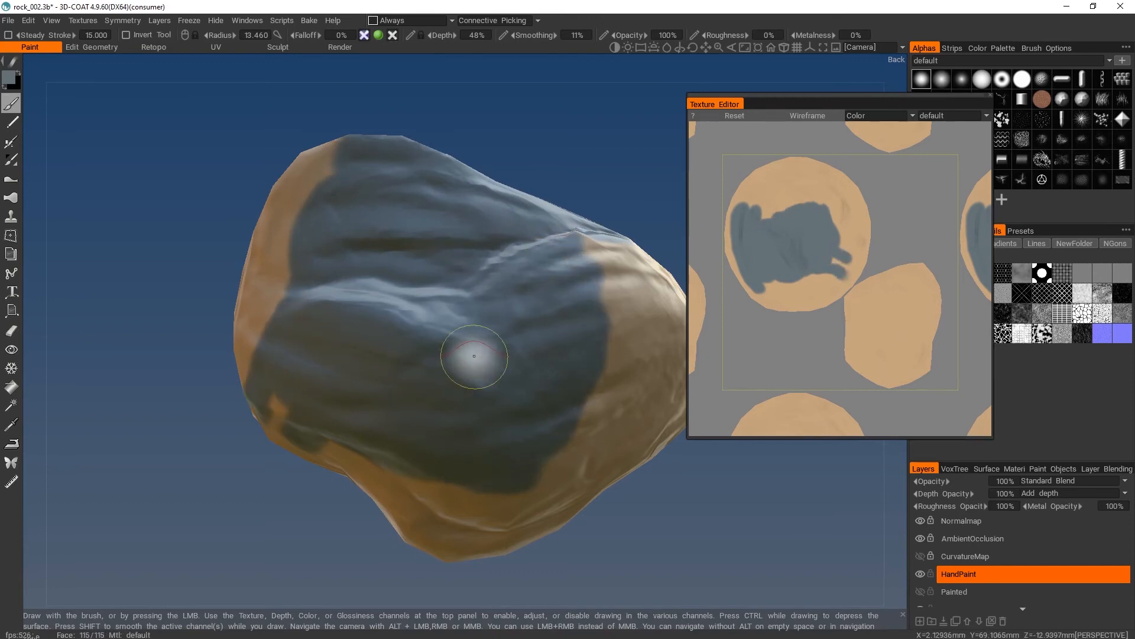
{"action": "mouse_move", "coordinate": [424, 393]}
{"action": "left_mouse_down", "text": "alt"}
{"action": "mouse_move", "coordinate": [538, 375]}
{"action": "mouse_move", "coordinate": [524, 337]}
{"action": "left_mouse_up", "text": "alt"}
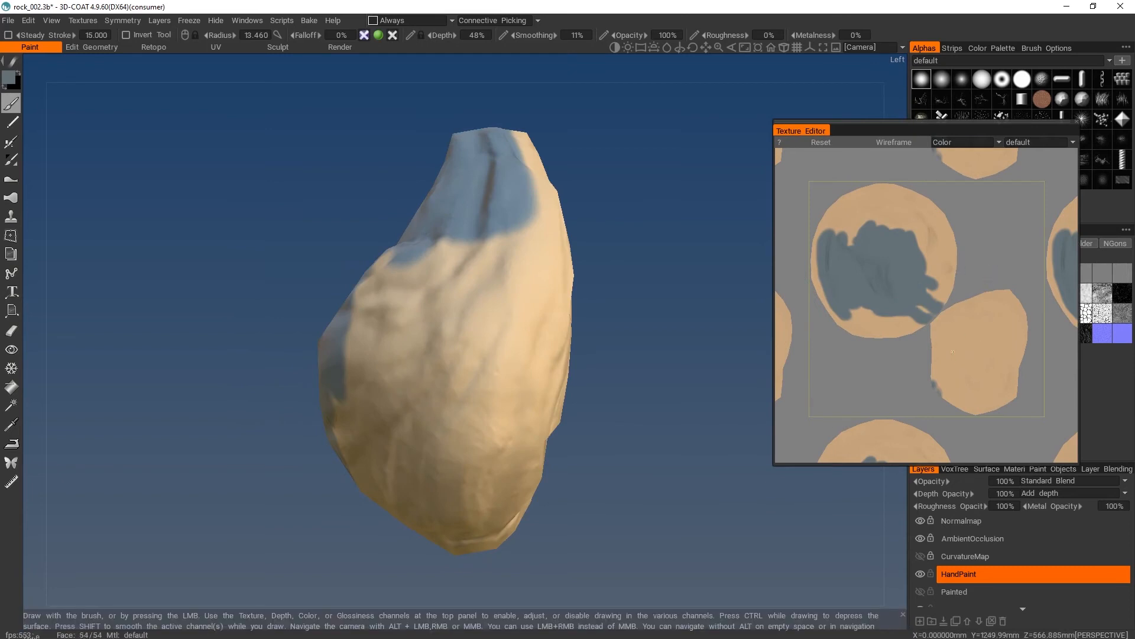
- Paint a grey-blue patch on the smaller UV island directly in the Texture Editor
{"action": "left_click_drag", "start_coordinate": [708, 229], "coordinate": [595, 253], "text": "alt"}
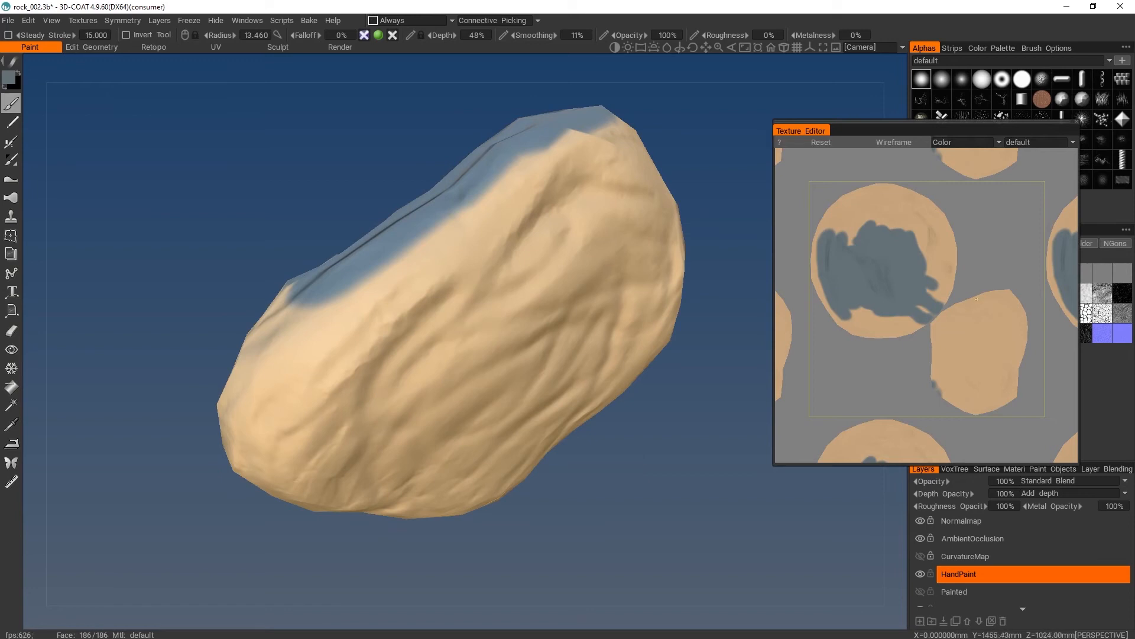
{"action": "middle_click_drag", "start_coordinate": [984, 284], "coordinate": [975, 280], "text": "alt"}
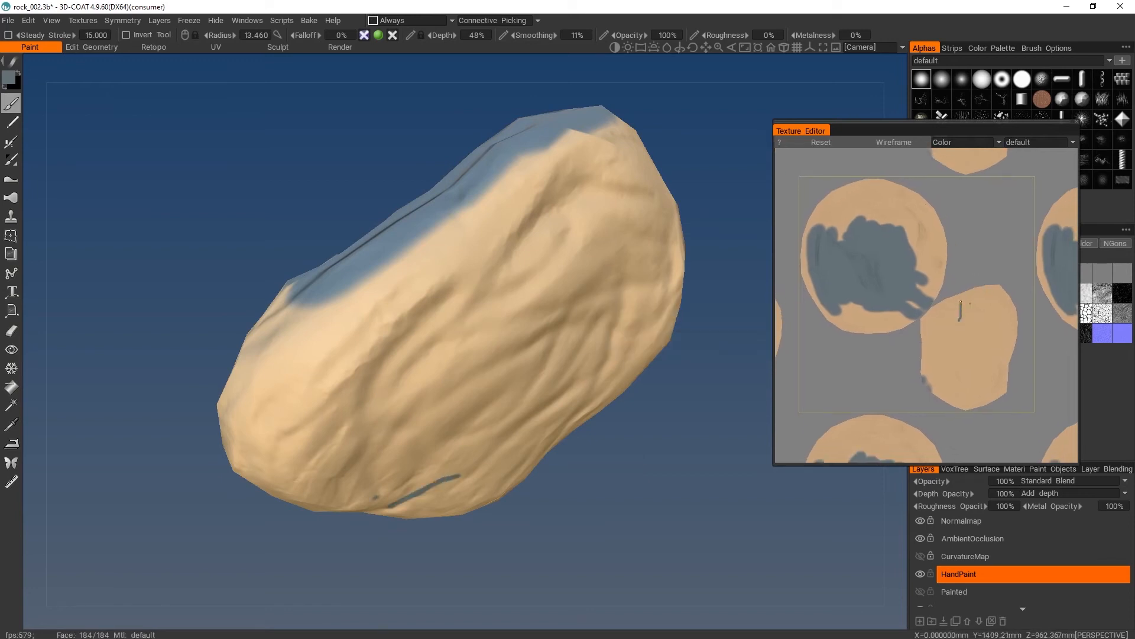
{"action": "mouse_move", "coordinate": [961, 313]}
{"action": "left_mouse_down"}
{"action": "mouse_move", "coordinate": [975, 306]}
{"action": "mouse_move", "coordinate": [978, 323]}
{"action": "mouse_move", "coordinate": [952, 337]}
{"action": "mouse_move", "coordinate": [977, 328]}
{"action": "mouse_move", "coordinate": [974, 301]}
{"action": "left_mouse_up"}
{"action": "scroll", "coordinate": [974, 325], "scroll_direction": "up", "scroll_amount": 5}
{"action": "scroll", "coordinate": [970, 320], "scroll_direction": "up", "scroll_amount": 3}
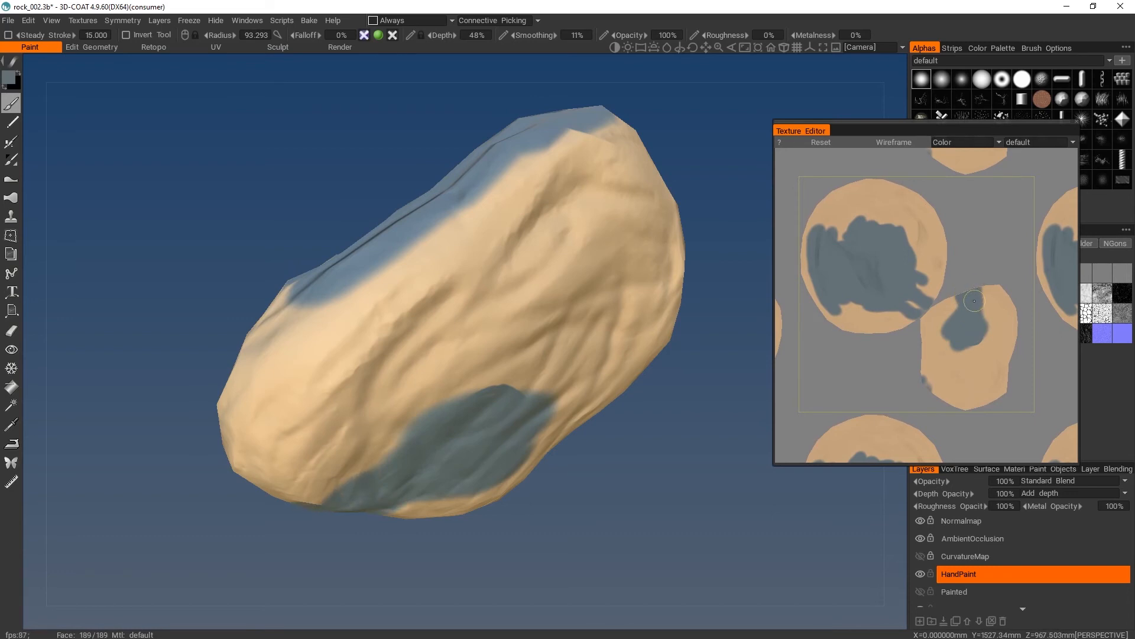
- Reduce the brush radius to 9.813 and paint broad grey-blue strokes on the rock around the hard-edged patch at the UV seam
{"action": "left_click_drag", "start_coordinate": [604, 500], "coordinate": [685, 403]}
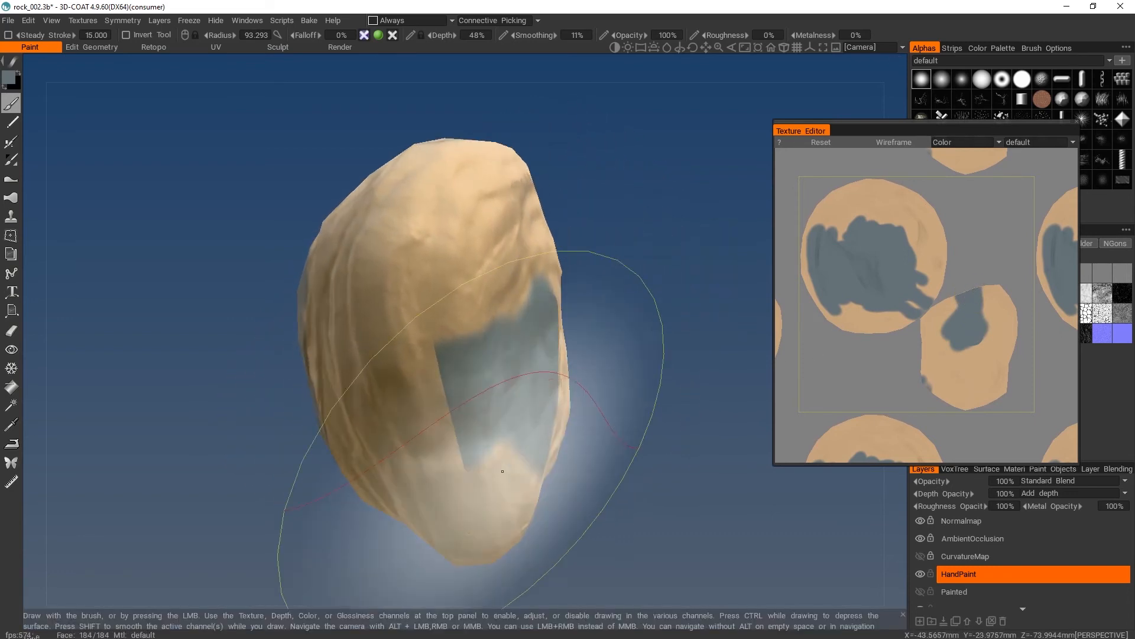
{"action": "scroll", "coordinate": [443, 462], "scroll_direction": "down", "scroll_amount": 10}
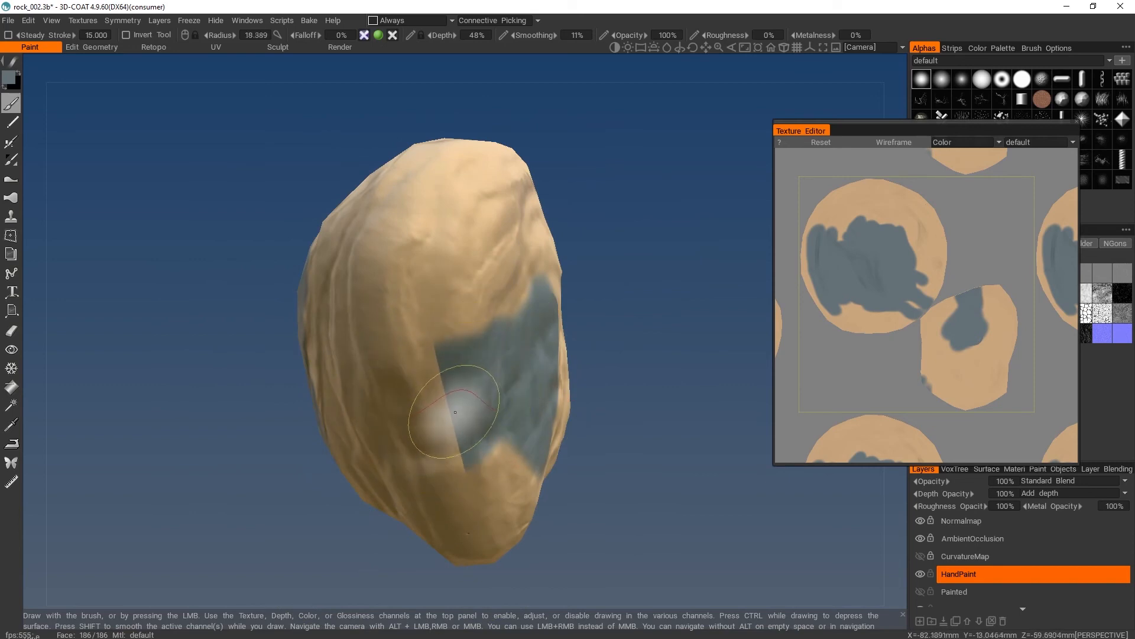
{"action": "scroll", "coordinate": [455, 412], "scroll_direction": "down", "scroll_amount": 4}
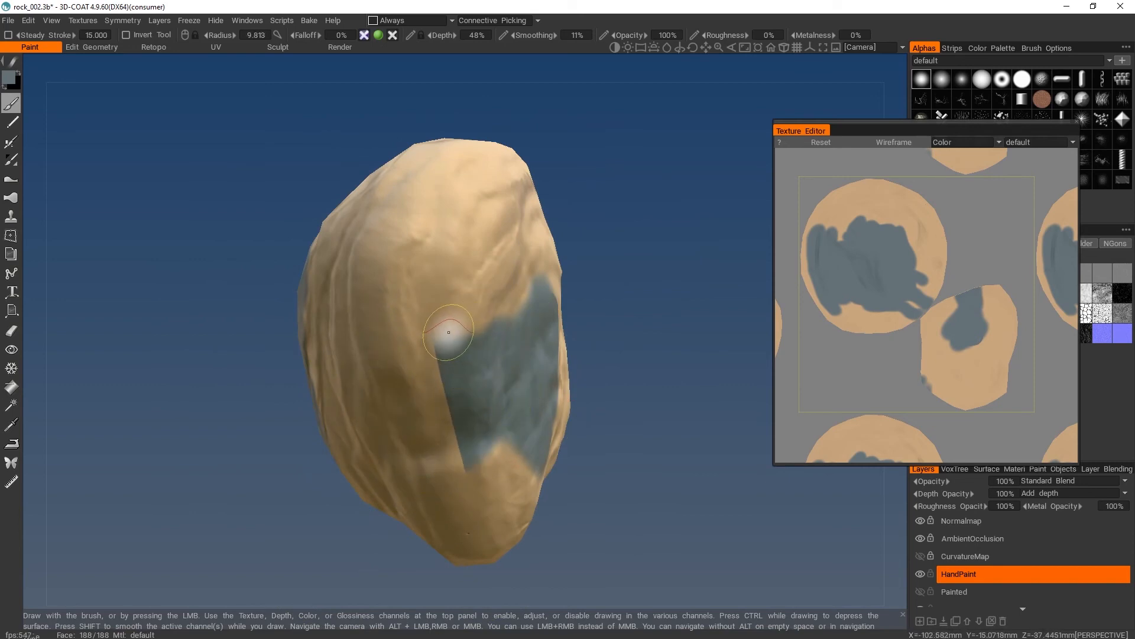
{"action": "mouse_move", "coordinate": [372, 326]}
{"action": "left_mouse_down"}
{"action": "mouse_move", "coordinate": [396, 271]}
{"action": "mouse_move", "coordinate": [468, 270]}
{"action": "left_mouse_up"}
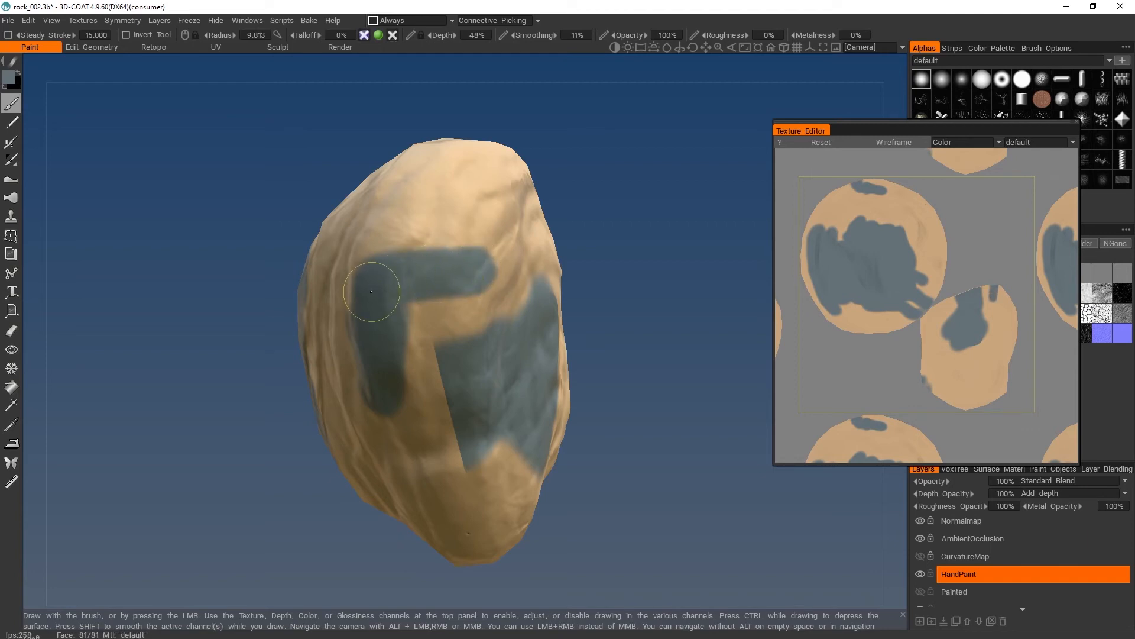
{"action": "left_click_drag", "start_coordinate": [371, 291], "coordinate": [477, 291]}
{"action": "mouse_move", "coordinate": [375, 310]}
{"action": "left_mouse_down"}
{"action": "mouse_move", "coordinate": [452, 304]}
{"action": "mouse_move", "coordinate": [413, 343]}
{"action": "mouse_move", "coordinate": [428, 402]}
{"action": "mouse_move", "coordinate": [494, 444]}
{"action": "mouse_move", "coordinate": [467, 490]}
{"action": "mouse_move", "coordinate": [418, 398]}
{"action": "mouse_move", "coordinate": [452, 508]}
{"action": "left_mouse_up"}
{"action": "left_click_drag", "start_coordinate": [572, 290], "coordinate": [284, 363]}
{"action": "mouse_move", "coordinate": [421, 267]}
{"action": "left_mouse_down"}
{"action": "mouse_move", "coordinate": [402, 456]}
{"action": "mouse_move", "coordinate": [399, 311]}
{"action": "left_mouse_up"}
{"action": "mouse_move", "coordinate": [399, 428]}
{"action": "left_mouse_down"}
{"action": "mouse_move", "coordinate": [380, 330]}
{"action": "mouse_move", "coordinate": [373, 441]}
{"action": "mouse_move", "coordinate": [358, 353]}
{"action": "left_mouse_up"}
{"action": "left_click_drag", "start_coordinate": [374, 306], "coordinate": [397, 239]}
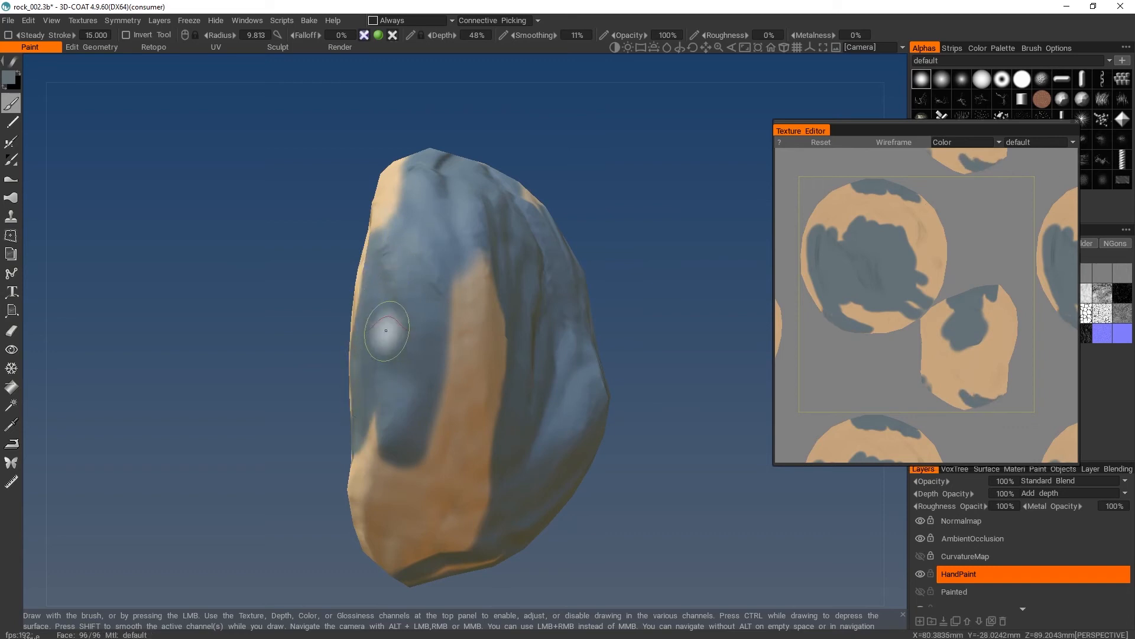
- Cover more of the remaining tan areas on the rock's narrow side and along the edge of its back with grey-blue
{"action": "mouse_move", "coordinate": [332, 502]}
{"action": "left_mouse_down"}
{"action": "mouse_move", "coordinate": [319, 256]}
{"action": "mouse_move", "coordinate": [368, 247]}
{"action": "left_mouse_up"}
{"action": "mouse_move", "coordinate": [562, 300]}
{"action": "left_mouse_down"}
{"action": "mouse_move", "coordinate": [577, 325]}
{"action": "mouse_move", "coordinate": [456, 312]}
{"action": "left_mouse_up"}
{"action": "mouse_move", "coordinate": [496, 122]}
{"action": "left_mouse_down"}
{"action": "mouse_move", "coordinate": [495, 178]}
{"action": "mouse_move", "coordinate": [578, 284]}
{"action": "mouse_move", "coordinate": [515, 286]}
{"action": "left_mouse_up"}
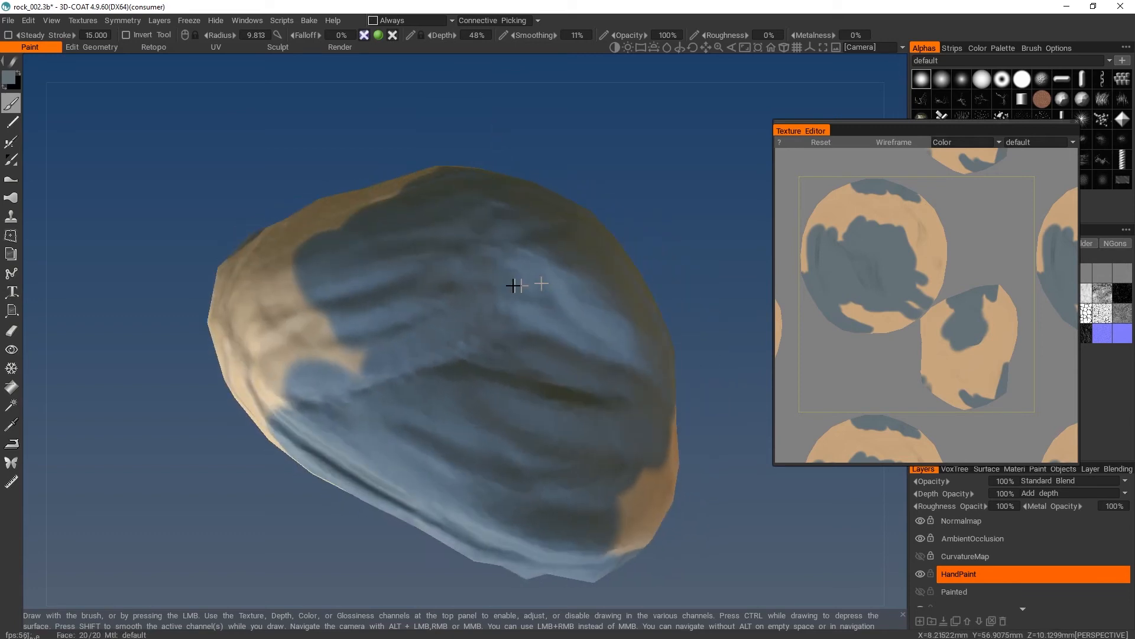
{"action": "mouse_move", "coordinate": [409, 296]}
{"action": "left_mouse_down"}
{"action": "mouse_move", "coordinate": [334, 349]}
{"action": "mouse_move", "coordinate": [360, 362]}
{"action": "mouse_move", "coordinate": [382, 301]}
{"action": "left_mouse_up"}
{"action": "mouse_move", "coordinate": [310, 311]}
{"action": "left_mouse_down"}
{"action": "mouse_move", "coordinate": [317, 375]}
{"action": "mouse_move", "coordinate": [284, 385]}
{"action": "mouse_move", "coordinate": [272, 408]}
{"action": "left_mouse_up"}
{"action": "left_click_drag", "start_coordinate": [592, 191], "coordinate": [614, 169]}
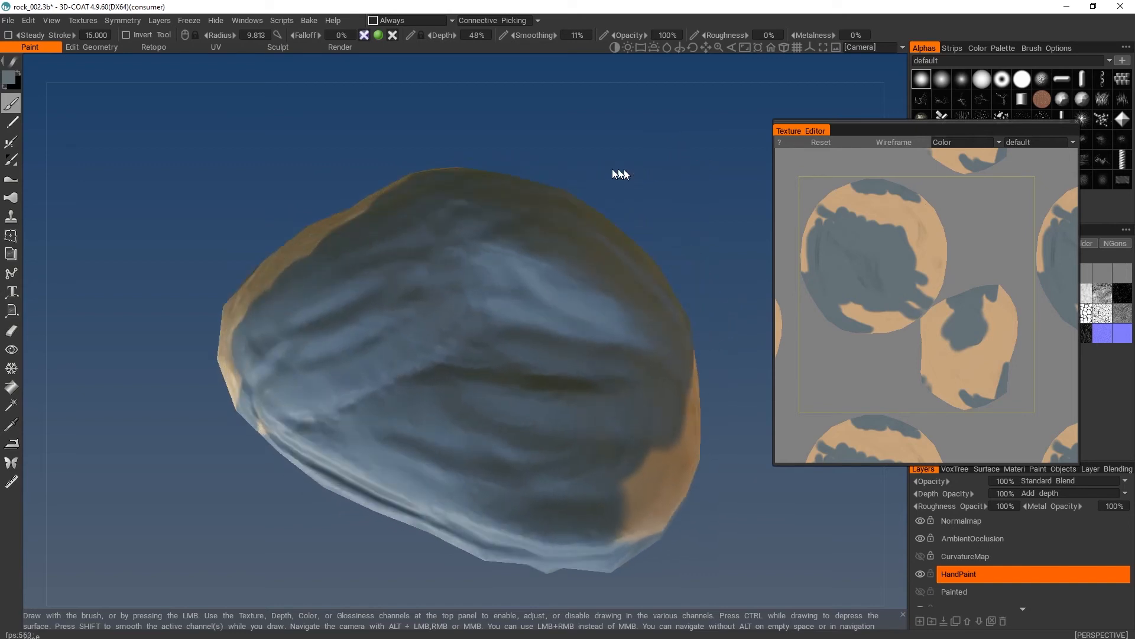
- Close the Texture Editor and set up the OT_texturefx_riddled stencil with Cube Mapping, adjusting its placement
{"action": "left_click", "coordinate": [1077, 122]}
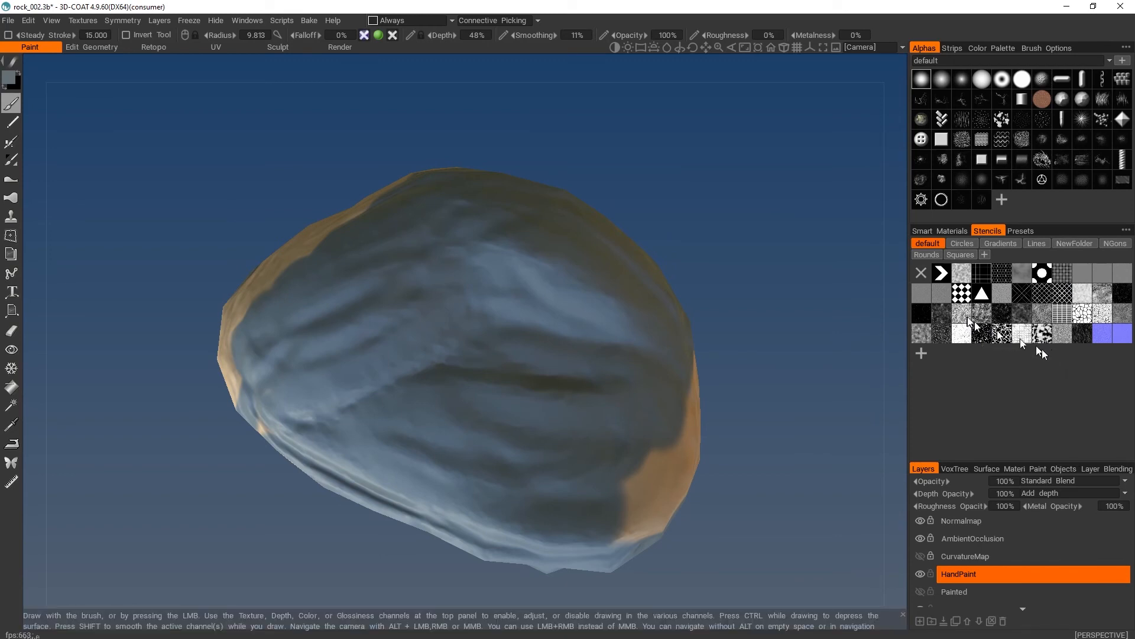
{"action": "left_click", "coordinate": [1079, 335]}
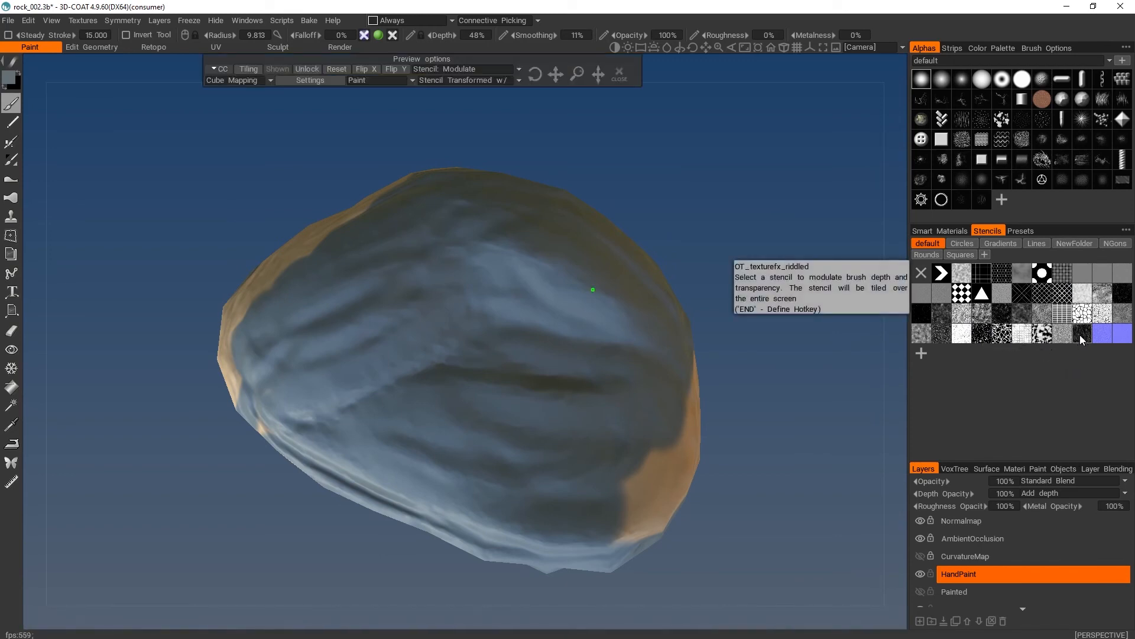
{"action": "left_click", "coordinate": [226, 83]}
{"action": "left_click", "coordinate": [233, 81]}
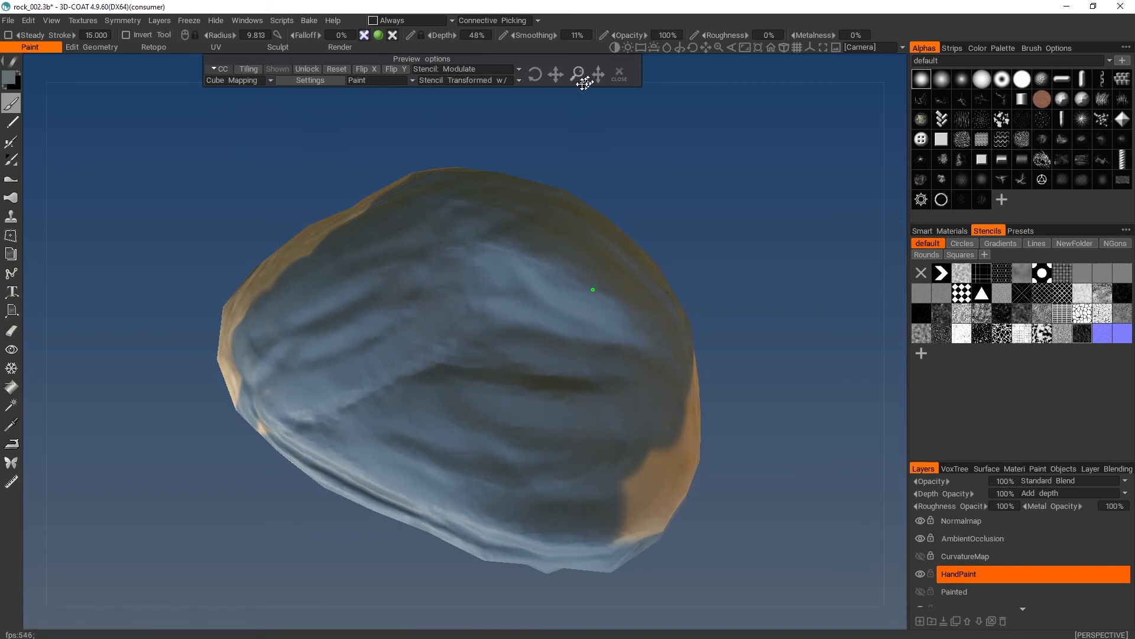
{"action": "left_click_drag", "start_coordinate": [560, 77], "coordinate": [560, 77]}
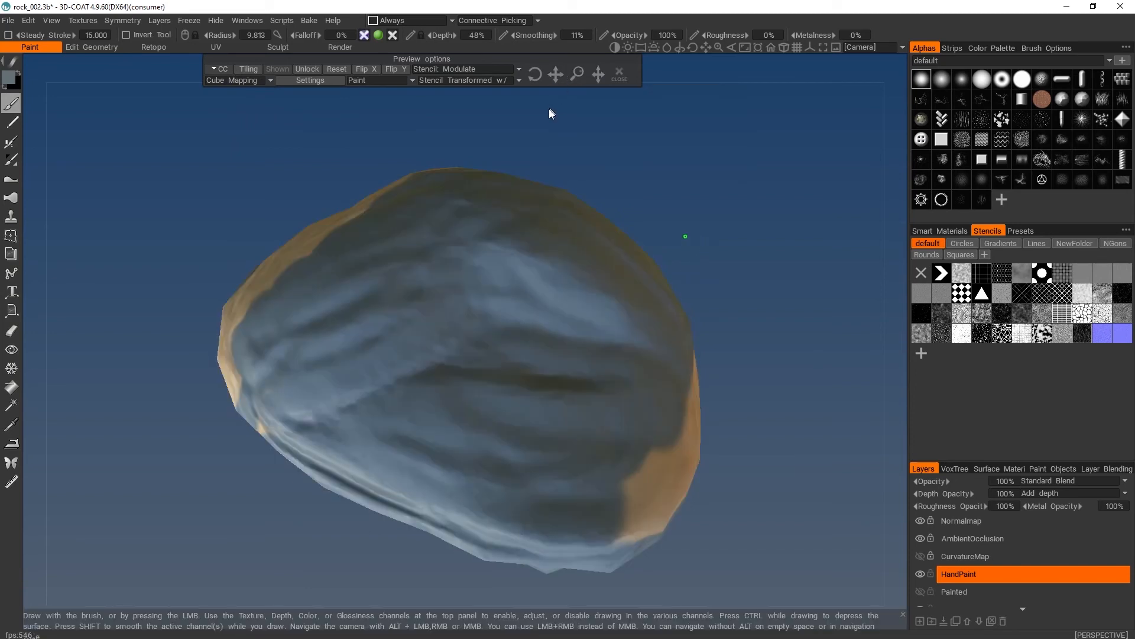
- Set the brush colour to light grey-blue (RGB 175, 188, 193) and paint stencilled mottling over the rock's grey-blue back
{"action": "left_click", "coordinate": [9, 77]}
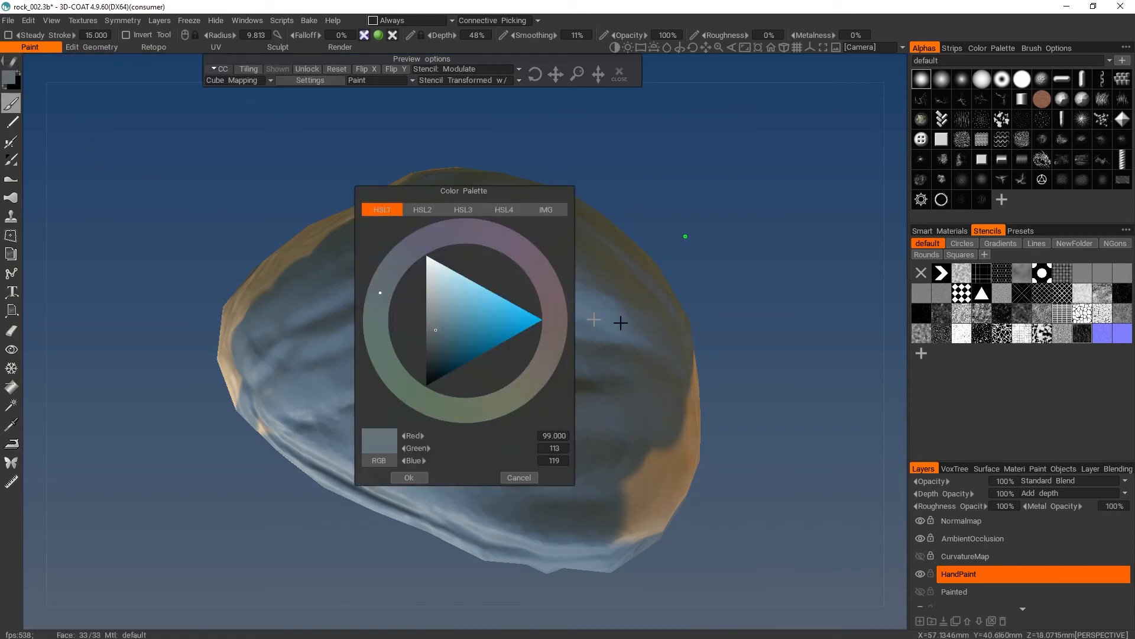
{"action": "left_click", "coordinate": [420, 289]}
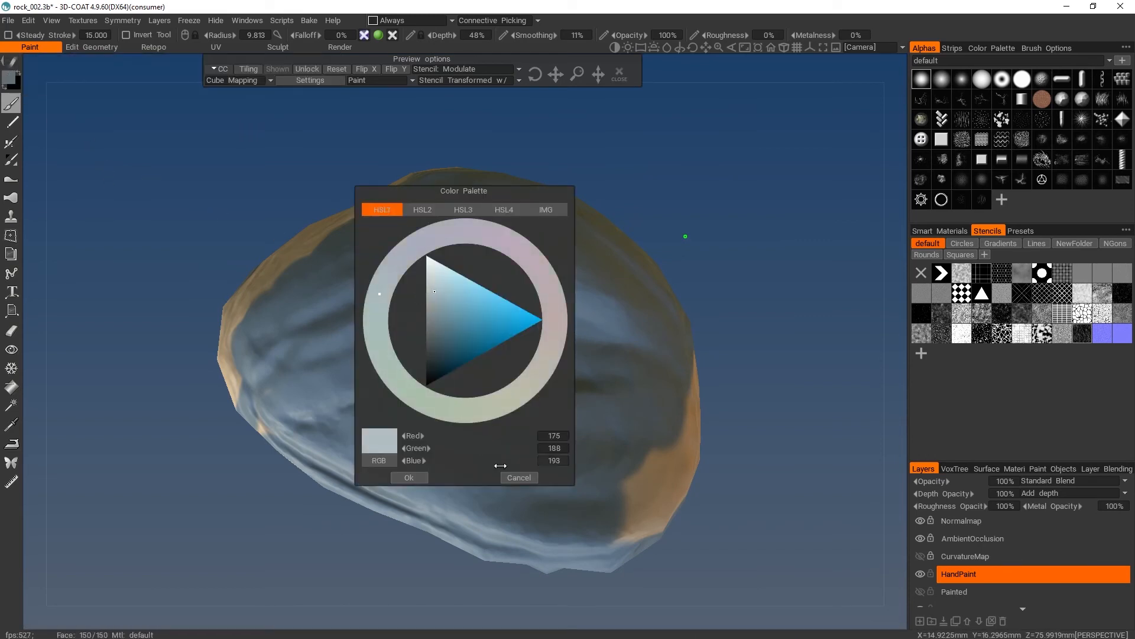
{"action": "left_click", "coordinate": [413, 476]}
{"action": "mouse_move", "coordinate": [479, 241]}
{"action": "left_mouse_down"}
{"action": "mouse_move", "coordinate": [447, 289]}
{"action": "mouse_move", "coordinate": [524, 300]}
{"action": "mouse_move", "coordinate": [566, 271]}
{"action": "mouse_move", "coordinate": [313, 310]}
{"action": "mouse_move", "coordinate": [561, 425]}
{"action": "mouse_move", "coordinate": [632, 326]}
{"action": "mouse_move", "coordinate": [598, 249]}
{"action": "left_mouse_up"}
{"action": "left_click_drag", "start_coordinate": [429, 246], "coordinate": [368, 290]}
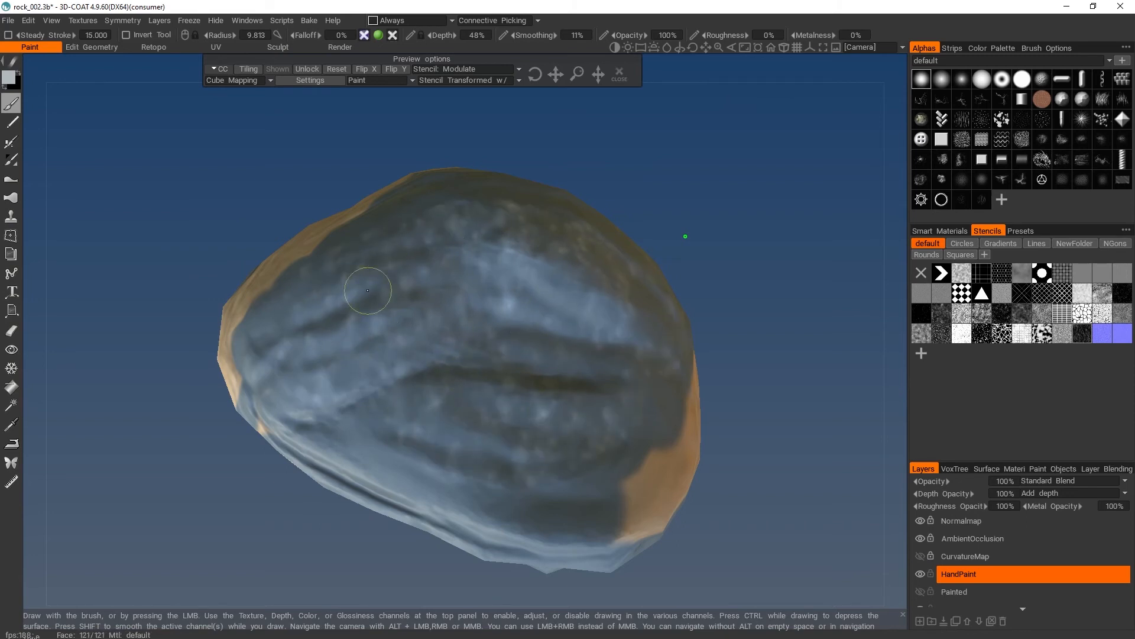
{"action": "mouse_move", "coordinate": [374, 401]}
{"action": "left_mouse_down"}
{"action": "mouse_move", "coordinate": [526, 236]}
{"action": "mouse_move", "coordinate": [473, 231]}
{"action": "mouse_move", "coordinate": [501, 309]}
{"action": "left_mouse_up"}
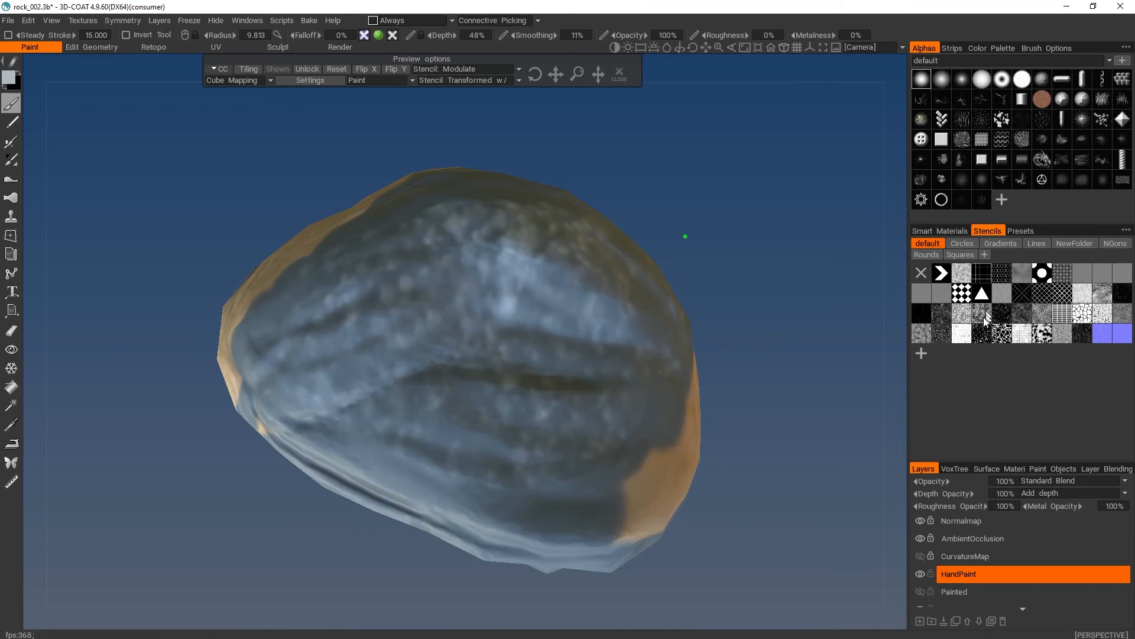
{"action": "mouse_move", "coordinate": [504, 391]}
{"action": "left_mouse_down"}
{"action": "mouse_move", "coordinate": [493, 322]}
{"action": "mouse_move", "coordinate": [408, 349]}
{"action": "mouse_move", "coordinate": [561, 357]}
{"action": "mouse_move", "coordinate": [460, 228]}
{"action": "mouse_move", "coordinate": [453, 284]}
{"action": "mouse_move", "coordinate": [499, 287]}
{"action": "left_mouse_up"}
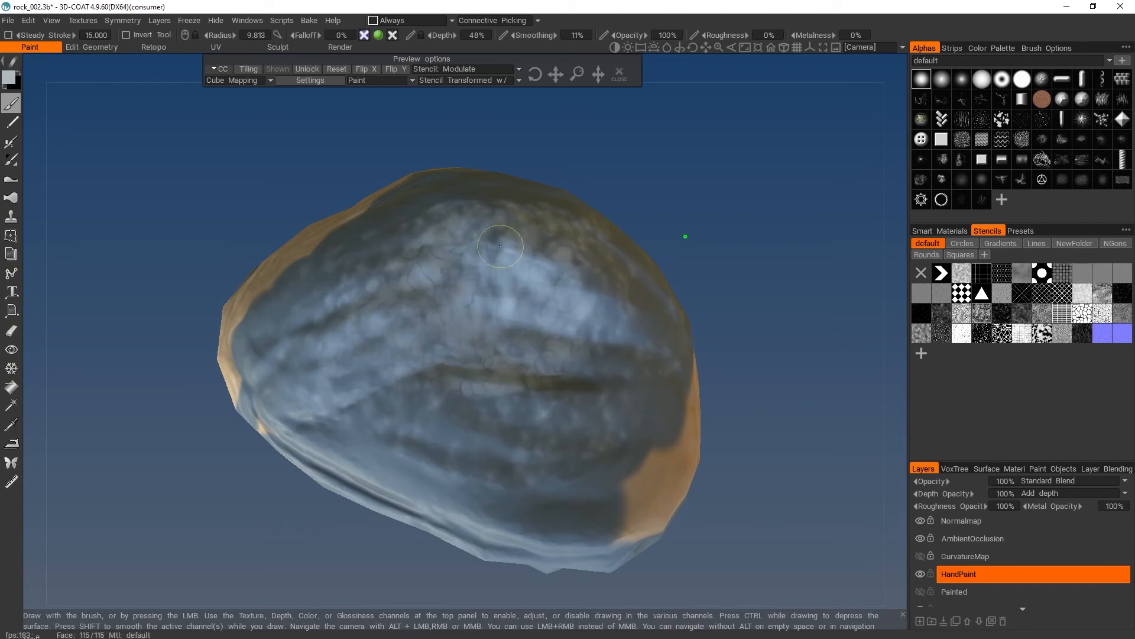
- Enlarge the stencil pattern and paint light cracked texture across the lower and outer parts of the rock's back
{"action": "left_click_drag", "start_coordinate": [710, 236], "coordinate": [708, 269]}
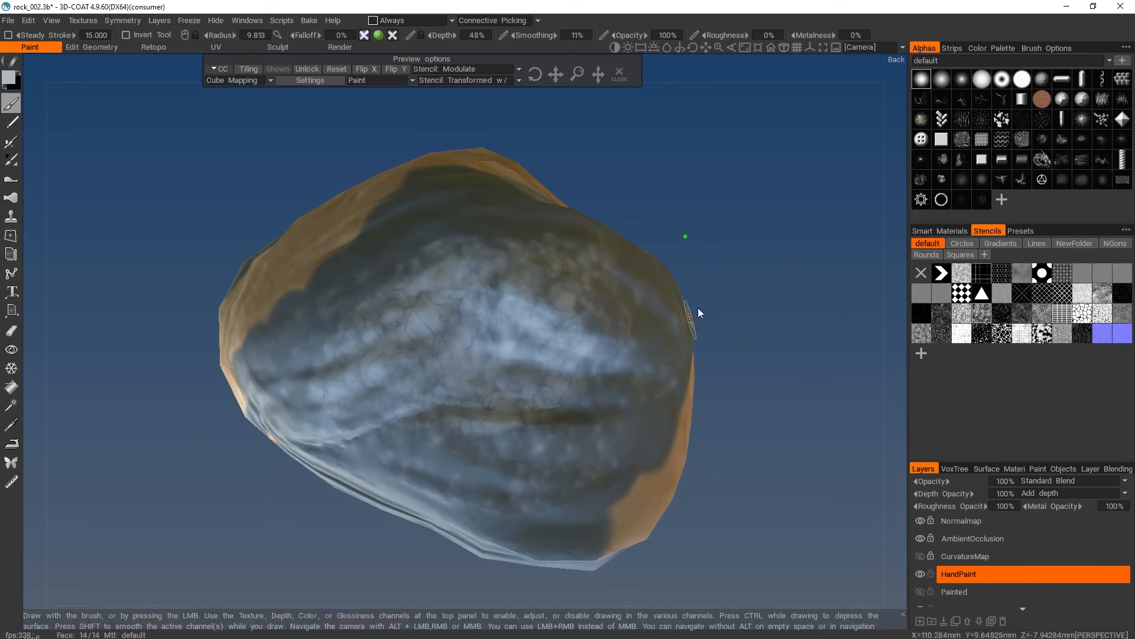
{"action": "left_click_drag", "start_coordinate": [698, 308], "coordinate": [754, 201], "text": "alt"}
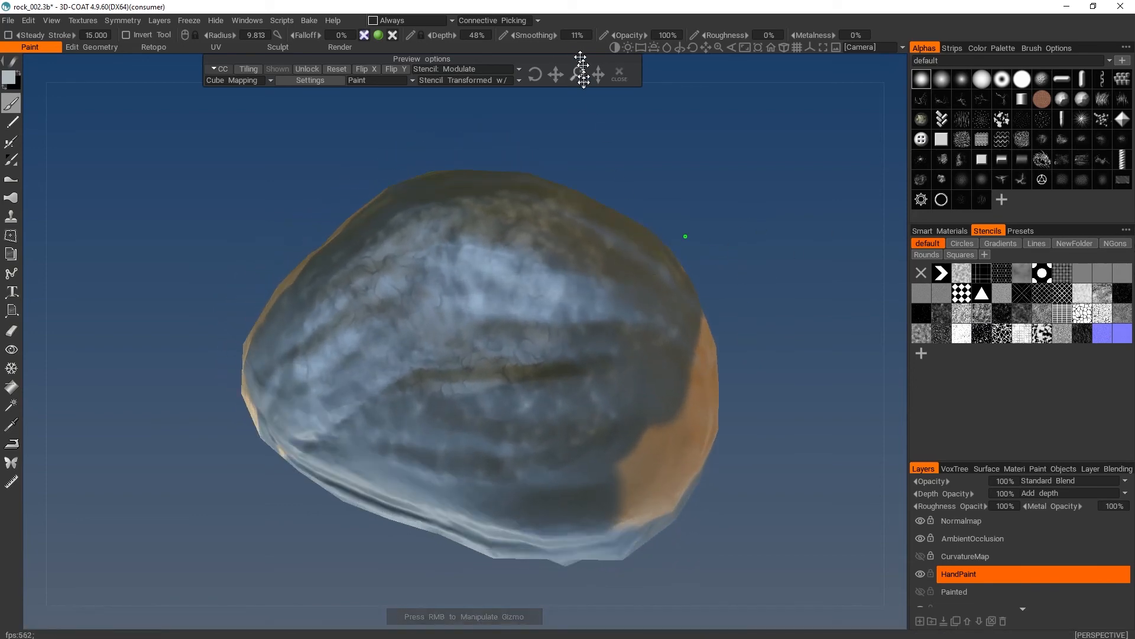
{"action": "left_click_drag", "start_coordinate": [579, 75], "coordinate": [578, 77]}
{"action": "left_click_drag", "start_coordinate": [578, 76], "coordinate": [578, 76]}
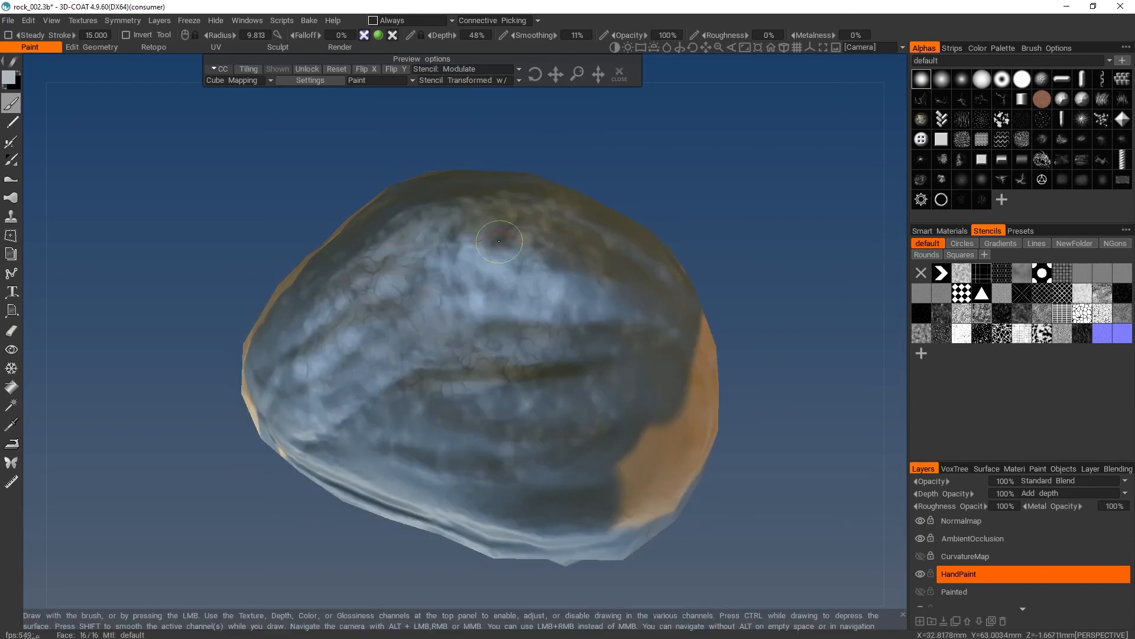
{"action": "left_click_drag", "start_coordinate": [310, 329], "coordinate": [345, 356]}
{"action": "mouse_move", "coordinate": [618, 444]}
{"action": "left_mouse_down"}
{"action": "mouse_move", "coordinate": [500, 468]}
{"action": "mouse_move", "coordinate": [499, 405]}
{"action": "mouse_move", "coordinate": [532, 346]}
{"action": "mouse_move", "coordinate": [579, 409]}
{"action": "mouse_move", "coordinate": [654, 348]}
{"action": "mouse_move", "coordinate": [624, 311]}
{"action": "mouse_move", "coordinate": [597, 349]}
{"action": "left_mouse_up"}
{"action": "left_click_drag", "start_coordinate": [680, 224], "coordinate": [637, 210]}
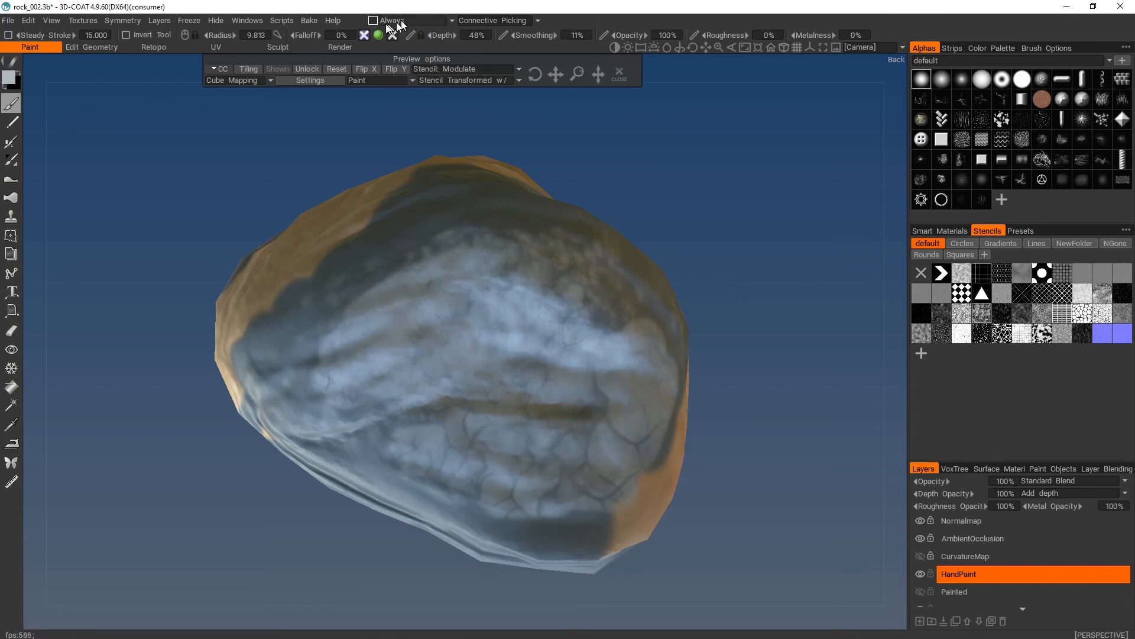
- Set the painting condition to More on Convex and turn to the rock's mostly tan side
{"action": "left_click", "coordinate": [416, 20]}
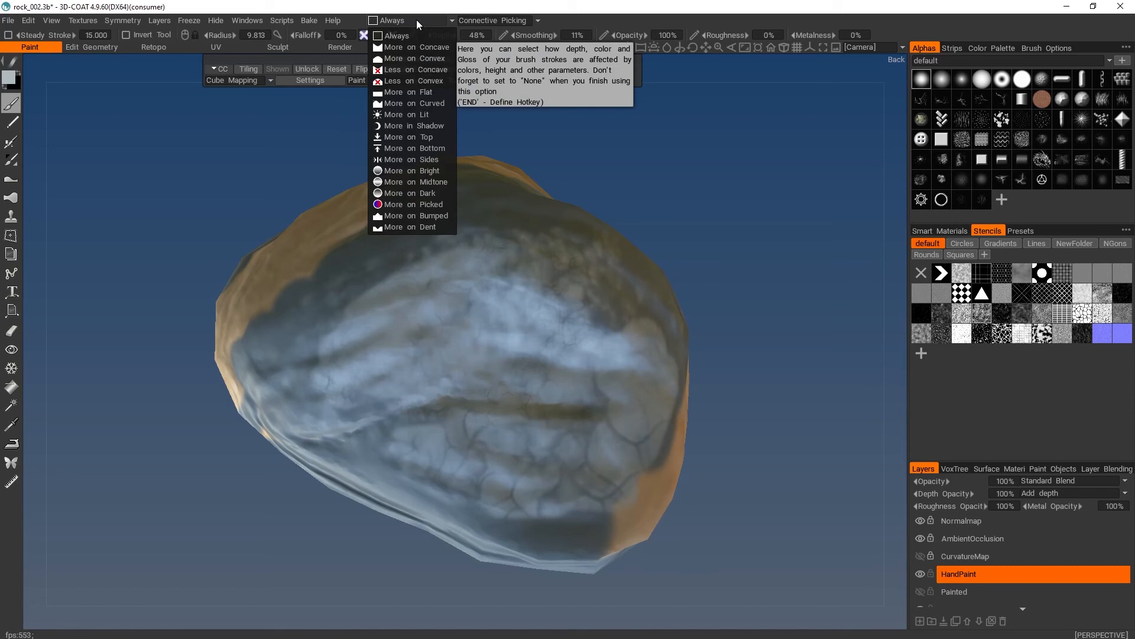
{"action": "left_click", "coordinate": [411, 57]}
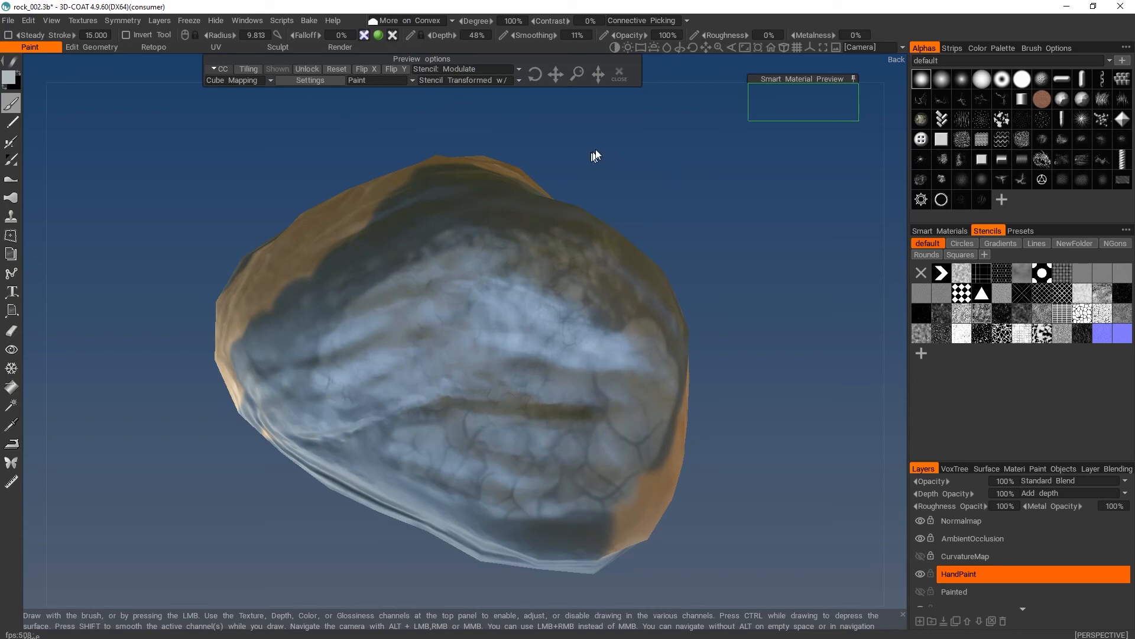
{"action": "left_click_drag", "start_coordinate": [593, 153], "coordinate": [631, 409], "text": "alt"}
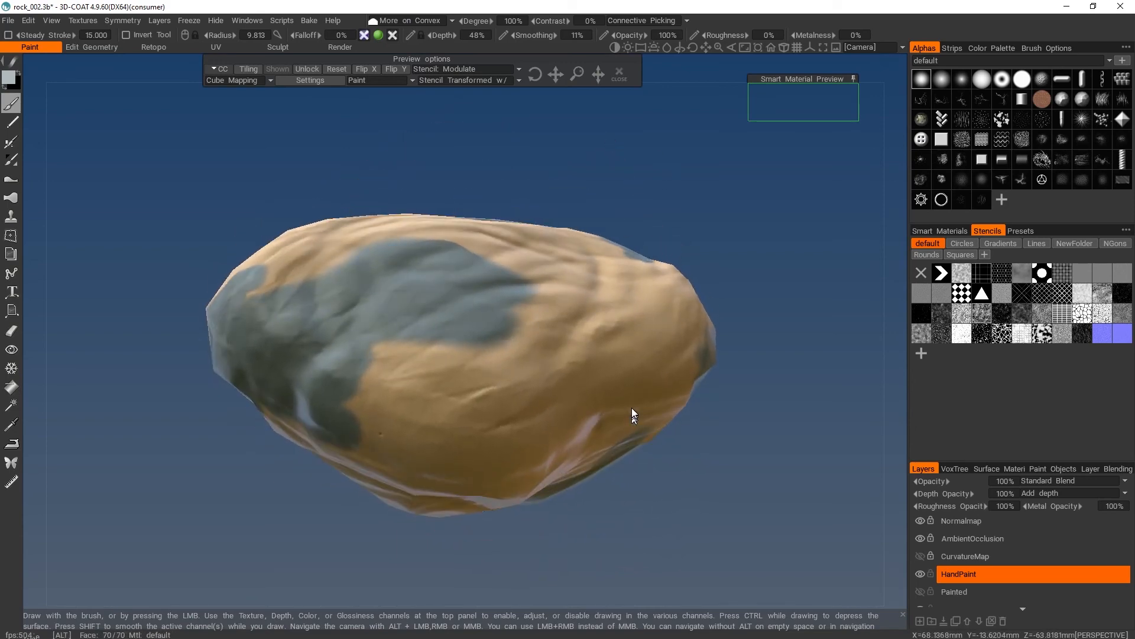
{"action": "left_click", "coordinate": [9, 77]}
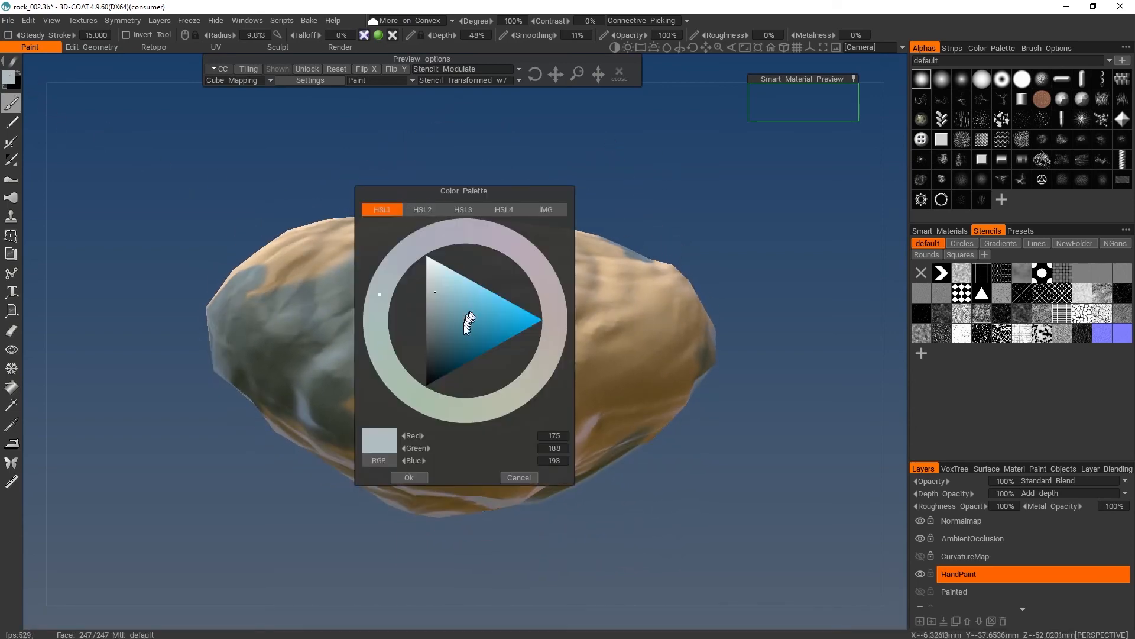
{"action": "mouse_move", "coordinate": [467, 323]}
{"action": "left_mouse_down"}
{"action": "mouse_move", "coordinate": [462, 335]}
{"action": "mouse_move", "coordinate": [475, 335]}
{"action": "left_mouse_up"}
{"action": "left_click", "coordinate": [554, 336]}
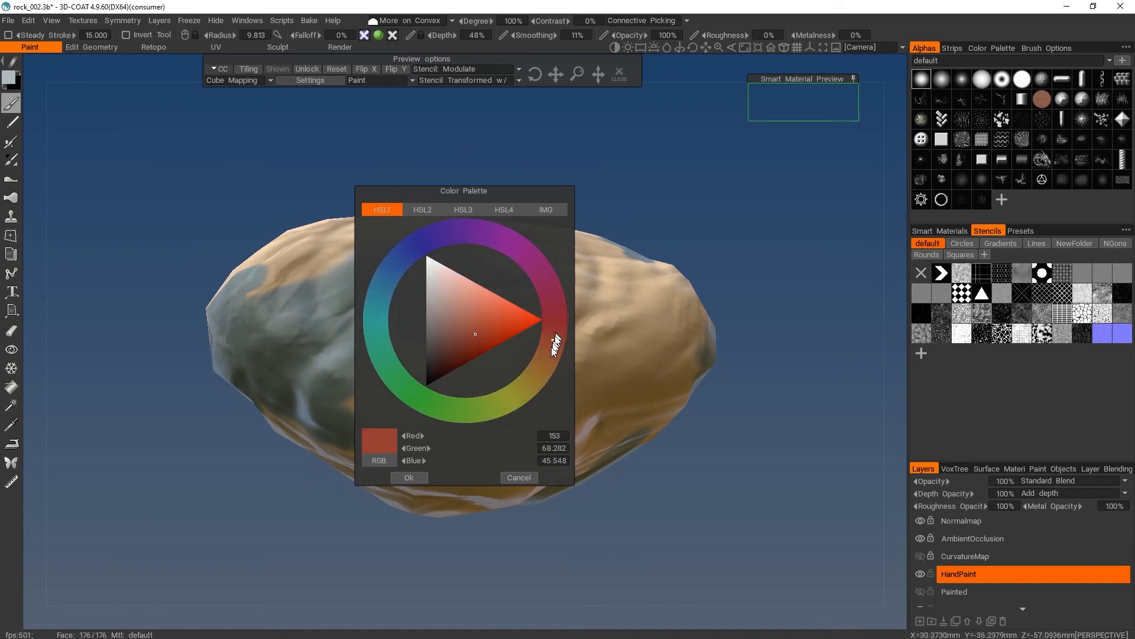
{"action": "left_click_drag", "start_coordinate": [555, 343], "coordinate": [537, 391]}
{"action": "left_click", "coordinate": [521, 477]}
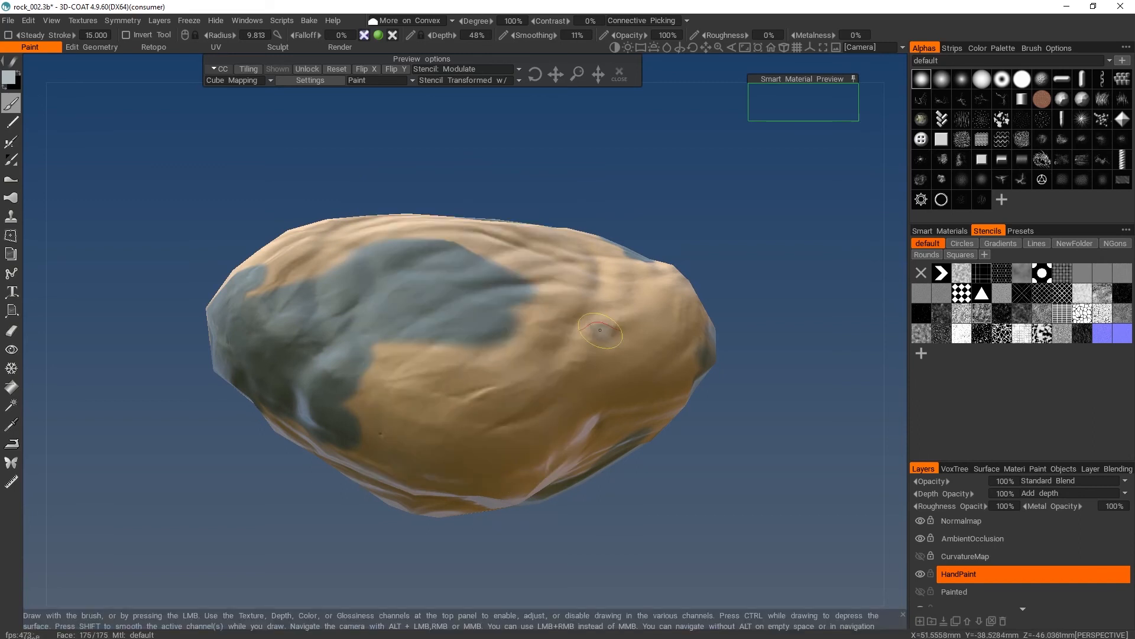
- Remove the active stencil and paint light grey-blue highlights along the raised ridges of the rock's tan side
{"action": "left_click_drag", "start_coordinate": [602, 327], "coordinate": [508, 401]}
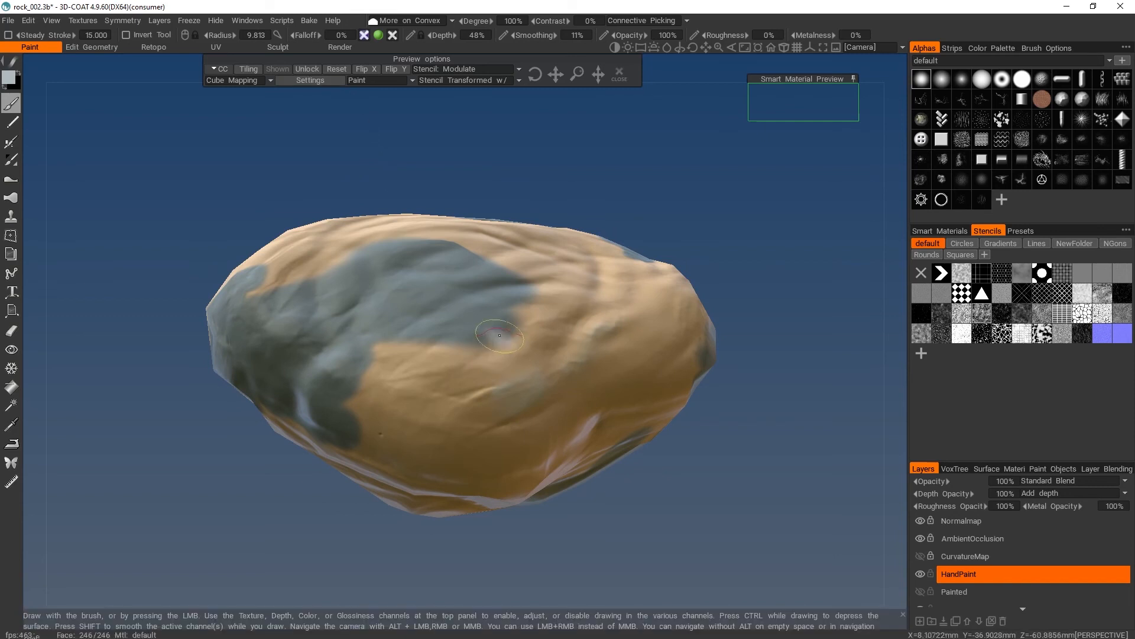
{"action": "left_click", "coordinate": [618, 75]}
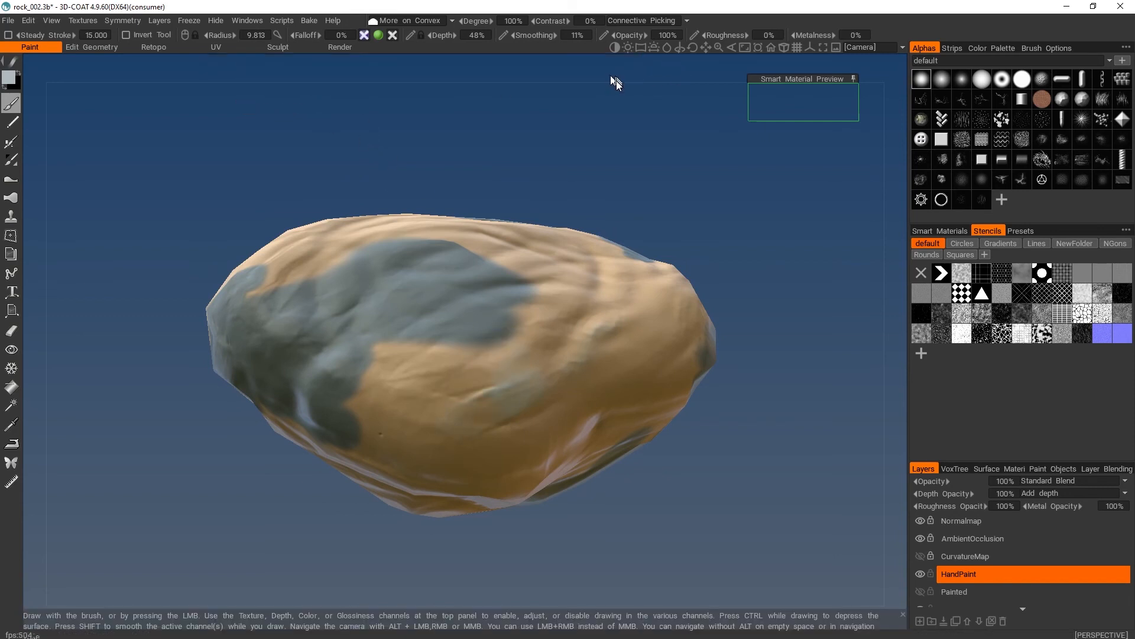
{"action": "mouse_move", "coordinate": [630, 172]}
{"action": "left_mouse_down", "text": "alt"}
{"action": "mouse_move", "coordinate": [634, 314]}
{"action": "mouse_move", "coordinate": [704, 368]}
{"action": "mouse_move", "coordinate": [614, 350]}
{"action": "mouse_move", "coordinate": [650, 342]}
{"action": "left_mouse_up", "text": "alt"}
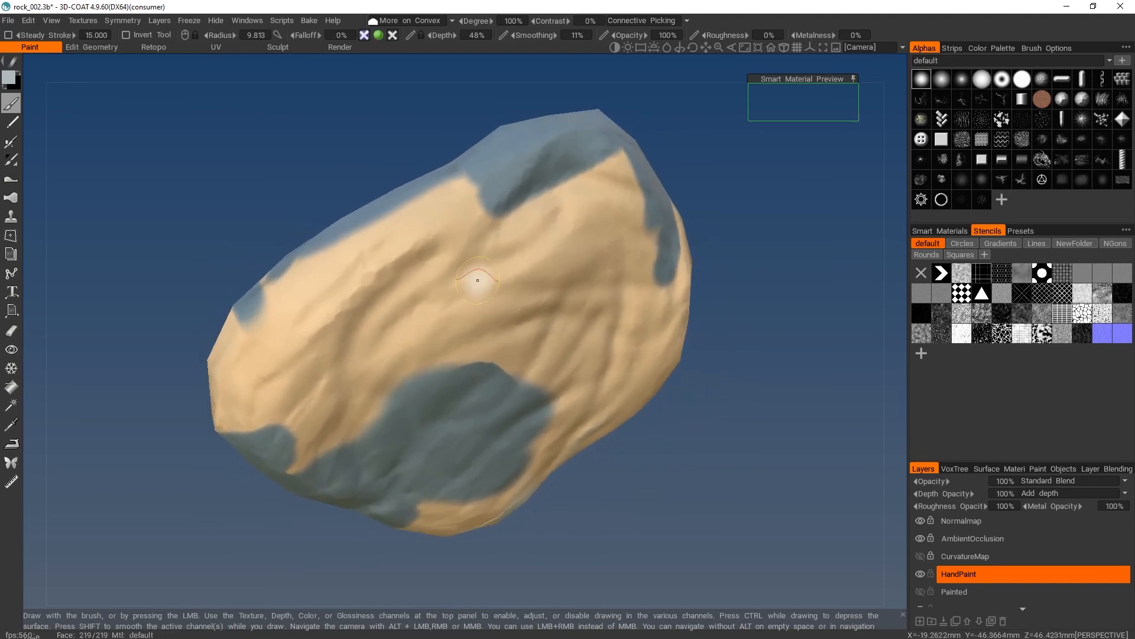
{"action": "left_click_drag", "start_coordinate": [456, 211], "coordinate": [281, 377]}
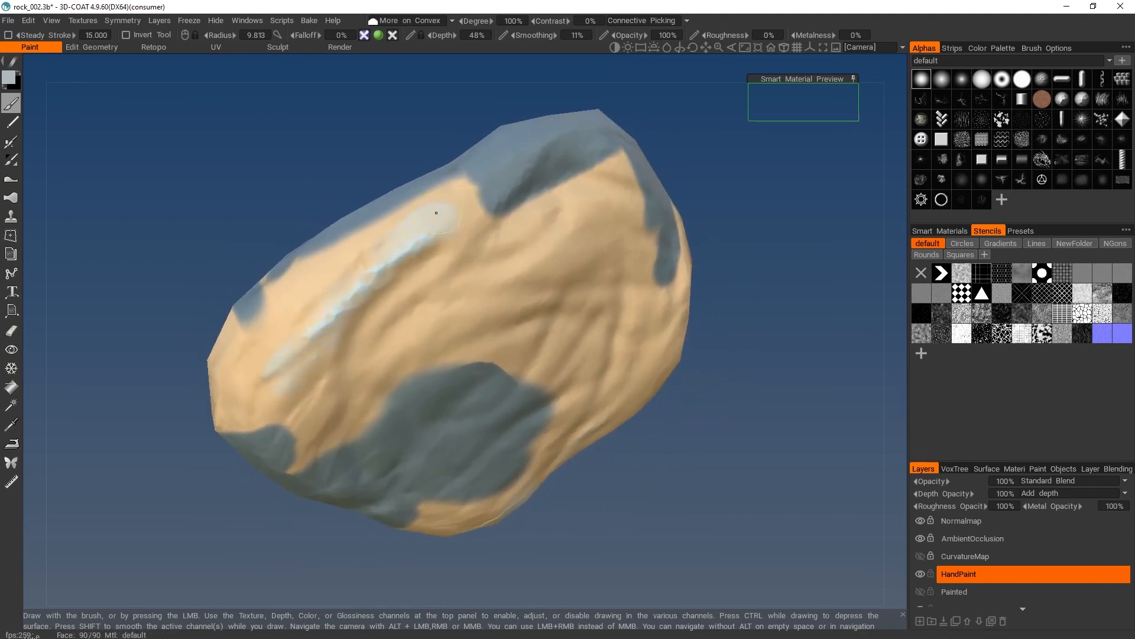
{"action": "left_click_drag", "start_coordinate": [436, 212], "coordinate": [266, 324]}
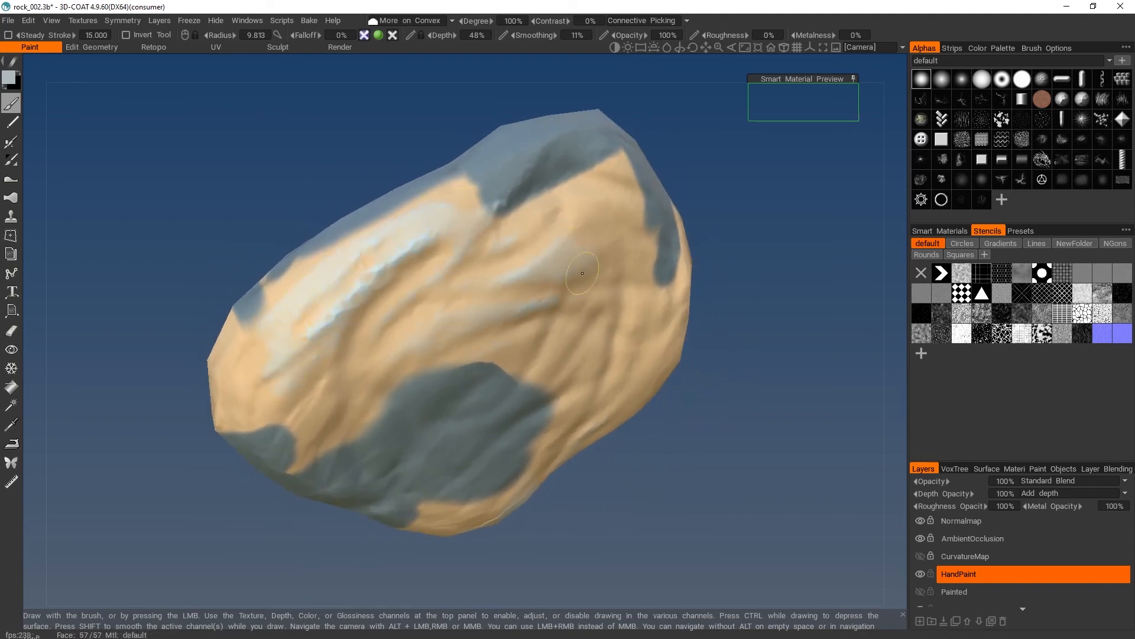
{"action": "mouse_move", "coordinate": [538, 423]}
{"action": "left_mouse_down", "text": "alt"}
{"action": "mouse_move", "coordinate": [688, 380]}
{"action": "mouse_move", "coordinate": [590, 243]}
{"action": "left_mouse_up", "text": "alt"}
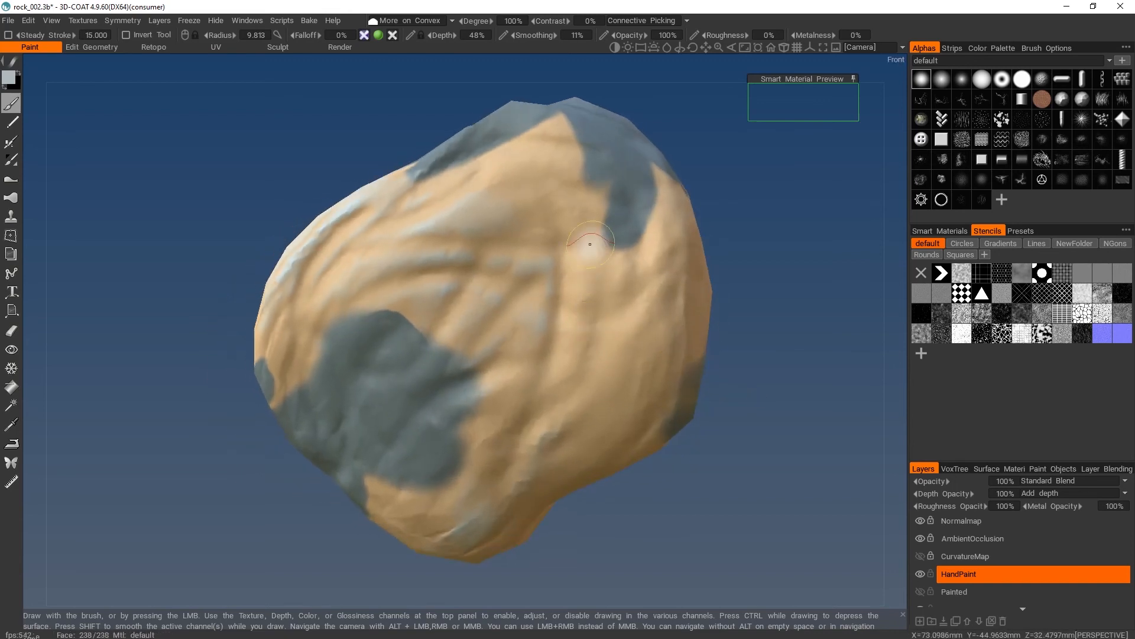
- Paint light grey-blue highlights over the ridges and edges of the rock's dark grey-blue back
{"action": "mouse_move", "coordinate": [677, 356]}
{"action": "left_mouse_down", "text": "alt"}
{"action": "mouse_move", "coordinate": [856, 306]}
{"action": "mouse_move", "coordinate": [599, 331]}
{"action": "left_mouse_up", "text": "alt"}
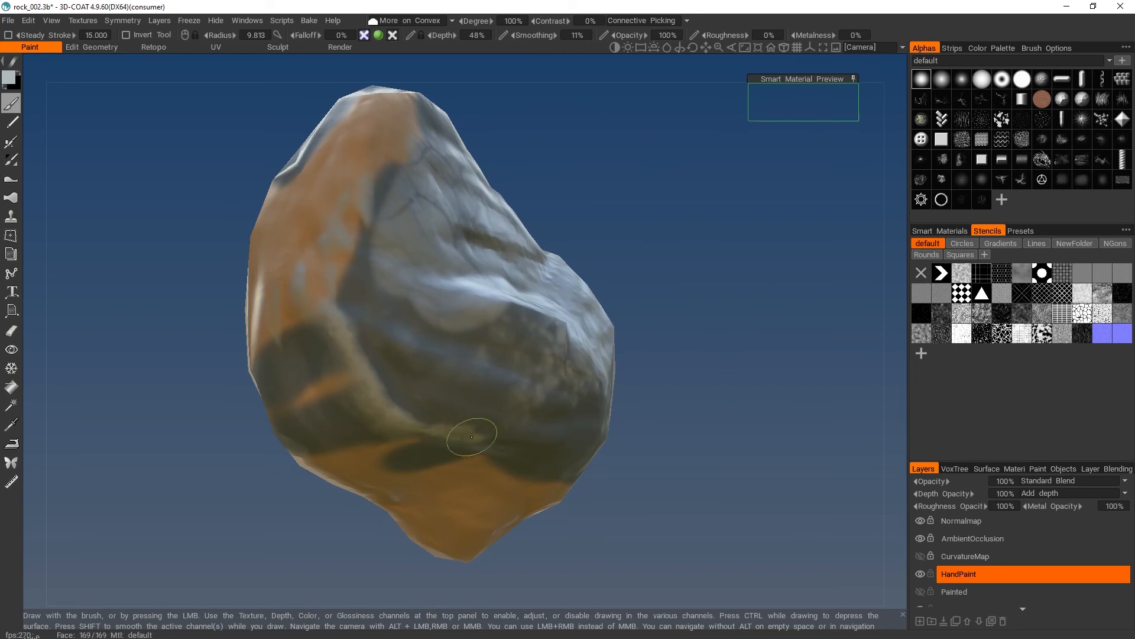
{"action": "left_click_drag", "start_coordinate": [378, 337], "coordinate": [523, 384]}
{"action": "left_click_drag", "start_coordinate": [371, 288], "coordinate": [381, 314]}
{"action": "mouse_move", "coordinate": [378, 395]}
{"action": "left_mouse_down"}
{"action": "mouse_move", "coordinate": [538, 435]}
{"action": "mouse_move", "coordinate": [745, 430]}
{"action": "mouse_move", "coordinate": [361, 355]}
{"action": "left_mouse_up"}
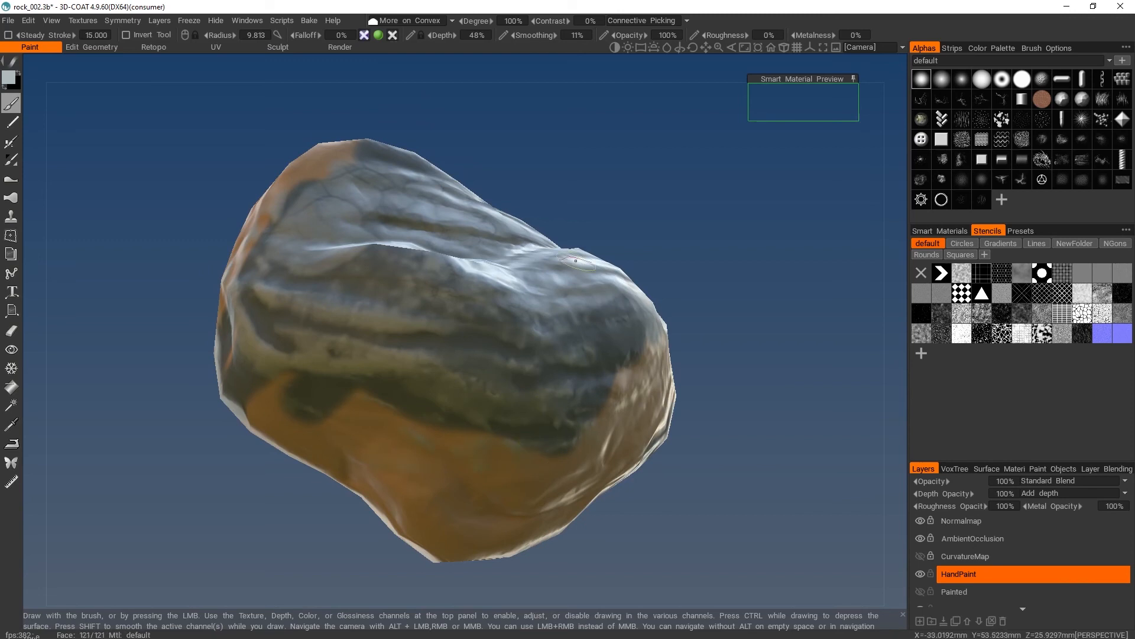
- Set the painting condition to More on Concave and the brush colour to dark blue (RGB about 35, 54, 61)
{"action": "left_click", "coordinate": [417, 21]}
{"action": "left_click", "coordinate": [419, 45]}
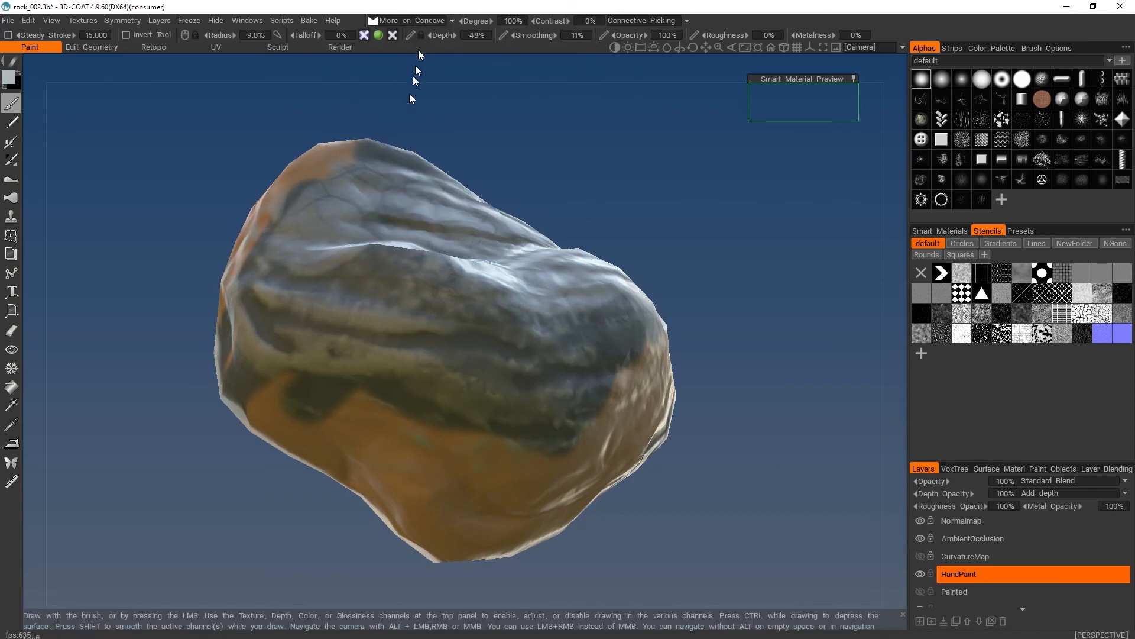
{"action": "left_click", "coordinate": [9, 77]}
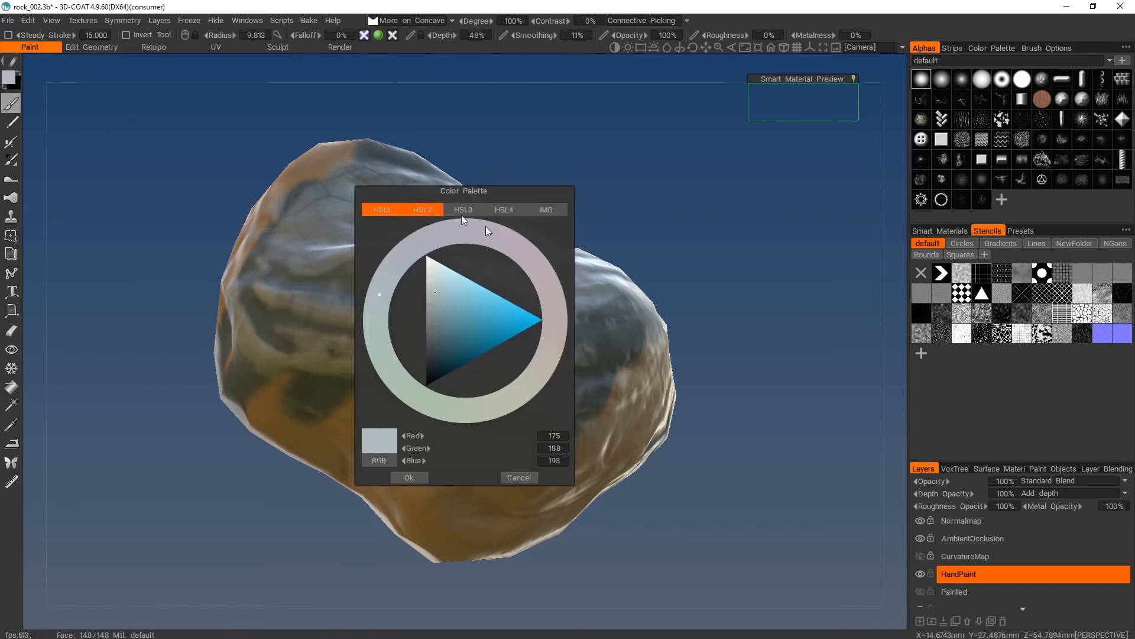
{"action": "mouse_move", "coordinate": [470, 319]}
{"action": "left_mouse_down"}
{"action": "mouse_move", "coordinate": [436, 344]}
{"action": "mouse_move", "coordinate": [439, 360]}
{"action": "left_mouse_up"}
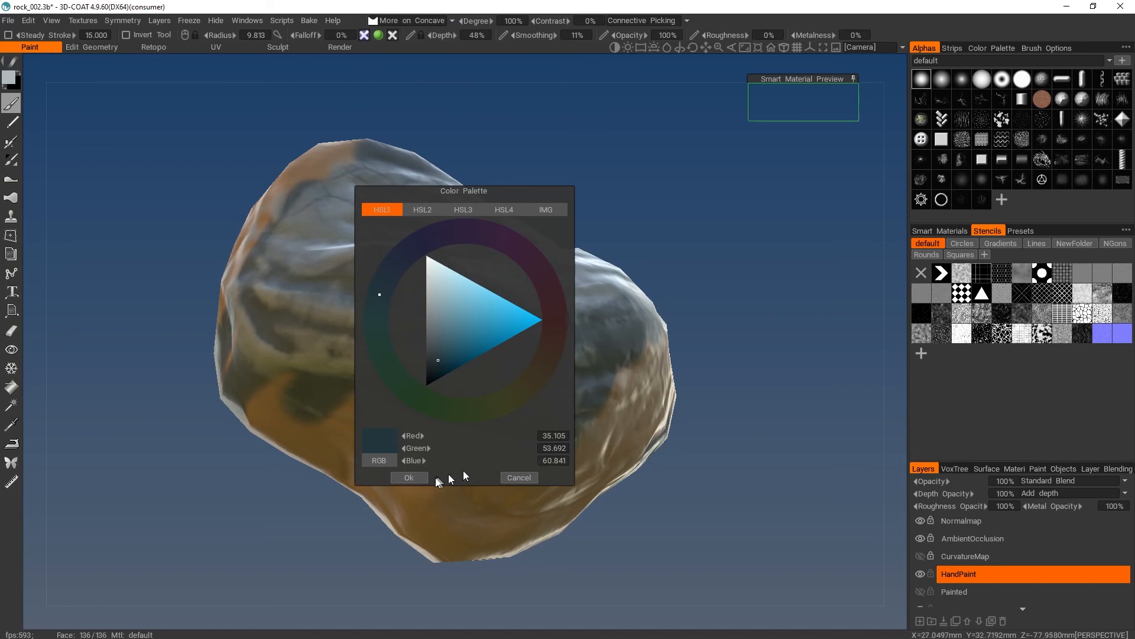
{"action": "left_click", "coordinate": [408, 478]}
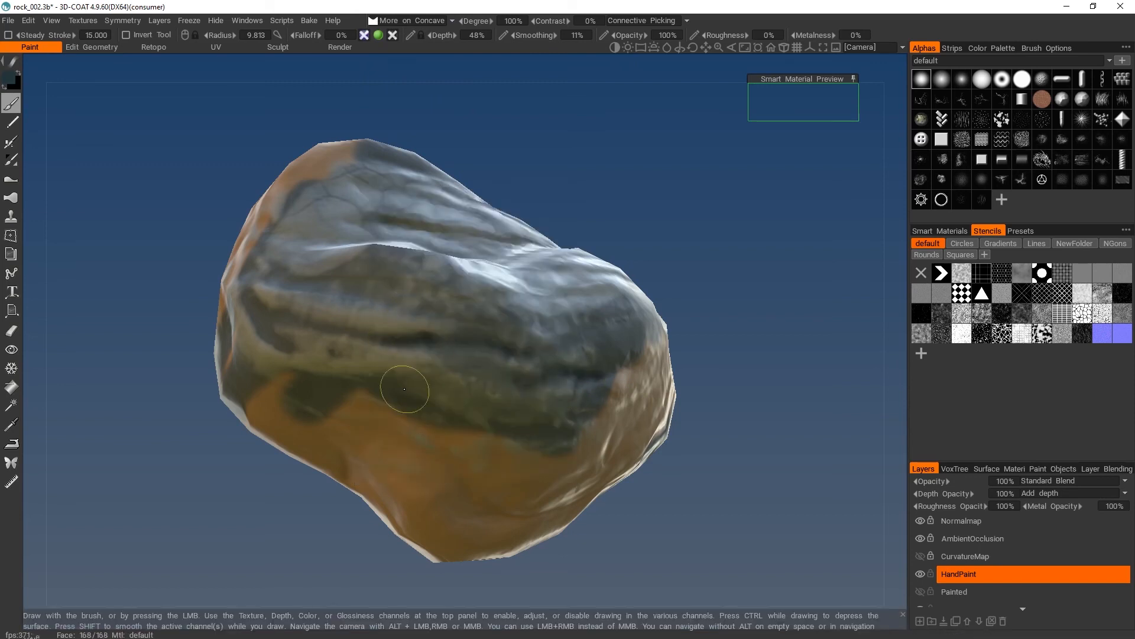
- Paint dark strokes into the crevices of the rock's orange-tan underside and its border with the grey-blue back
{"action": "mouse_move", "coordinate": [434, 404]}
{"action": "left_mouse_down"}
{"action": "mouse_move", "coordinate": [246, 387]}
{"action": "mouse_move", "coordinate": [533, 472]}
{"action": "left_mouse_up"}
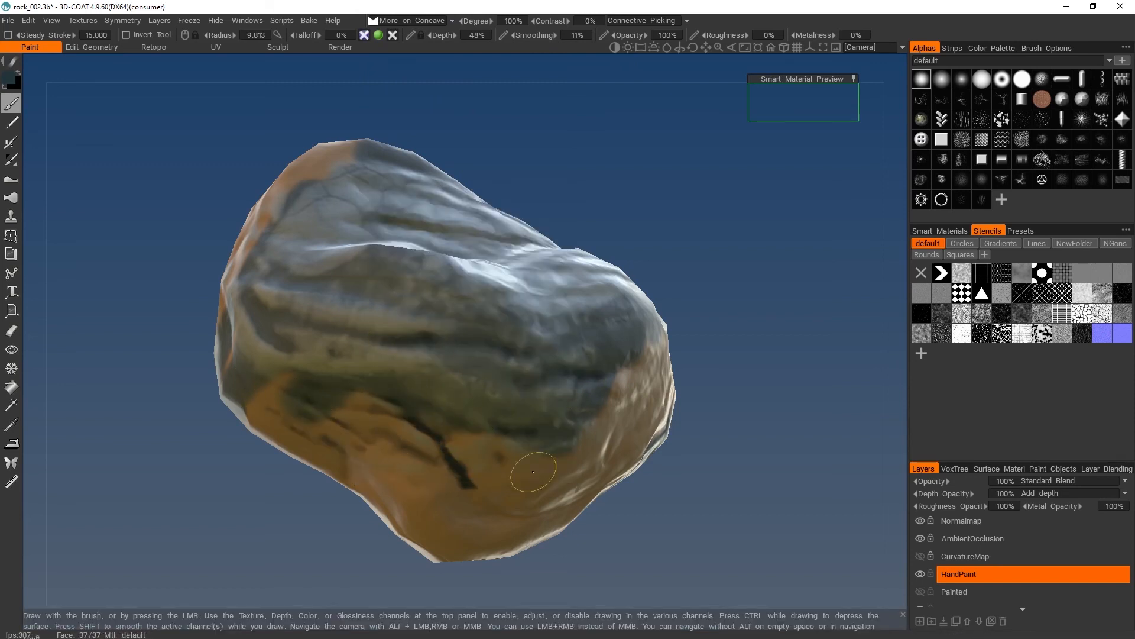
{"action": "left_click_drag", "start_coordinate": [782, 420], "coordinate": [672, 372]}
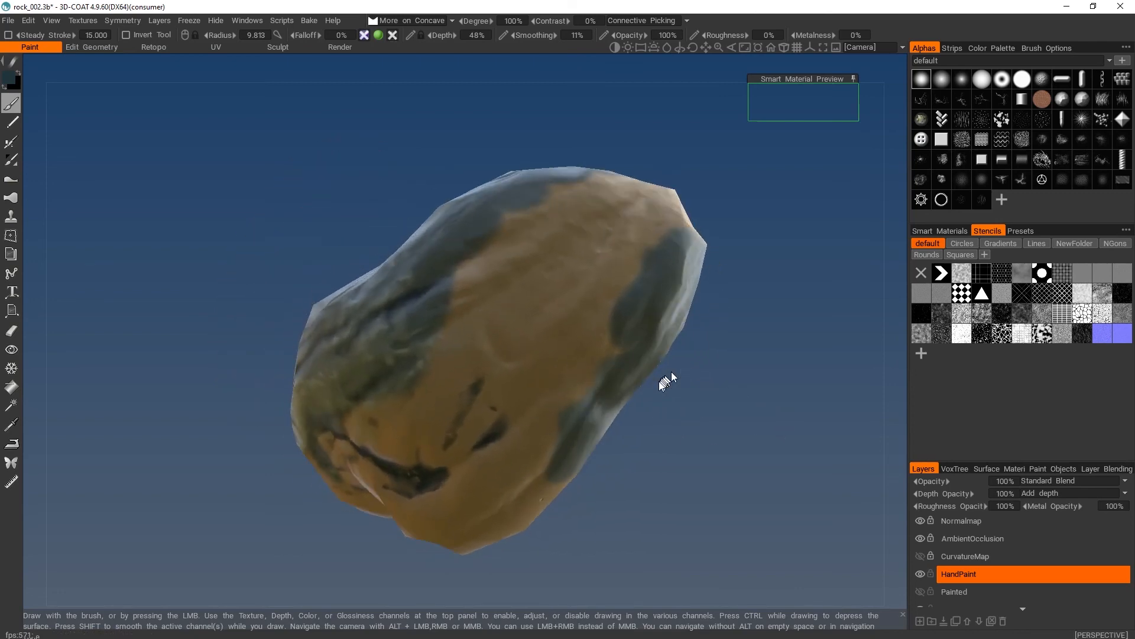
{"action": "mouse_move", "coordinate": [597, 248]}
{"action": "left_mouse_down"}
{"action": "mouse_move", "coordinate": [461, 452]}
{"action": "mouse_move", "coordinate": [503, 273]}
{"action": "mouse_move", "coordinate": [444, 288]}
{"action": "mouse_move", "coordinate": [377, 398]}
{"action": "left_mouse_up"}
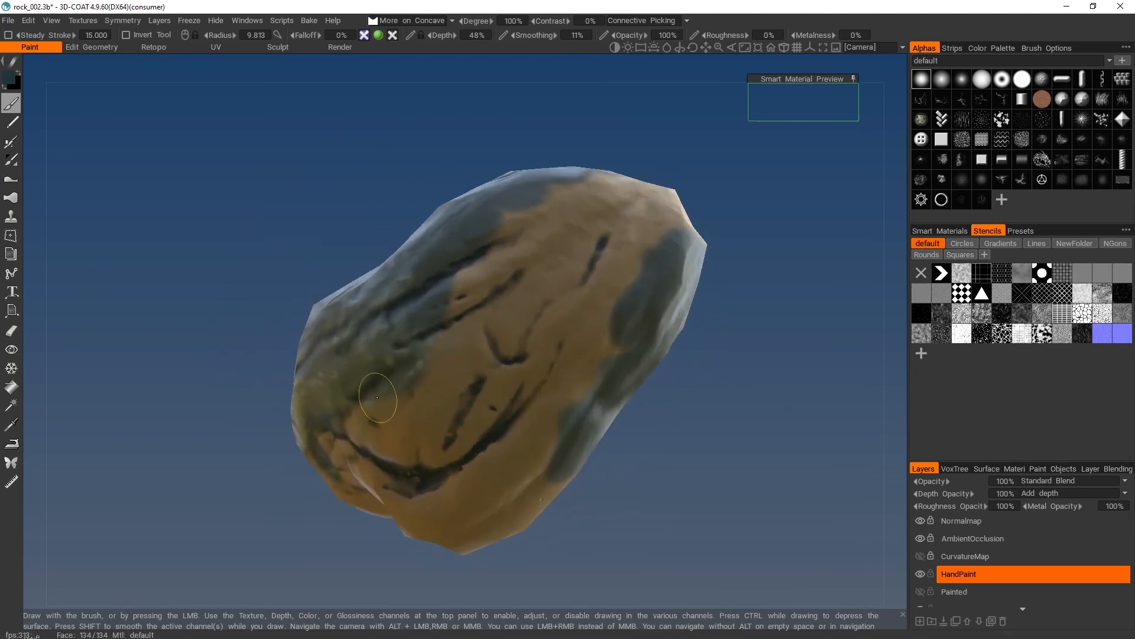
{"action": "left_click_drag", "start_coordinate": [400, 187], "coordinate": [473, 130]}
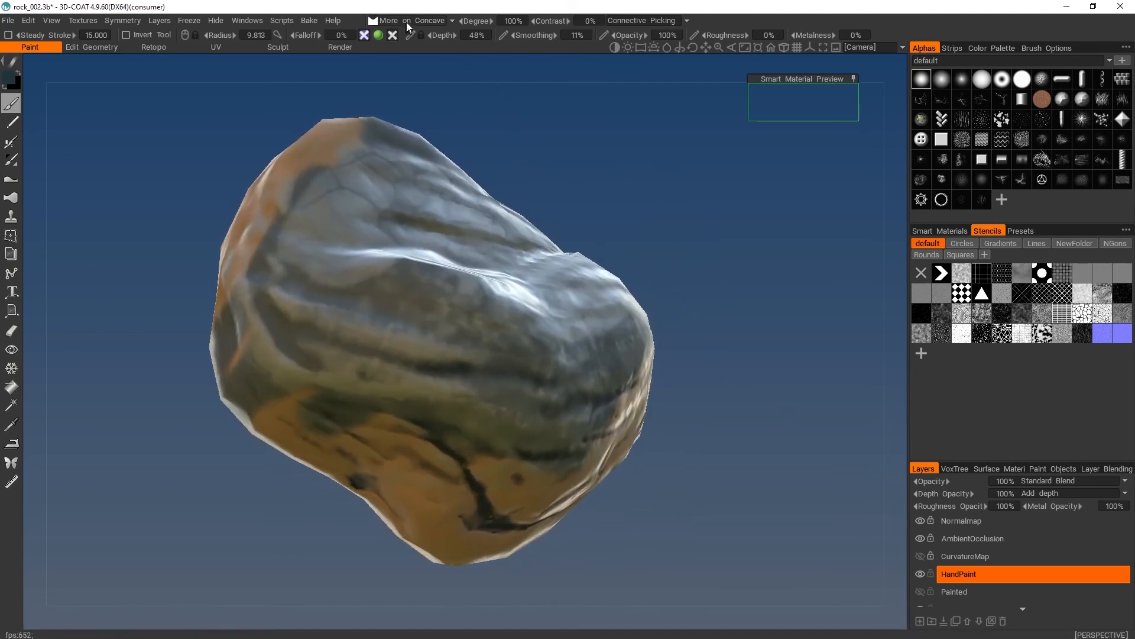
{"action": "left_click", "coordinate": [407, 22]}
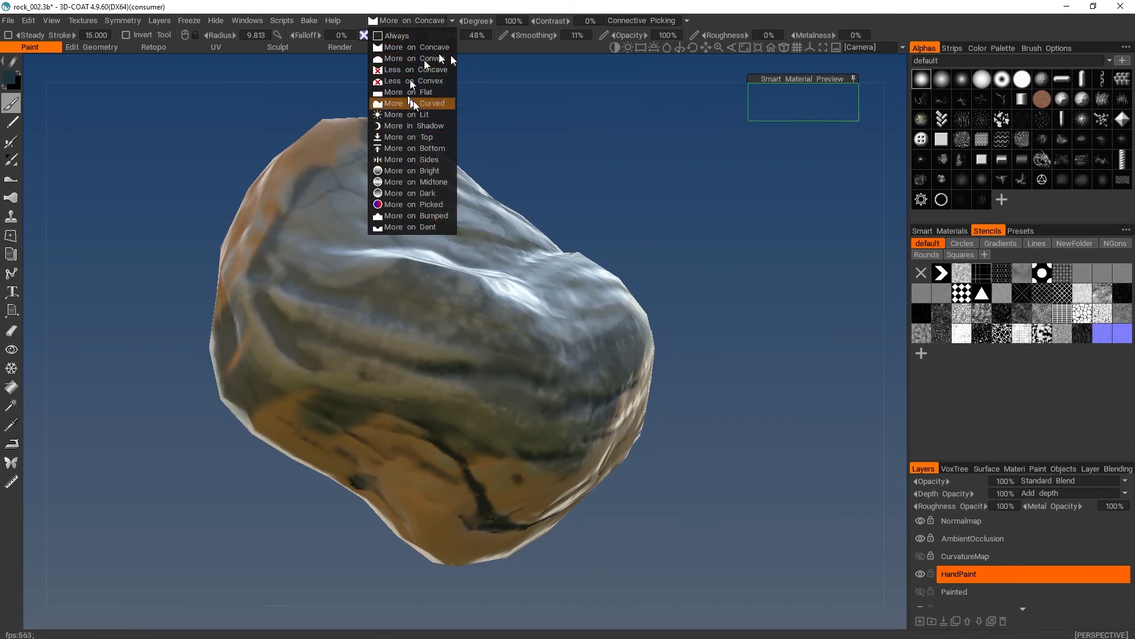
{"action": "left_click_drag", "start_coordinate": [616, 151], "coordinate": [566, 119]}
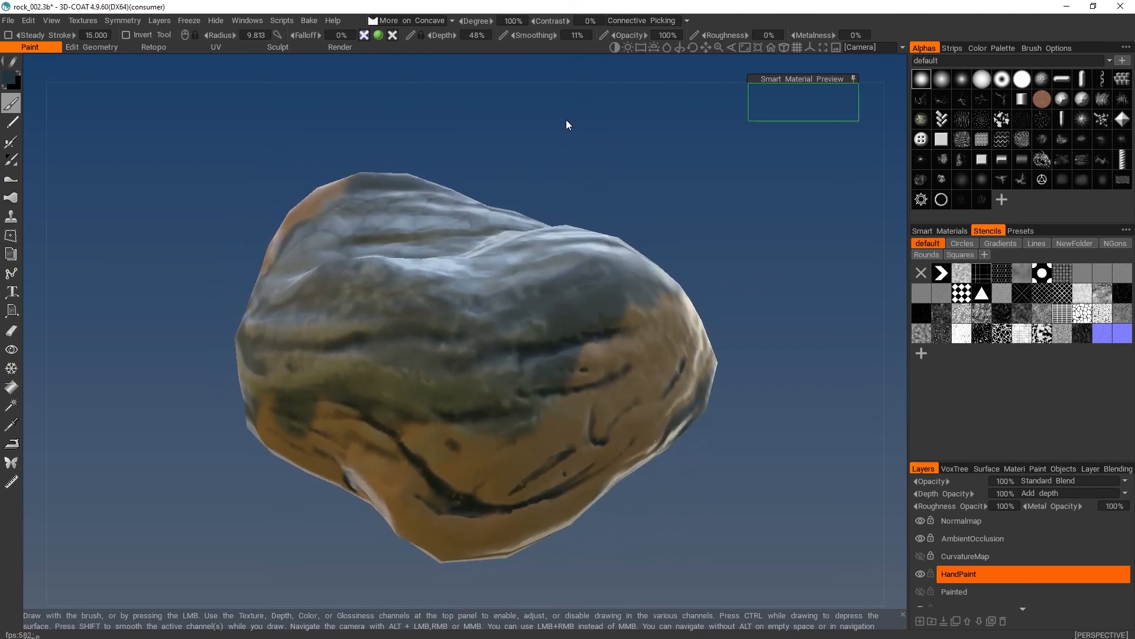
- Hide the HandPaint layer and show the Painted layer on the rock
{"action": "left_click", "coordinate": [921, 573]}
{"action": "left_click", "coordinate": [920, 591]}
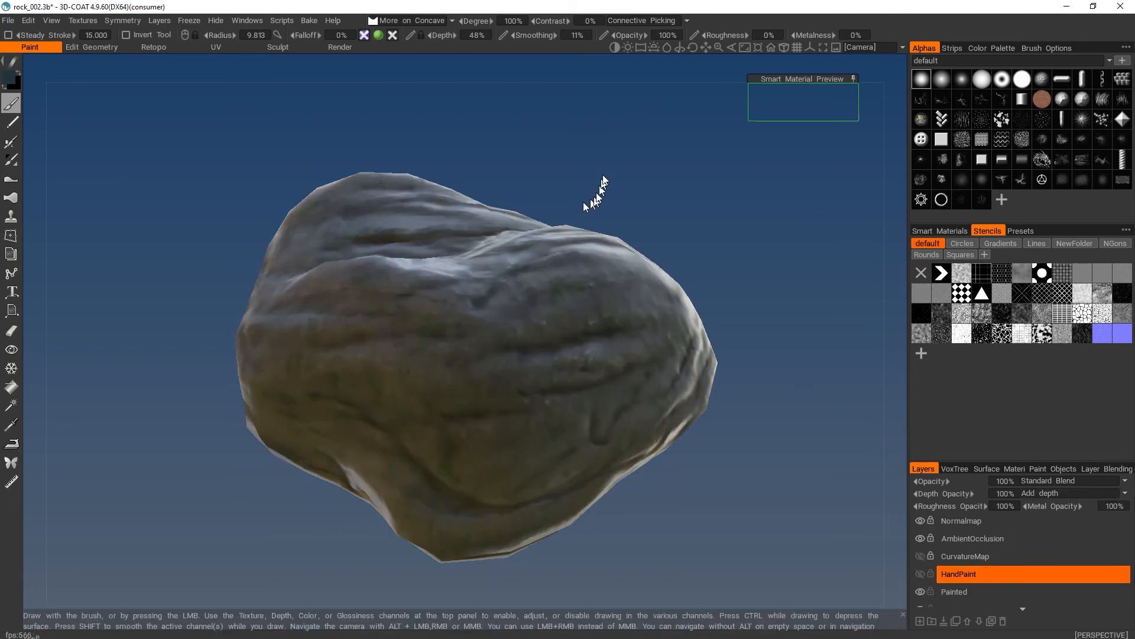
{"action": "mouse_move", "coordinate": [596, 189]}
{"action": "left_mouse_down"}
{"action": "mouse_move", "coordinate": [642, 254]}
{"action": "mouse_move", "coordinate": [685, 200]}
{"action": "mouse_move", "coordinate": [646, 114]}
{"action": "mouse_move", "coordinate": [603, 109]}
{"action": "mouse_move", "coordinate": [631, 137]}
{"action": "left_mouse_up"}
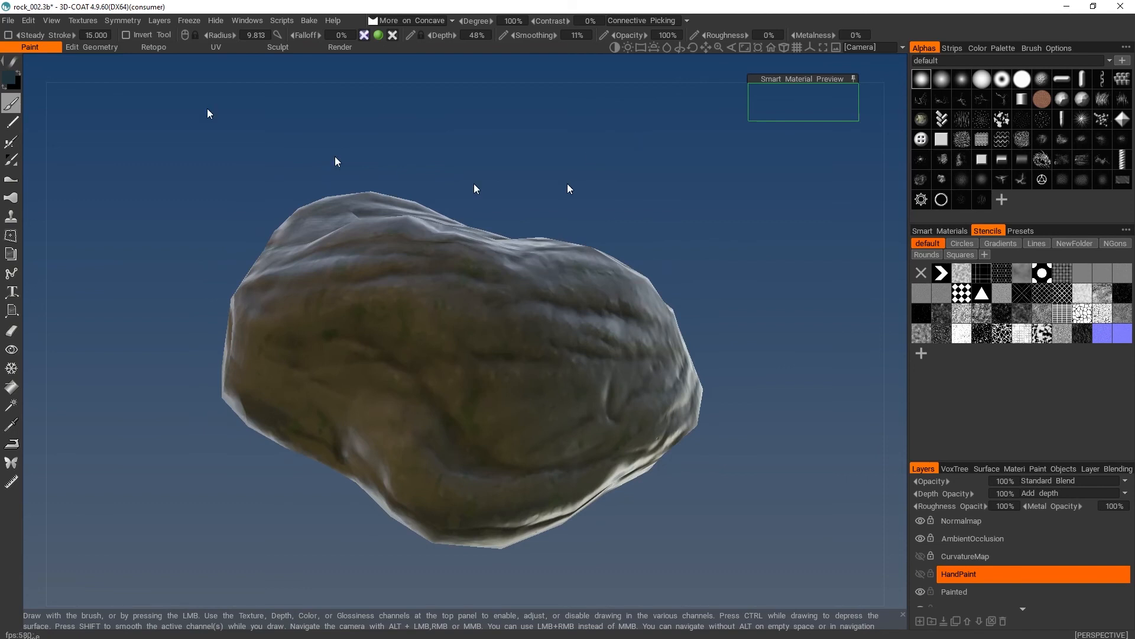
- Start exporting the objects and textures, with the colour, gloss and normal map extensions set to PNG
{"action": "left_click", "coordinate": [8, 21]}
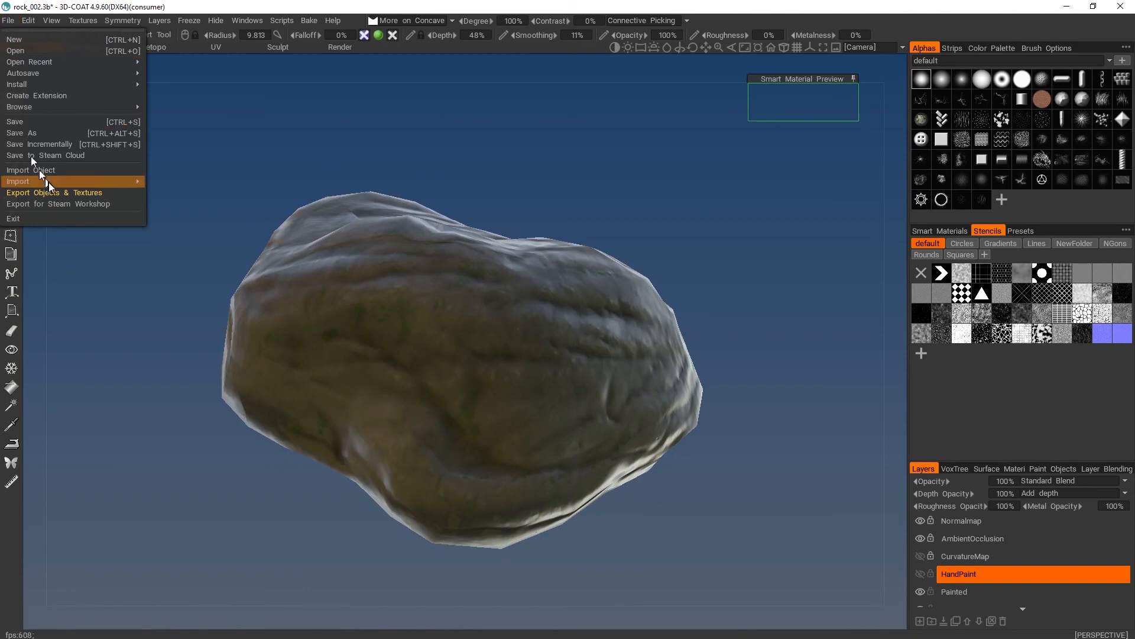
{"action": "left_click", "coordinate": [106, 193]}
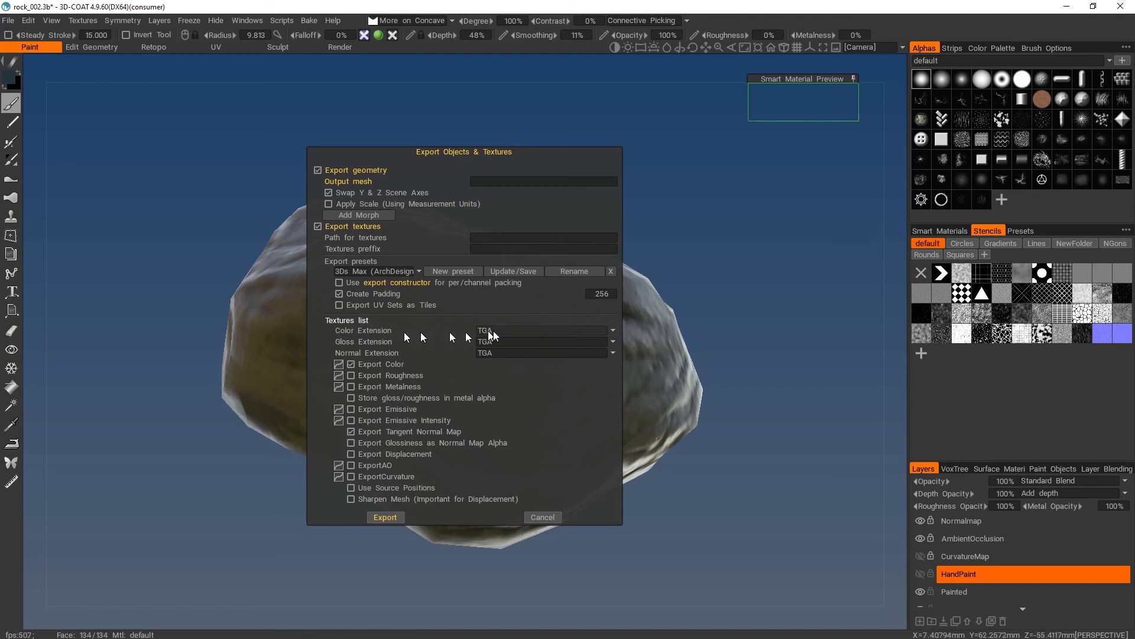
{"action": "left_click", "coordinate": [613, 330]}
{"action": "left_click", "coordinate": [528, 364]}
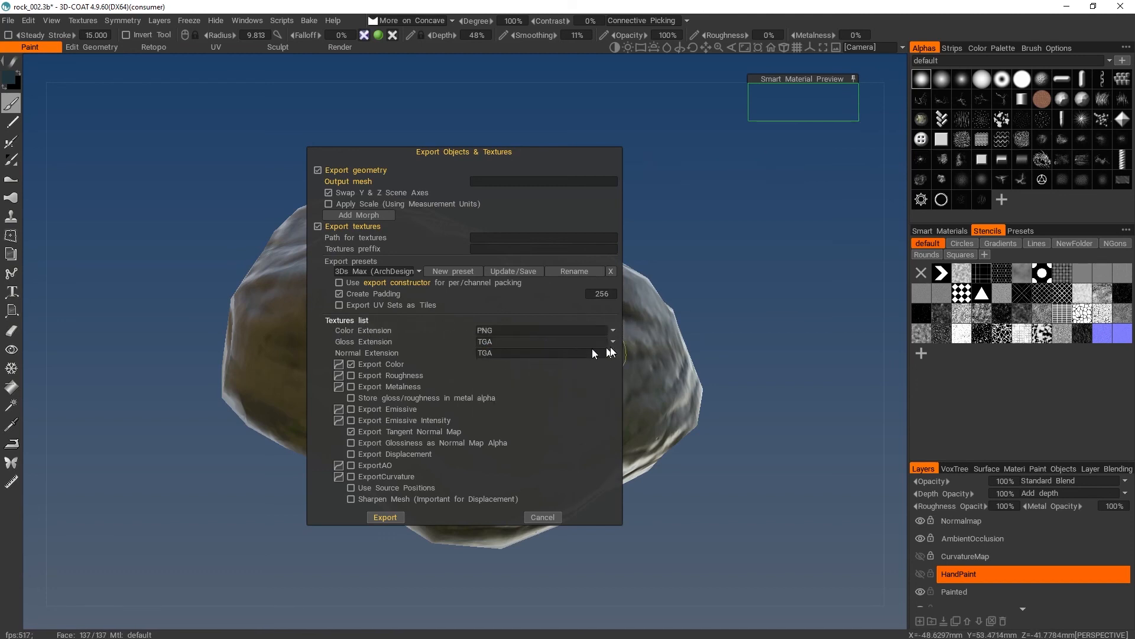
{"action": "left_click", "coordinate": [612, 341]}
{"action": "left_click", "coordinate": [549, 374]}
{"action": "left_click", "coordinate": [613, 353]}
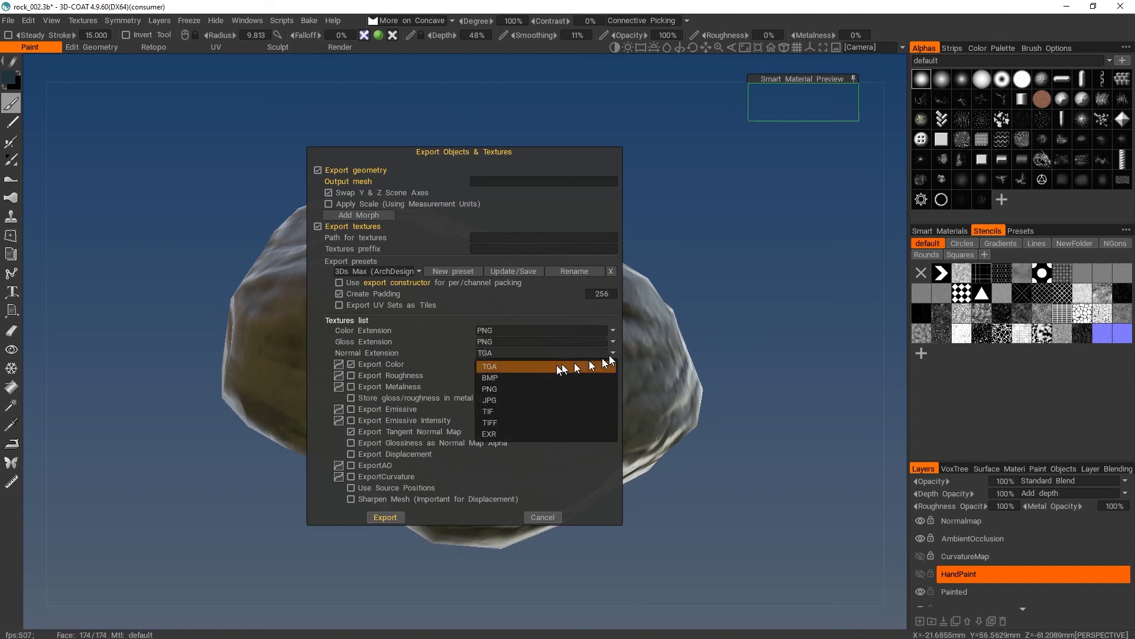
{"action": "left_click", "coordinate": [523, 388]}
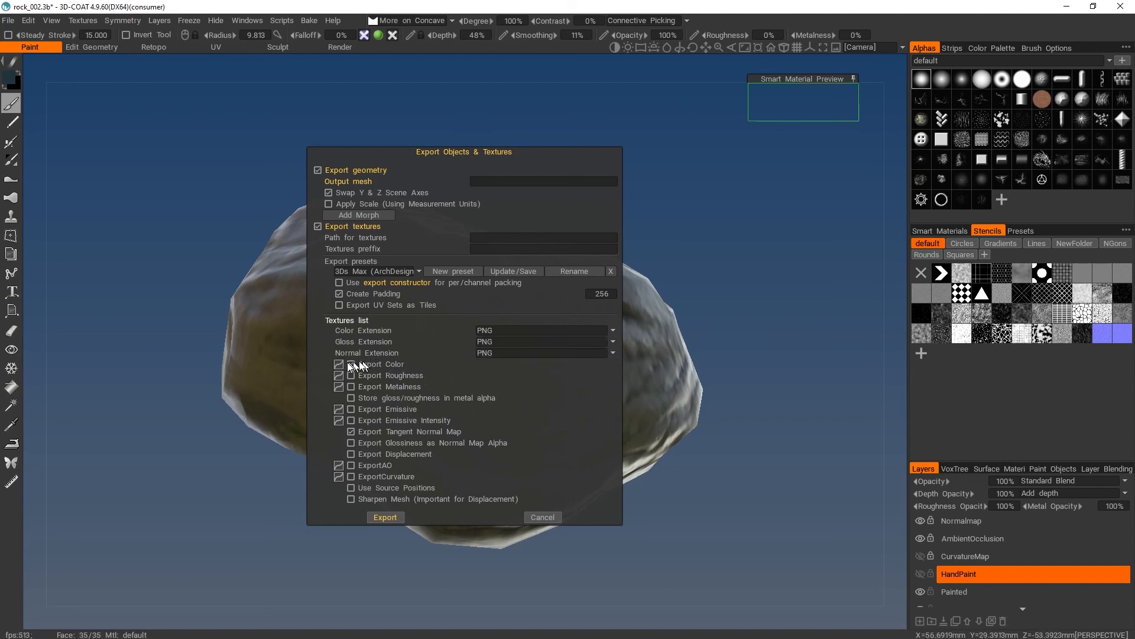